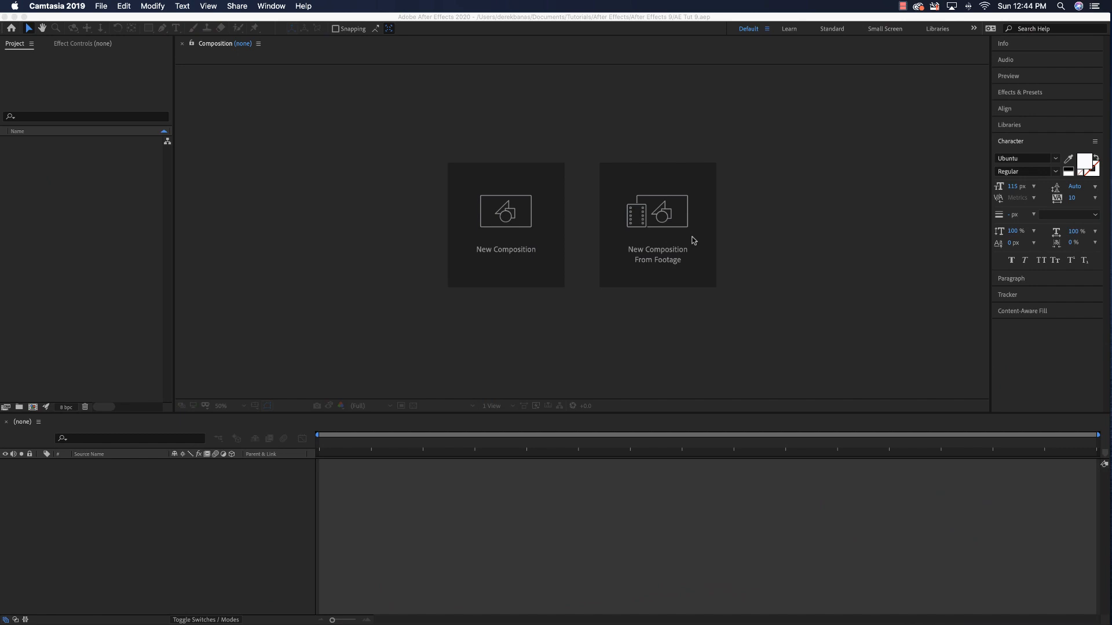
Create a 1920 x 1080 px composition, Comp 1, at 30 frames per second with a duration of 0:00:30:00.
{"action": "left_click", "coordinate": [75, 233]}
{"action": "right_click", "coordinate": [91, 217]}
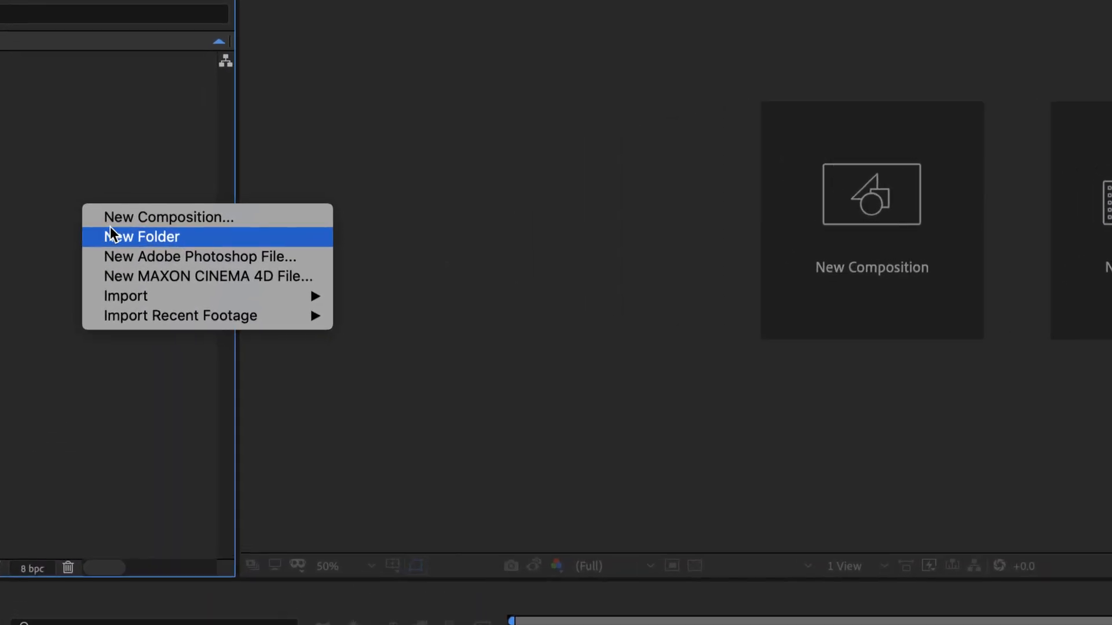
{"action": "left_click", "coordinate": [110, 216]}
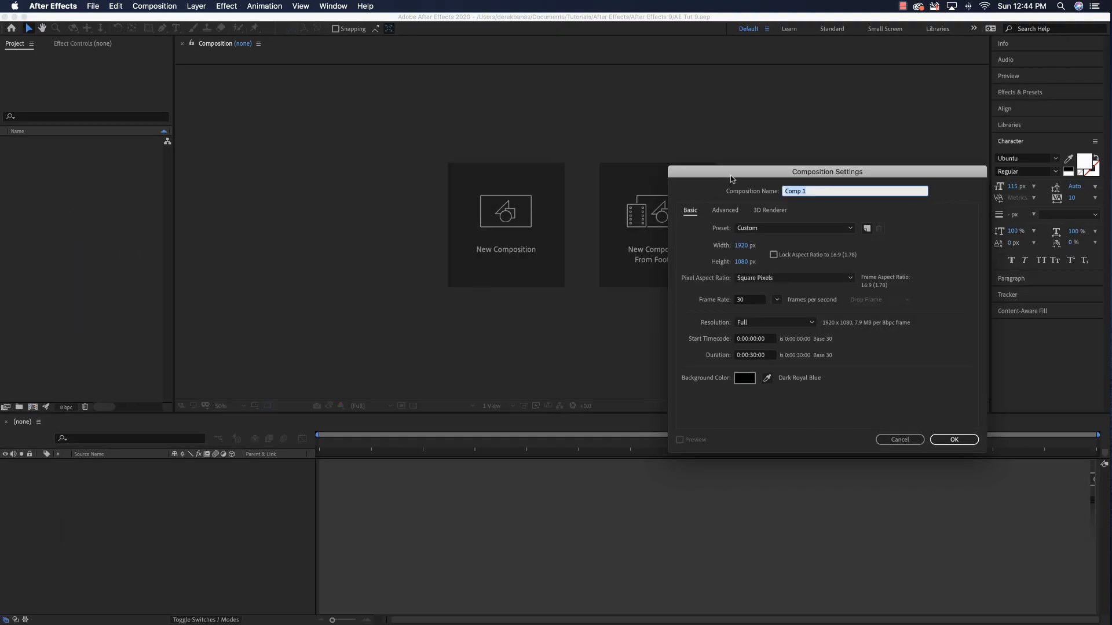
{"action": "left_click_drag", "start_coordinate": [732, 179], "coordinate": [489, 194]}
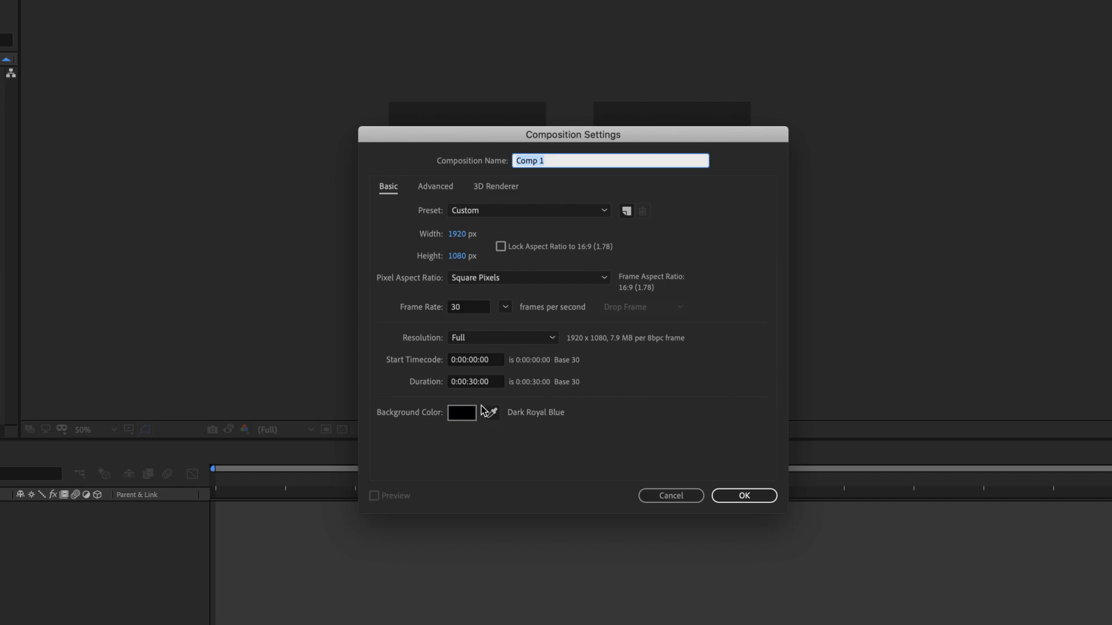
{"action": "left_click", "coordinate": [727, 495]}
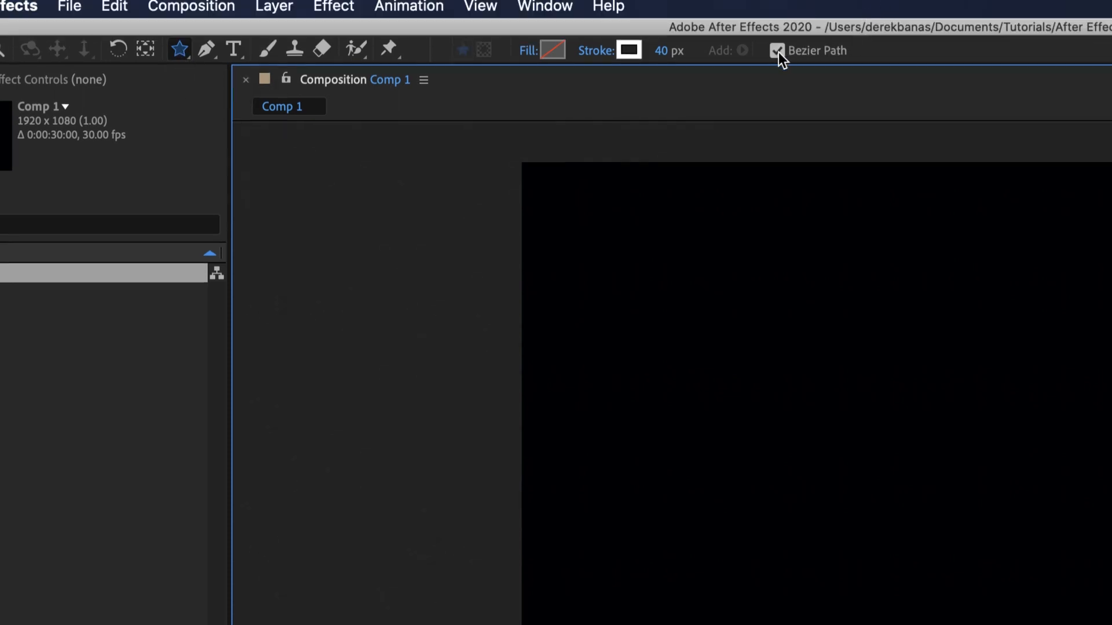
Draw a five-pointed star with Bezier Path turned off and scale it down to about half size around its centre.
{"action": "left_click", "coordinate": [777, 50]}
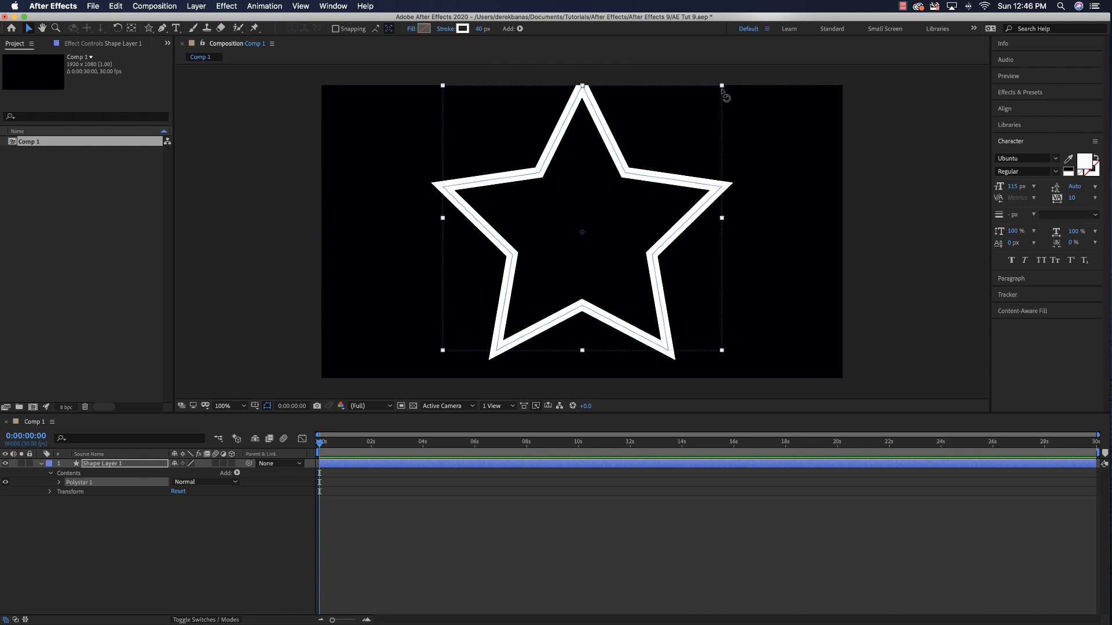
{"action": "left_click_drag", "start_coordinate": [721, 85], "coordinate": [648, 163]}
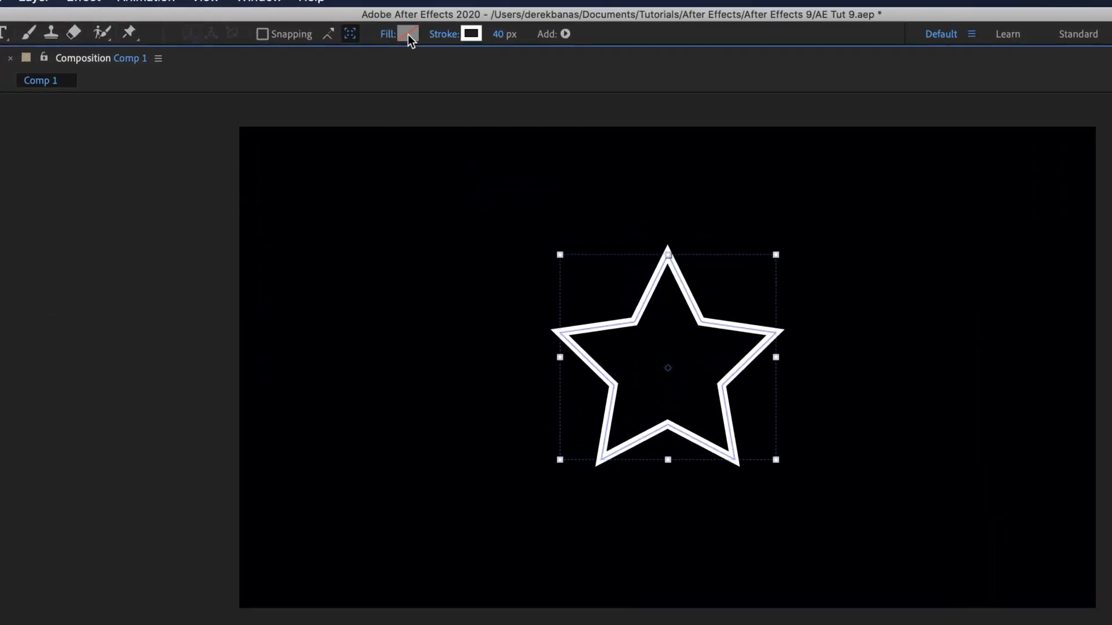
Set the star's stroke colour to blue 2790C4.
{"action": "left_click", "coordinate": [474, 35]}
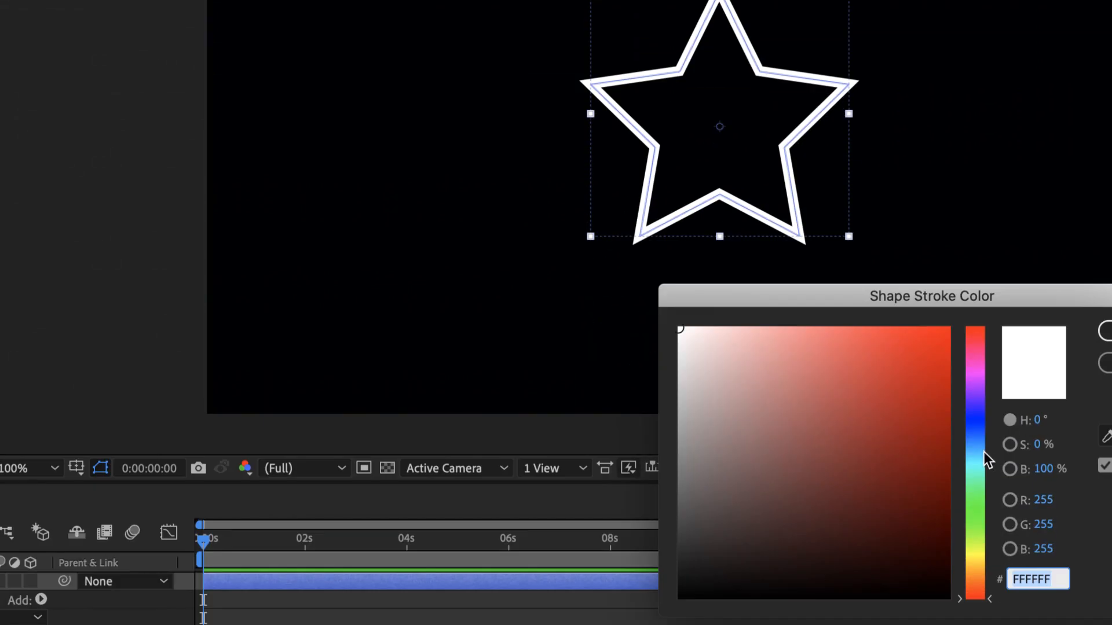
{"action": "left_click", "coordinate": [978, 447]}
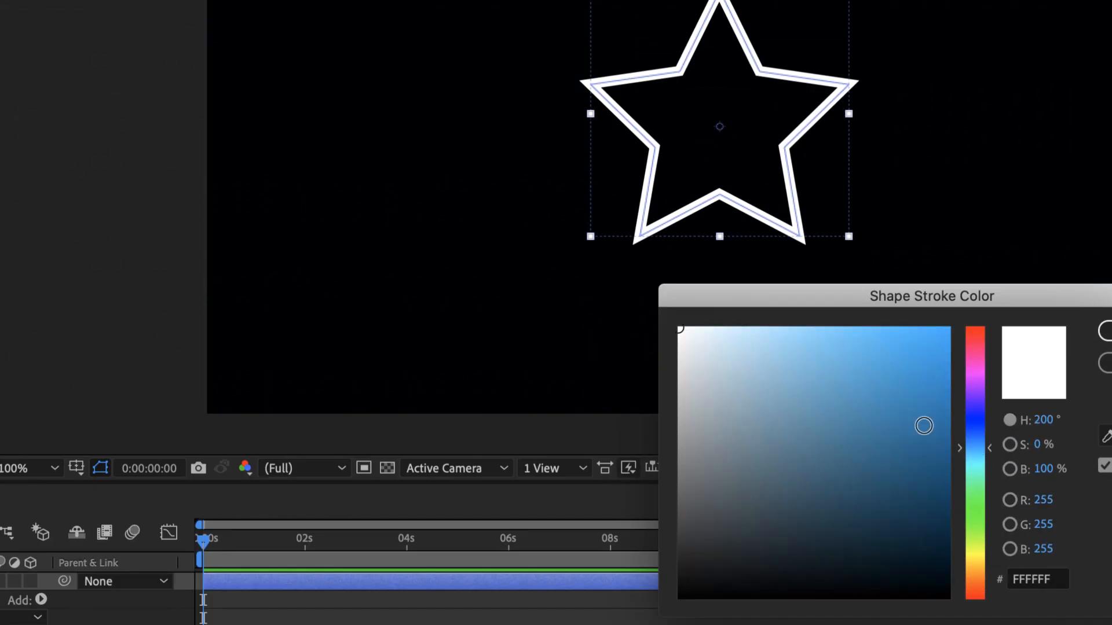
{"action": "left_click", "coordinate": [910, 421]}
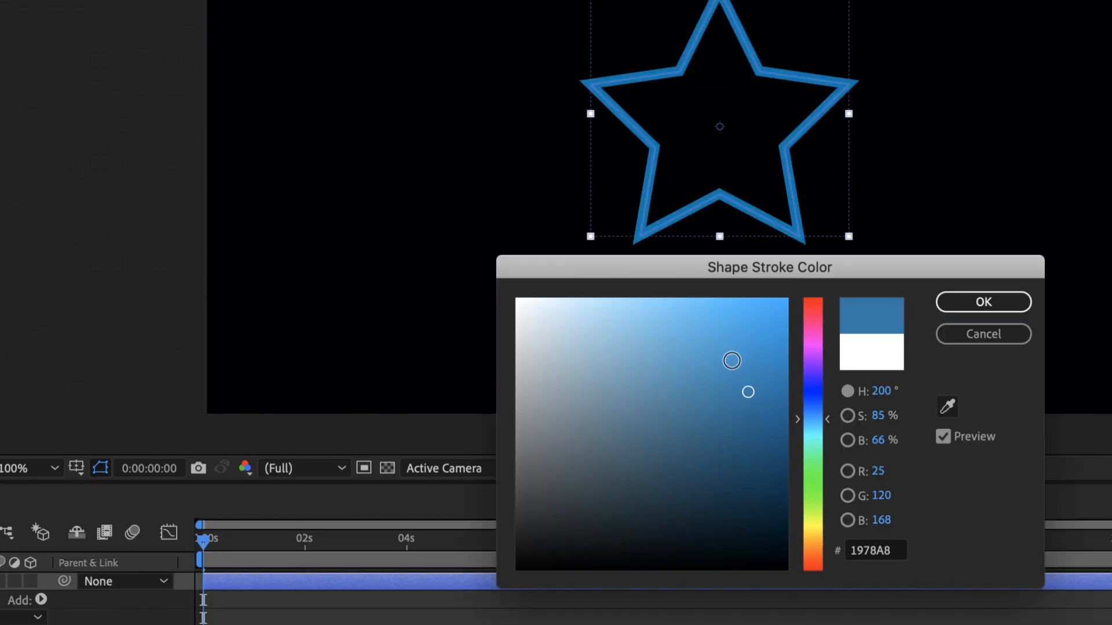
{"action": "left_click", "coordinate": [734, 362]}
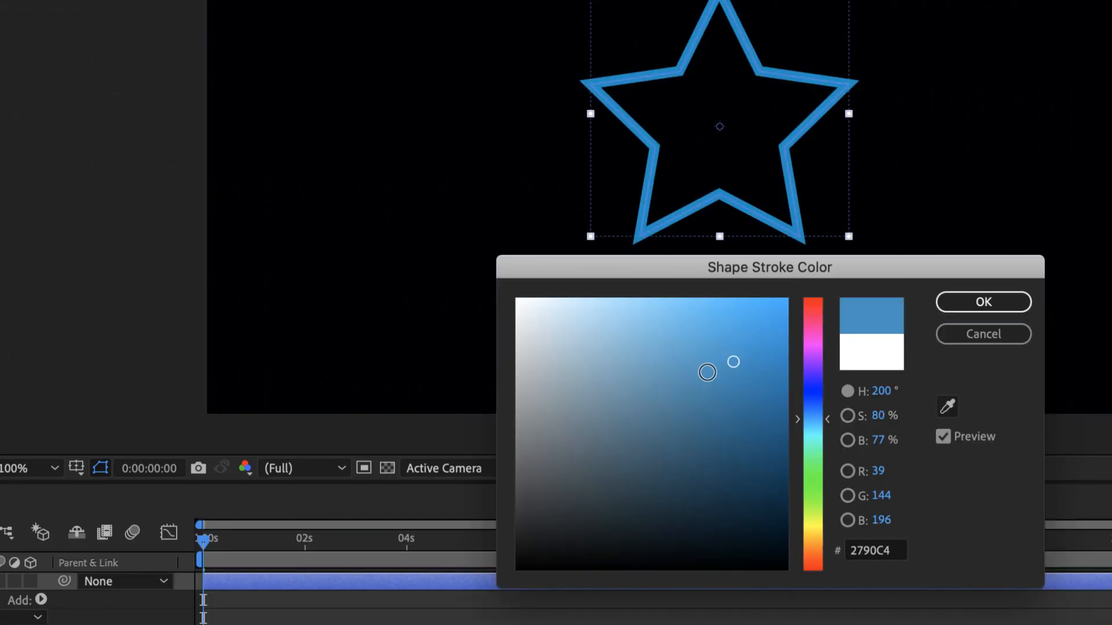
{"action": "left_click", "coordinate": [1001, 301]}
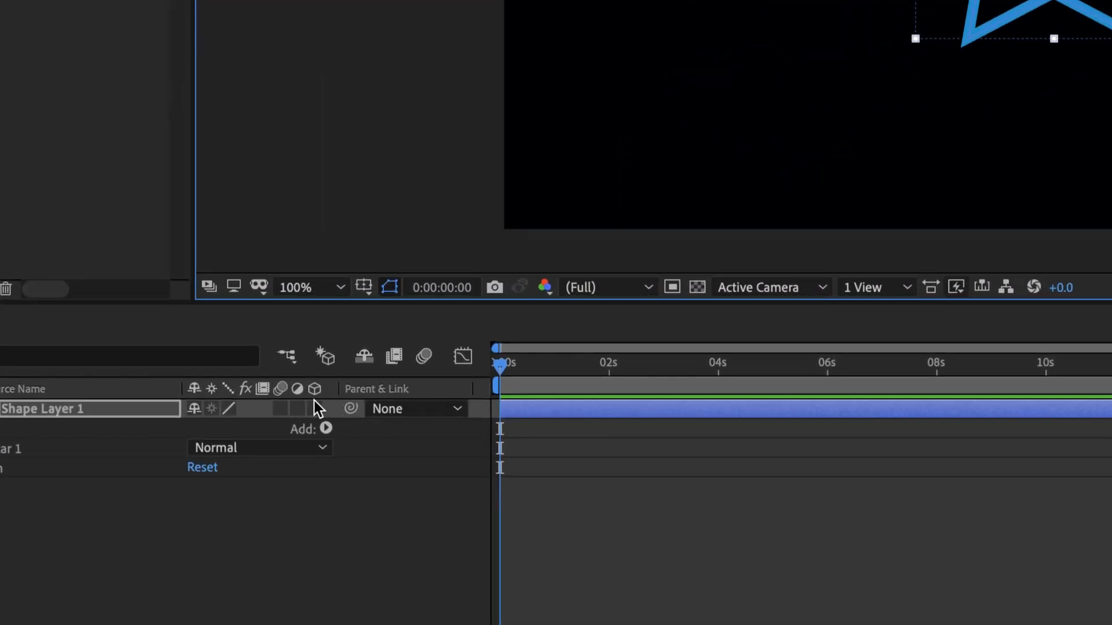
Make the star shape layer a 3D layer and switch the composition's 3D renderer to CINEMA 4D.
{"action": "left_click", "coordinate": [314, 409]}
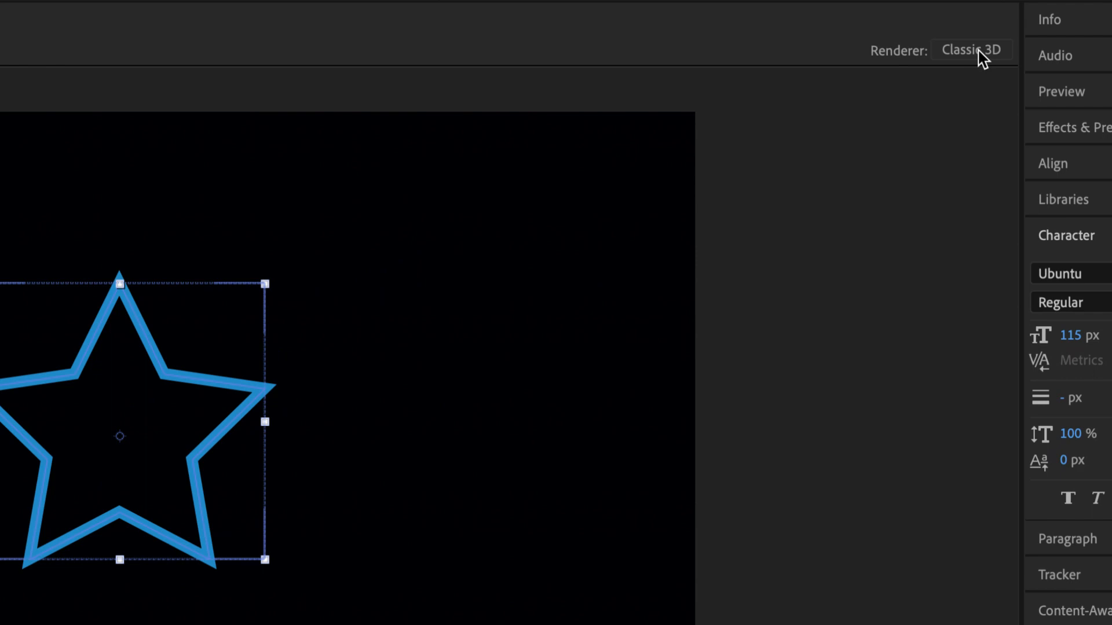
{"action": "left_click", "coordinate": [976, 52]}
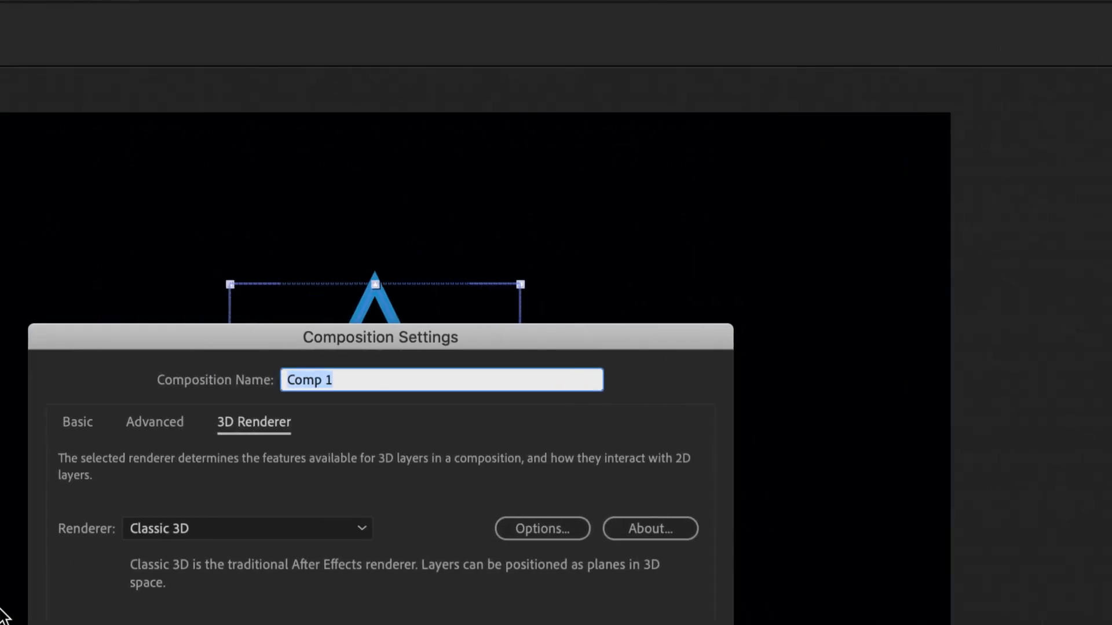
{"action": "left_click", "coordinate": [206, 536]}
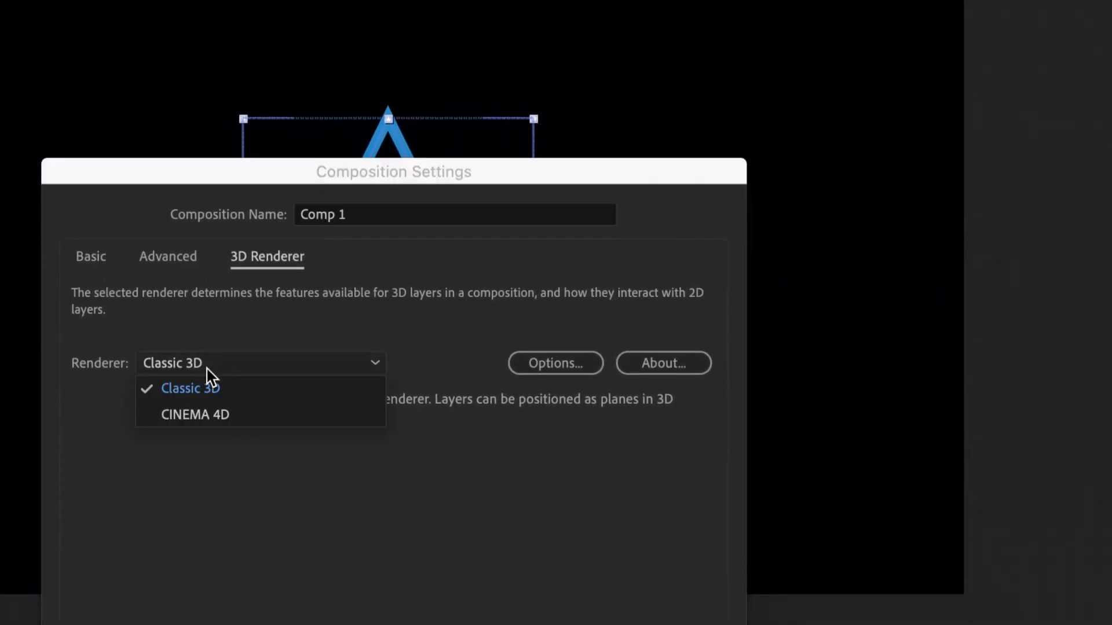
{"action": "left_click", "coordinate": [240, 417]}
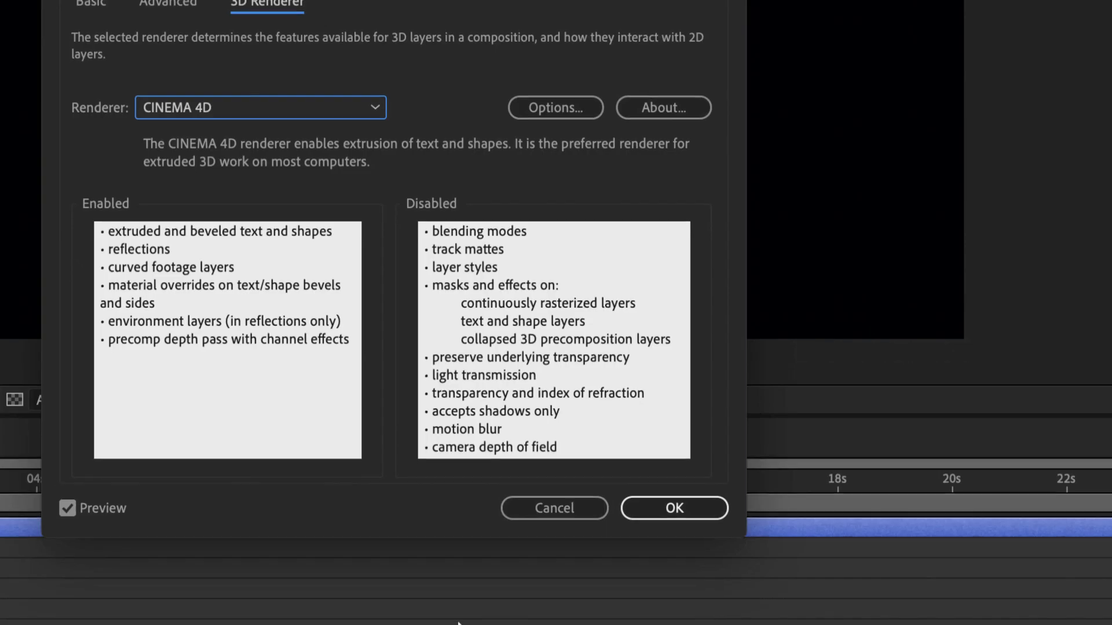
{"action": "left_click", "coordinate": [675, 505]}
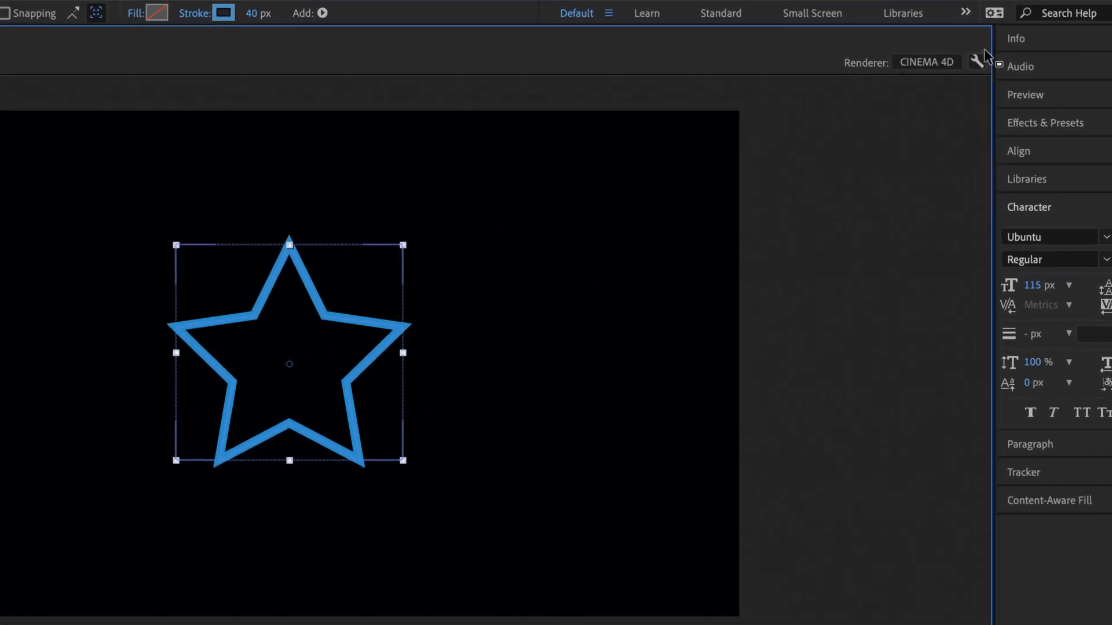
Review the CINEMA 4D renderer quality options and the fast preview modes, keeping previews at Off (Final Quality).
{"action": "left_click", "coordinate": [976, 61]}
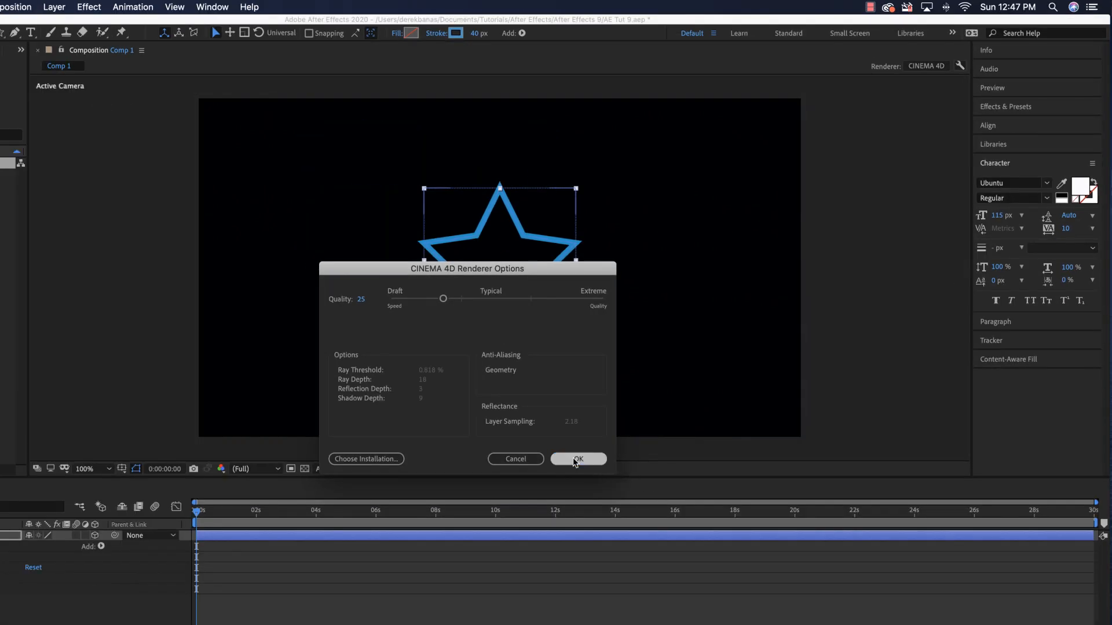
{"action": "left_click", "coordinate": [555, 576]}
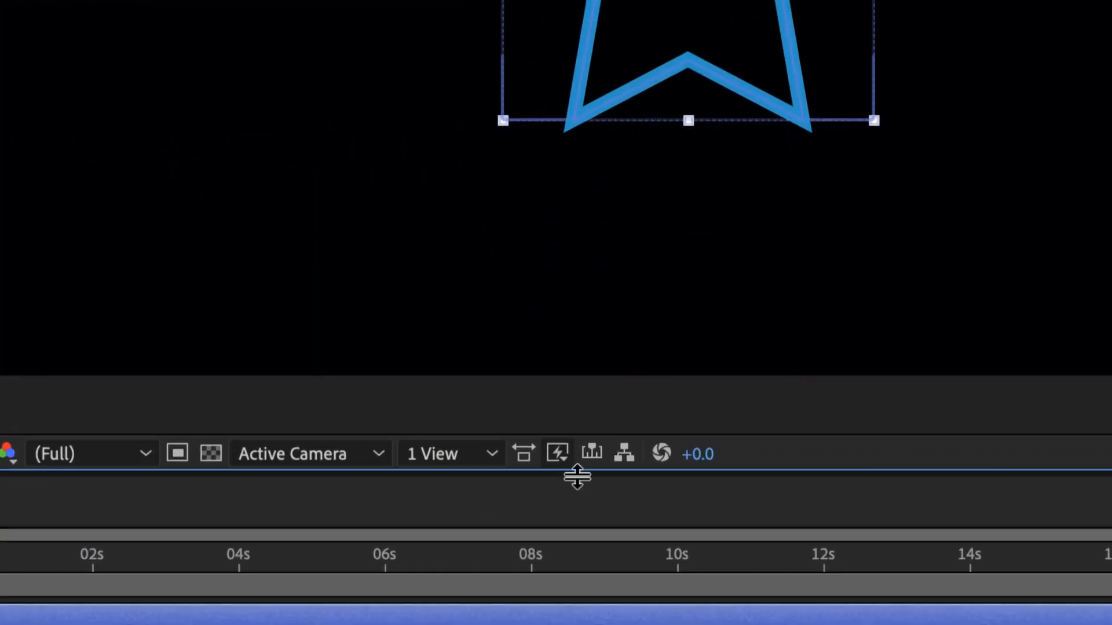
{"action": "left_click", "coordinate": [561, 458]}
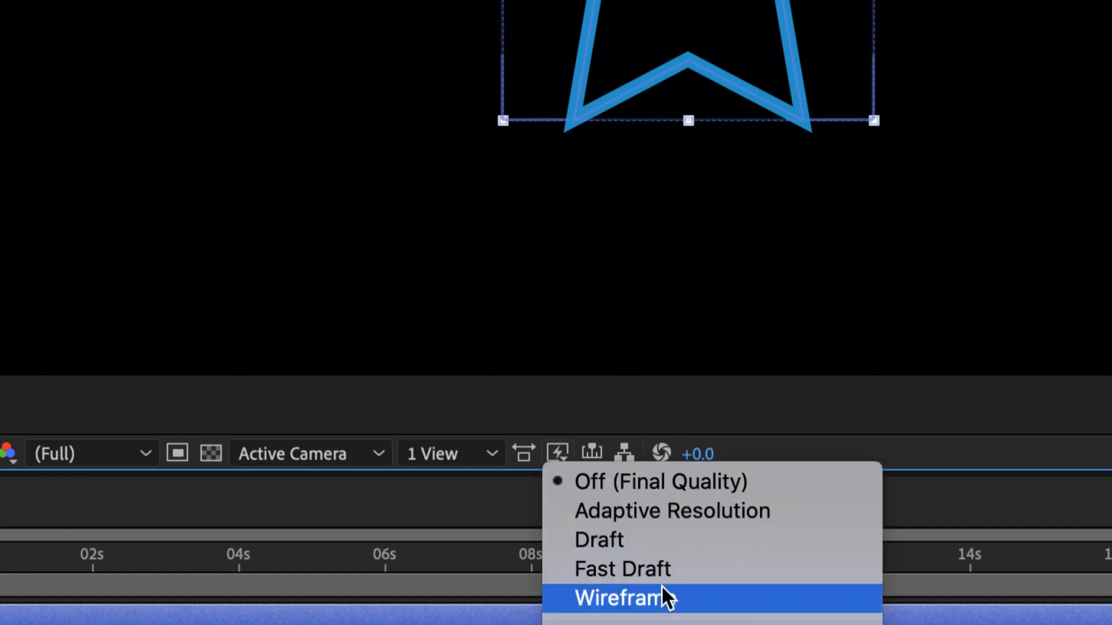
{"action": "left_click", "coordinate": [619, 482]}
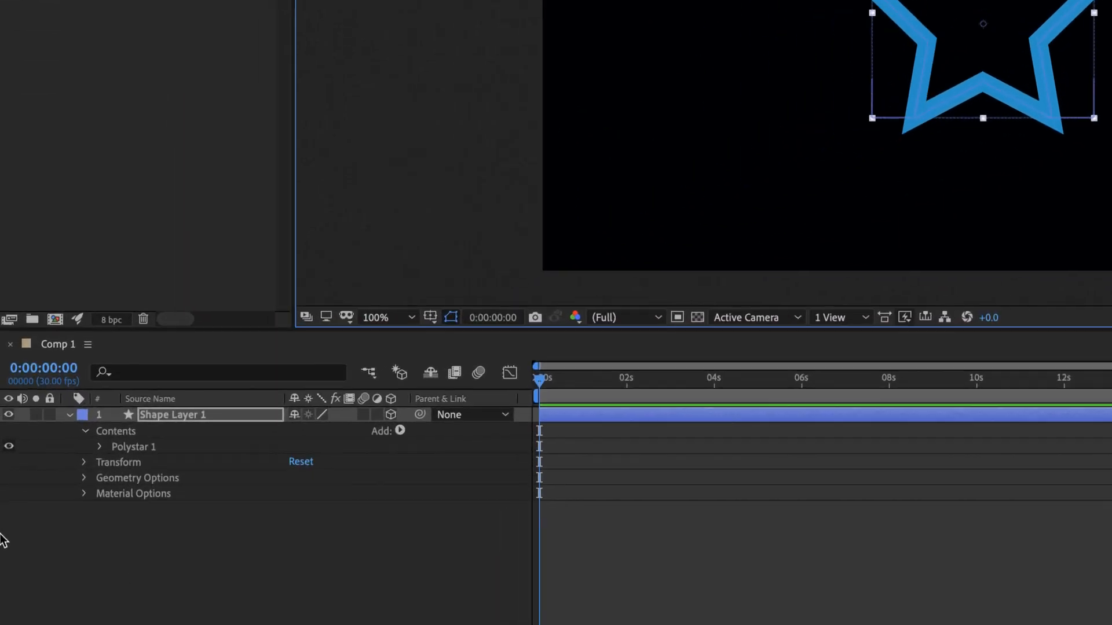
Turn on Casts Shadows in the star shape layer's material options.
{"action": "left_click", "coordinate": [107, 483]}
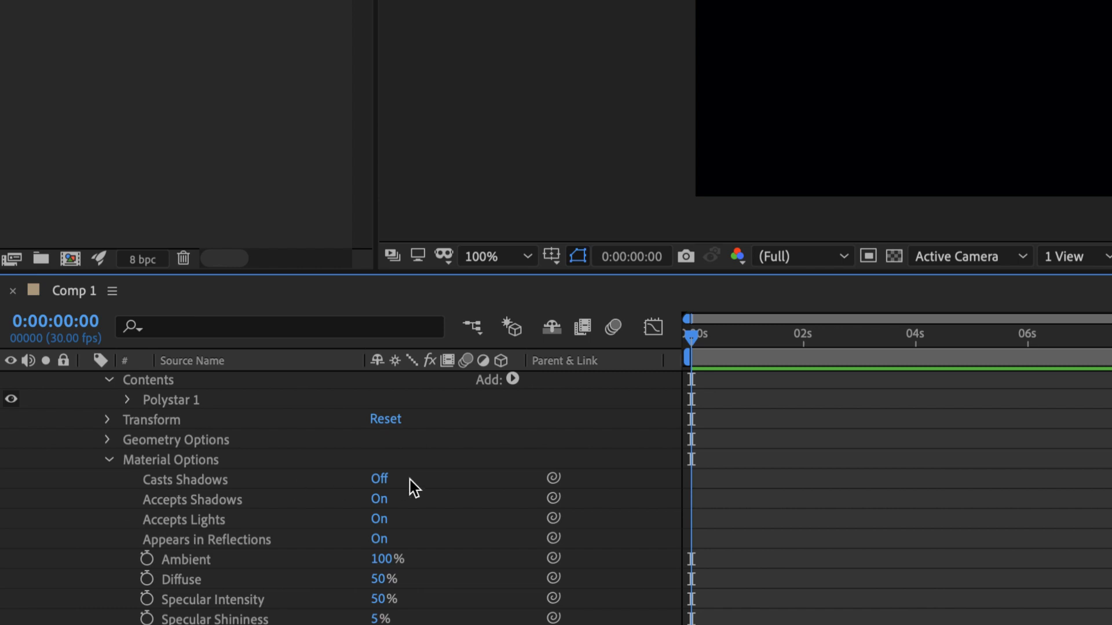
{"action": "left_click", "coordinate": [378, 479]}
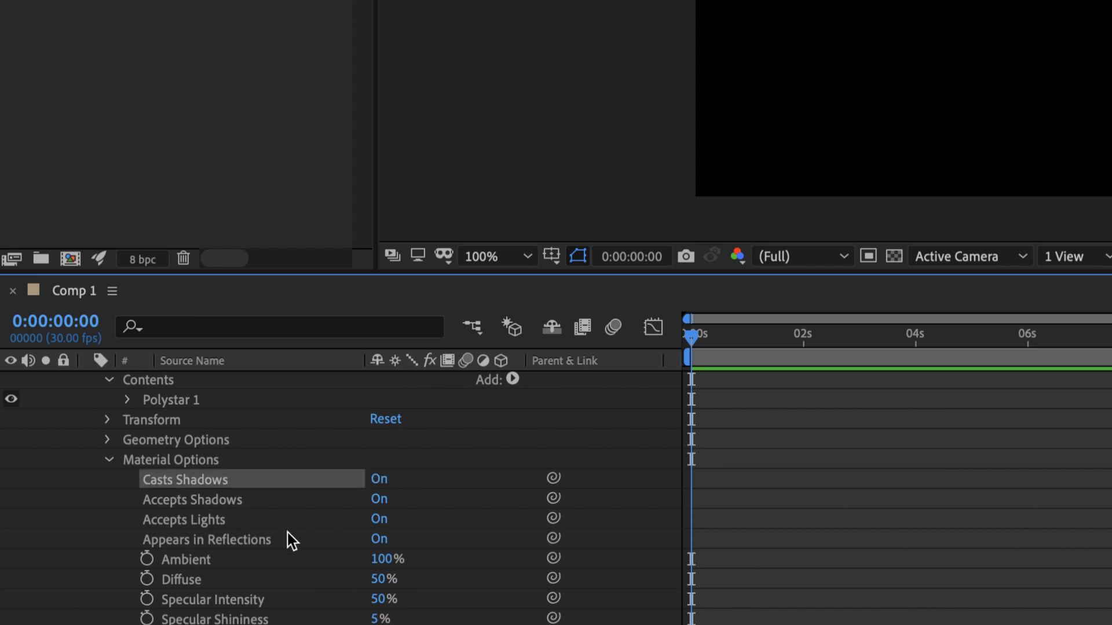
{"action": "left_click", "coordinate": [108, 460]}
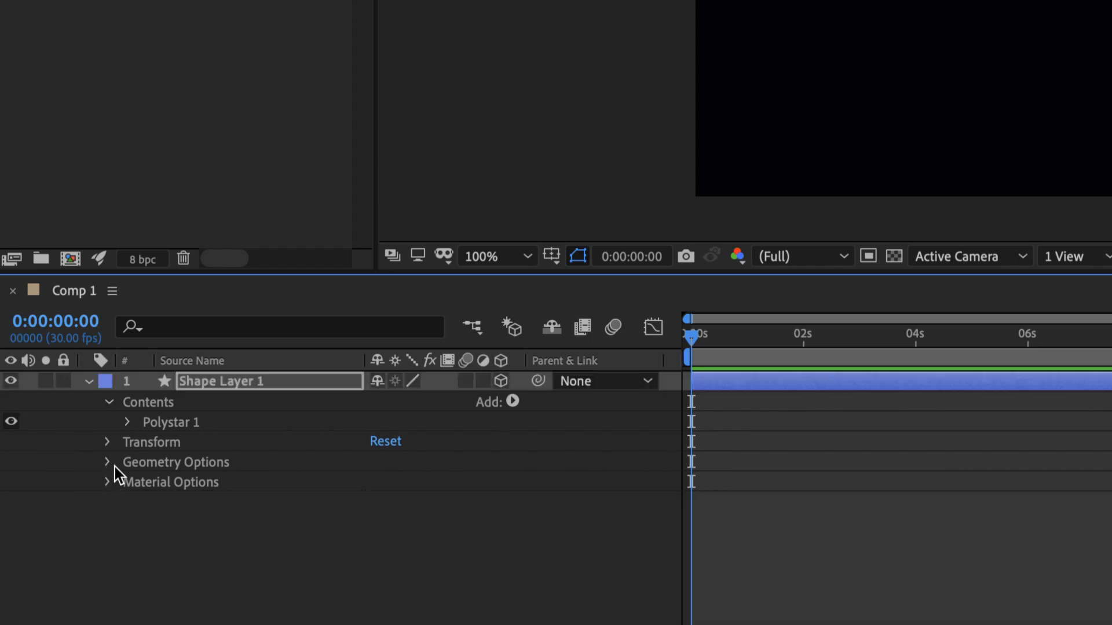
Give the star an Angular bevel style and an extrusion depth of 70 in its geometry options.
{"action": "left_click", "coordinate": [107, 463]}
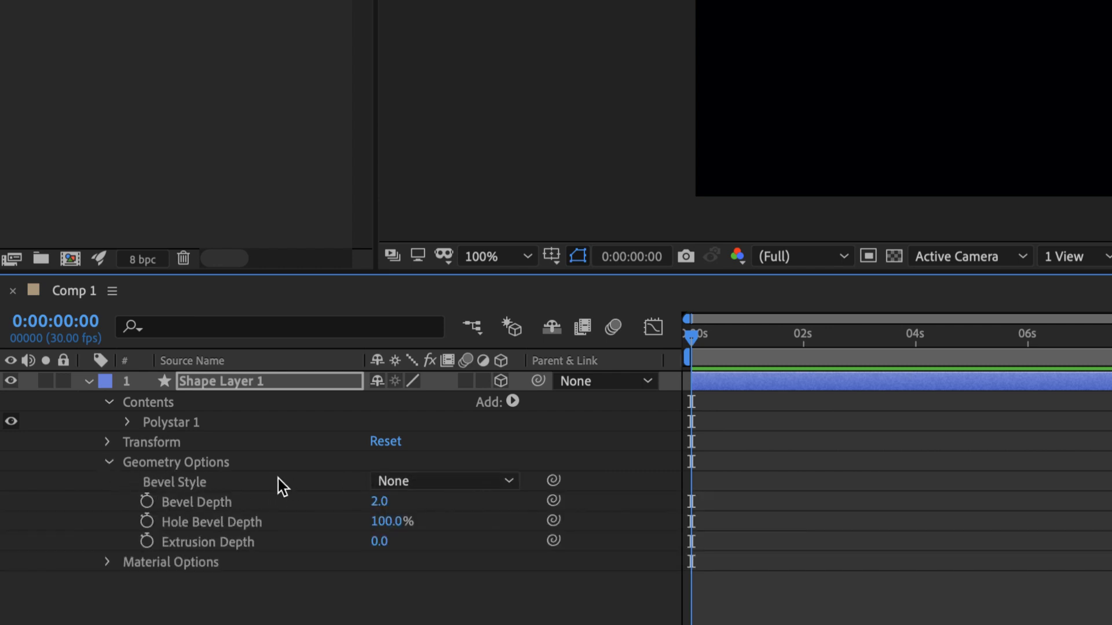
{"action": "left_click", "coordinate": [445, 486]}
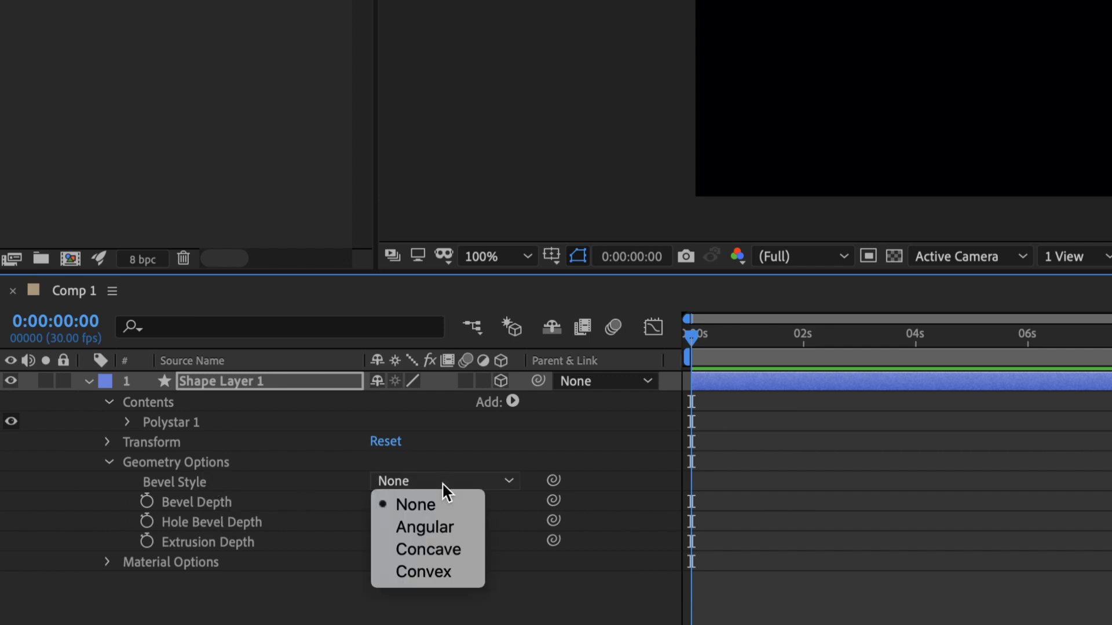
{"action": "left_click", "coordinate": [450, 526]}
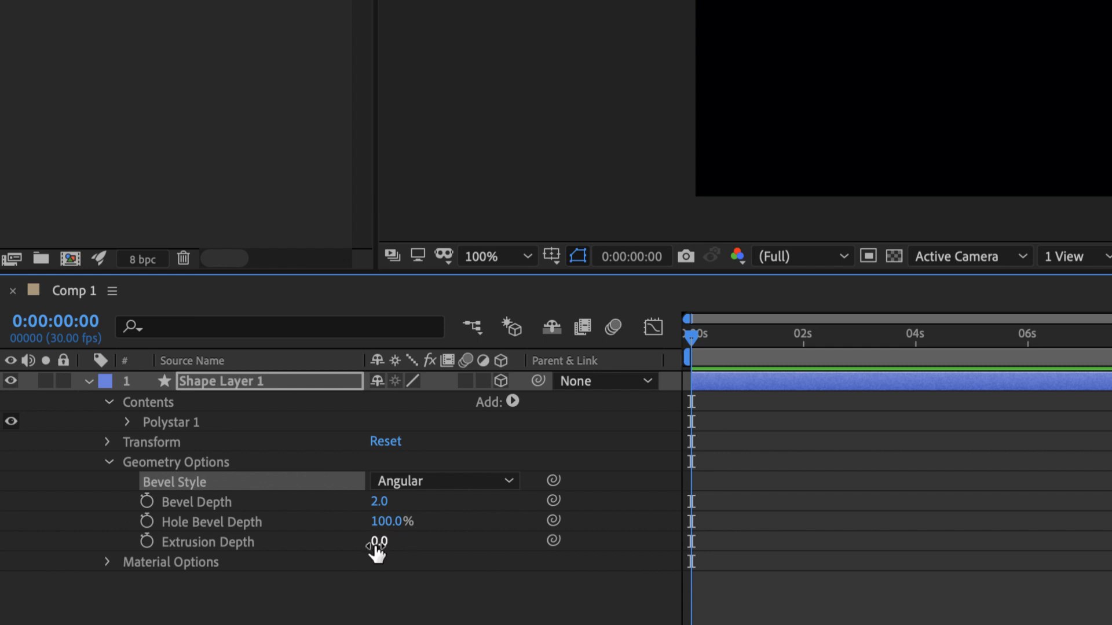
{"action": "left_click_drag", "start_coordinate": [377, 547], "coordinate": [405, 543]}
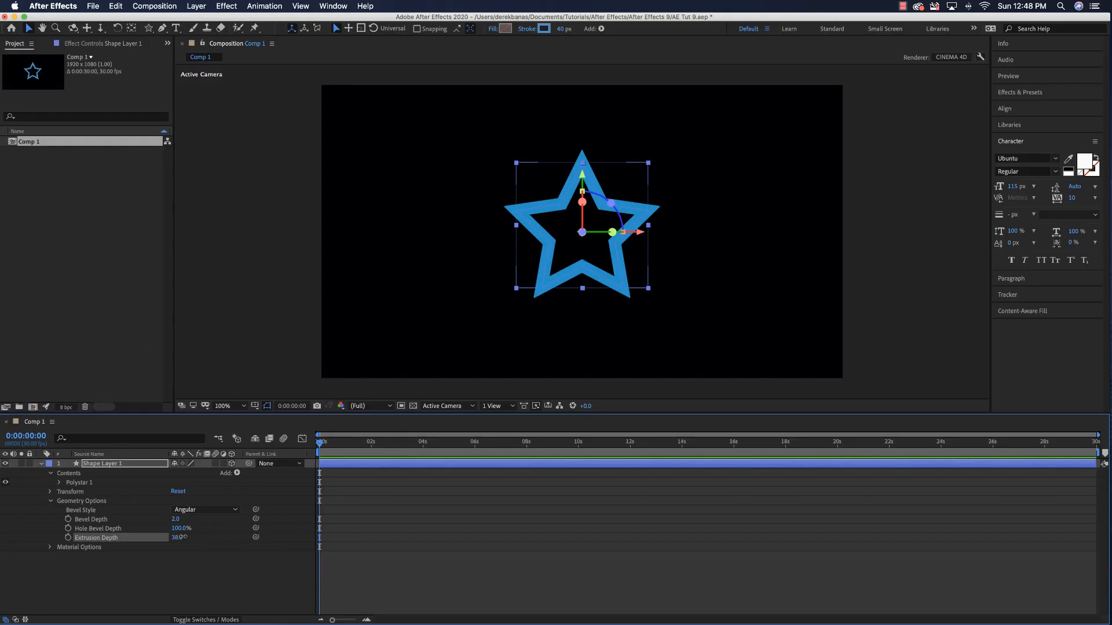
{"action": "left_click_drag", "start_coordinate": [183, 537], "coordinate": [196, 536]}
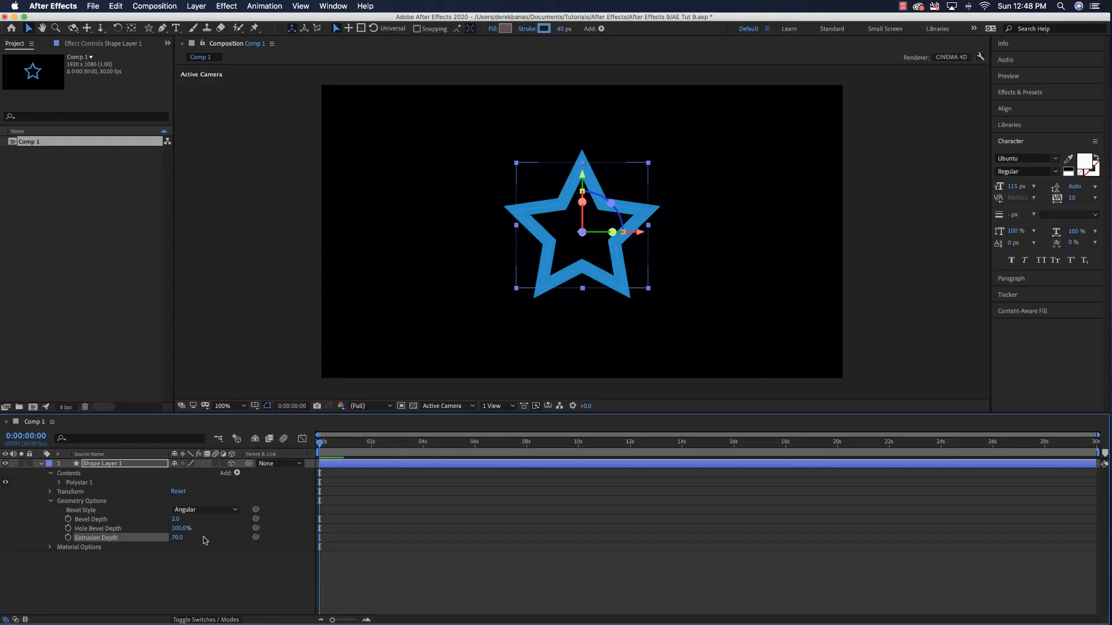
Split the composition display into two horizontal views and change the Top view to Custom View 1.
{"action": "left_click", "coordinate": [495, 406]}
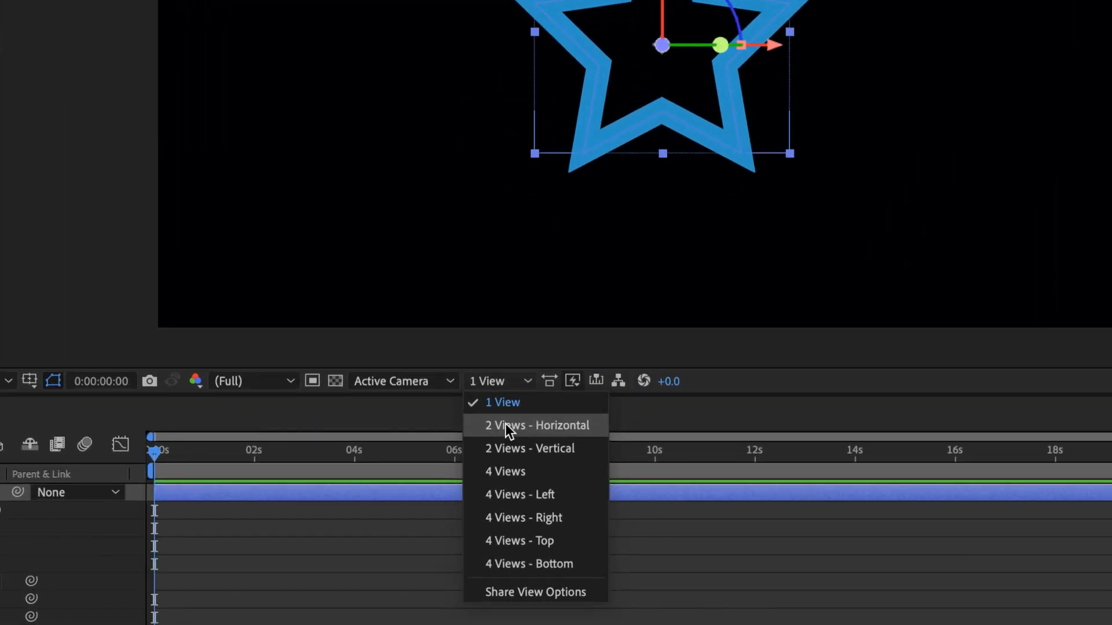
{"action": "left_click", "coordinate": [505, 424]}
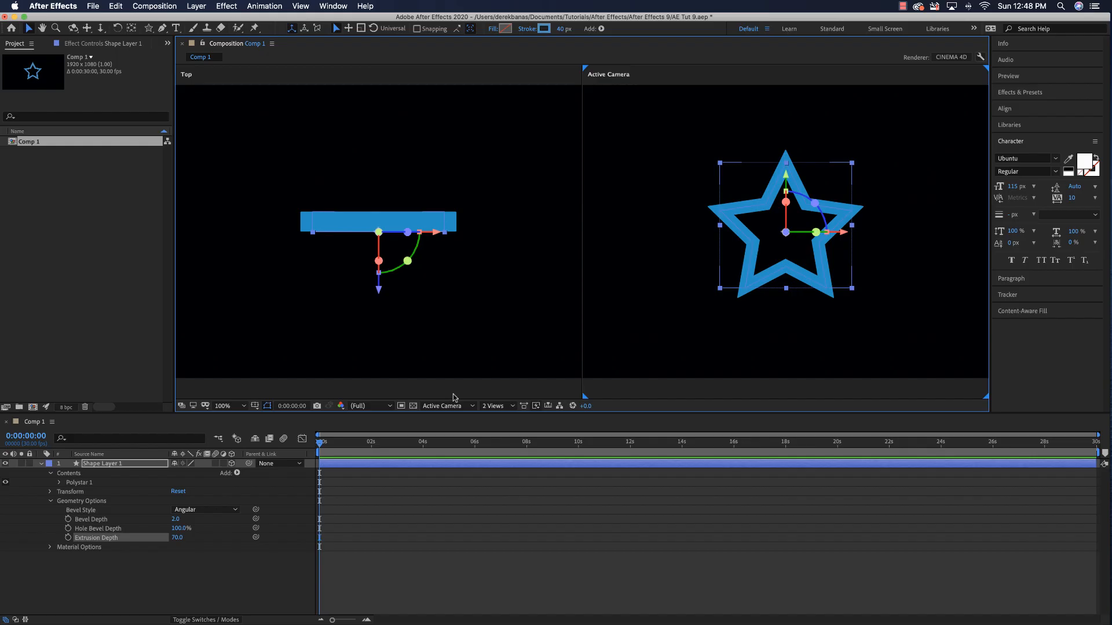
{"action": "left_click", "coordinate": [342, 75]}
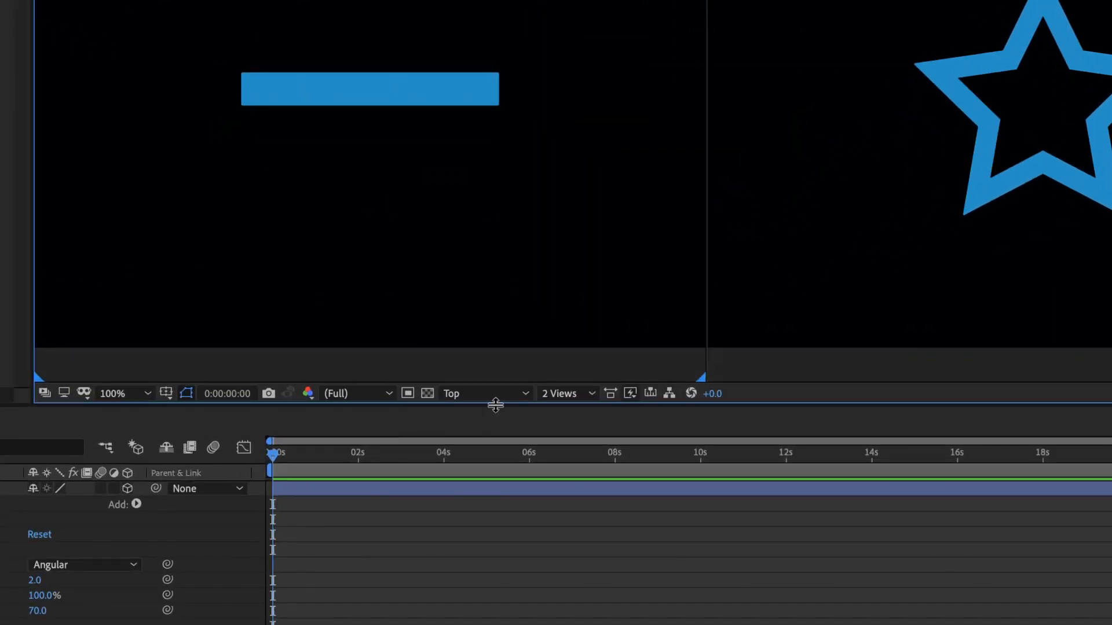
{"action": "left_click", "coordinate": [454, 406]}
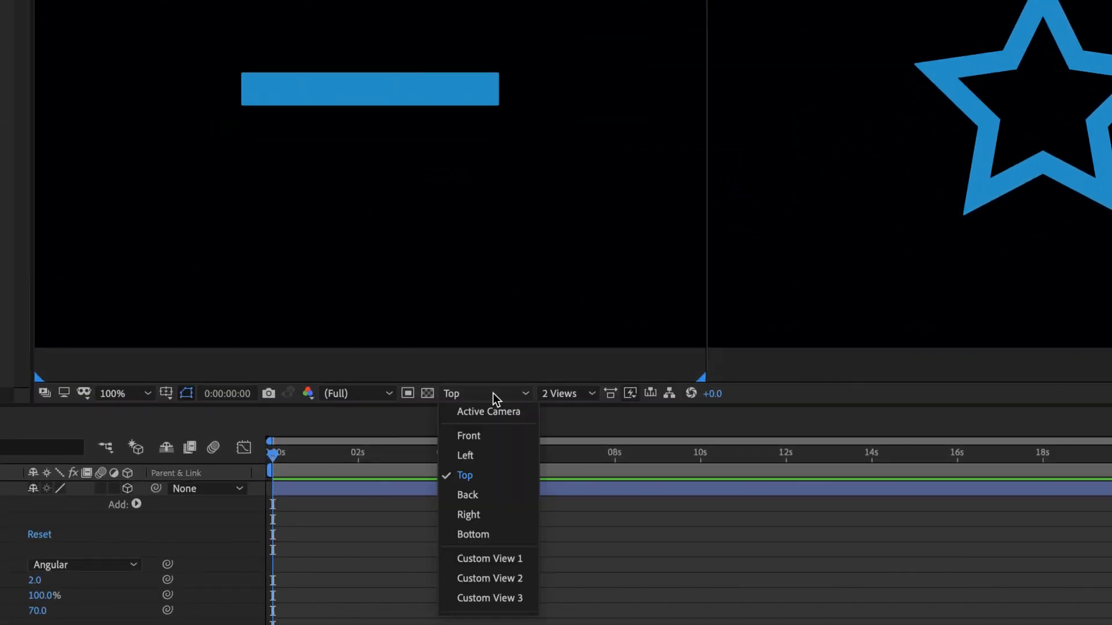
{"action": "left_click", "coordinate": [504, 560]}
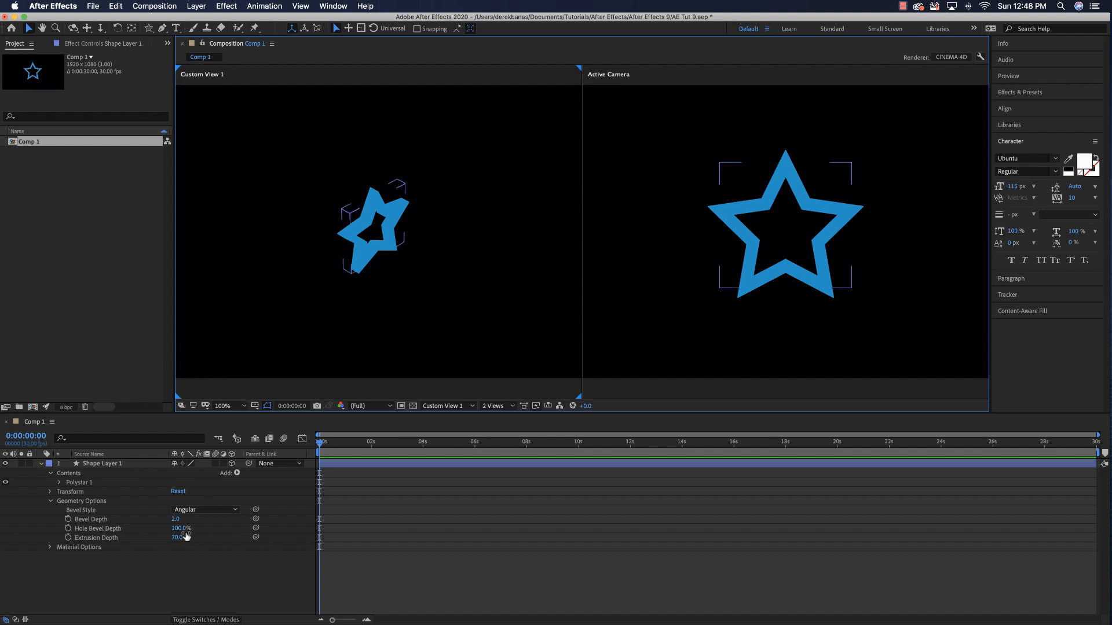
Create a 1920 by 1080 px solid with a light grayish-red color.
{"action": "left_click", "coordinate": [40, 464]}
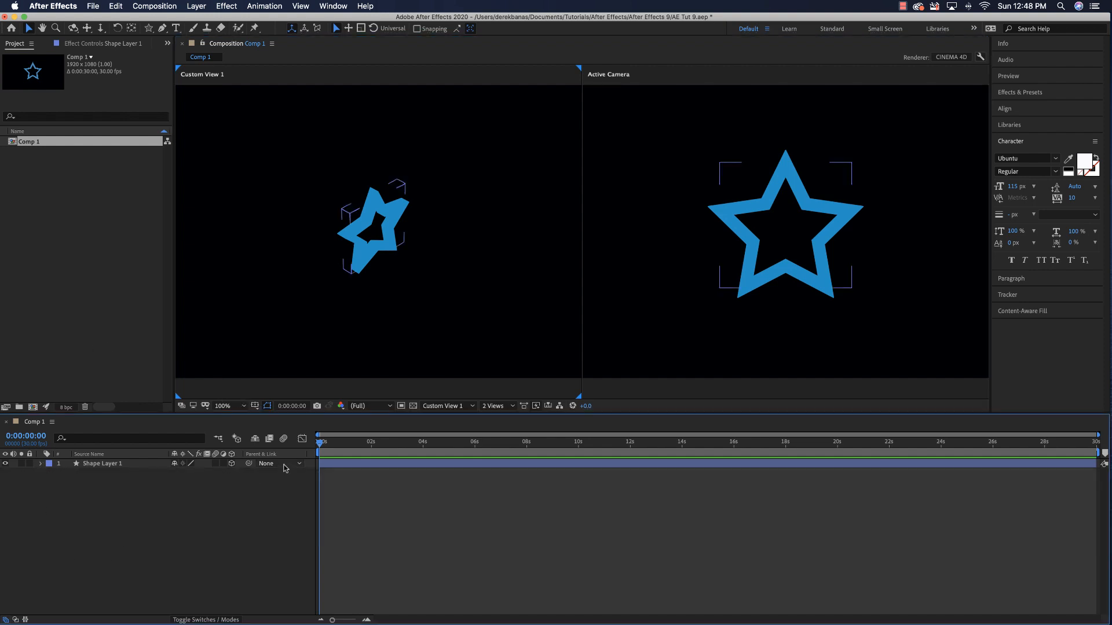
{"action": "right_click", "coordinate": [161, 520]}
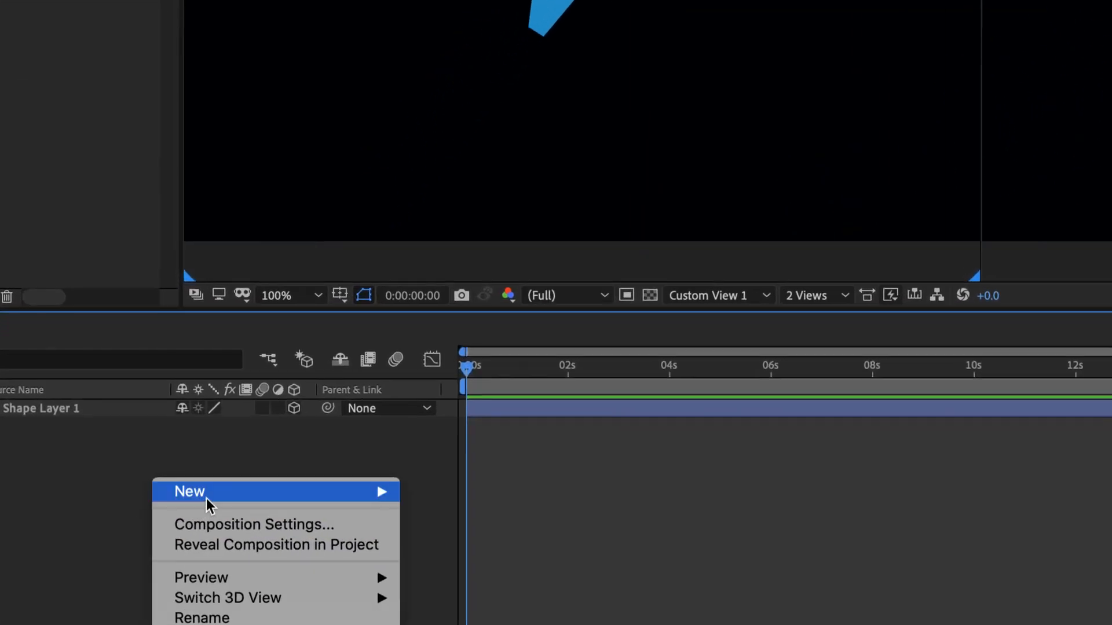
{"action": "mouse_move", "coordinate": [255, 509]}
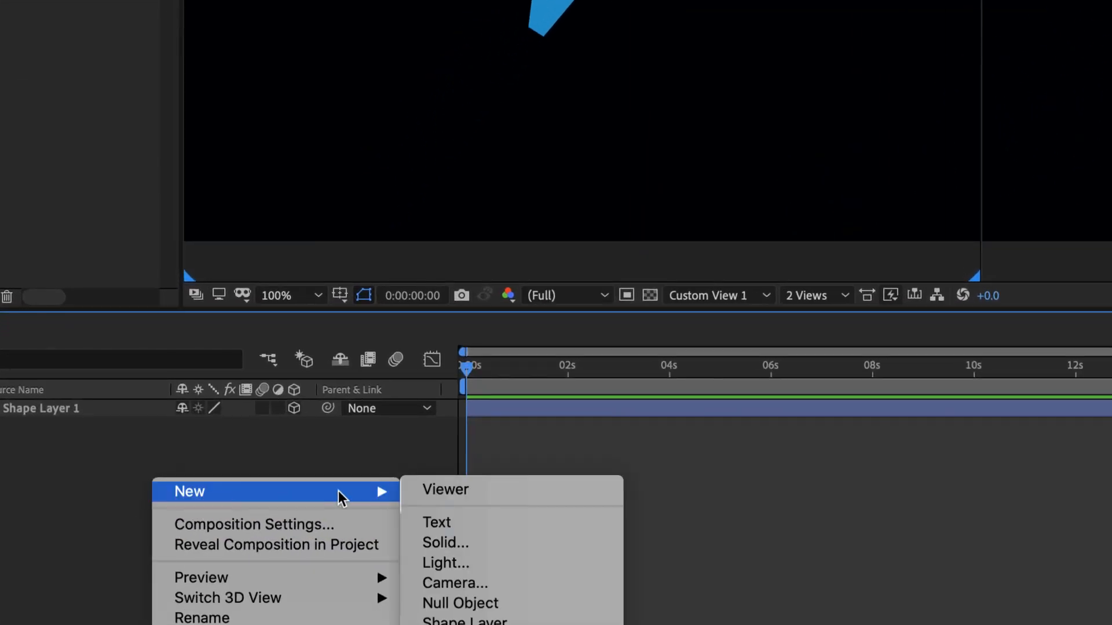
{"action": "left_click", "coordinate": [457, 542]}
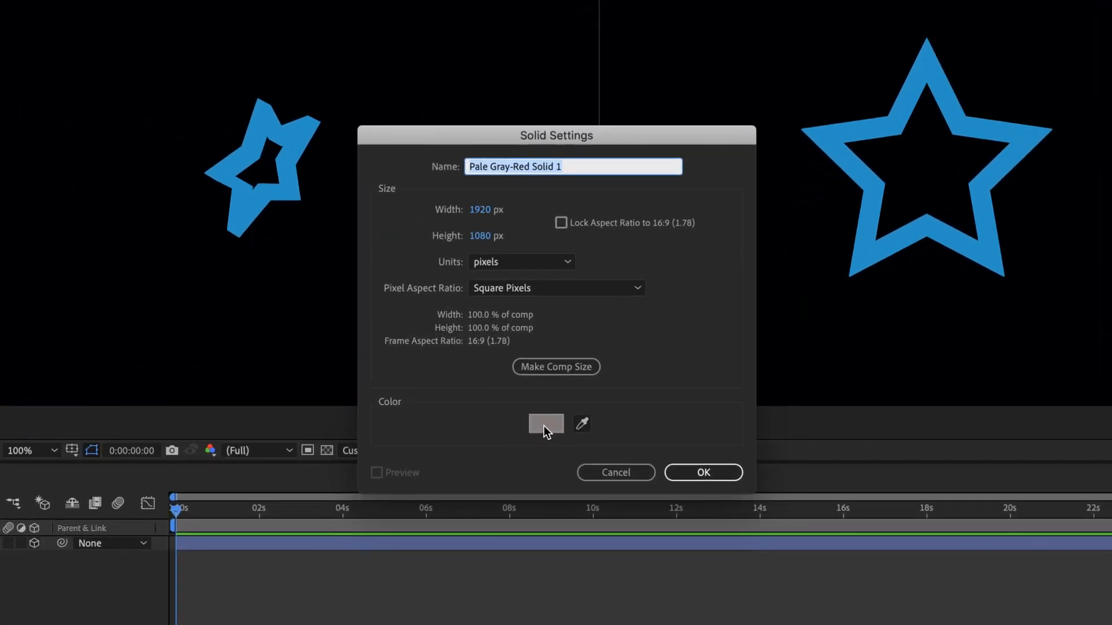
{"action": "left_click", "coordinate": [544, 426]}
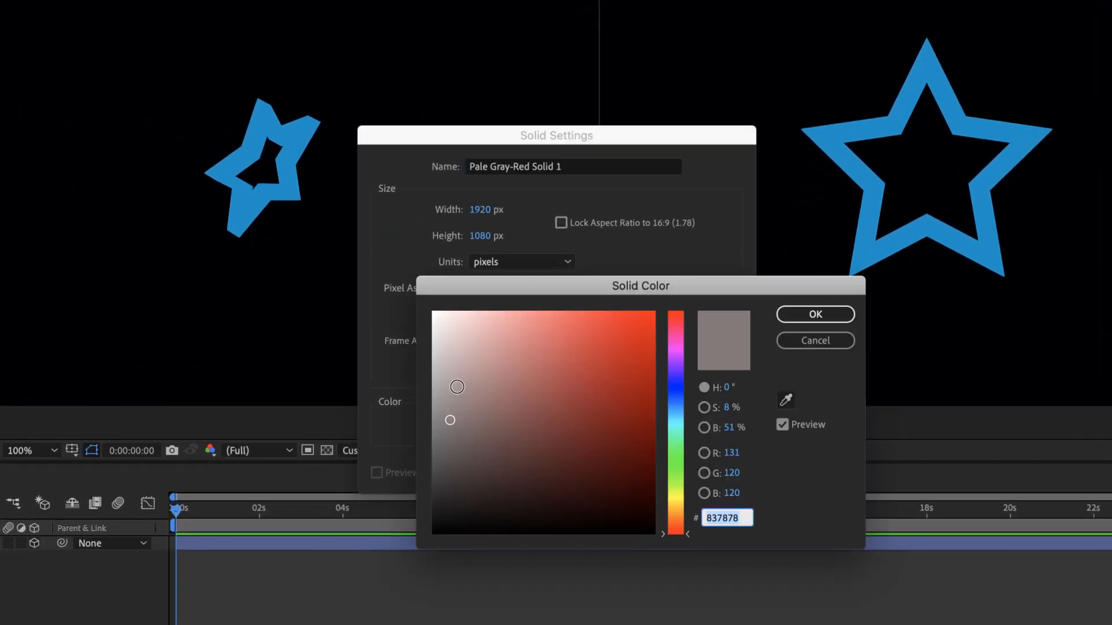
{"action": "left_click", "coordinate": [457, 387]}
{"action": "left_click", "coordinate": [815, 315]}
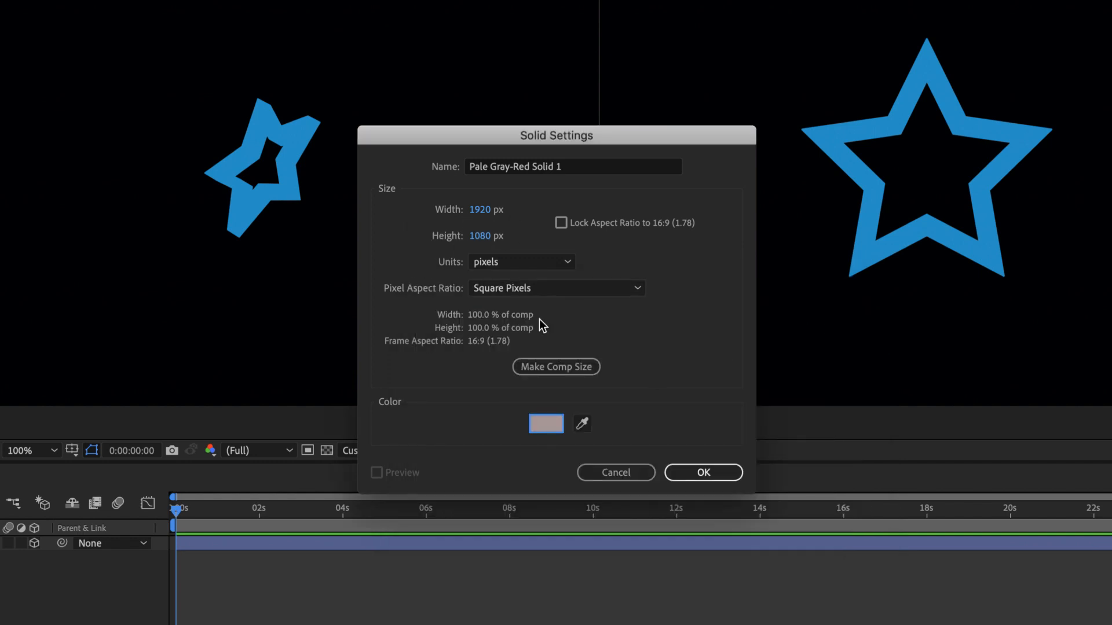
{"action": "left_click", "coordinate": [702, 472]}
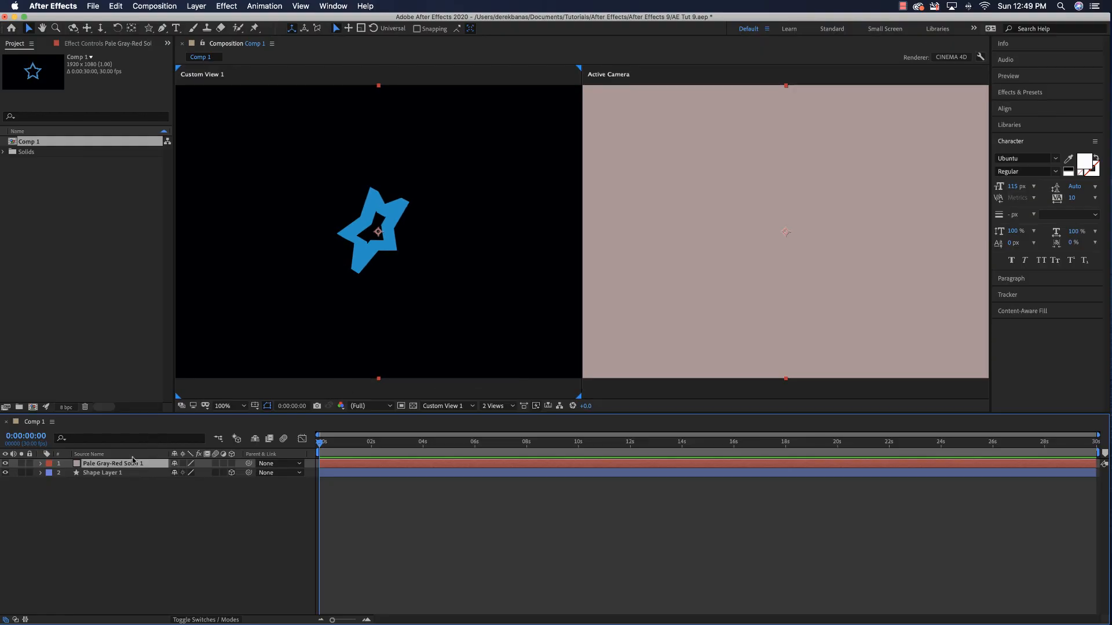
Place the new solid beneath the star shape layer and make it a 3D layer.
{"action": "left_click_drag", "start_coordinate": [129, 468], "coordinate": [129, 479]}
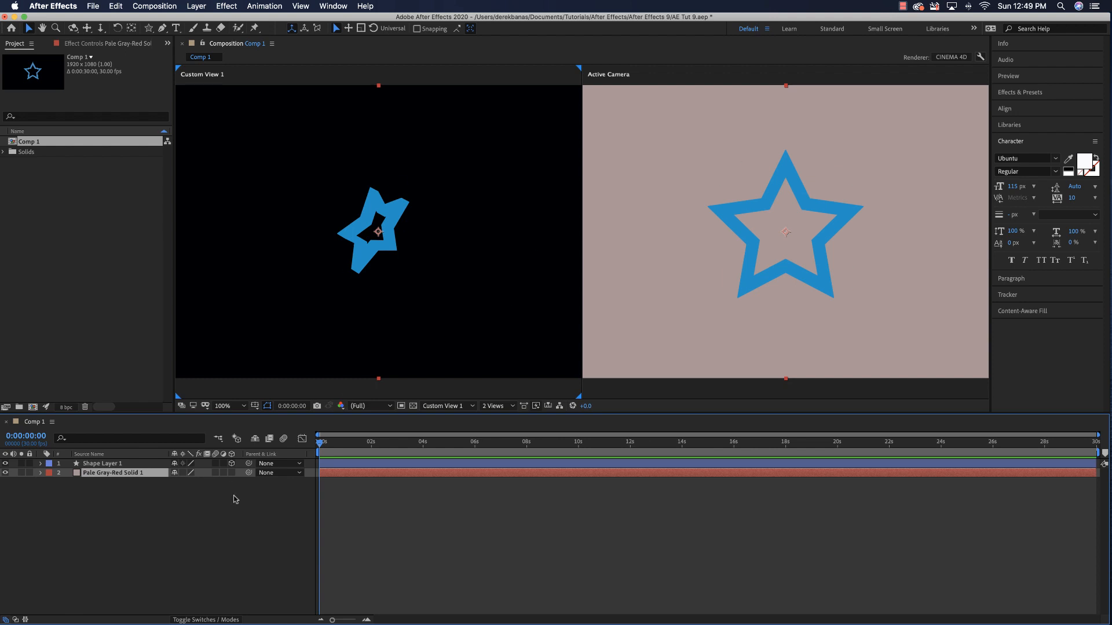
{"action": "left_click", "coordinate": [232, 474]}
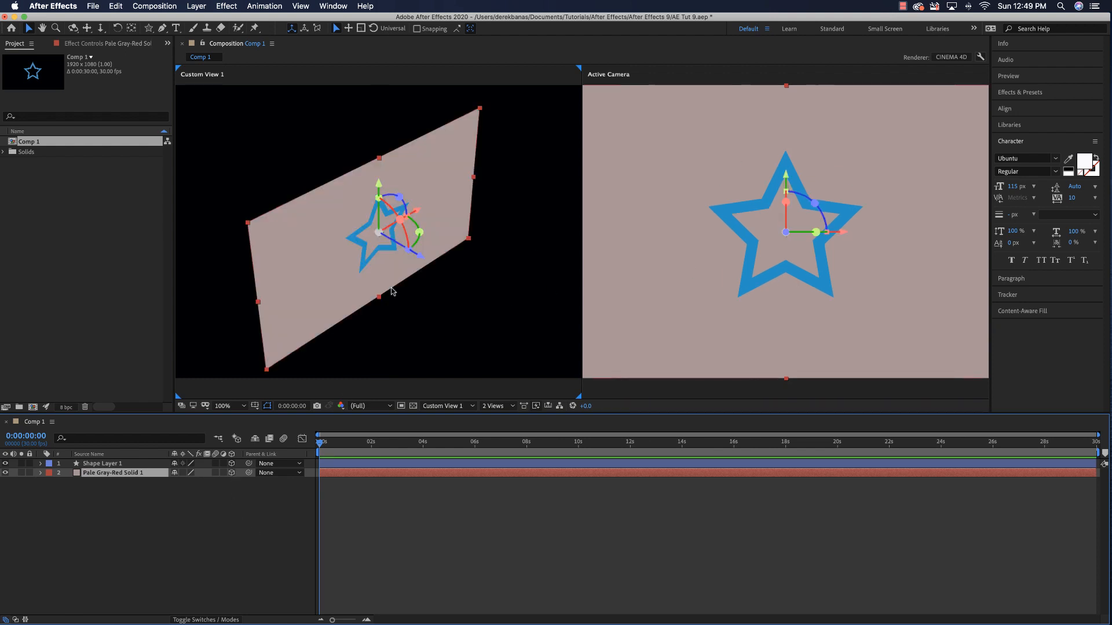
Pull the star shape layer forward of the solid along the Z axis, to a depth of about -122.
{"action": "left_click", "coordinate": [110, 465]}
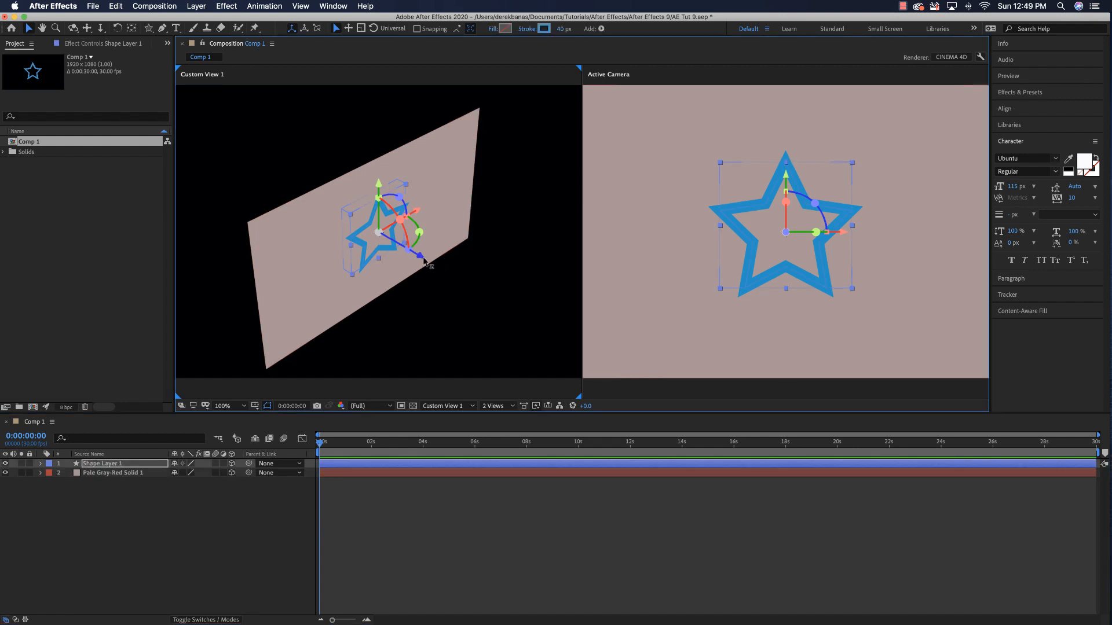
{"action": "left_click_drag", "start_coordinate": [422, 264], "coordinate": [434, 266]}
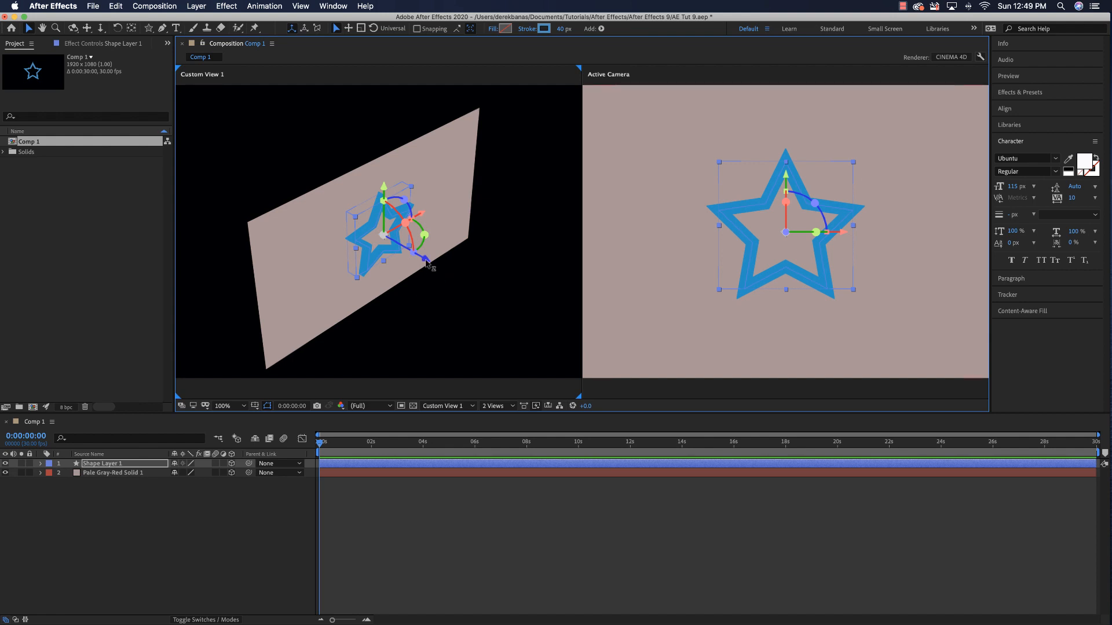
{"action": "left_click_drag", "start_coordinate": [426, 260], "coordinate": [442, 271]}
{"action": "left_click_drag", "start_coordinate": [443, 270], "coordinate": [444, 271]}
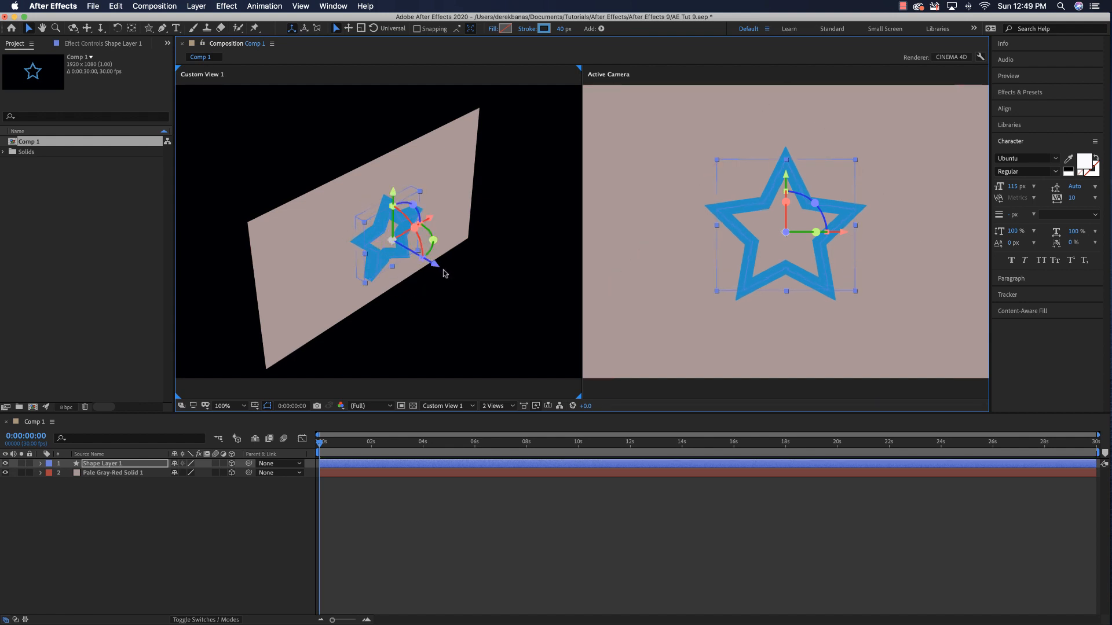
Set the Z value of the star shape layer's position to -150.
{"action": "left_click", "coordinate": [40, 463]}
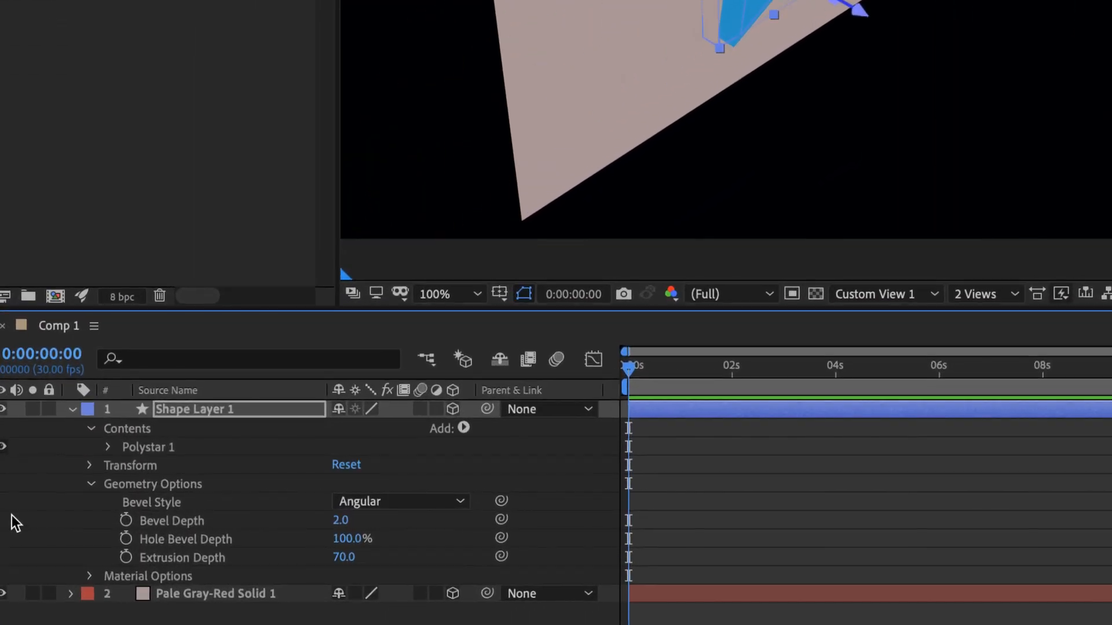
{"action": "left_click", "coordinate": [92, 465]}
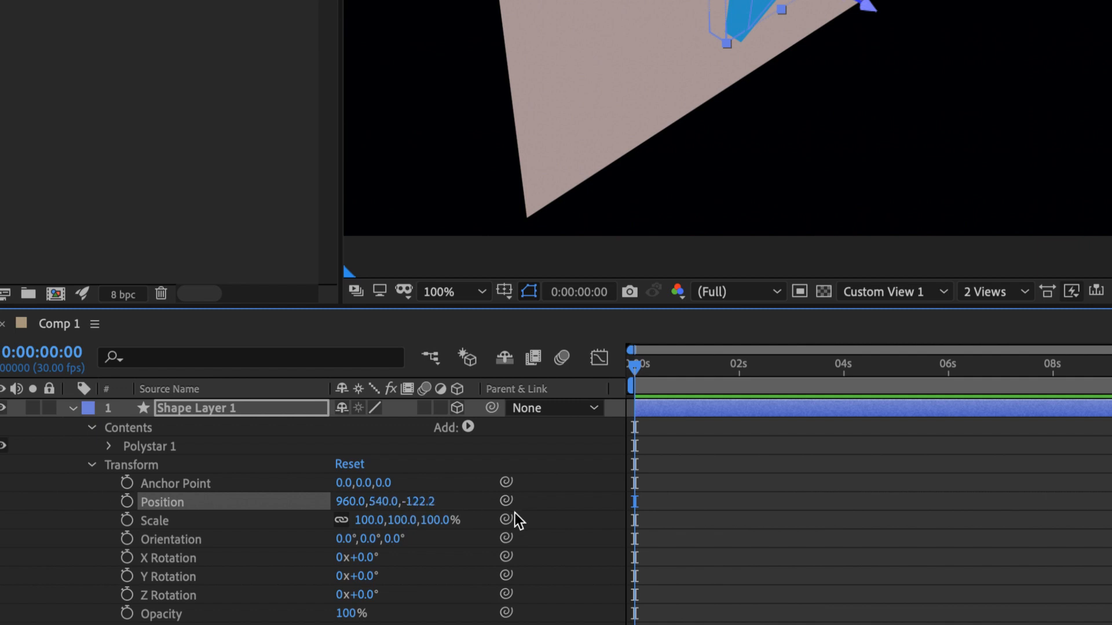
{"action": "left_click_drag", "start_coordinate": [417, 502], "coordinate": [385, 504]}
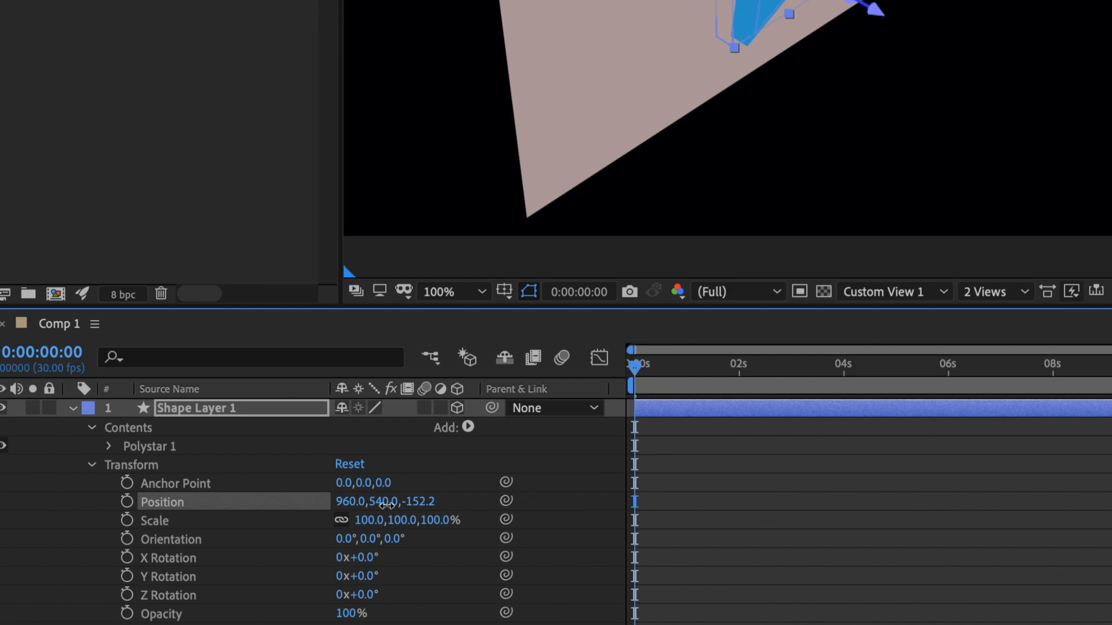
{"action": "left_click", "coordinate": [423, 502]}
{"action": "key", "text": "BackSpace"}
{"action": "type", "text": "-150"}
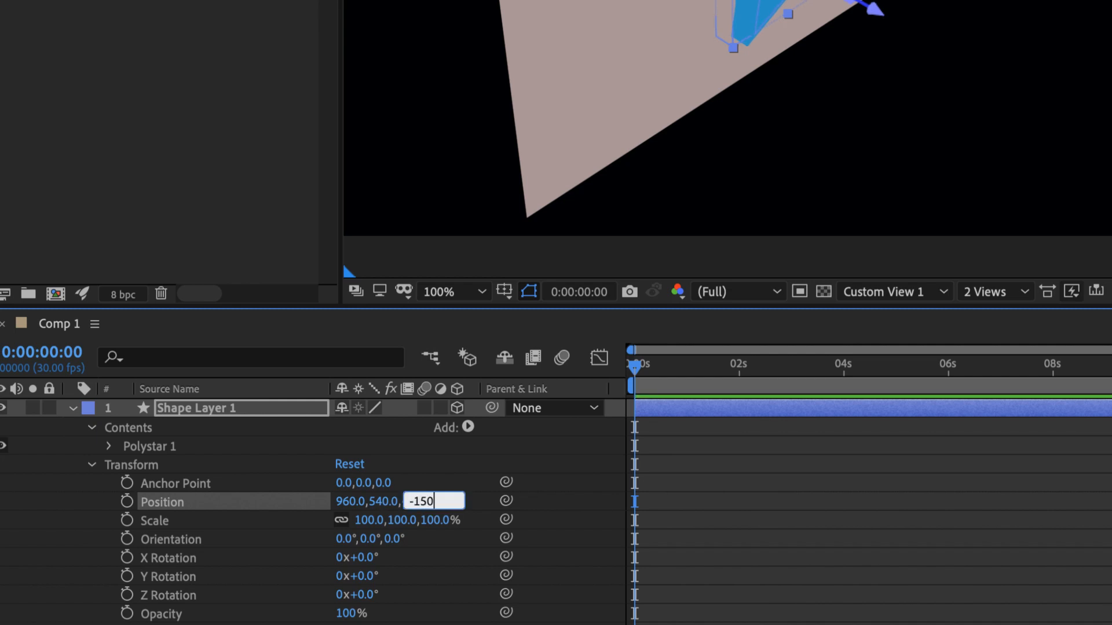
{"action": "key", "text": "Return"}
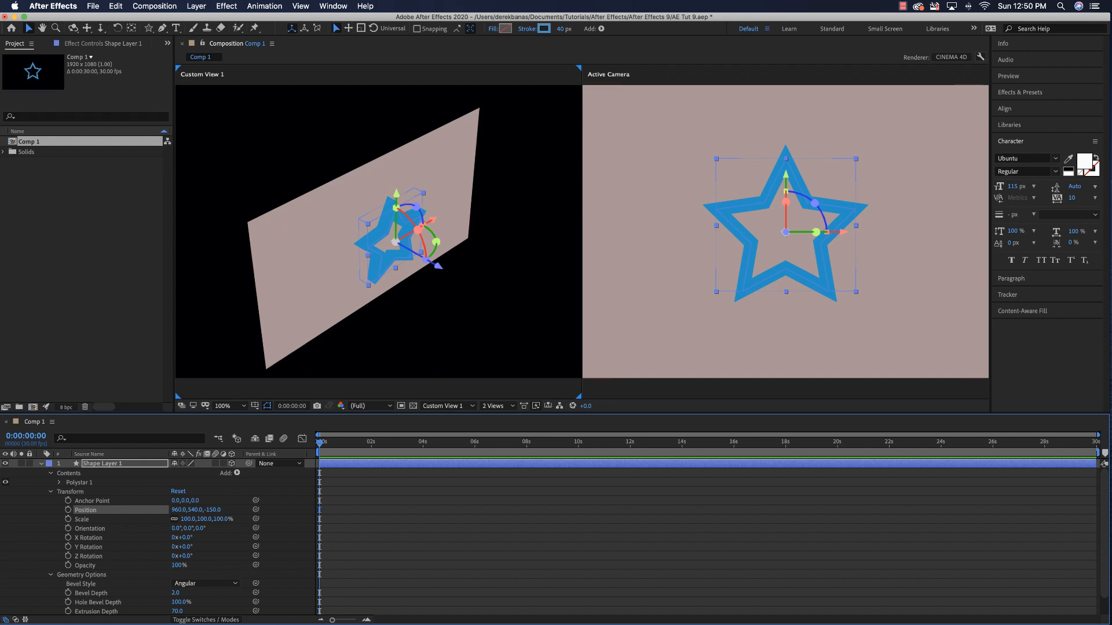
{"action": "left_click", "coordinate": [503, 312]}
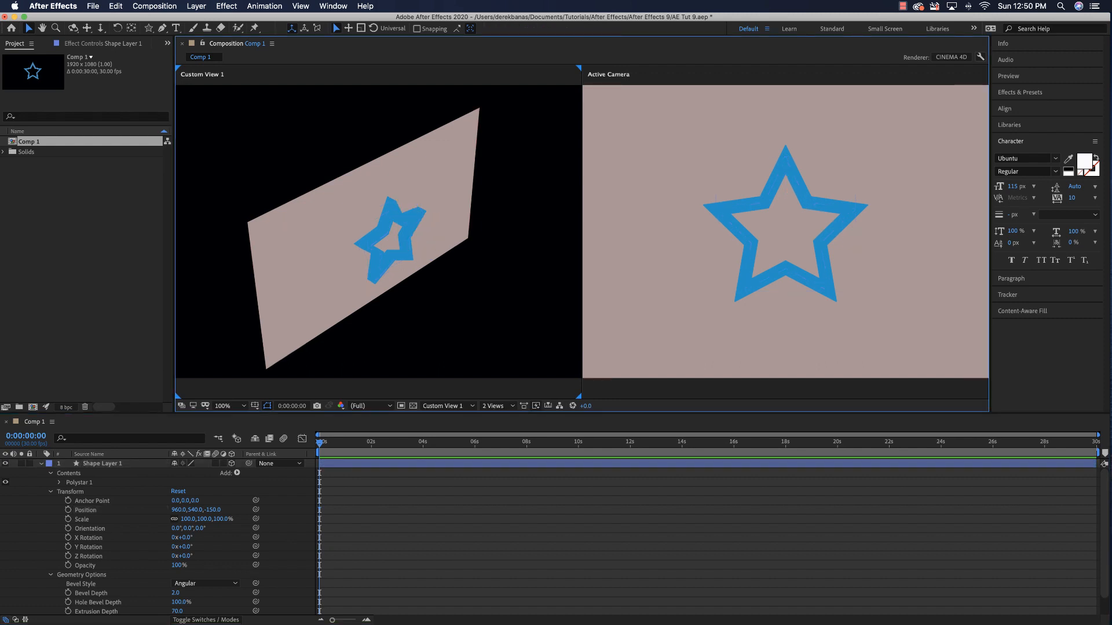
{"action": "left_click", "coordinate": [41, 463]}
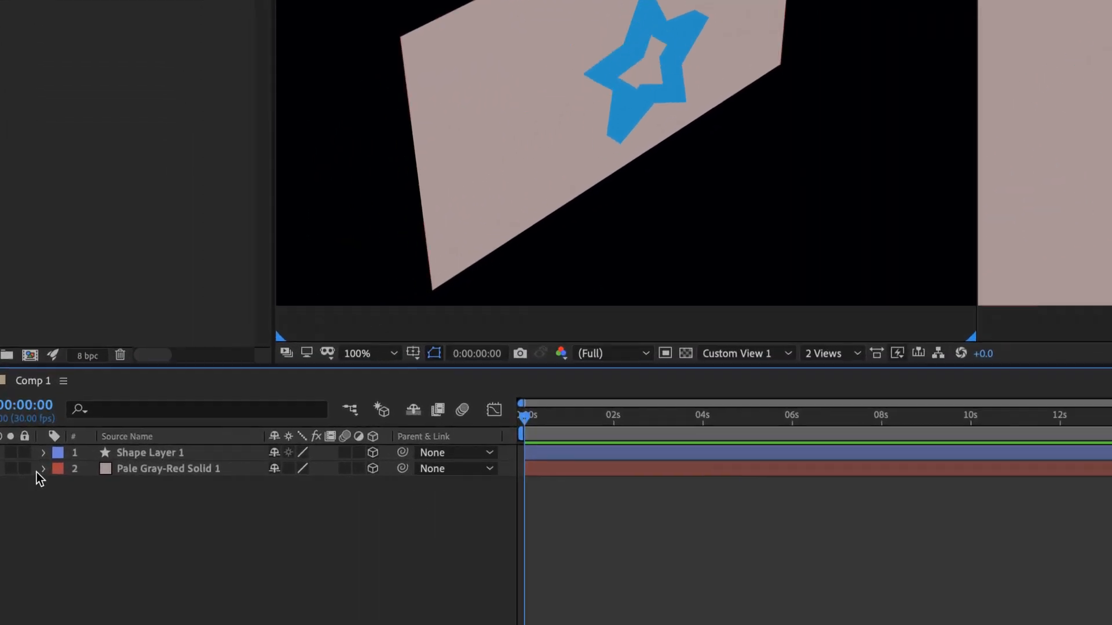
Check the shadow and light settings in the solid's material options.
{"action": "left_click", "coordinate": [43, 468]}
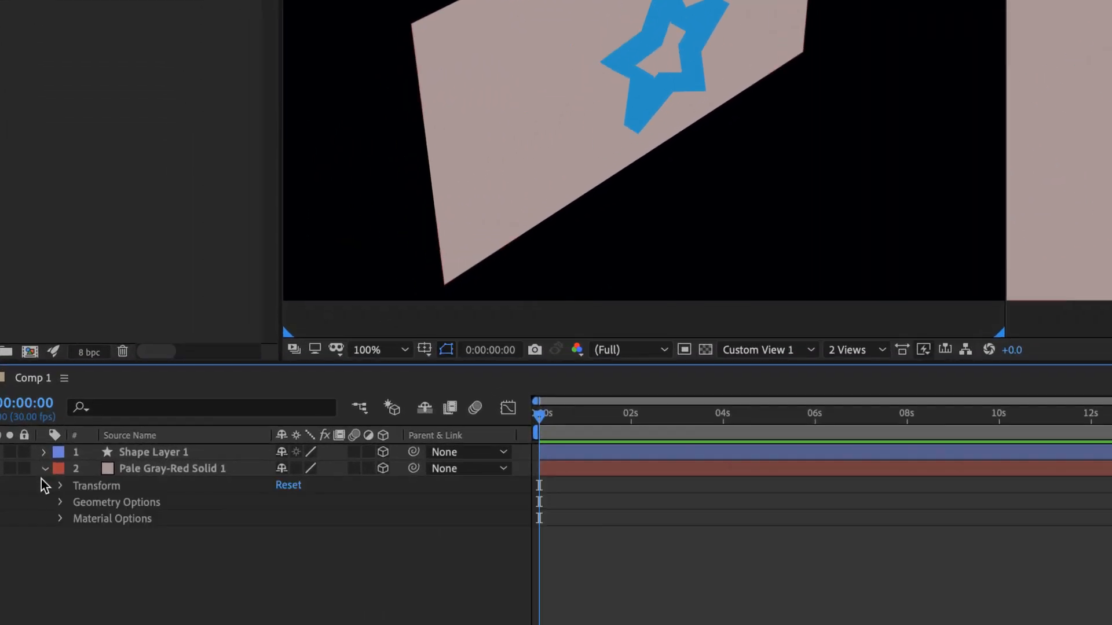
{"action": "left_click", "coordinate": [59, 518]}
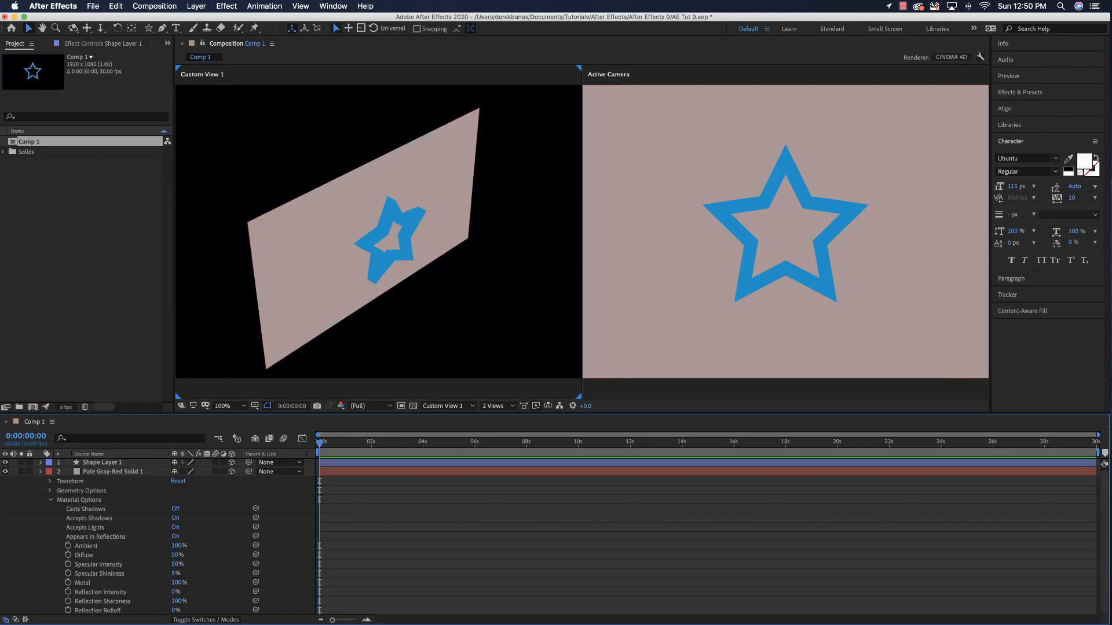
{"action": "left_click", "coordinate": [40, 472]}
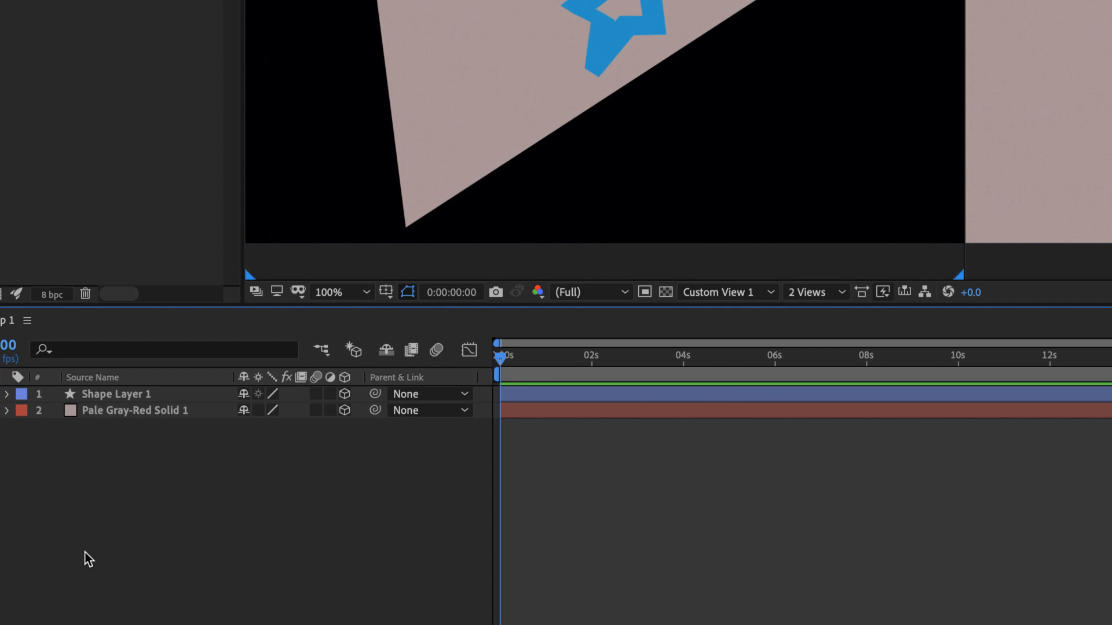
Start a new light for the composition and set its light type to Point.
{"action": "right_click", "coordinate": [173, 515]}
{"action": "mouse_move", "coordinate": [206, 507]}
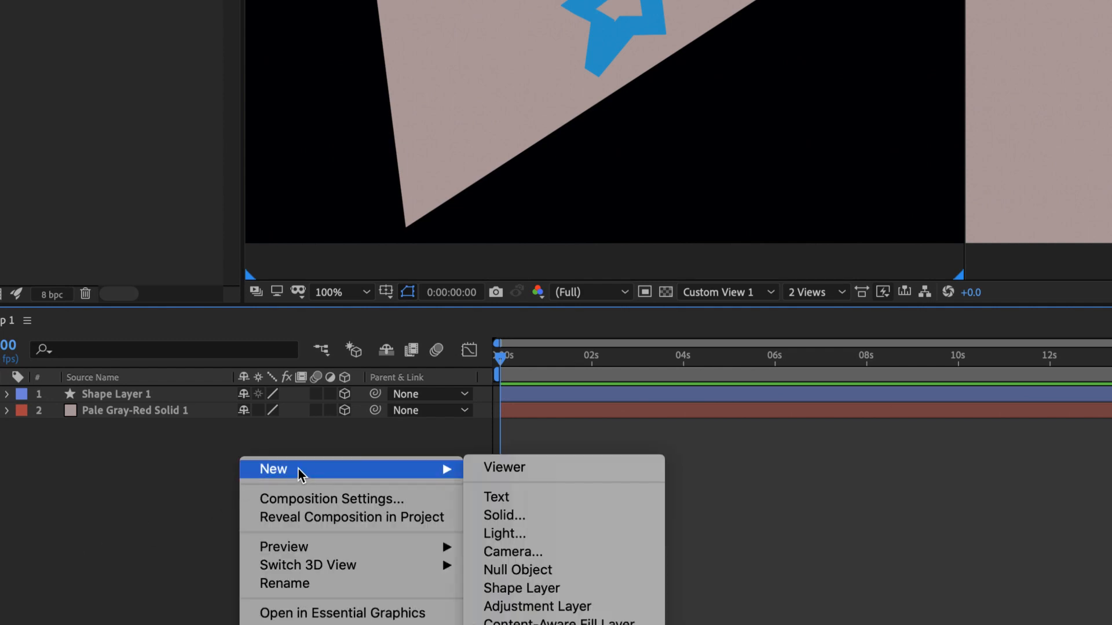
{"action": "left_click", "coordinate": [505, 533]}
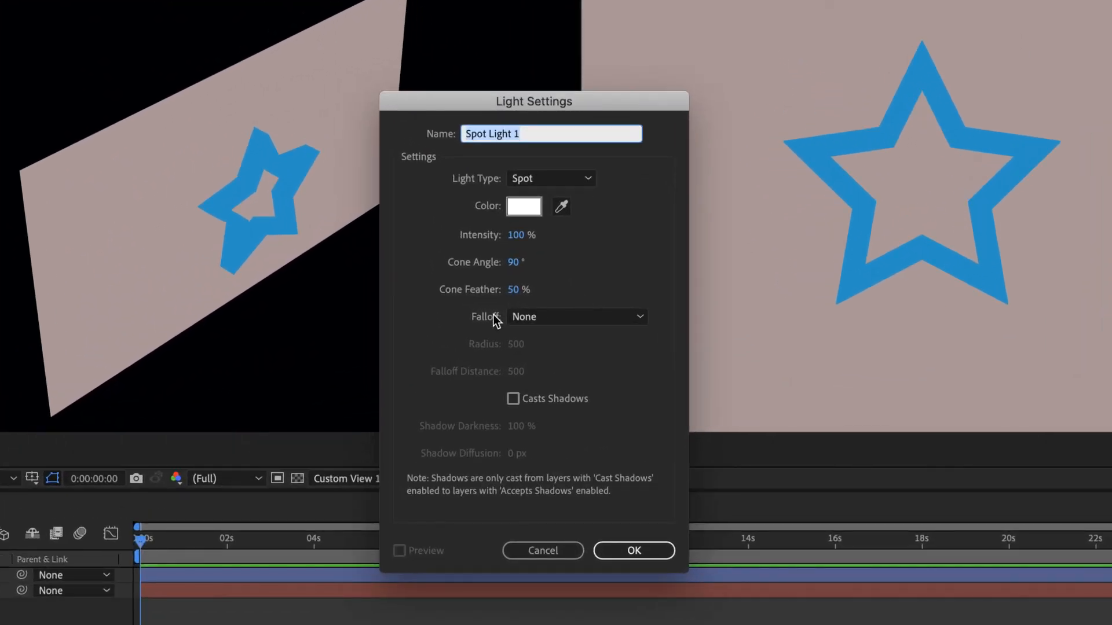
{"action": "left_click", "coordinate": [583, 181]}
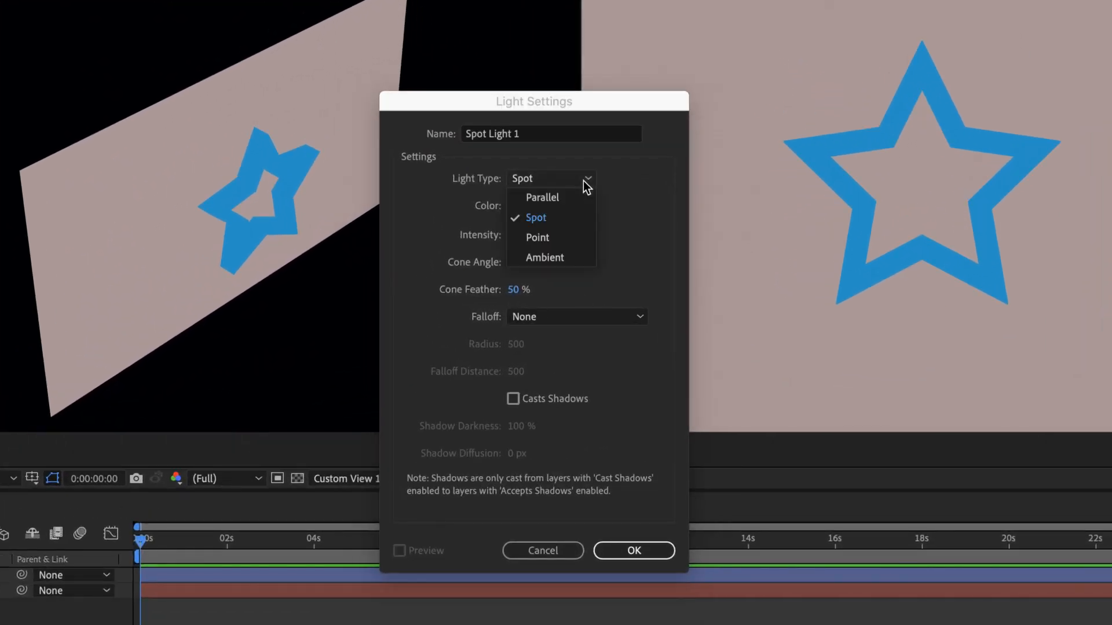
{"action": "left_click", "coordinate": [567, 238]}
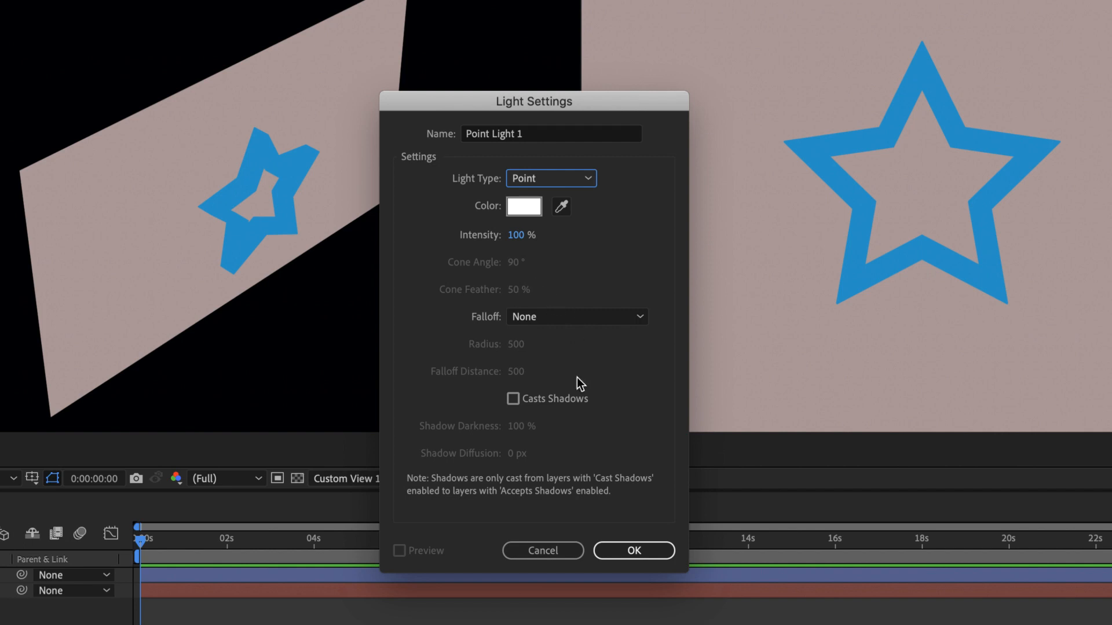
Make the point light cast shadows at 25% darkness with Smooth falloff, and add it to the composition.
{"action": "left_click", "coordinate": [513, 400]}
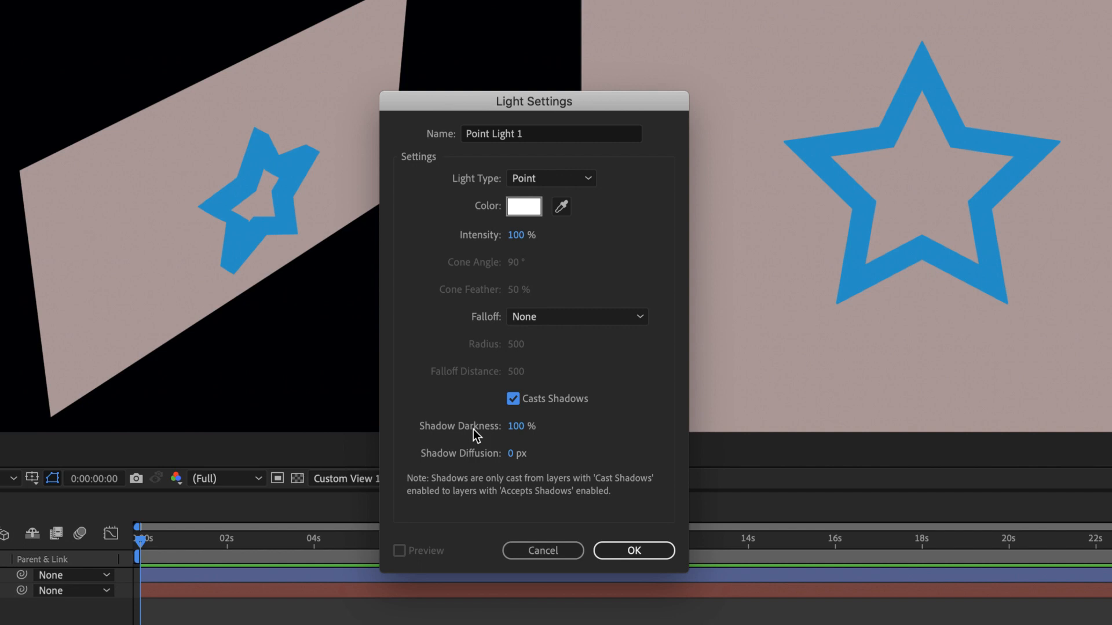
{"action": "left_click_drag", "start_coordinate": [517, 429], "coordinate": [459, 439]}
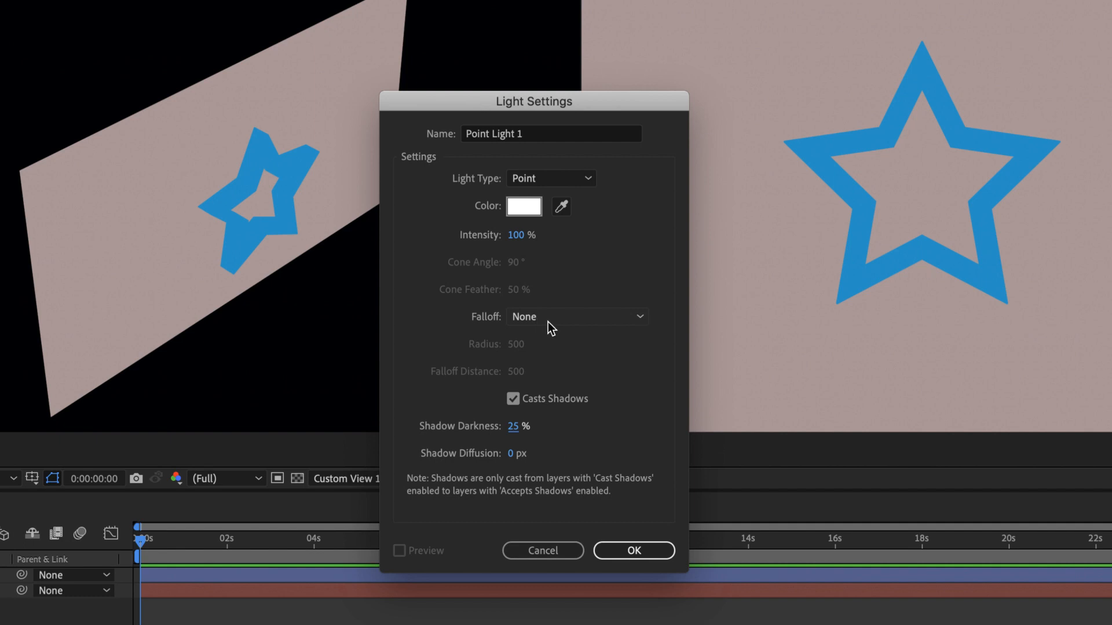
{"action": "left_click", "coordinate": [575, 319]}
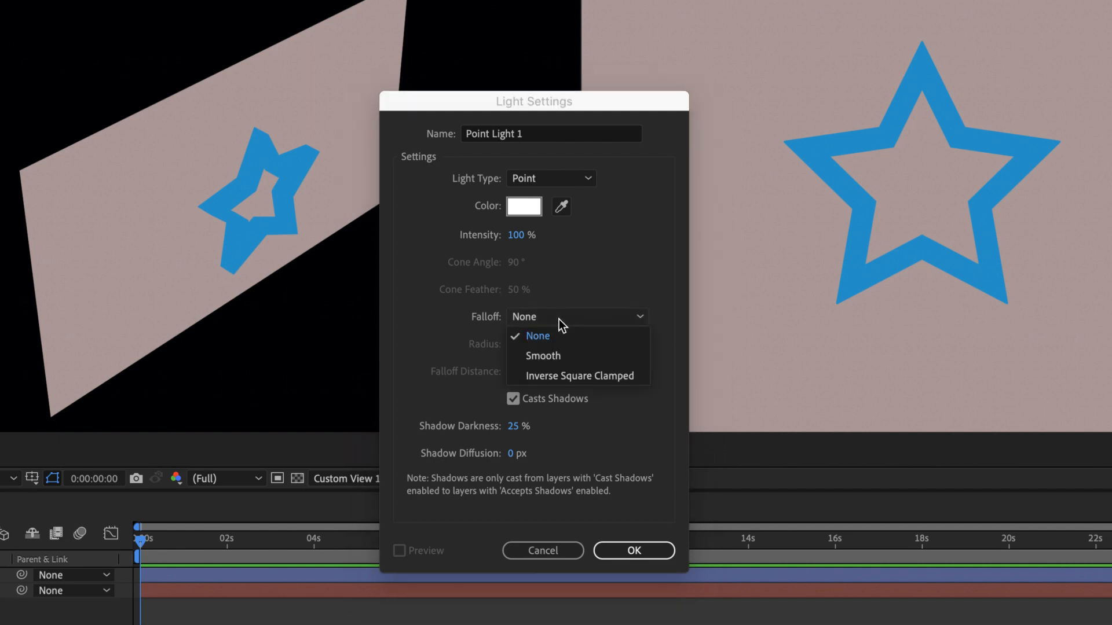
{"action": "left_click", "coordinate": [577, 355]}
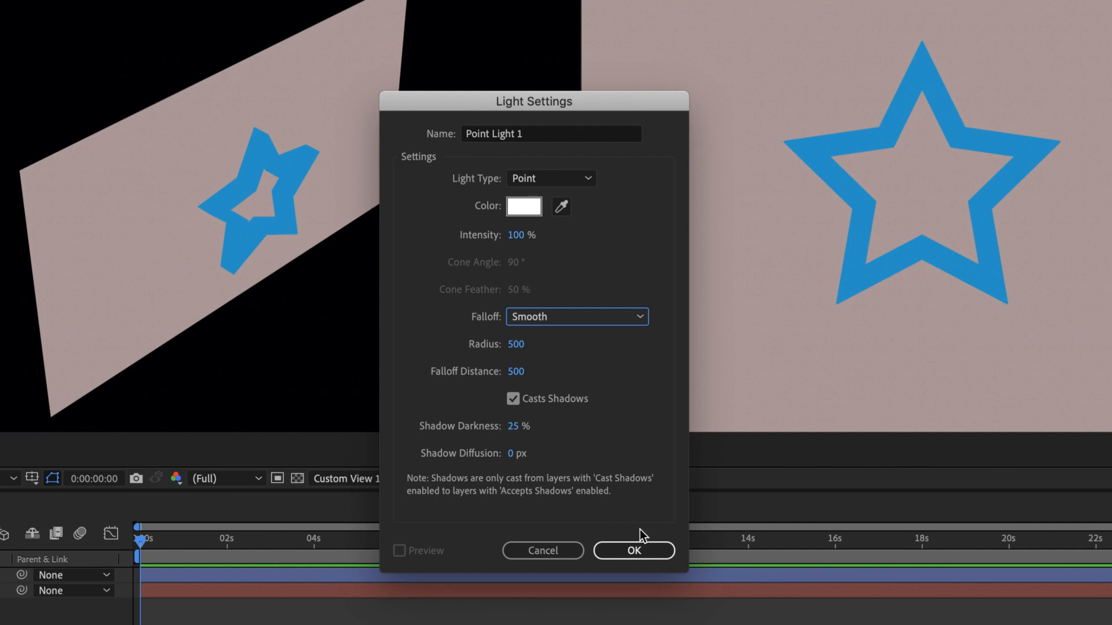
{"action": "left_click", "coordinate": [634, 550]}
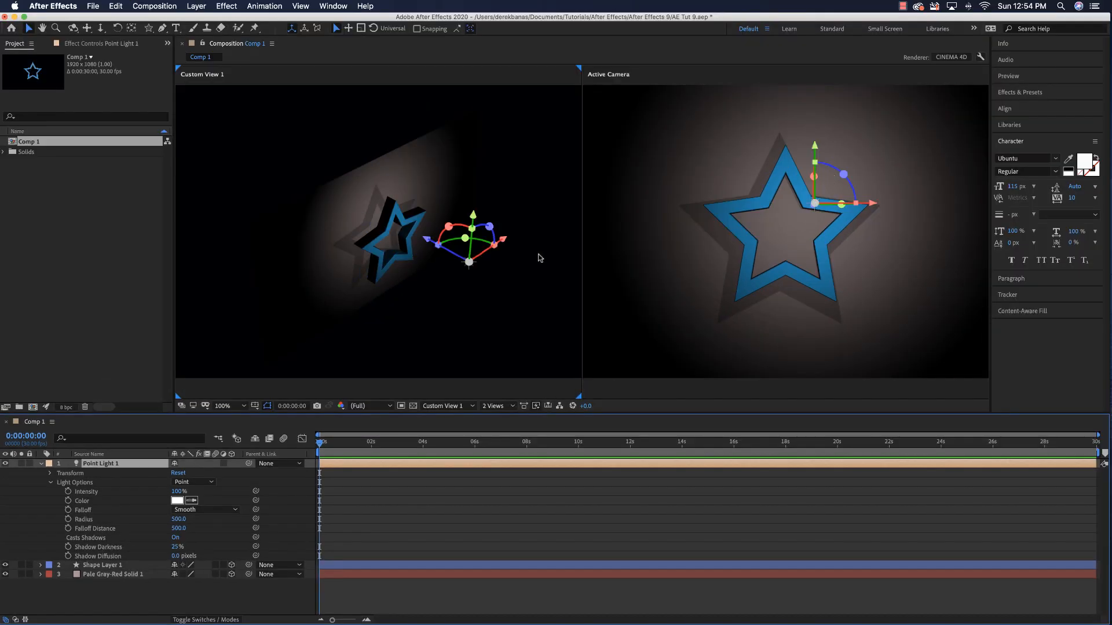
{"action": "left_click", "coordinate": [41, 465]}
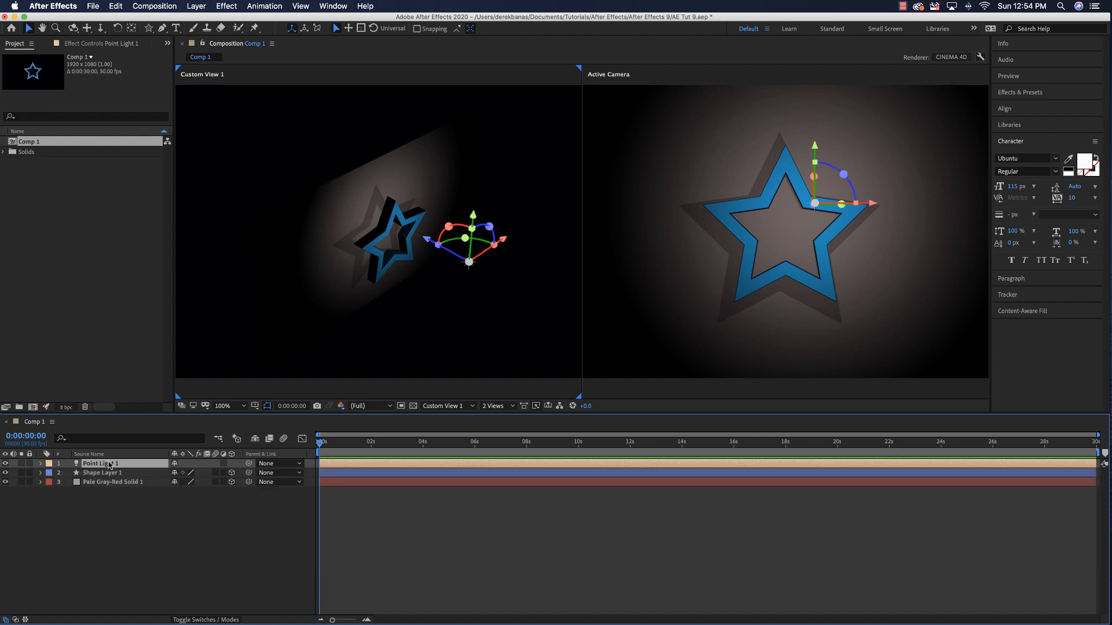
Duplicate the point light and move Point Light 1 along the X axis to the left of the star.
{"action": "key", "text": "super+d"}
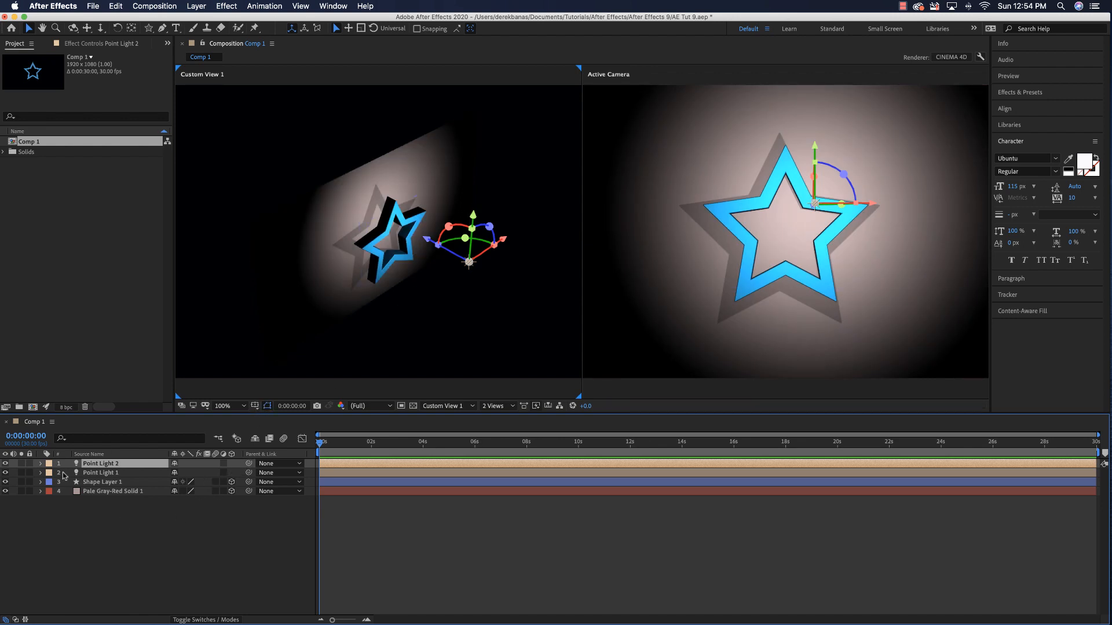
{"action": "left_click", "coordinate": [103, 473]}
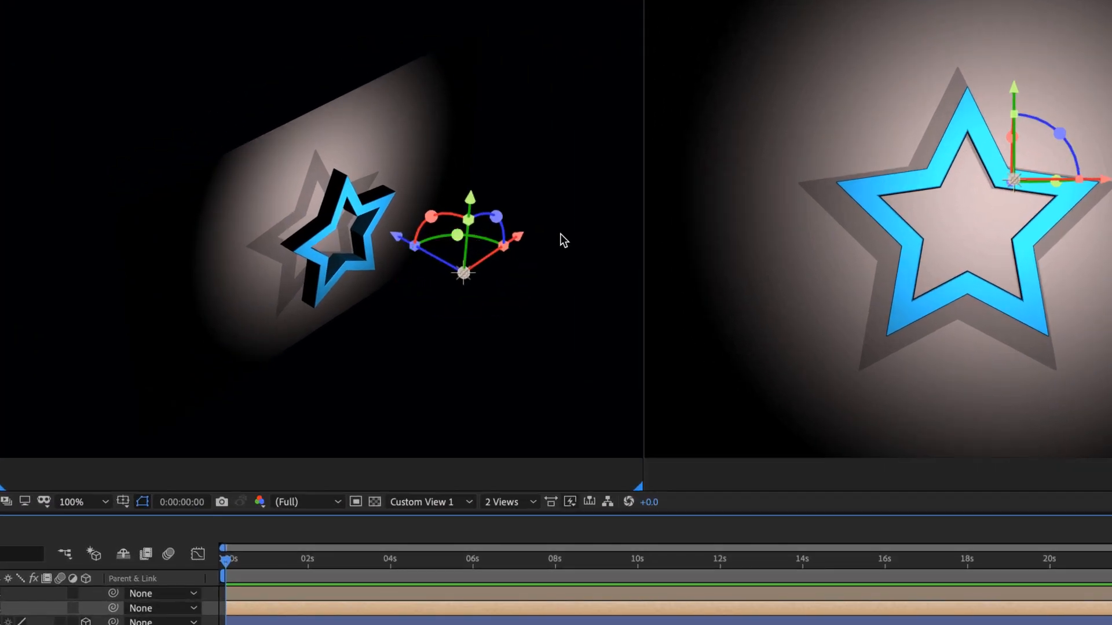
{"action": "left_click_drag", "start_coordinate": [517, 237], "coordinate": [370, 319]}
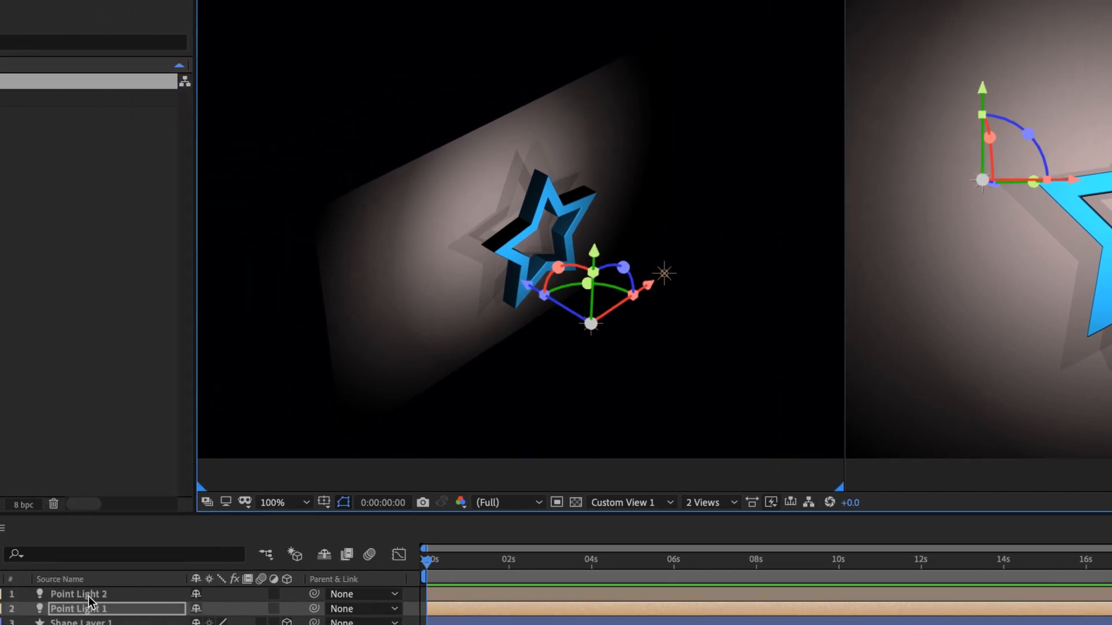
Move Point Light 2 along the X axis toward the star's right tip and check its light settings without changing them.
{"action": "left_click", "coordinate": [87, 594]}
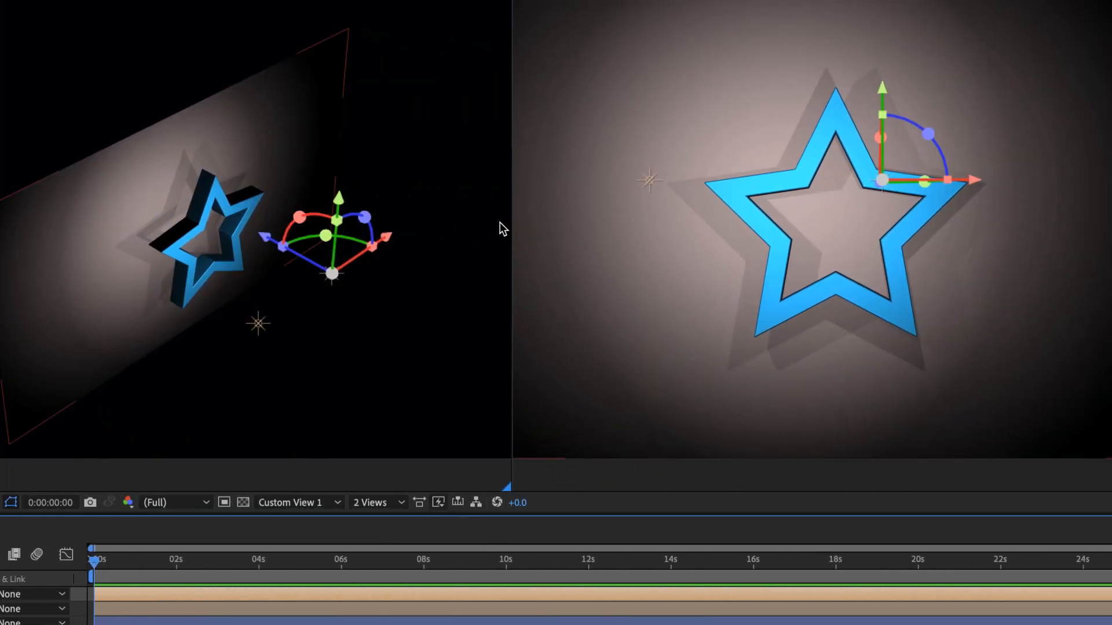
{"action": "left_click_drag", "start_coordinate": [385, 240], "coordinate": [430, 222]}
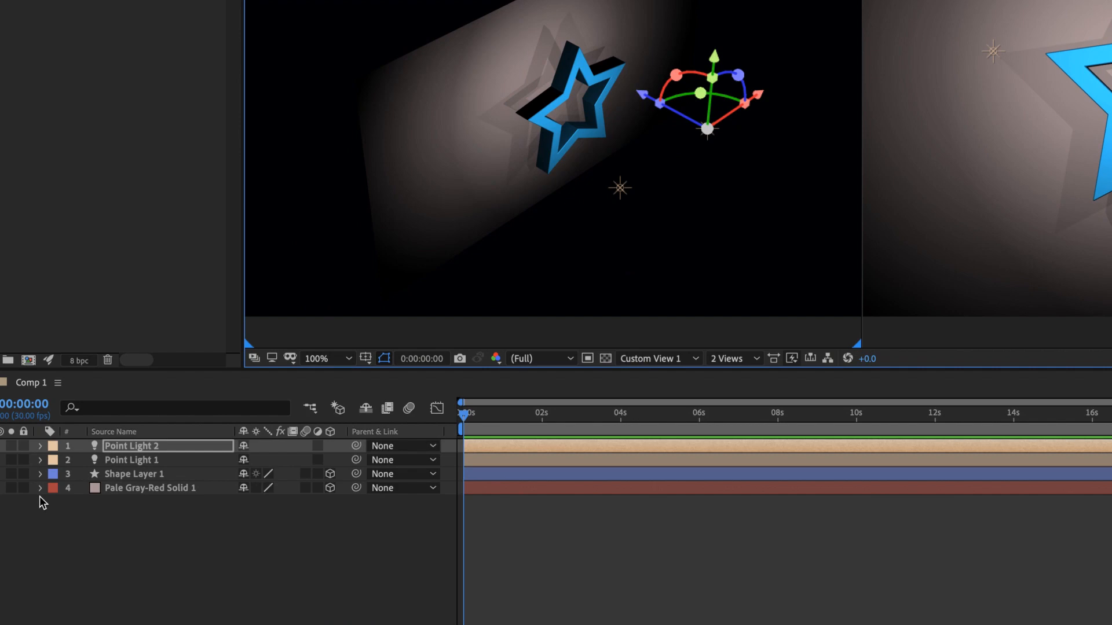
{"action": "double_click", "coordinate": [168, 445]}
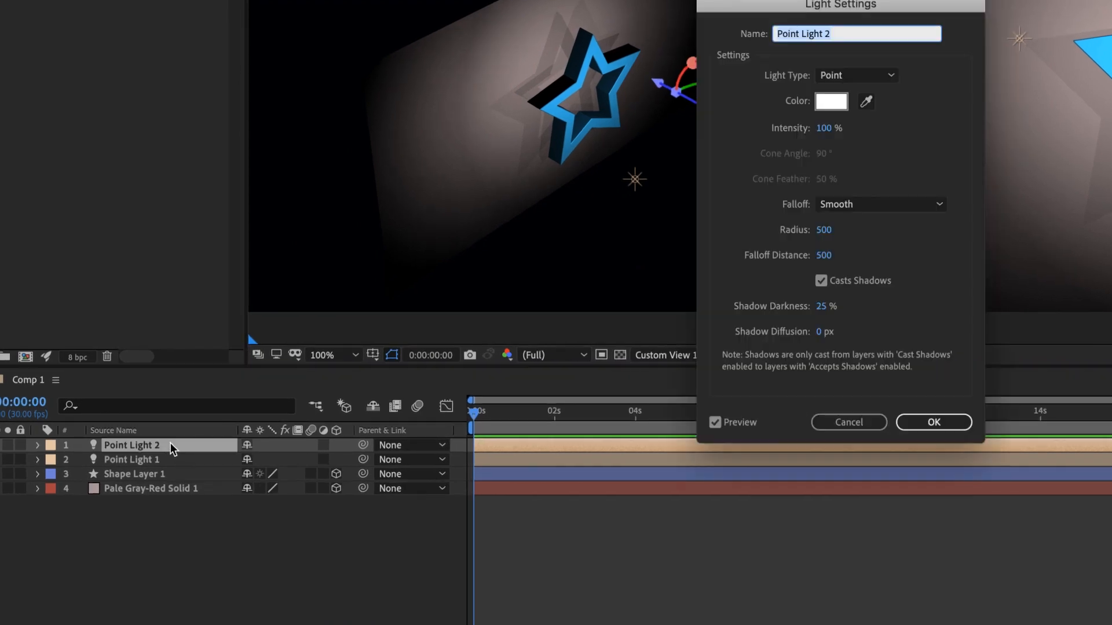
{"action": "left_click", "coordinate": [860, 422]}
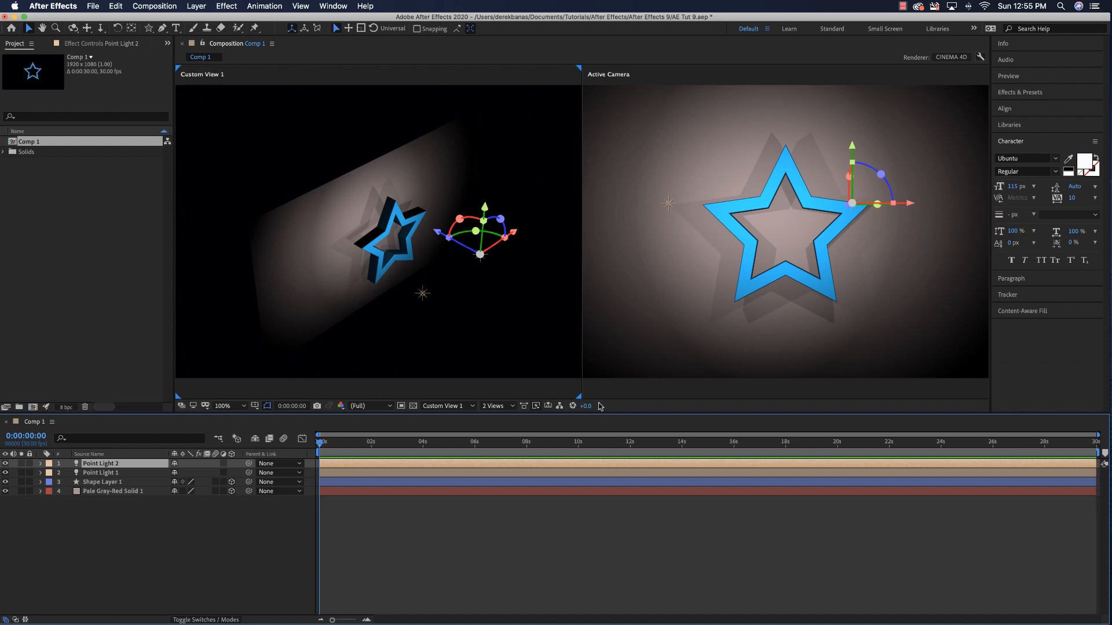
Set the Active Camera view options to show both camera and spotlight wireframes only When Selected.
{"action": "left_click", "coordinate": [907, 387]}
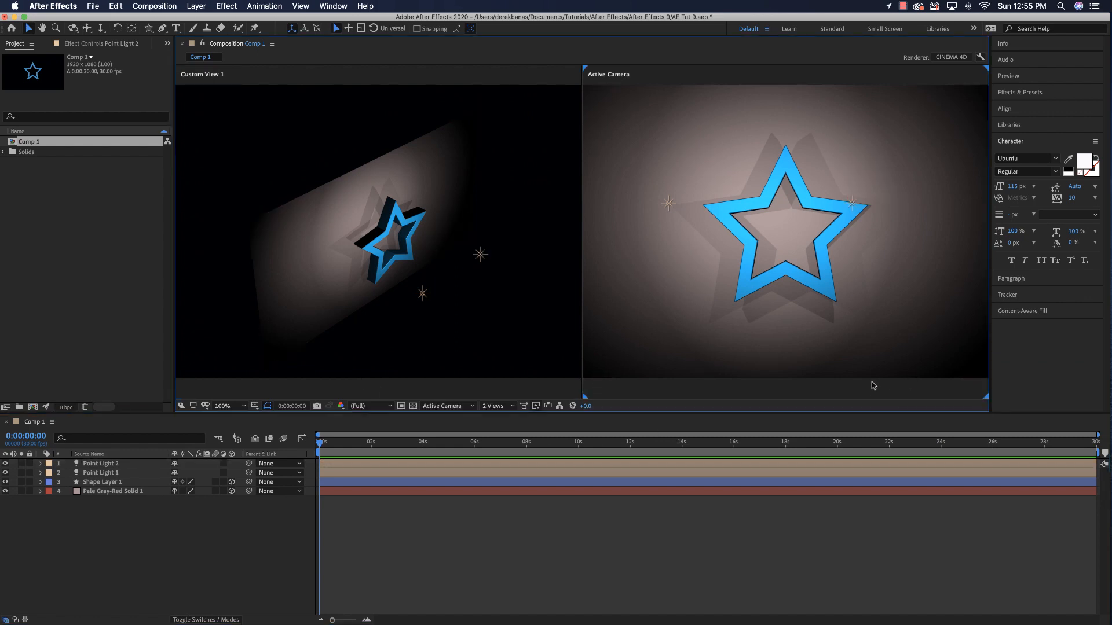
{"action": "left_click", "coordinate": [299, 5]}
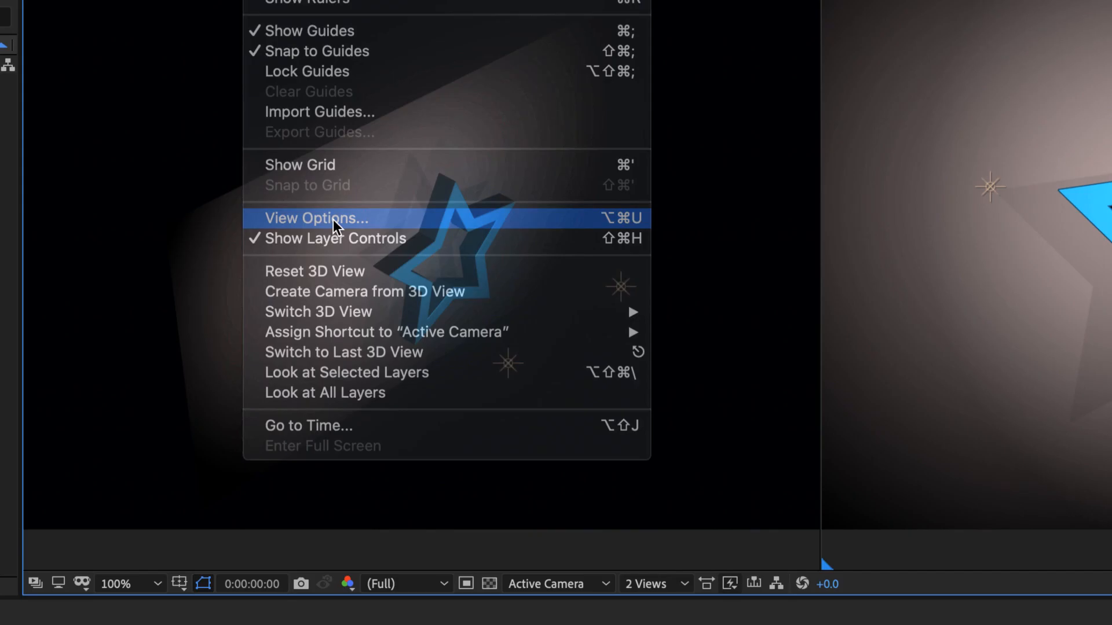
{"action": "left_click", "coordinate": [333, 220]}
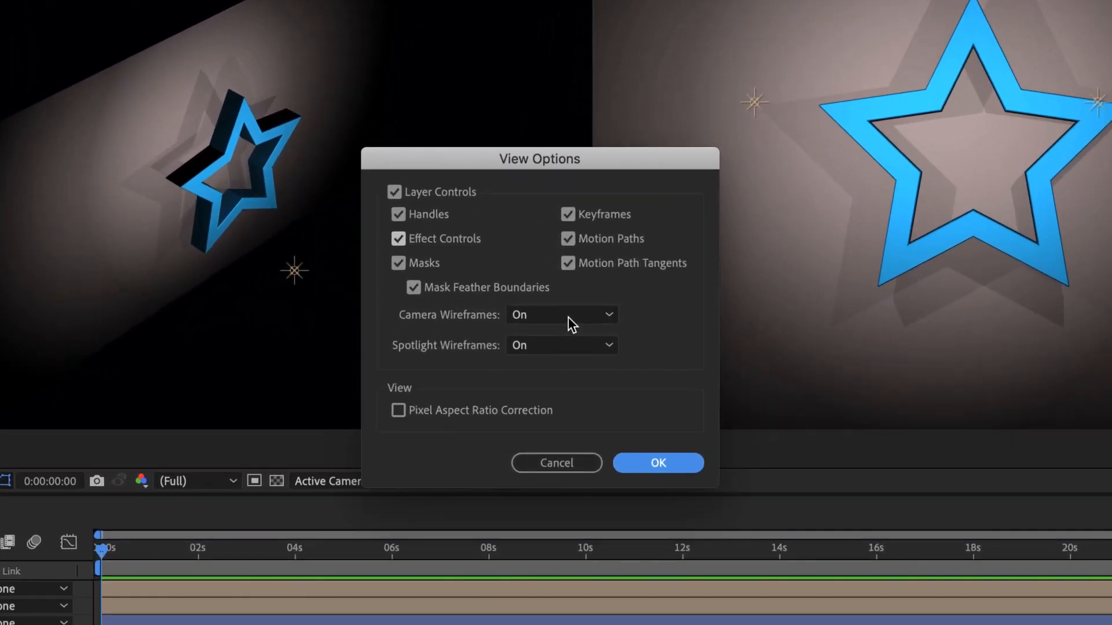
{"action": "left_click", "coordinate": [558, 315]}
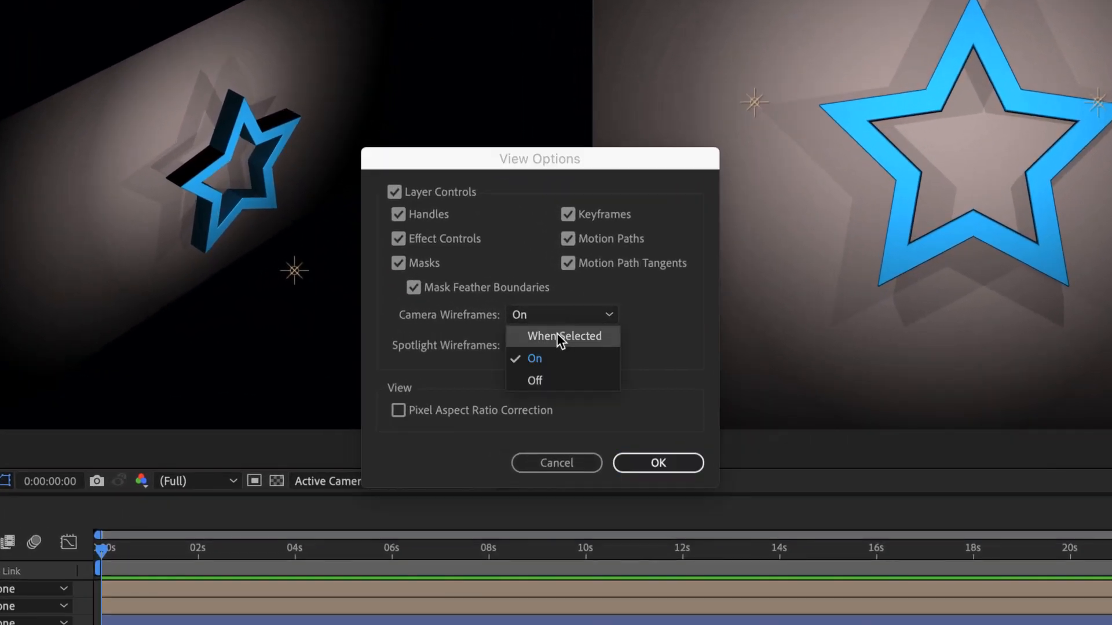
{"action": "left_click", "coordinate": [566, 337]}
{"action": "left_click", "coordinate": [566, 346]}
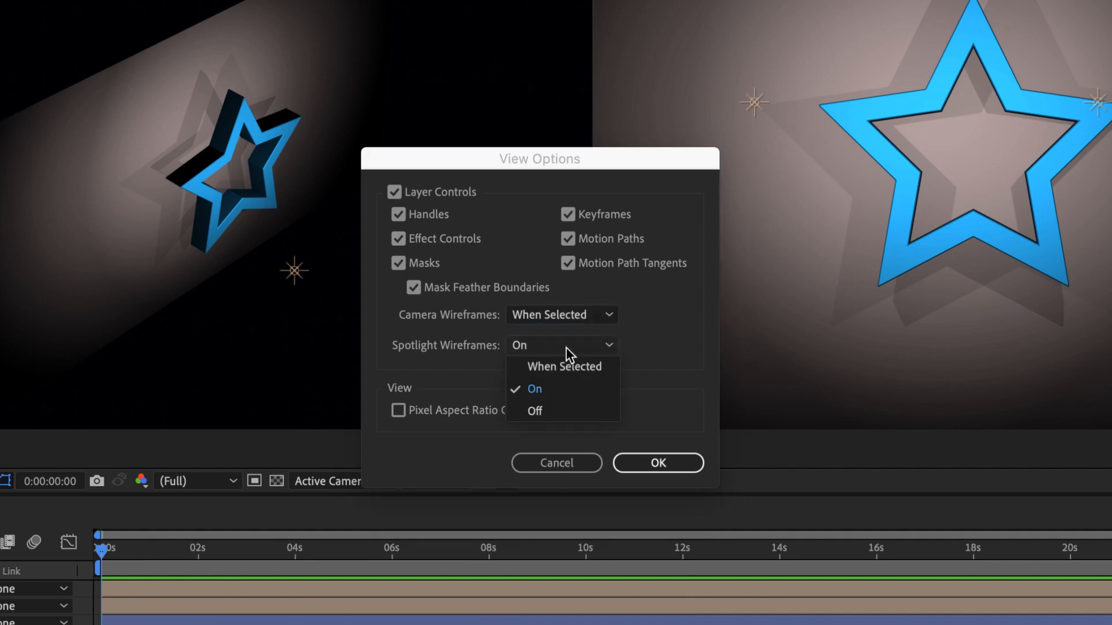
{"action": "left_click", "coordinate": [570, 371]}
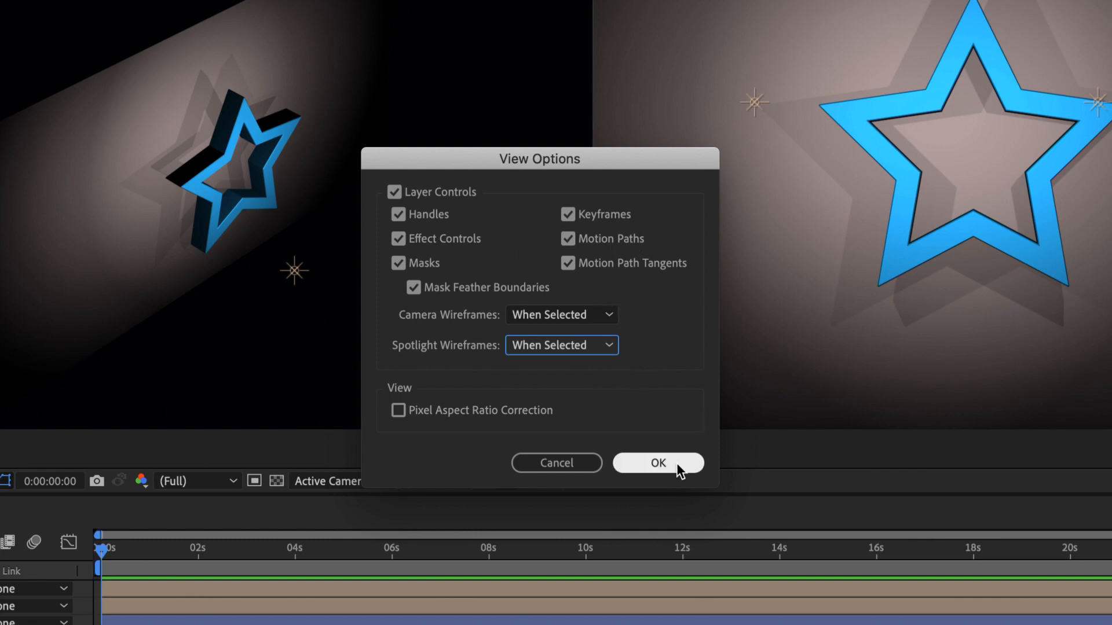
{"action": "left_click", "coordinate": [658, 463]}
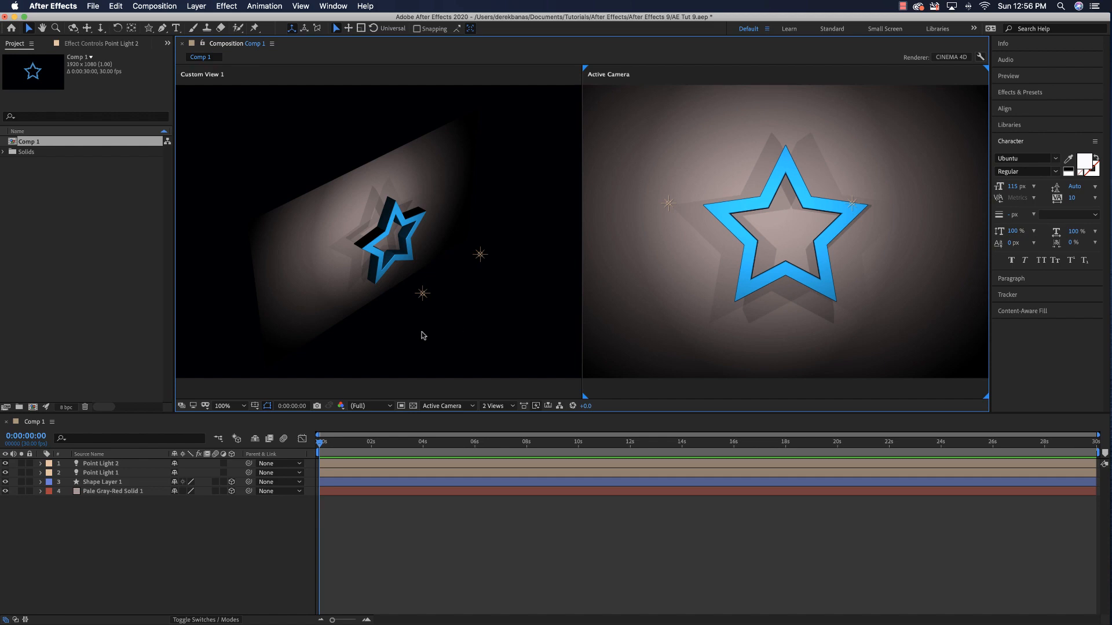
Change Point Light 2 to a Spot light with a 66° cone angle and 140% intensity.
{"action": "double_click", "coordinate": [102, 464]}
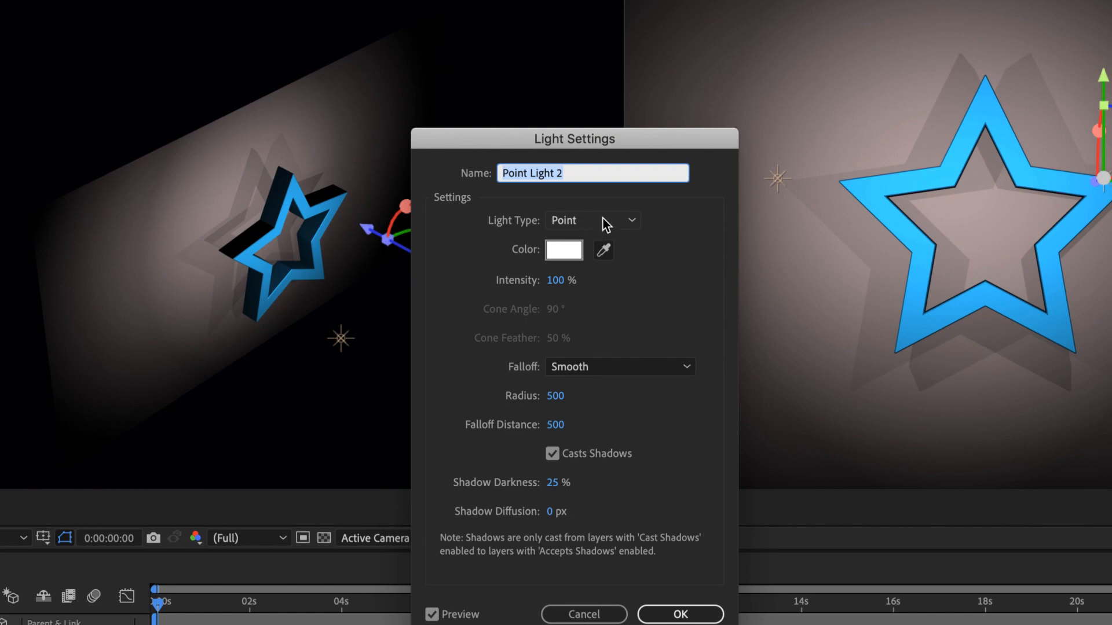
{"action": "left_click", "coordinate": [603, 218]}
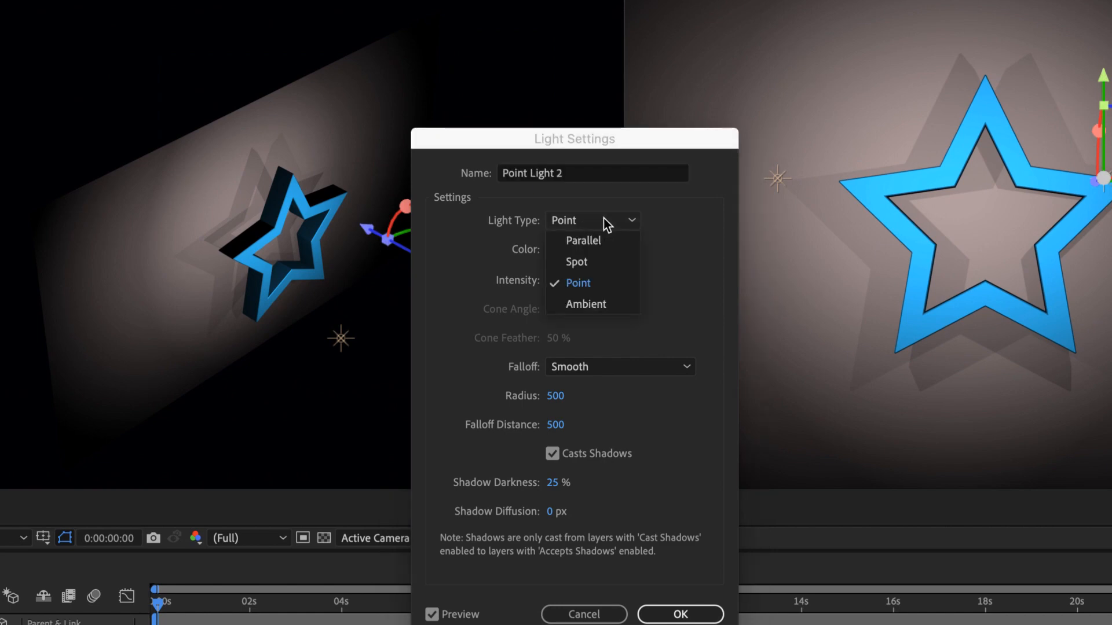
{"action": "left_click", "coordinate": [606, 259]}
{"action": "left_click_drag", "start_coordinate": [672, 144], "coordinate": [379, 150]}
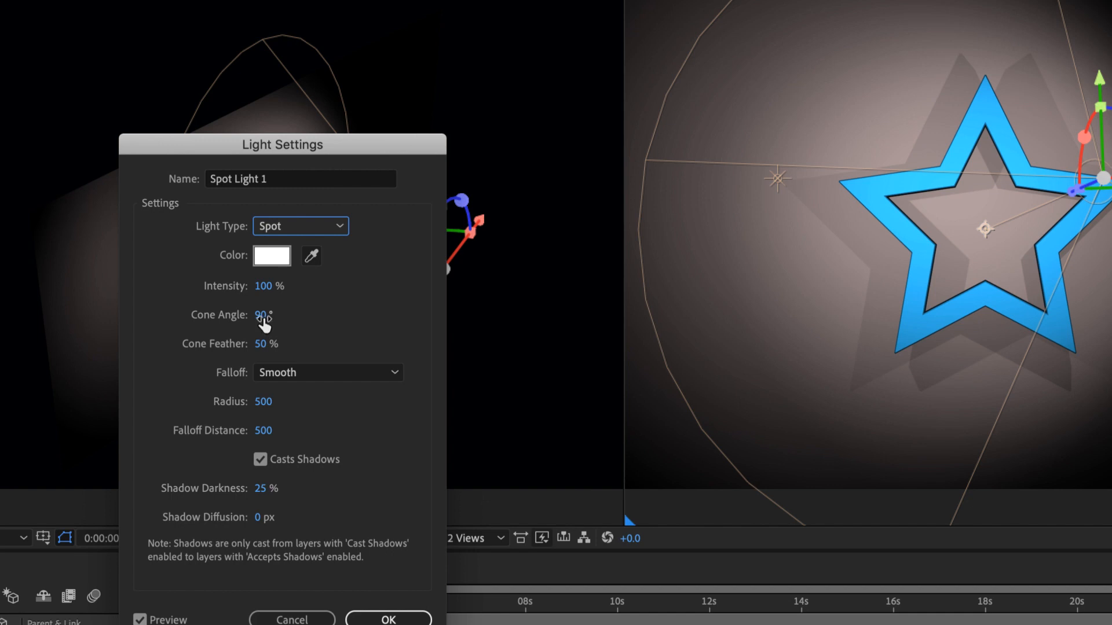
{"action": "left_click_drag", "start_coordinate": [264, 322], "coordinate": [240, 320]}
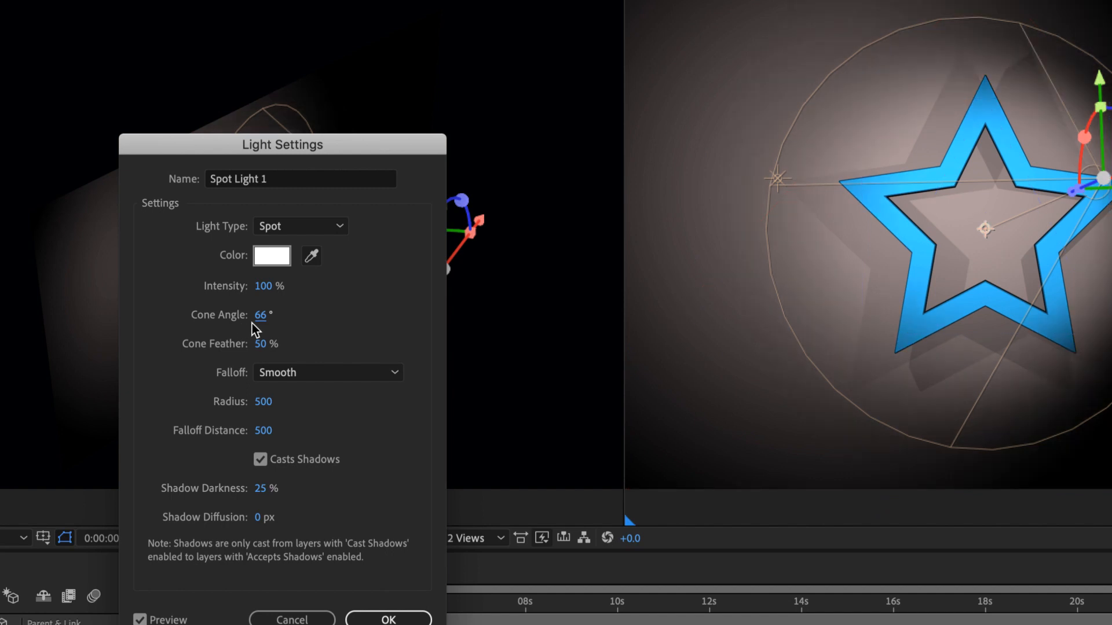
{"action": "left_click_drag", "start_coordinate": [277, 288], "coordinate": [315, 289]}
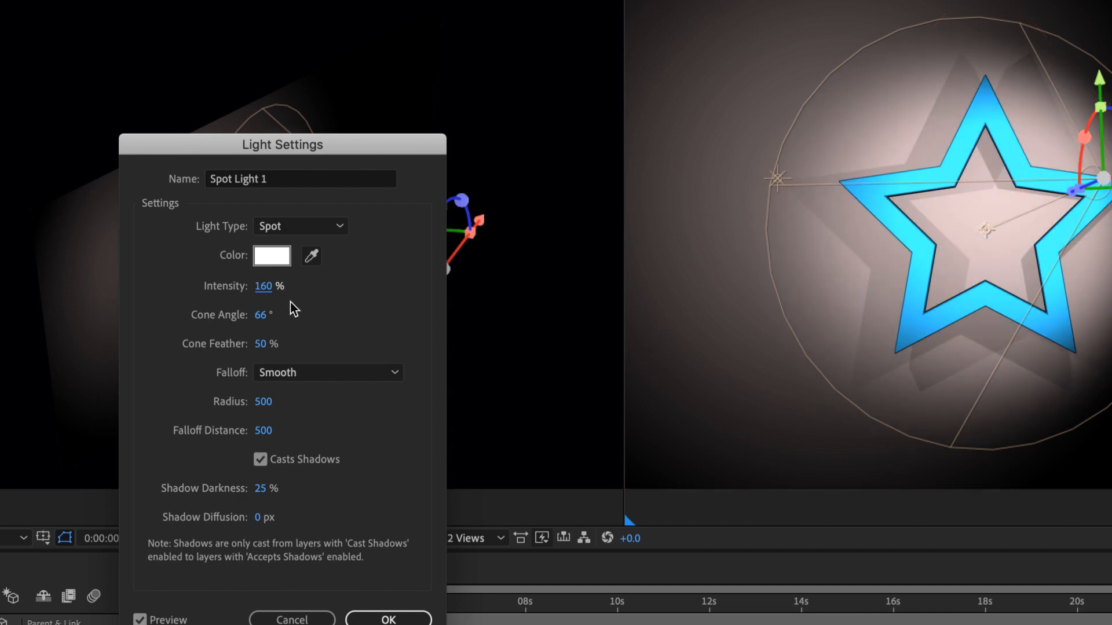
{"action": "left_click_drag", "start_coordinate": [278, 290], "coordinate": [249, 294]}
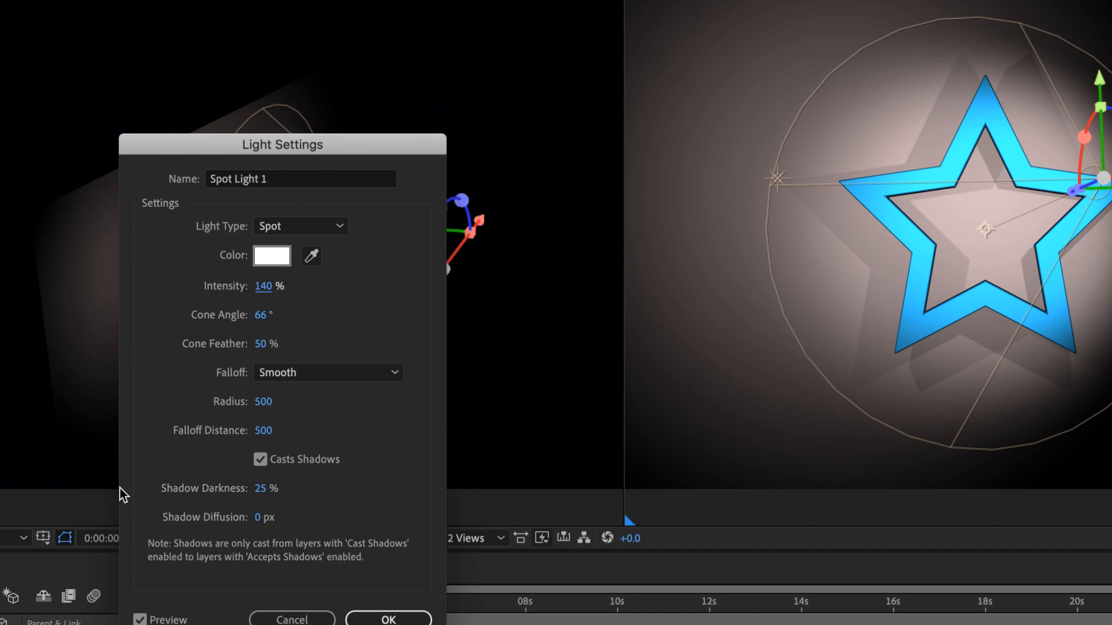
{"action": "left_click", "coordinate": [400, 621]}
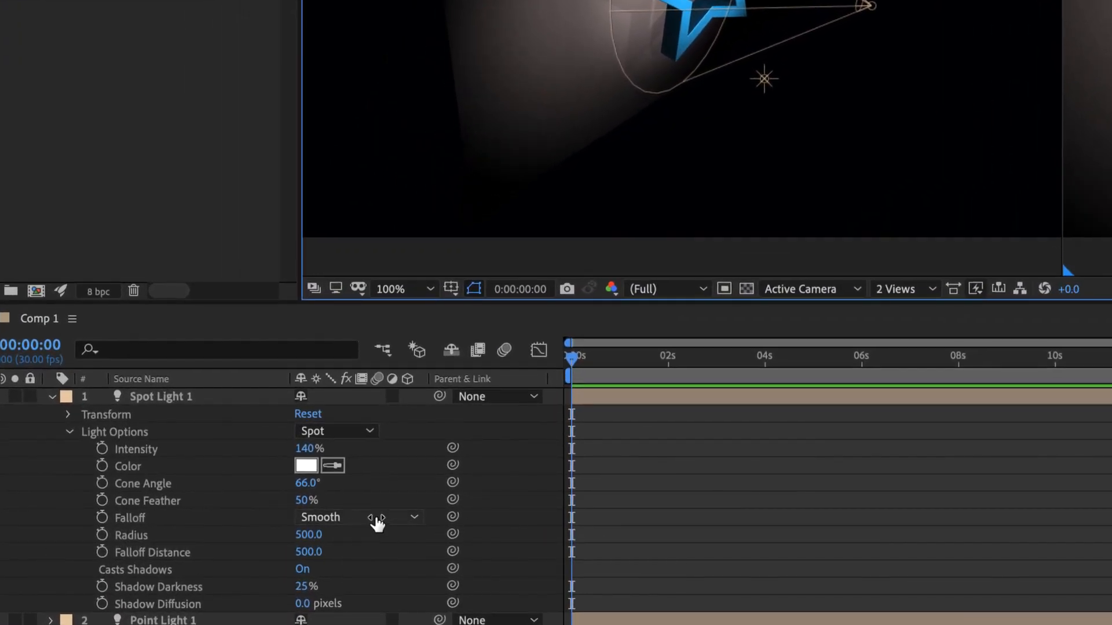
Set the spot light's falloff to Inverse Square Clamped and move the light farther right along the X axis.
{"action": "left_click", "coordinate": [364, 520]}
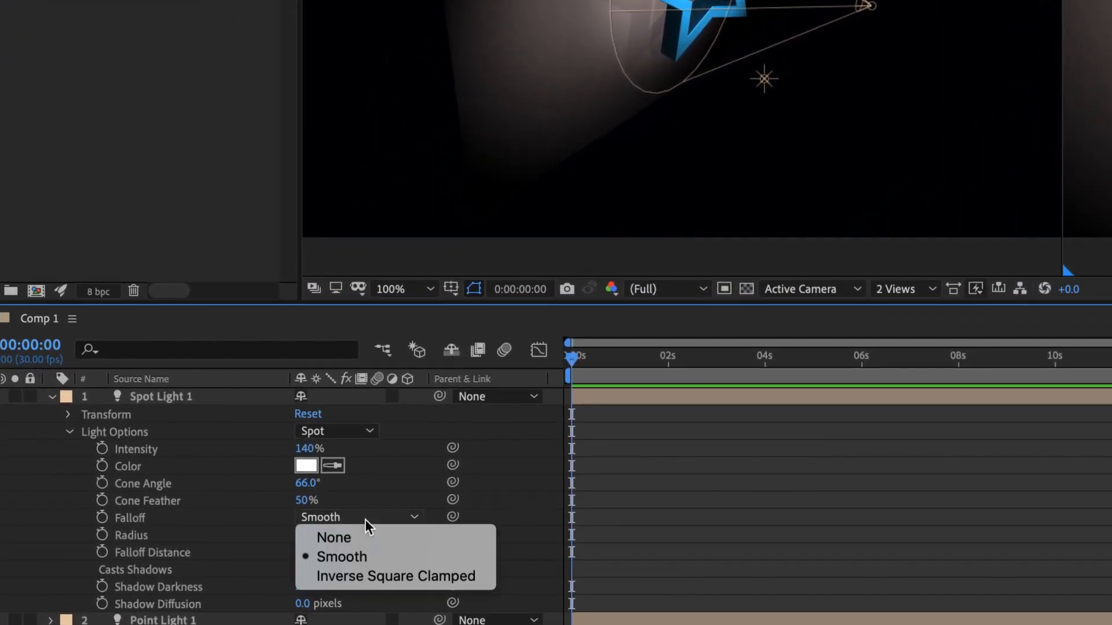
{"action": "left_click", "coordinate": [412, 575]}
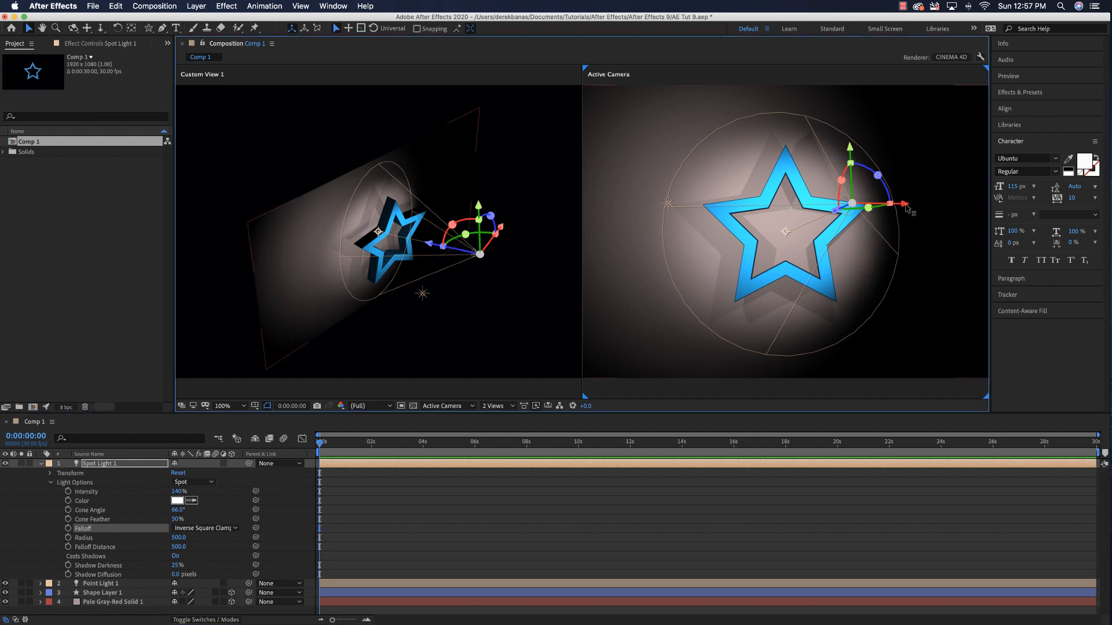
{"action": "left_click_drag", "start_coordinate": [905, 207], "coordinate": [934, 207]}
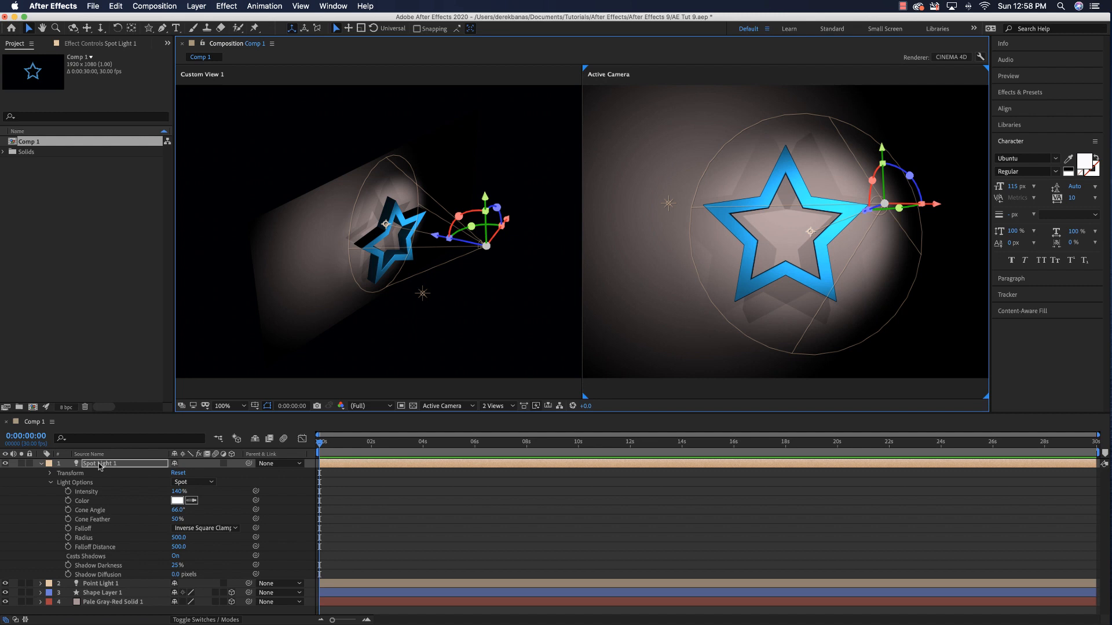
Try the spot light as a Parallel light at 100% intensity, and switch its type to Ambient.
{"action": "double_click", "coordinate": [136, 454]}
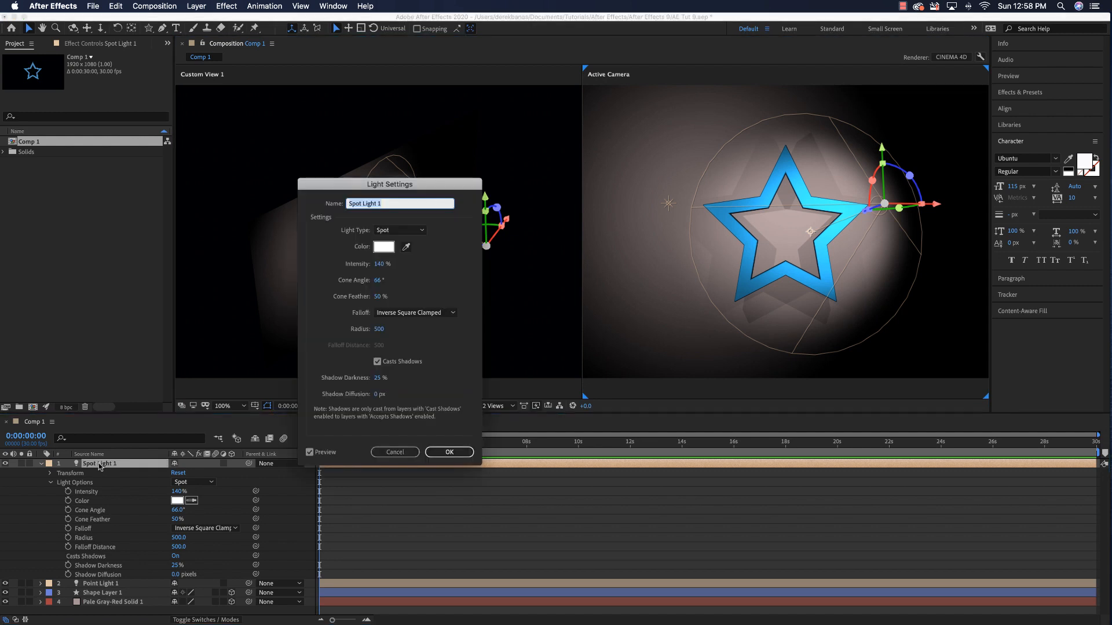
{"action": "left_click", "coordinate": [421, 231]}
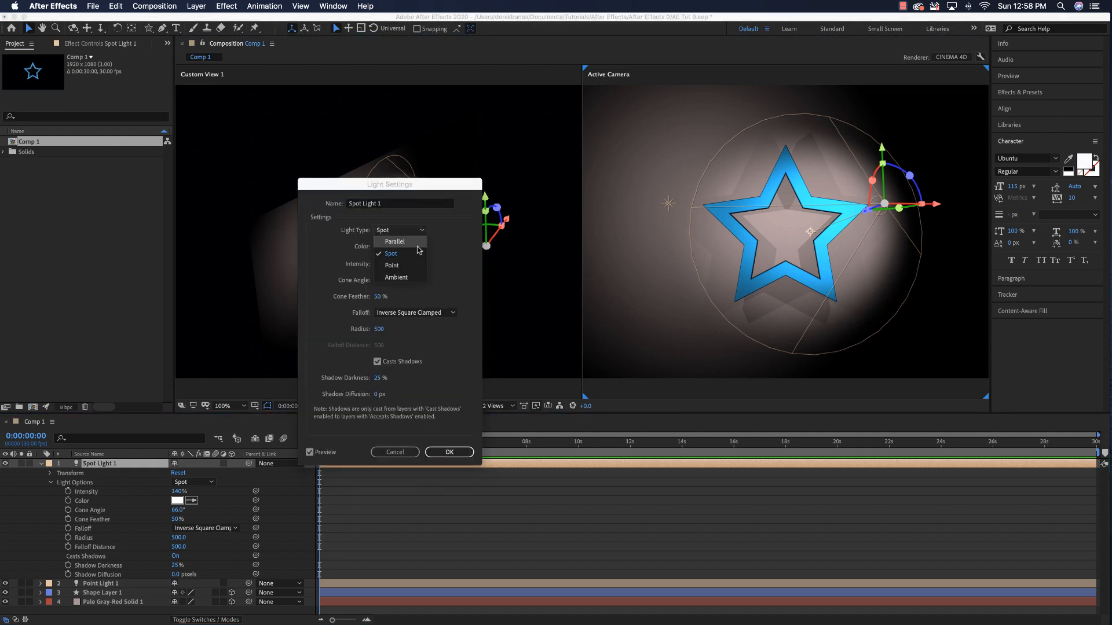
{"action": "left_click", "coordinate": [415, 244]}
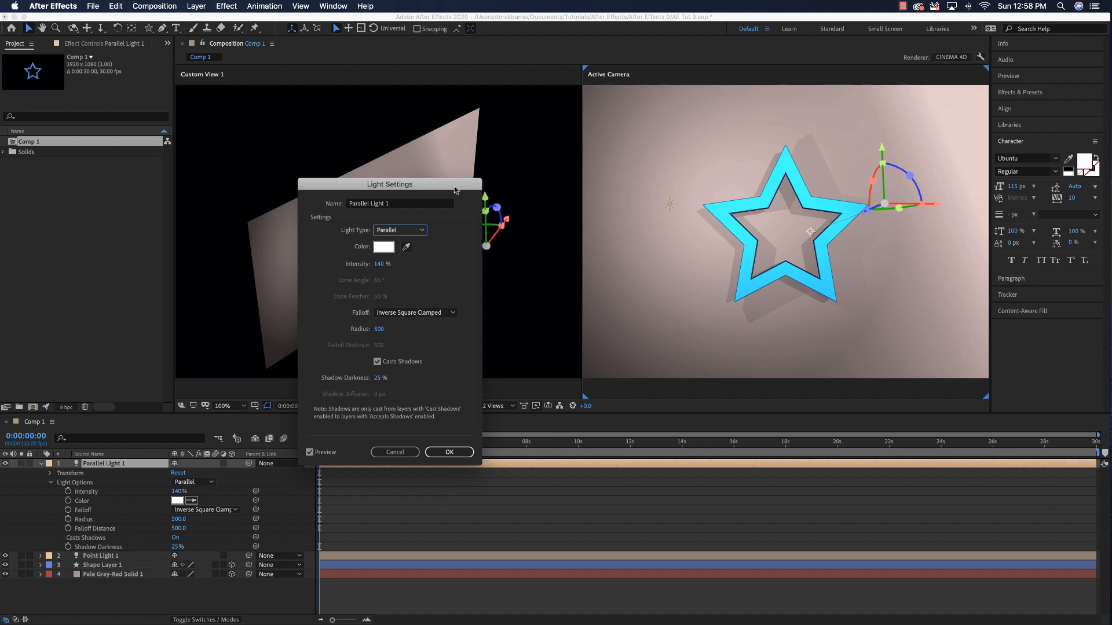
{"action": "left_click_drag", "start_coordinate": [455, 190], "coordinate": [590, 188]}
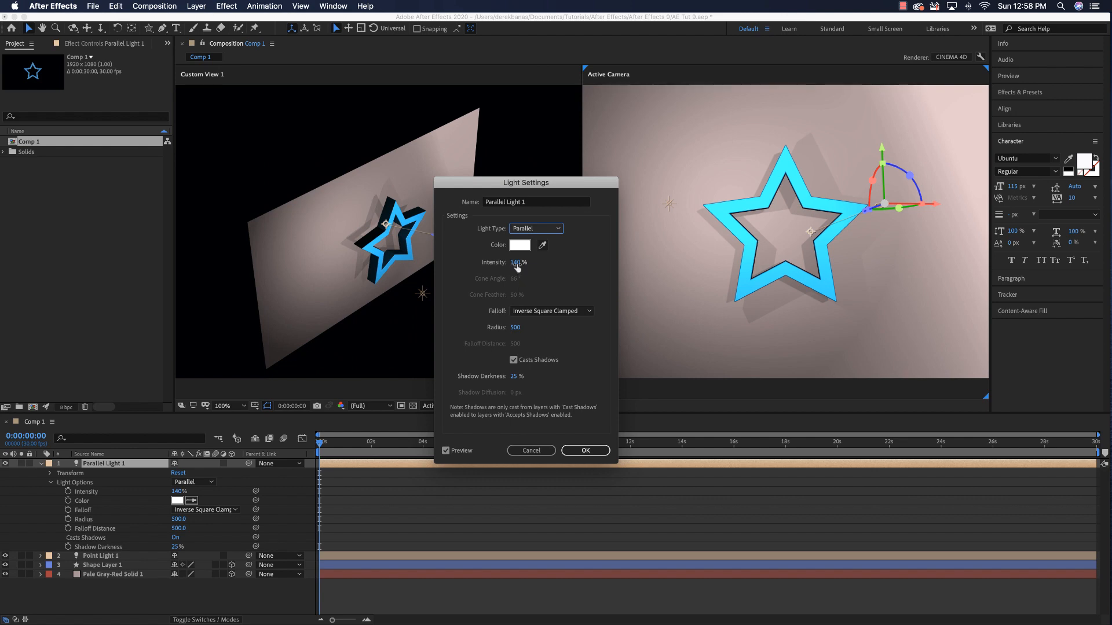
{"action": "left_click_drag", "start_coordinate": [517, 266], "coordinate": [490, 272]}
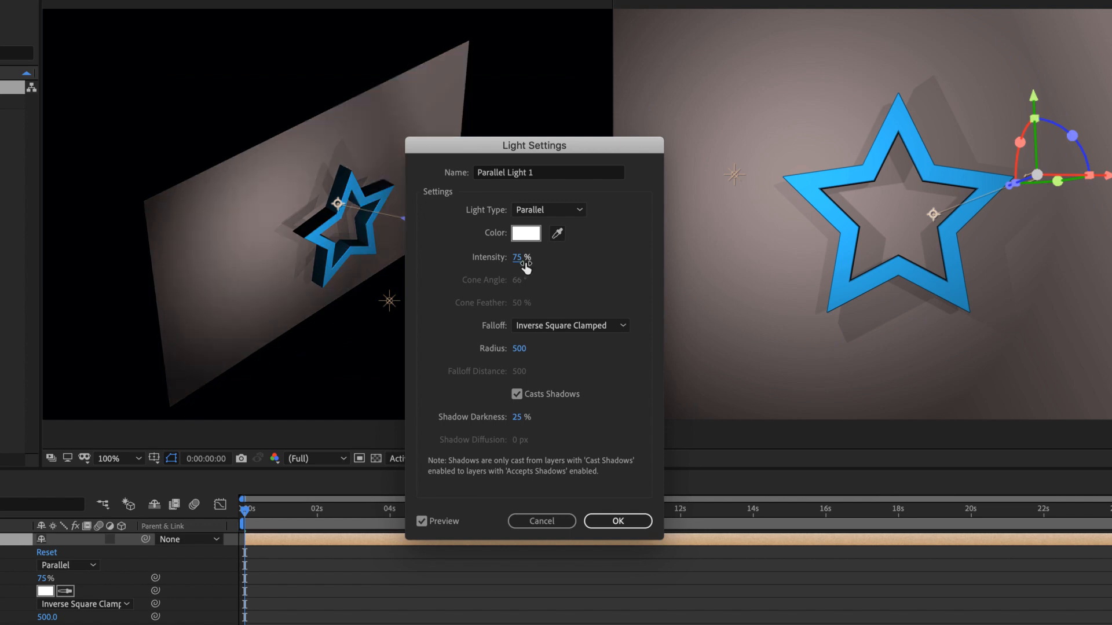
{"action": "left_click_drag", "start_coordinate": [517, 258], "coordinate": [560, 291]}
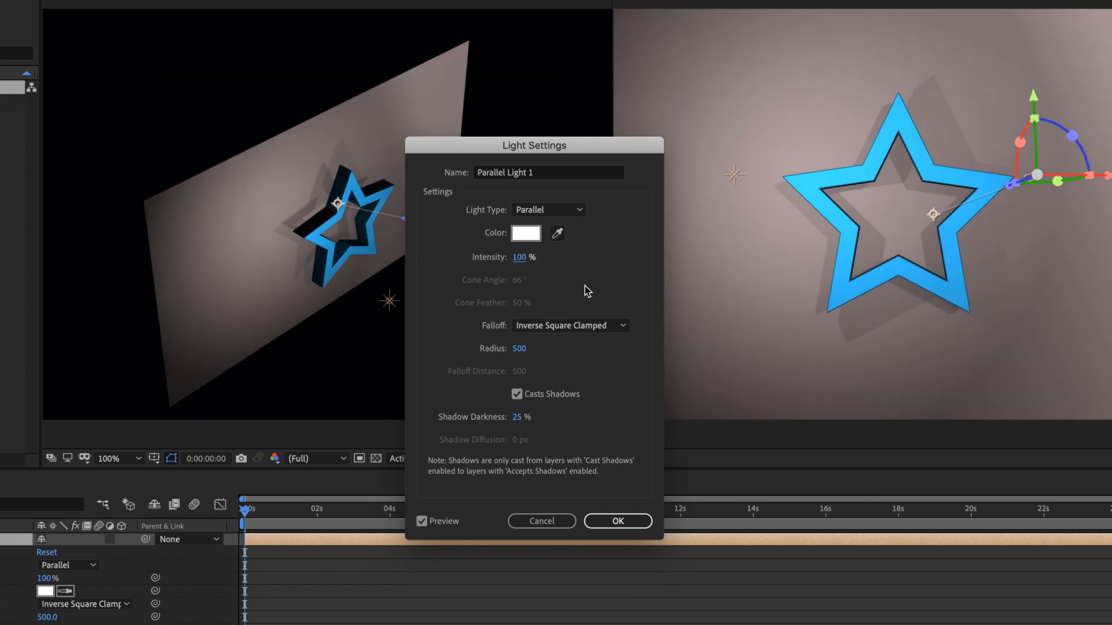
{"action": "left_click", "coordinate": [546, 211]}
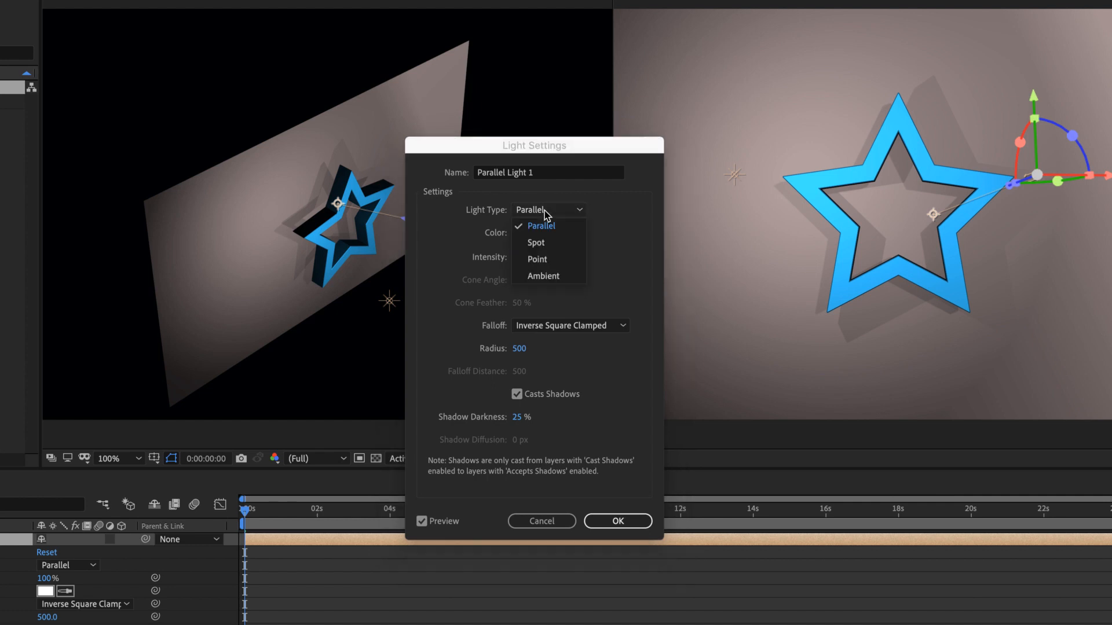
{"action": "left_click", "coordinate": [551, 276]}
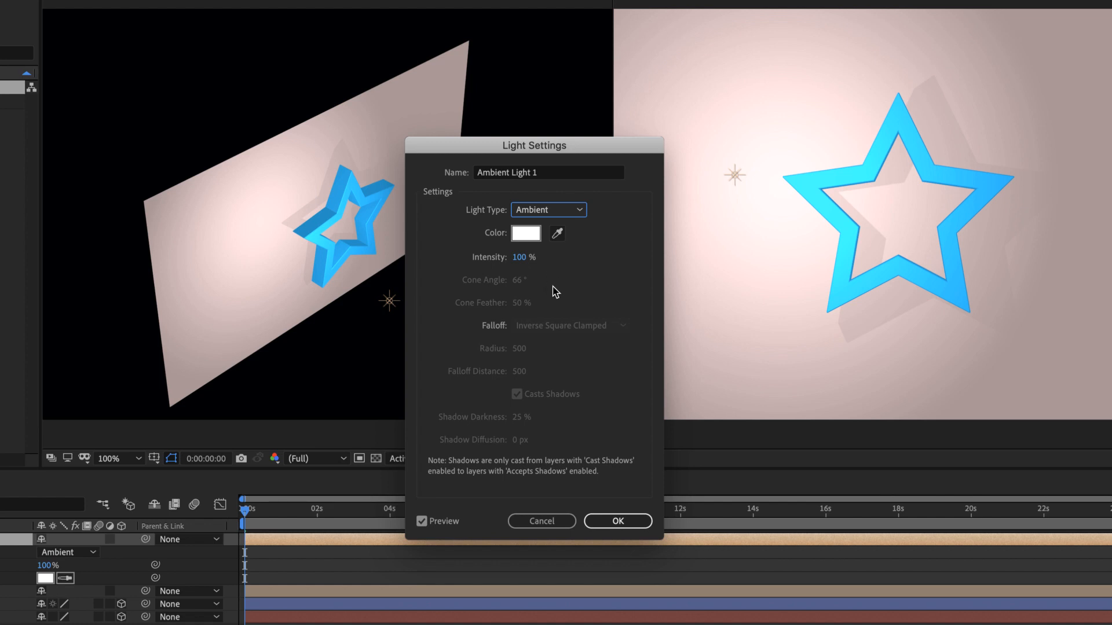
Change the ambient light back to a Point light and set its intensity to 150%.
{"action": "left_click", "coordinate": [581, 212]}
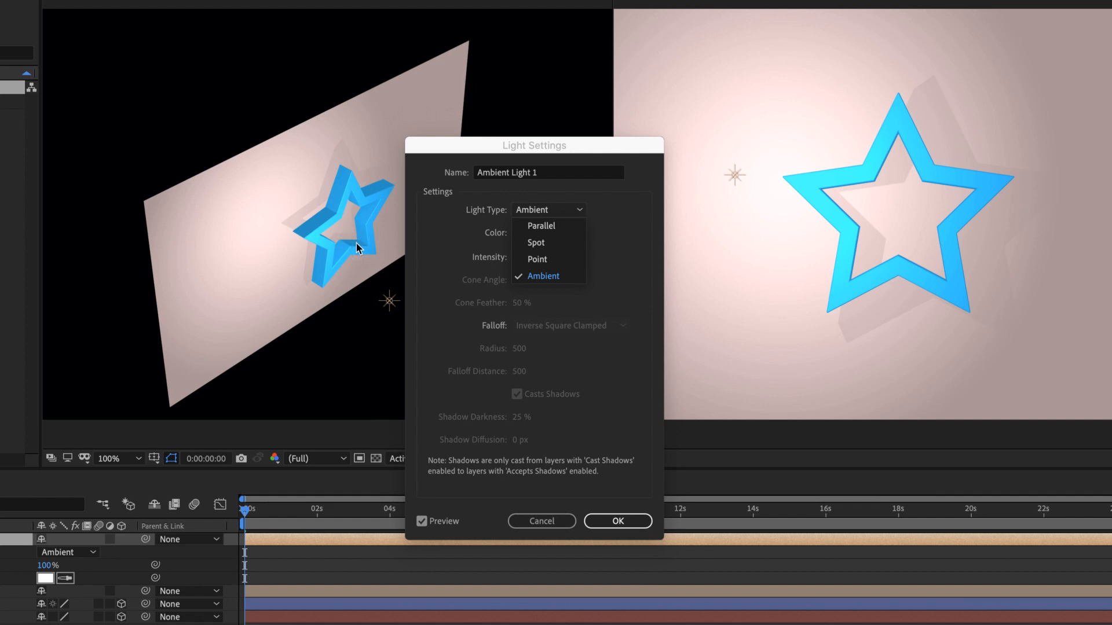
{"action": "left_click", "coordinate": [537, 259]}
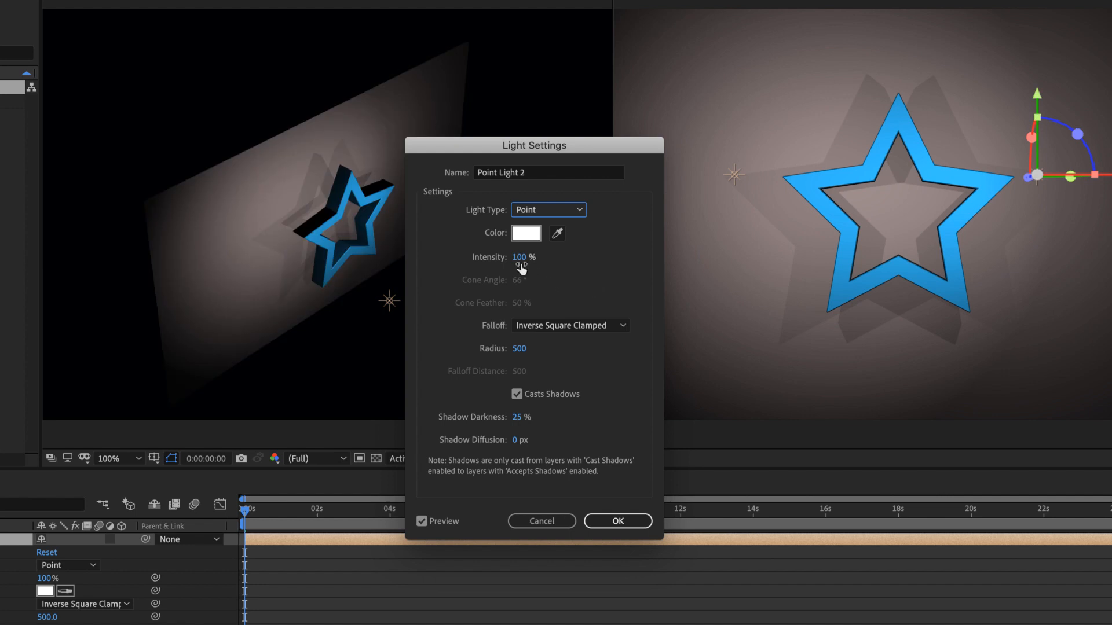
{"action": "left_click_drag", "start_coordinate": [519, 257], "coordinate": [552, 261]}
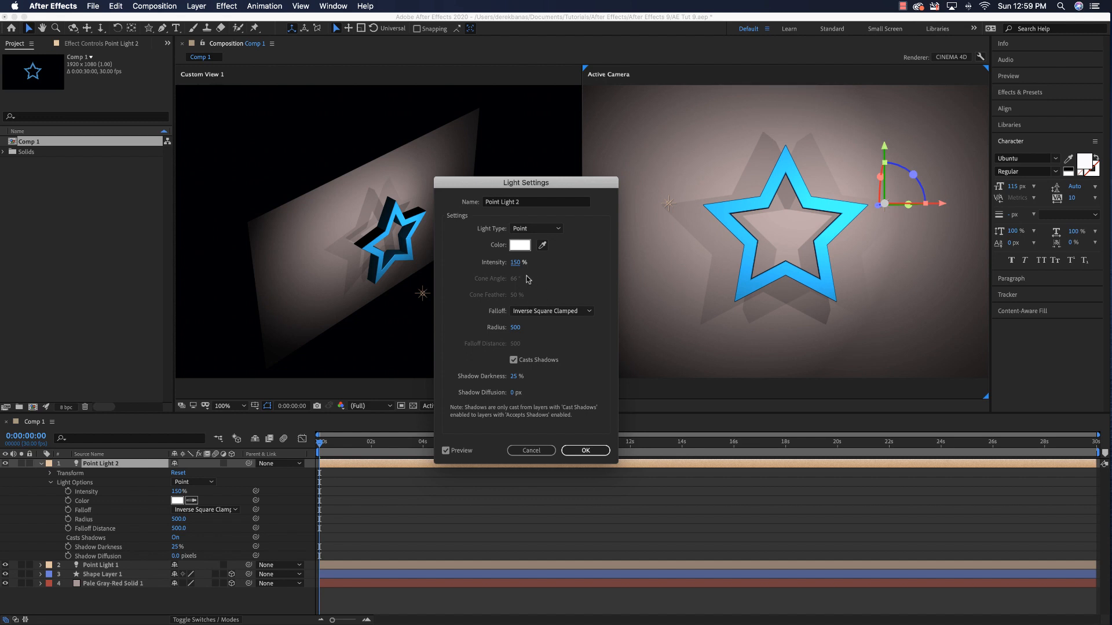
{"action": "left_click", "coordinate": [587, 452]}
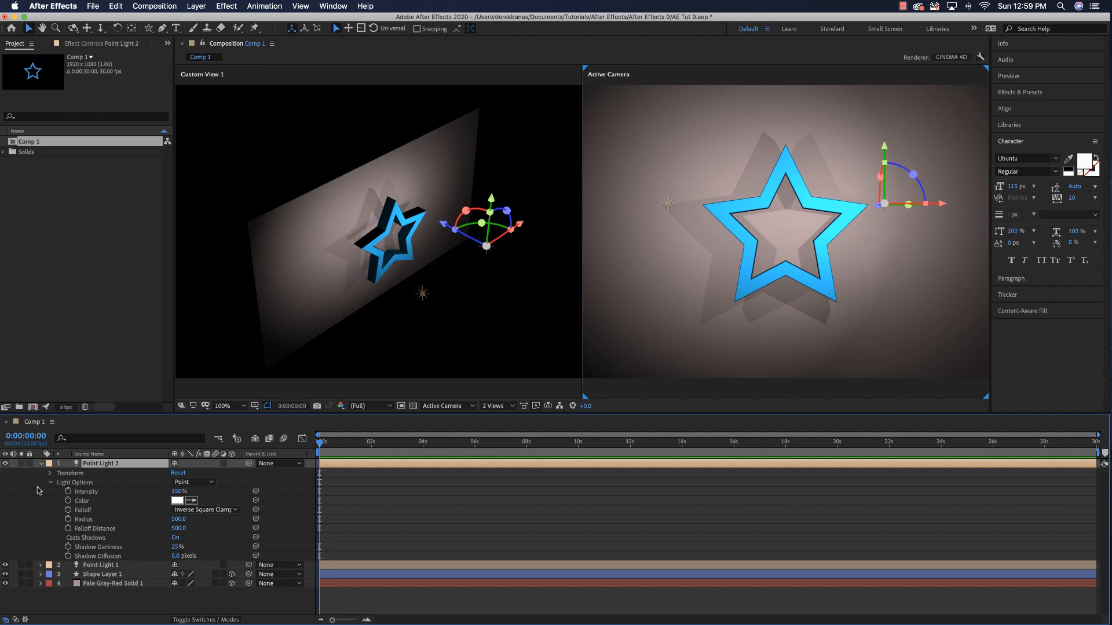
Add a Two-Node camera with the 35mm preset to the composition.
{"action": "left_click", "coordinate": [40, 464]}
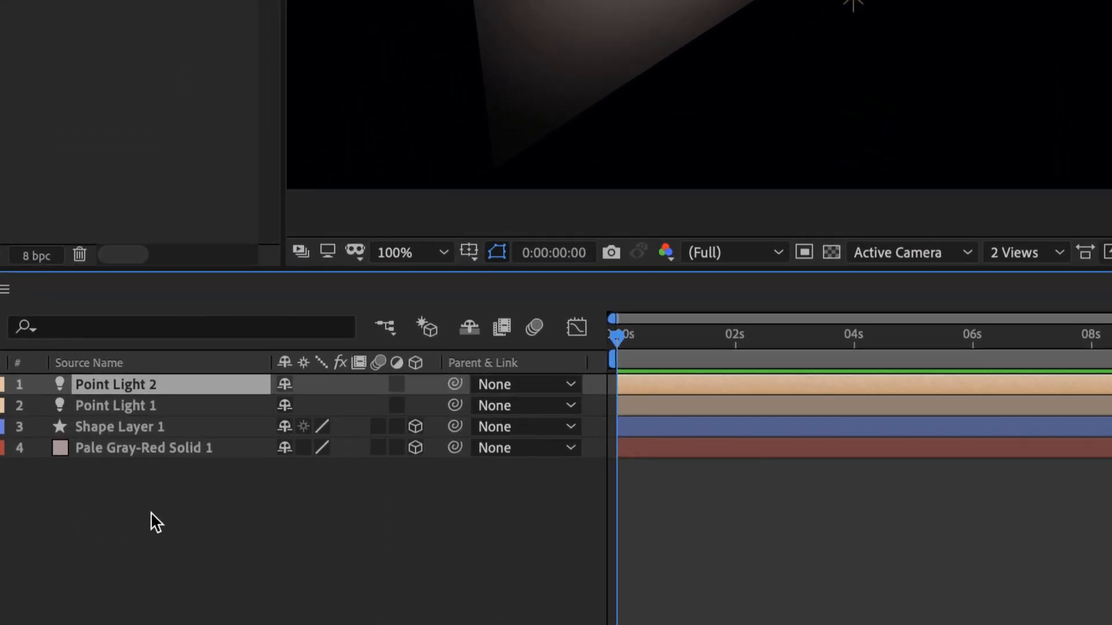
{"action": "right_click", "coordinate": [117, 520]}
{"action": "mouse_move", "coordinate": [256, 481]}
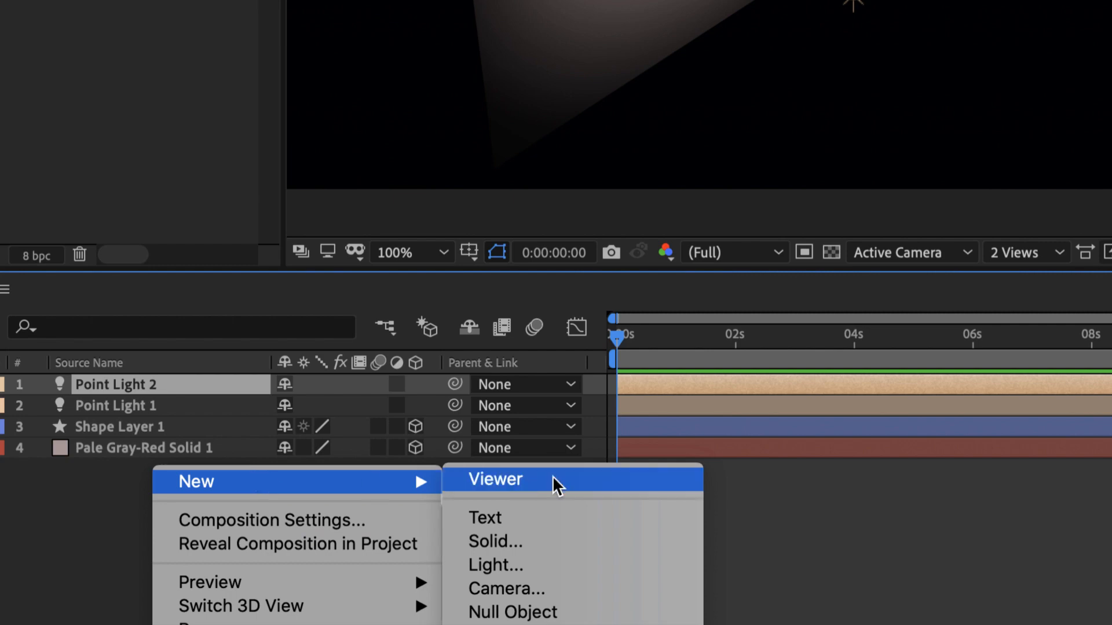
{"action": "left_click", "coordinate": [575, 579]}
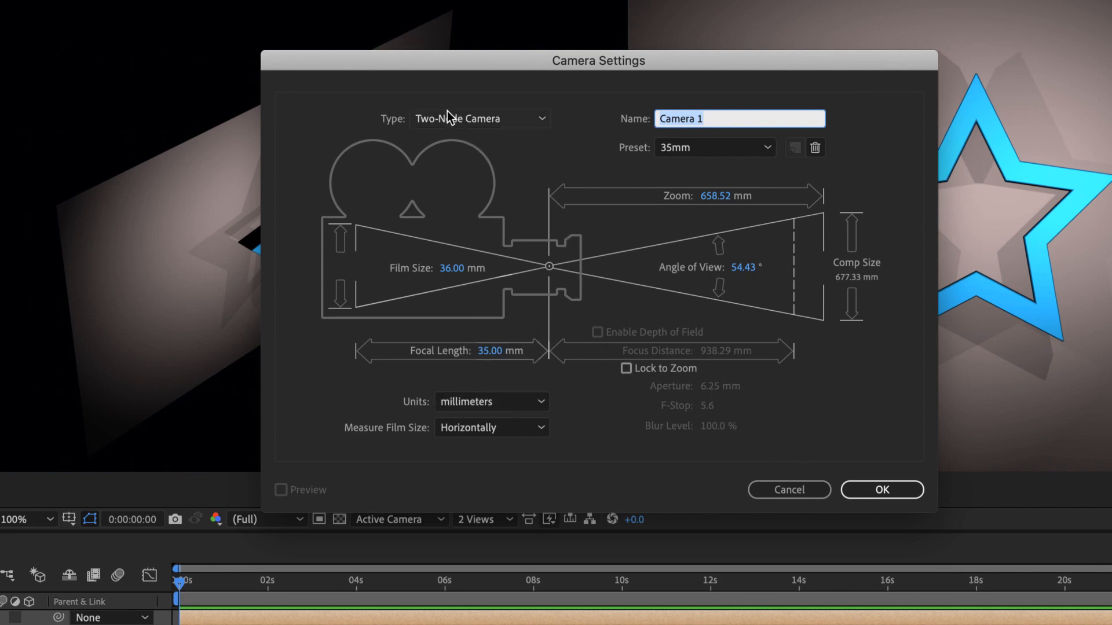
{"action": "left_click", "coordinate": [881, 489]}
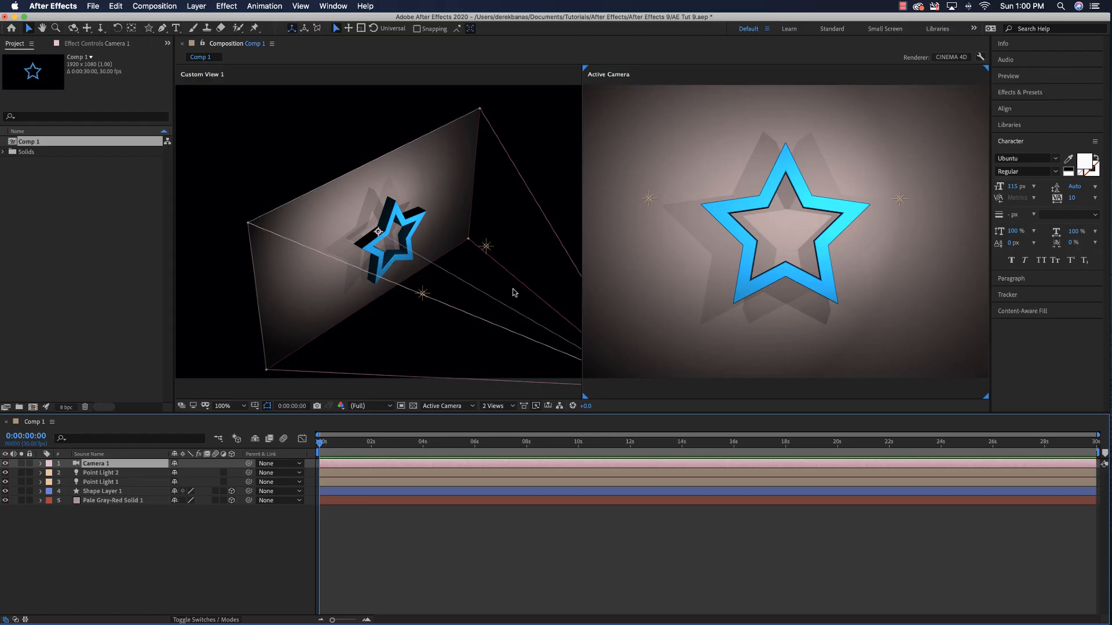
{"action": "scroll", "coordinate": [515, 293], "scroll_direction": "down", "scroll_amount": 1}
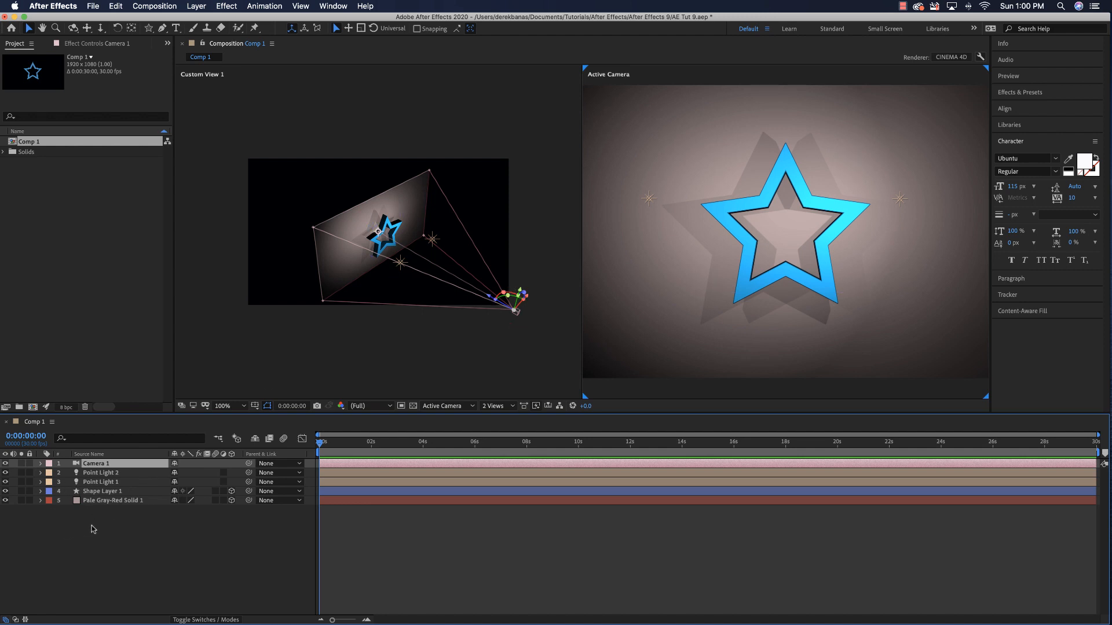
Keyframe Shape Layer 1's X Rotation at 180° at the 4-second mark.
{"action": "left_click", "coordinate": [92, 491]}
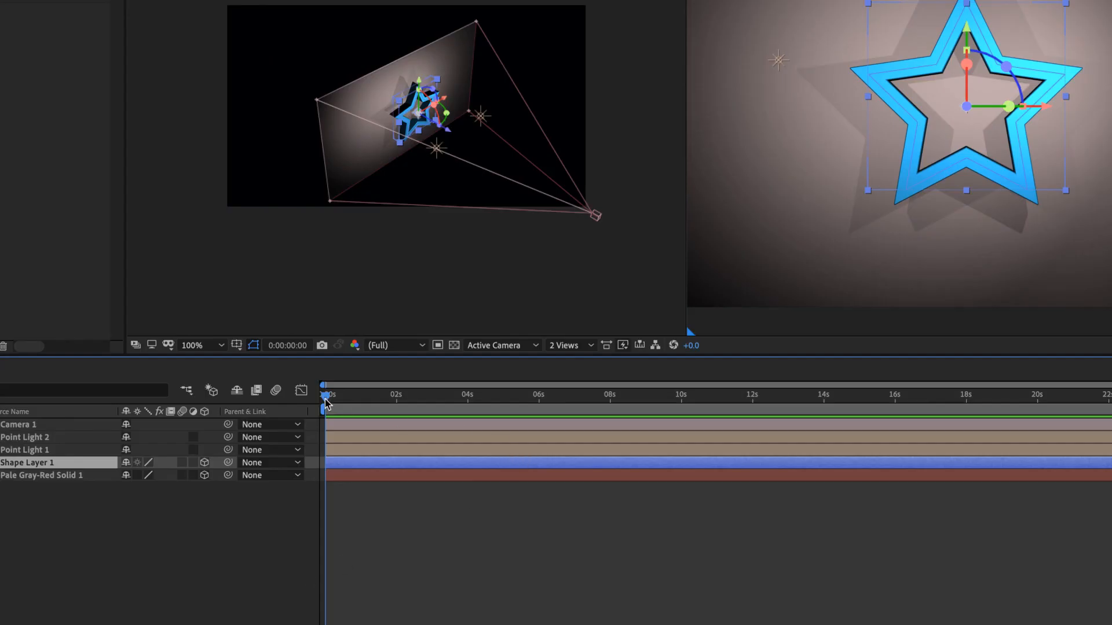
{"action": "left_click_drag", "start_coordinate": [326, 399], "coordinate": [468, 398]}
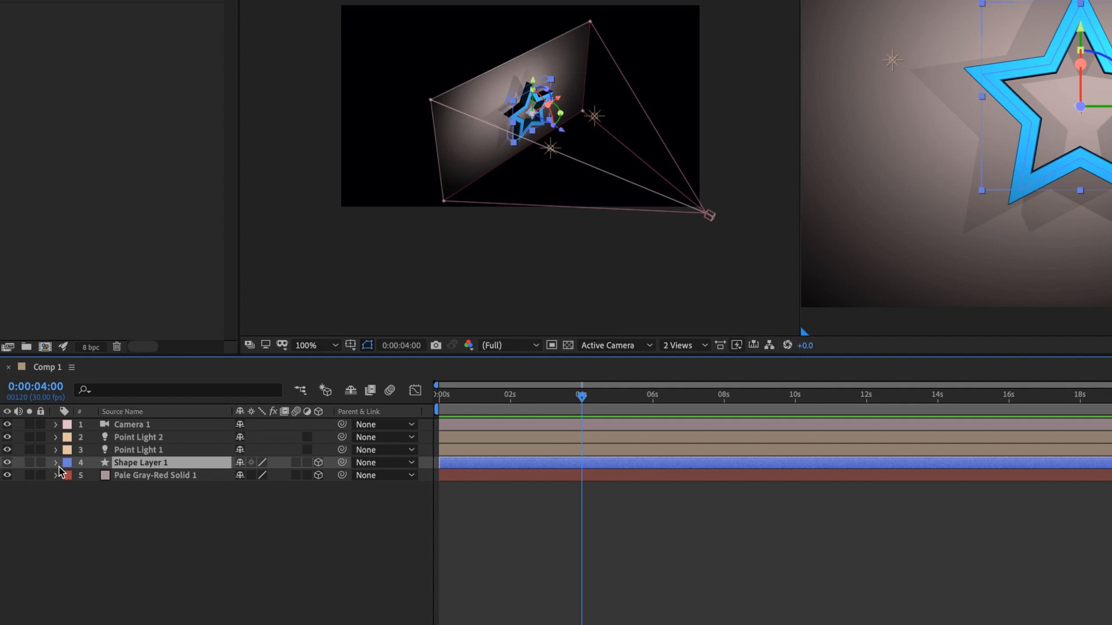
{"action": "left_click", "coordinate": [56, 462]}
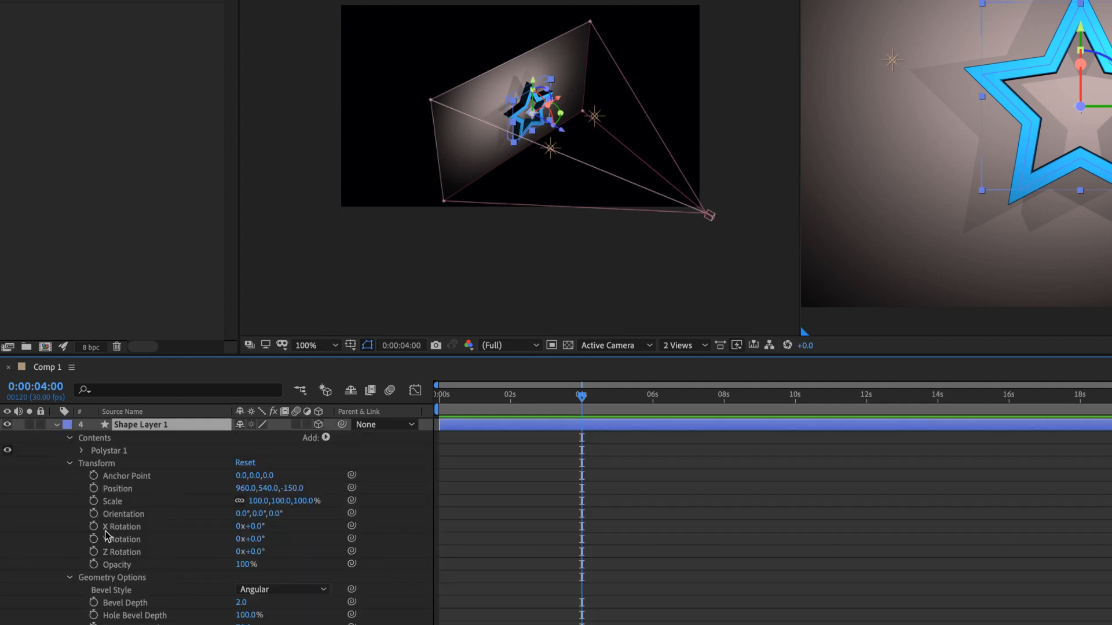
{"action": "left_click", "coordinate": [70, 578]}
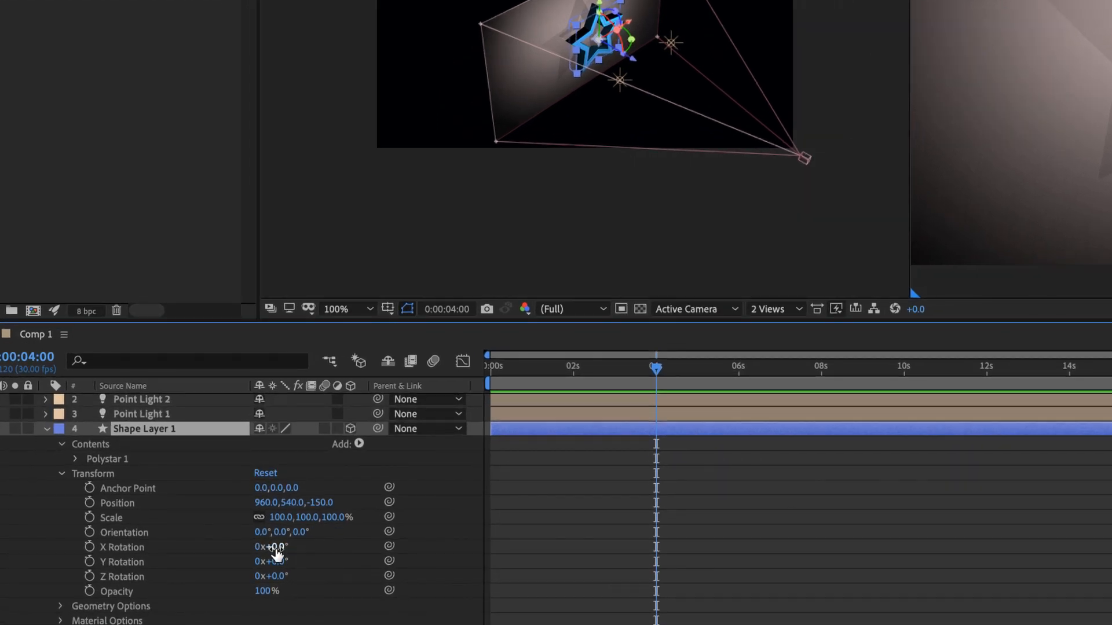
{"action": "left_click", "coordinate": [89, 546]}
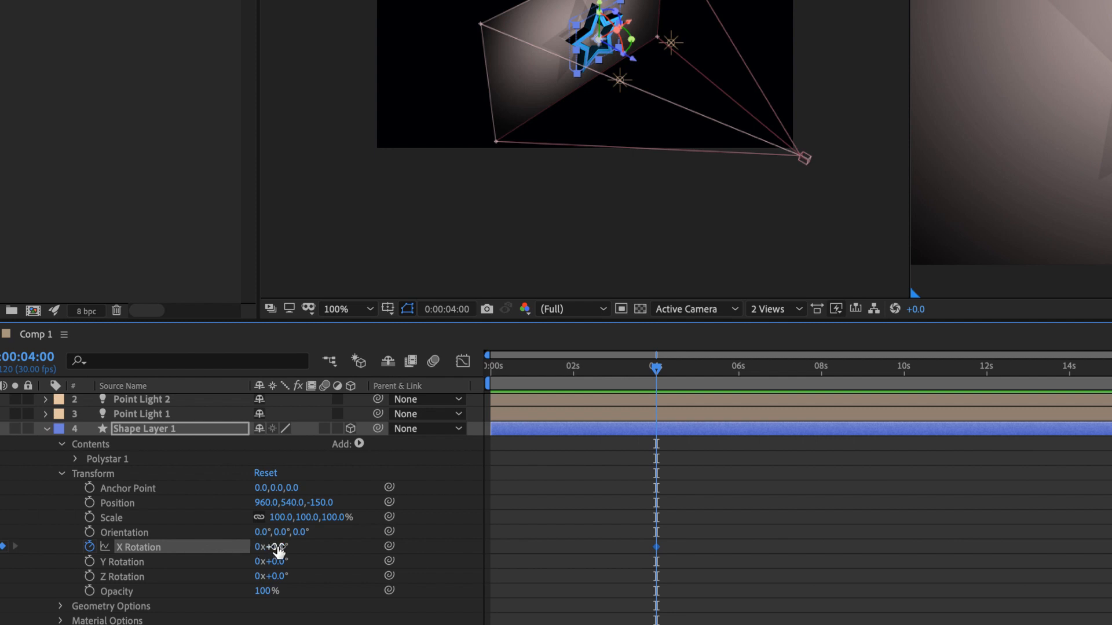
{"action": "left_click", "coordinate": [277, 548]}
{"action": "key", "text": "Return"}
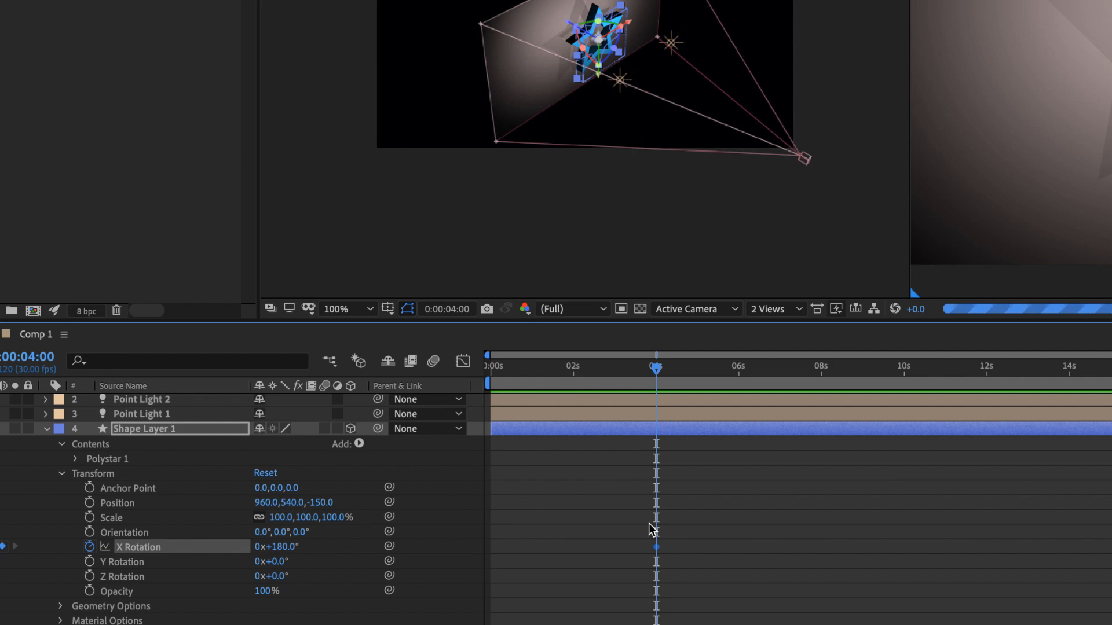
Add a 0° X Rotation keyframe for the star at the start of the timeline.
{"action": "left_click_drag", "start_coordinate": [656, 367], "coordinate": [488, 382]}
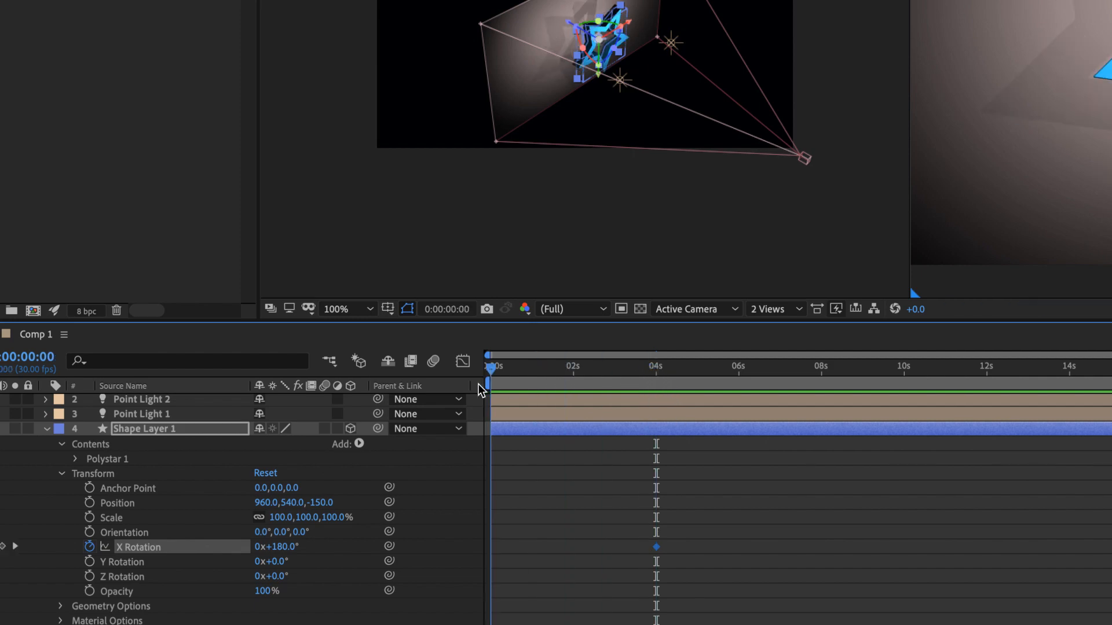
{"action": "left_click", "coordinate": [13, 554]}
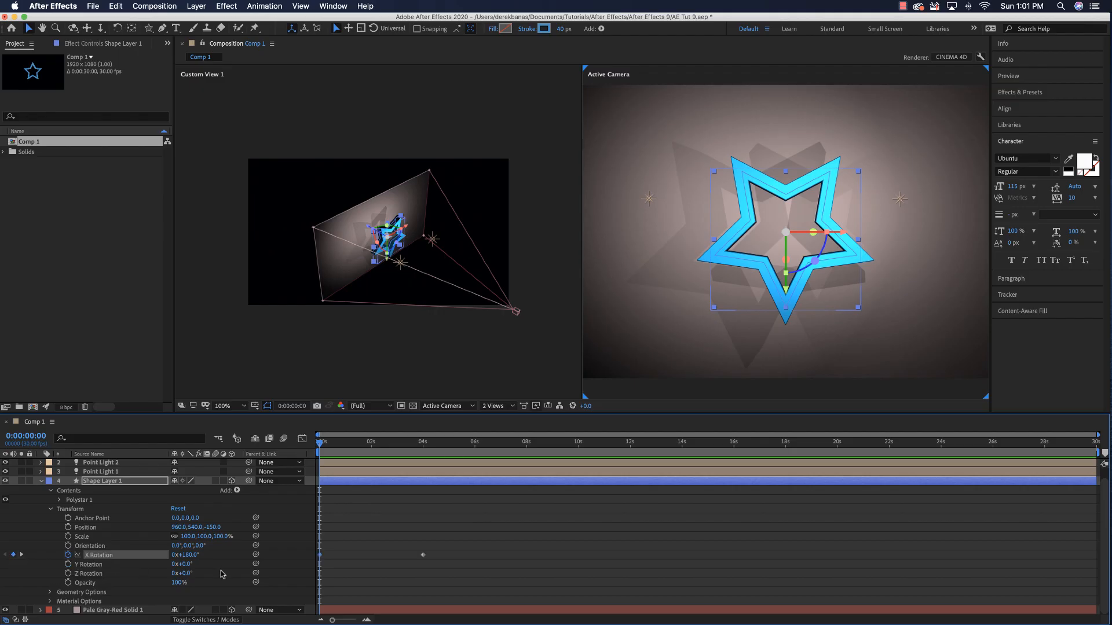
{"action": "left_click", "coordinate": [188, 556]}
{"action": "type", "text": "0x0°"}
{"action": "key", "text": "Return"}
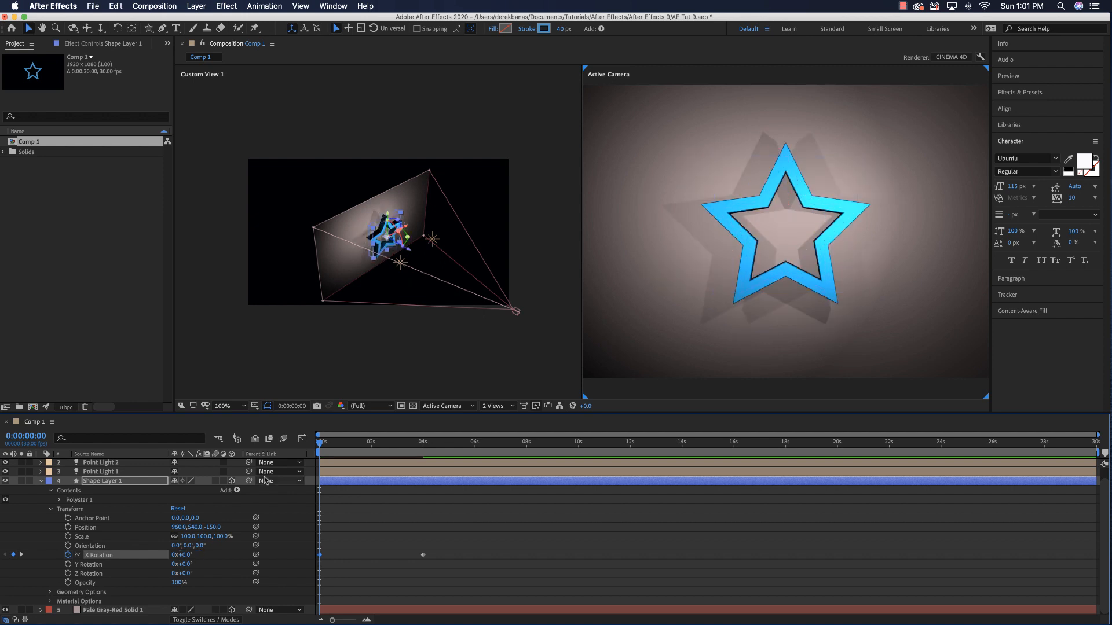
Play back the star's rotation animation past the 4-second keyframe.
{"action": "key", "text": "space"}
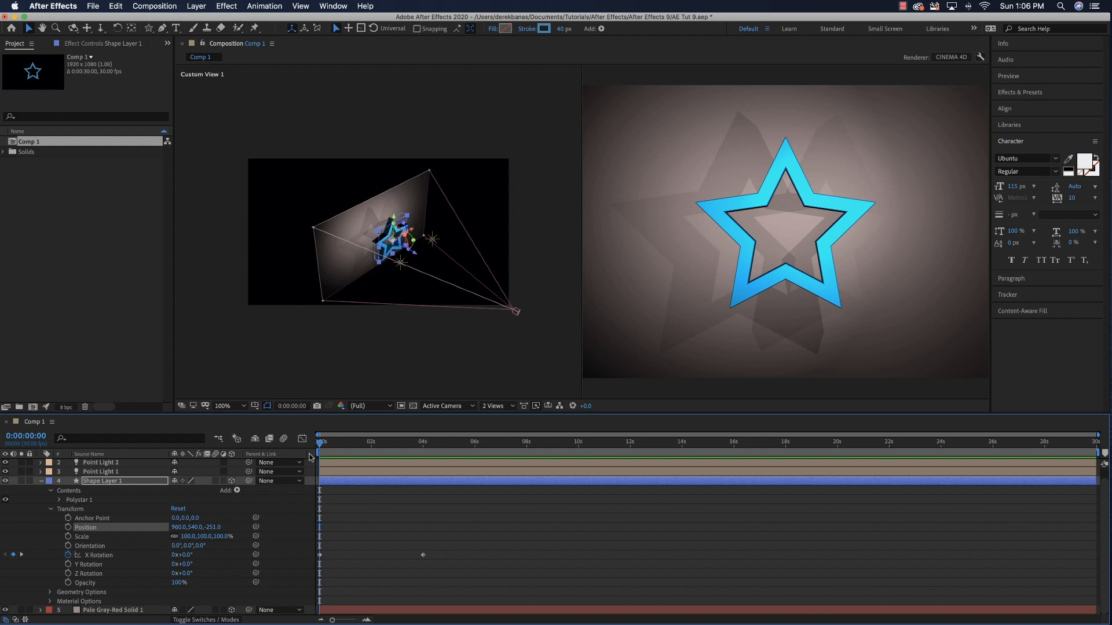
{"action": "key", "text": "space"}
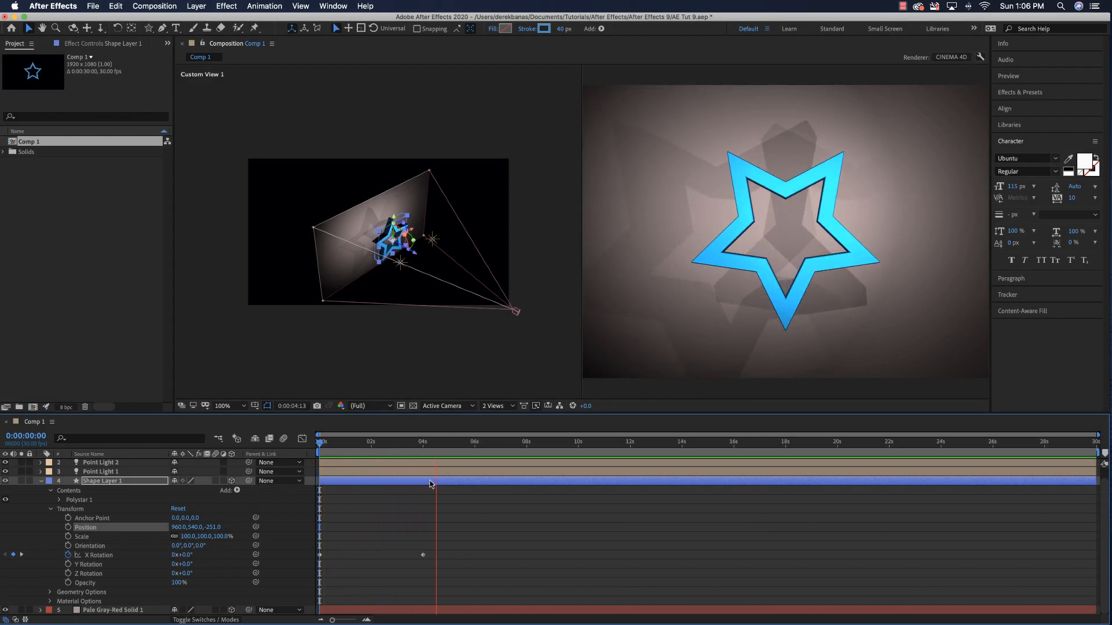
{"action": "key", "text": "space"}
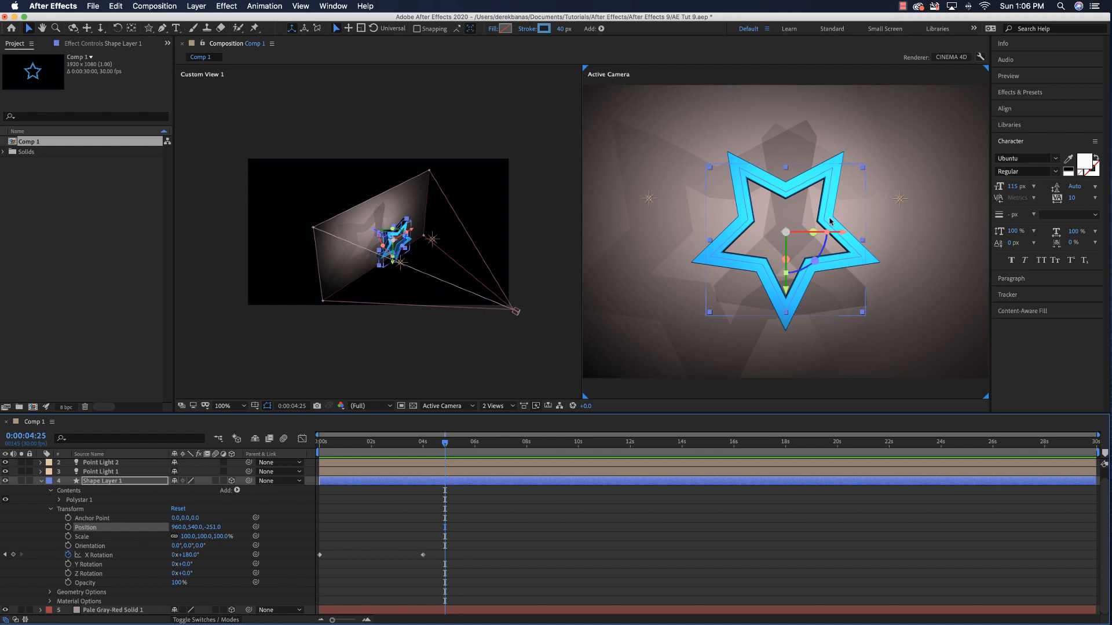
Collapse the star layer's properties and move the star to the lower-right area of the backdrop in the Active Camera view.
{"action": "left_click", "coordinate": [40, 482]}
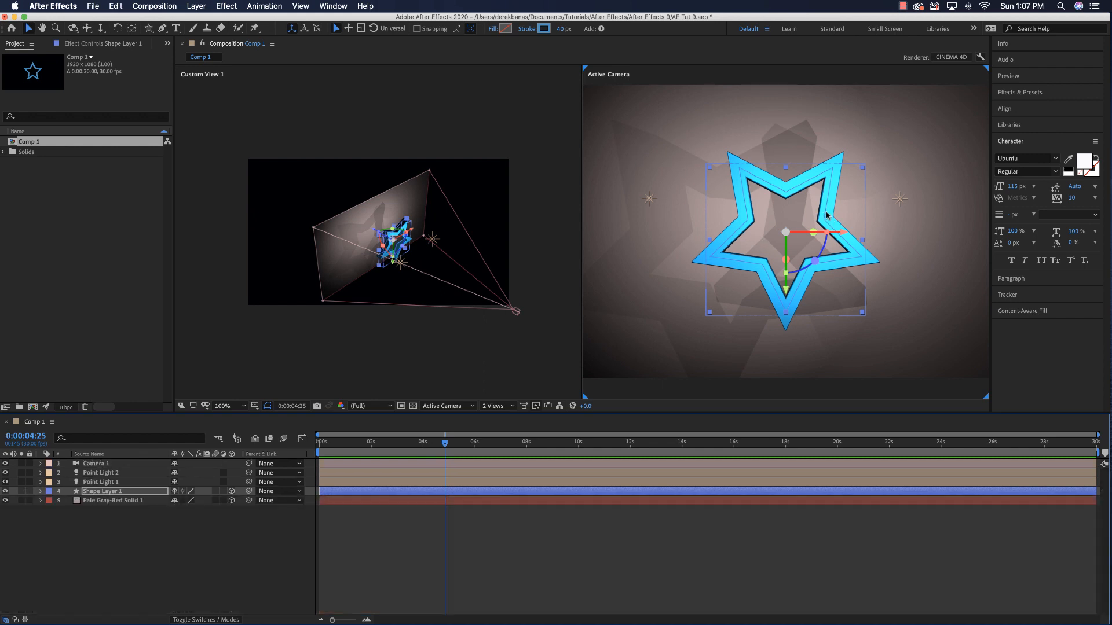
{"action": "left_click_drag", "start_coordinate": [827, 216], "coordinate": [934, 263]}
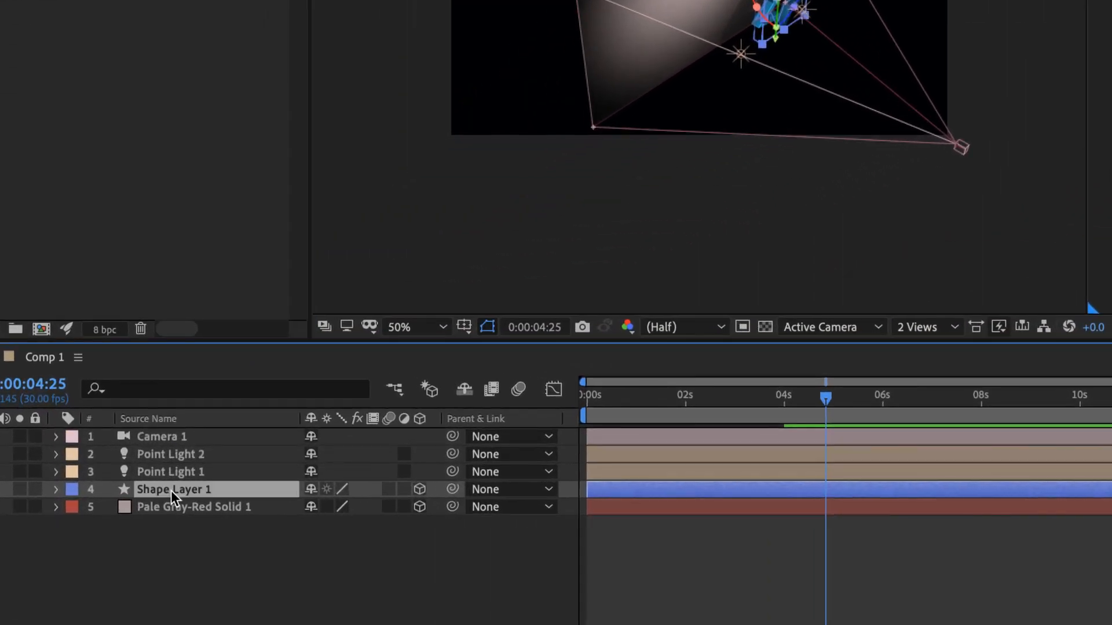
Duplicate Shape Layer 1, naming the copy Circle and the original Star.
{"action": "key", "text": "ctrl+d"}
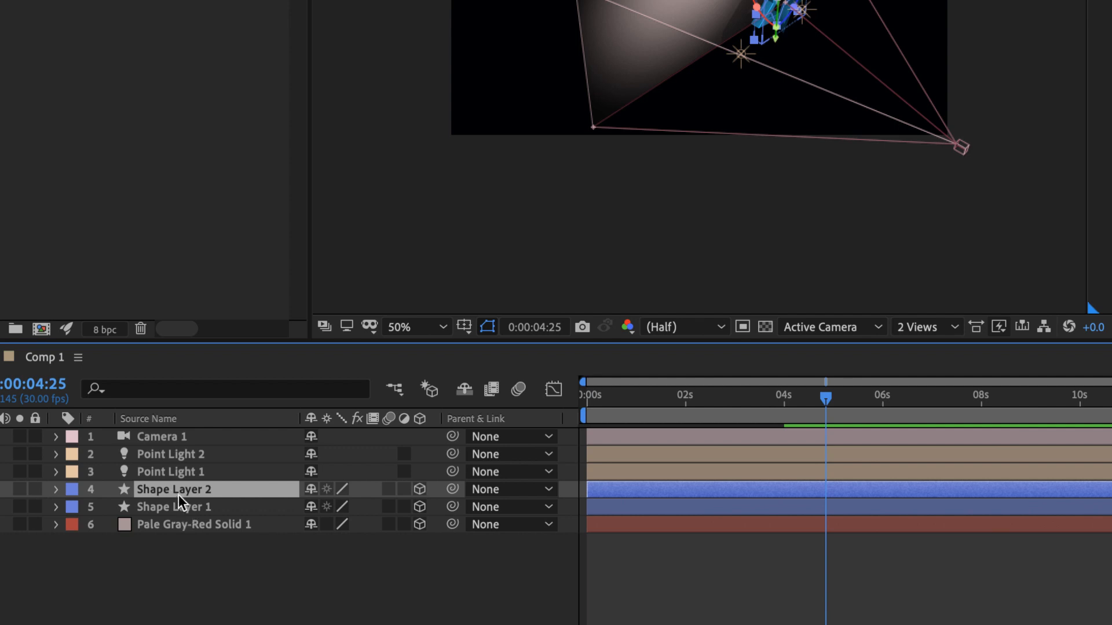
{"action": "key", "text": "Return"}
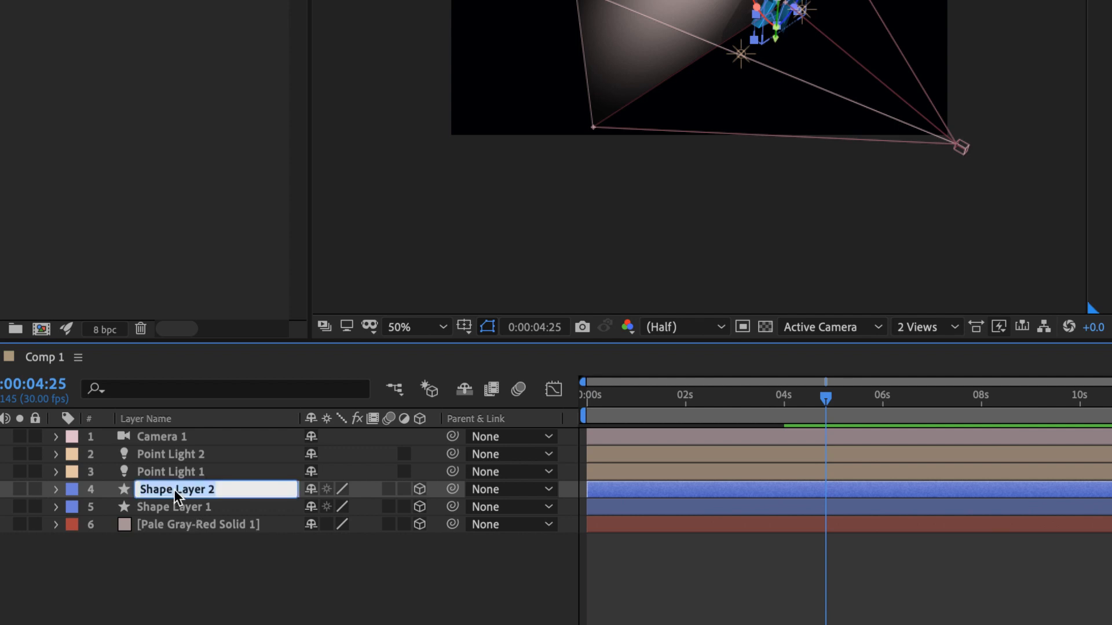
{"action": "type", "text": "Circle"}
{"action": "left_click", "coordinate": [171, 509]}
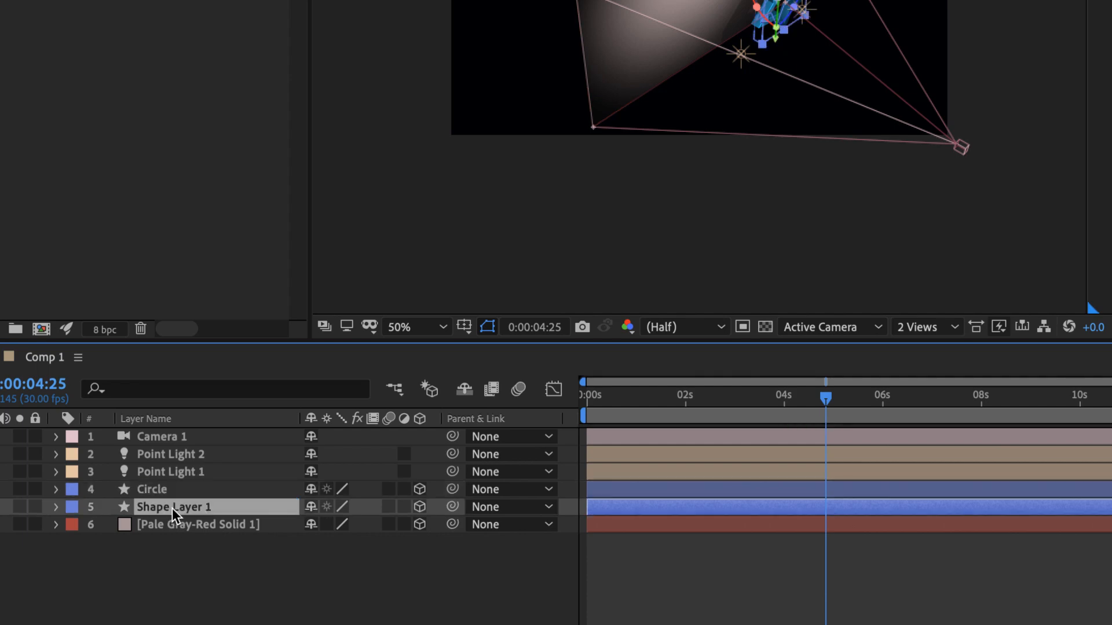
{"action": "key", "text": "Return"}
{"action": "type", "text": "Star"}
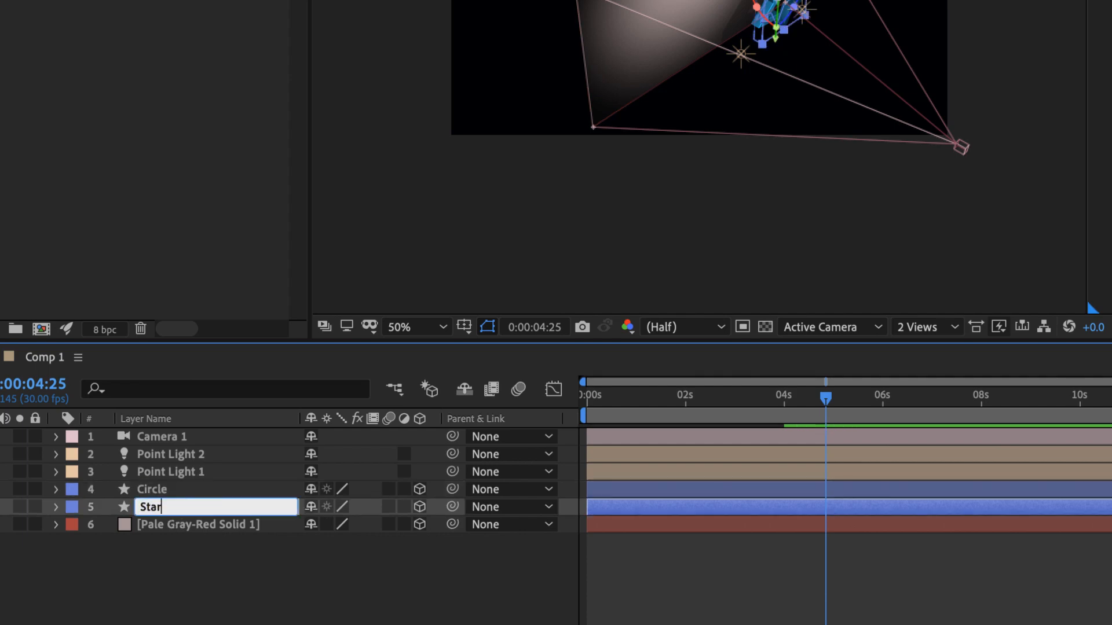
{"action": "key", "text": "Return"}
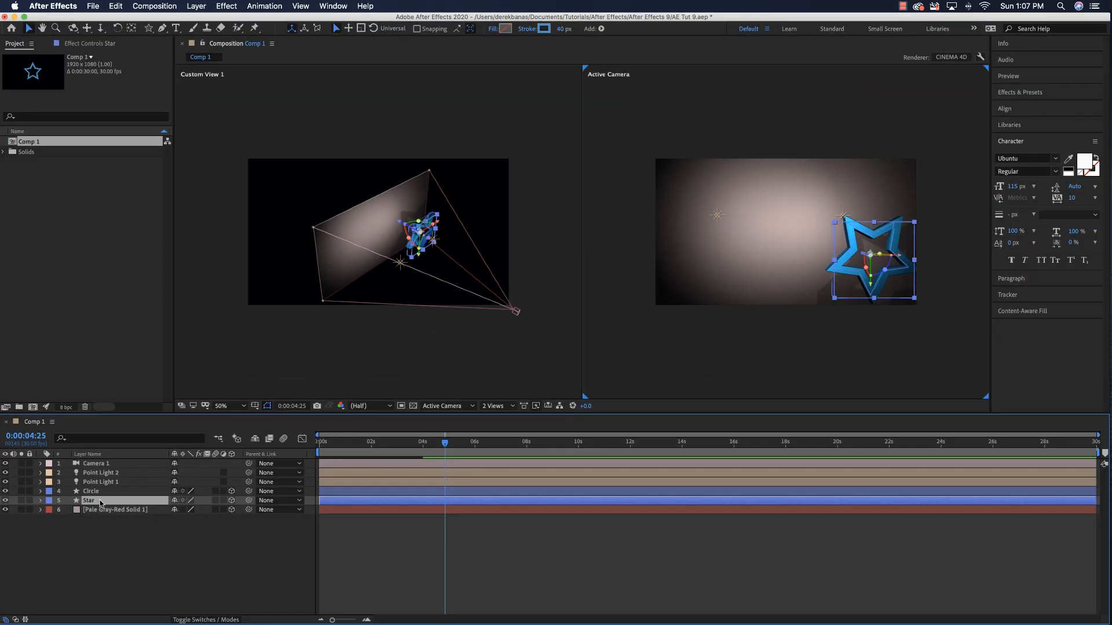
Move the Circle layer's shape to the backdrop's upper left at position 515.5, 400.6, -251.0, and return to the first frame.
{"action": "left_click", "coordinate": [168, 489]}
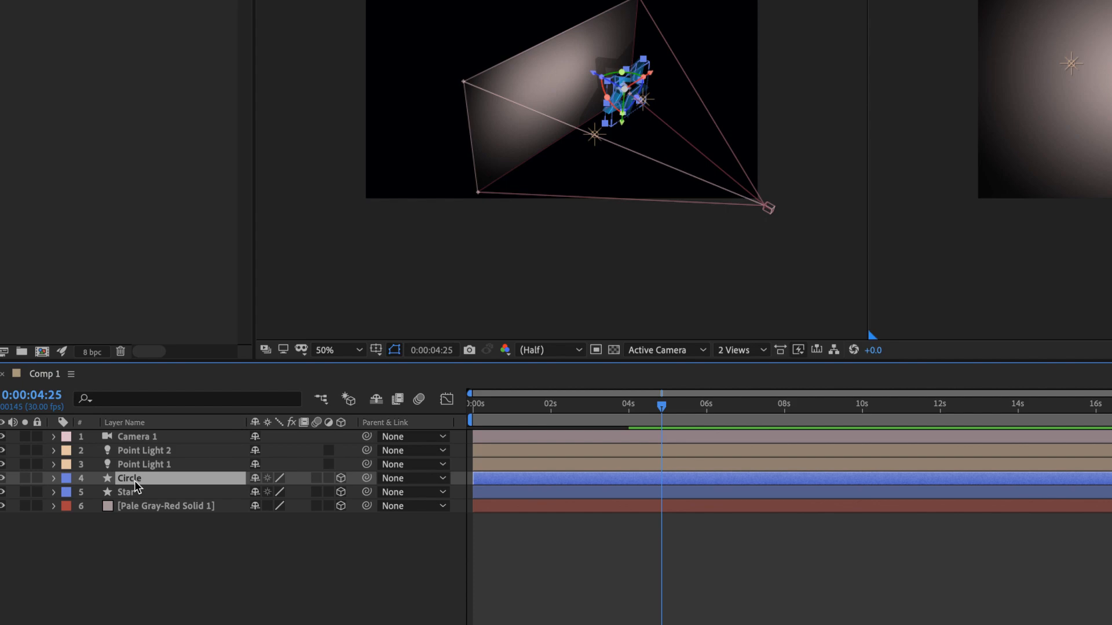
{"action": "key", "text": "p"}
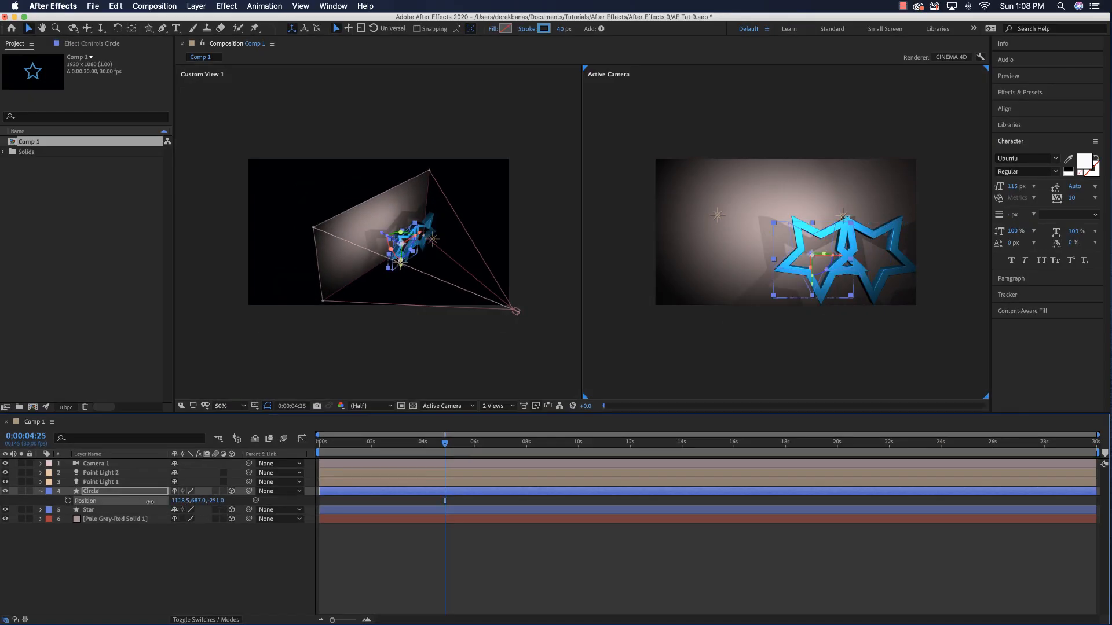
{"action": "left_click_drag", "start_coordinate": [180, 501], "coordinate": [76, 501]}
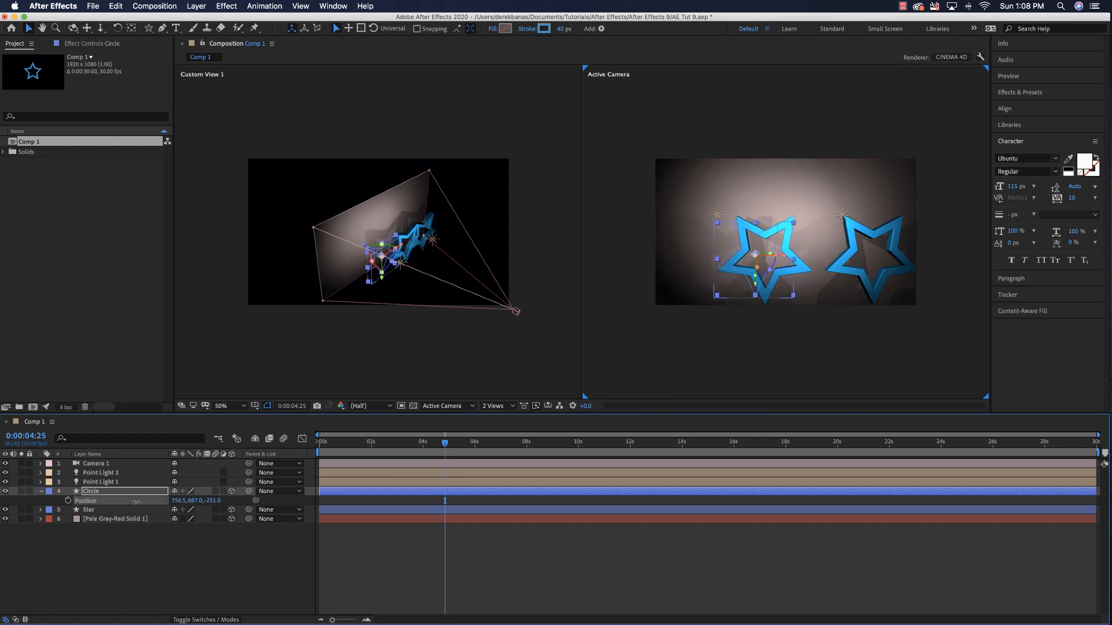
{"action": "left_click_drag", "start_coordinate": [752, 250], "coordinate": [725, 178]}
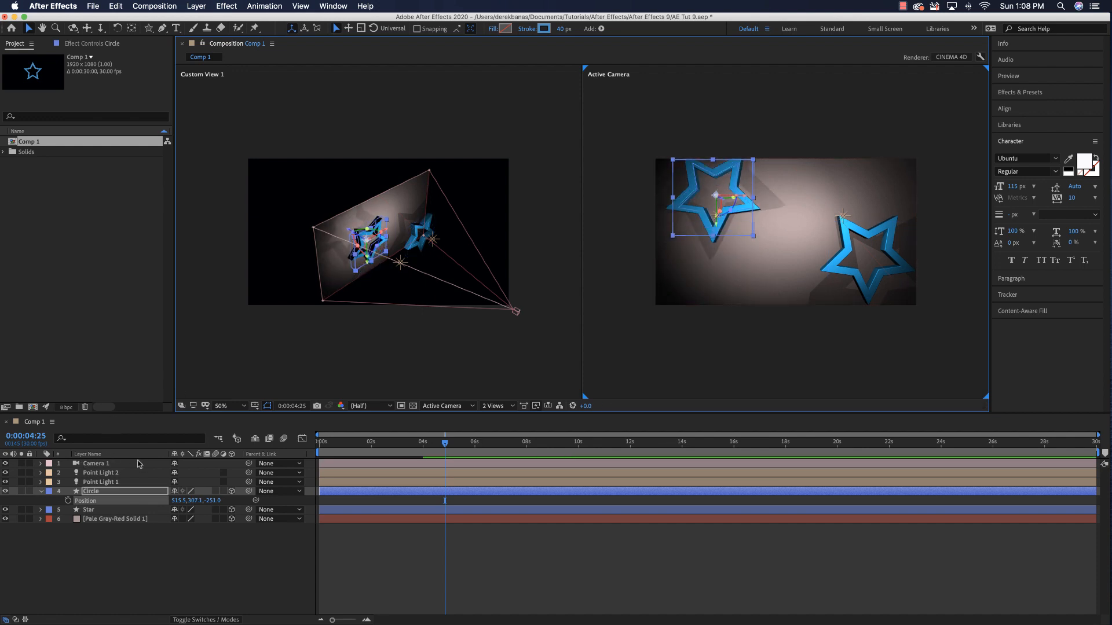
{"action": "key", "text": "Home"}
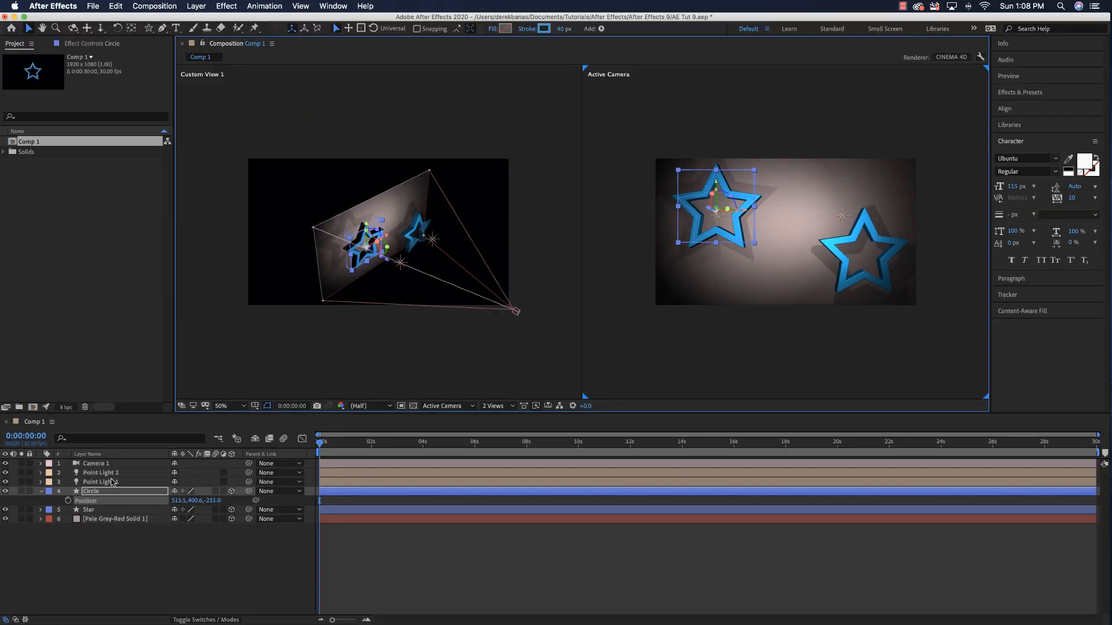
Change the Circle layer's Polystar Path type to Polygon with 18 points, and collapse the layer's properties.
{"action": "left_click", "coordinate": [152, 28]}
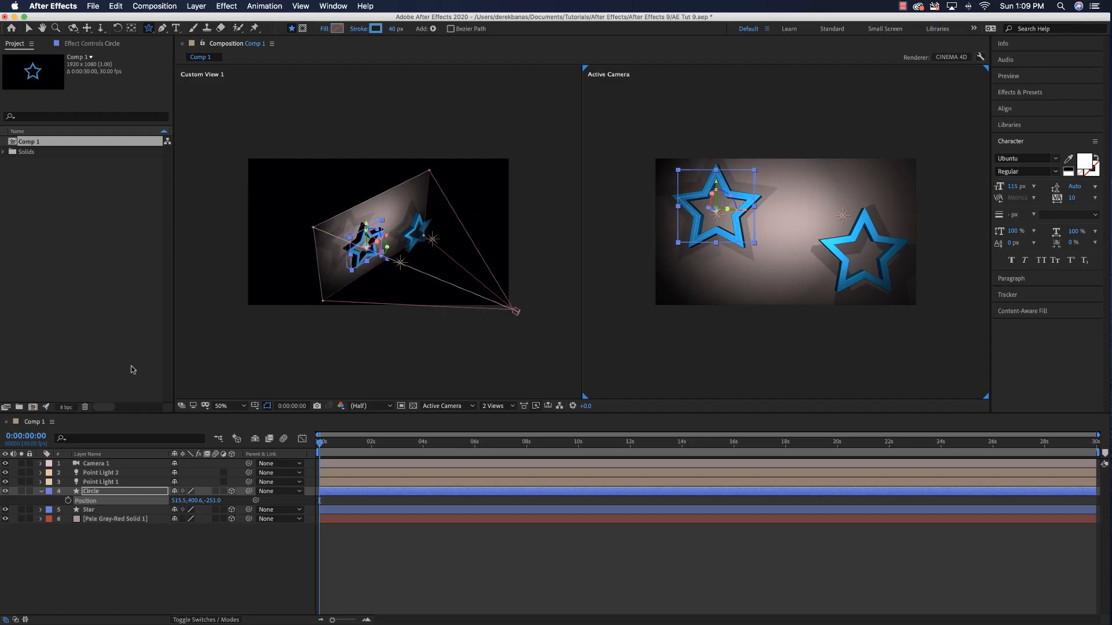
{"action": "left_click", "coordinate": [41, 491]}
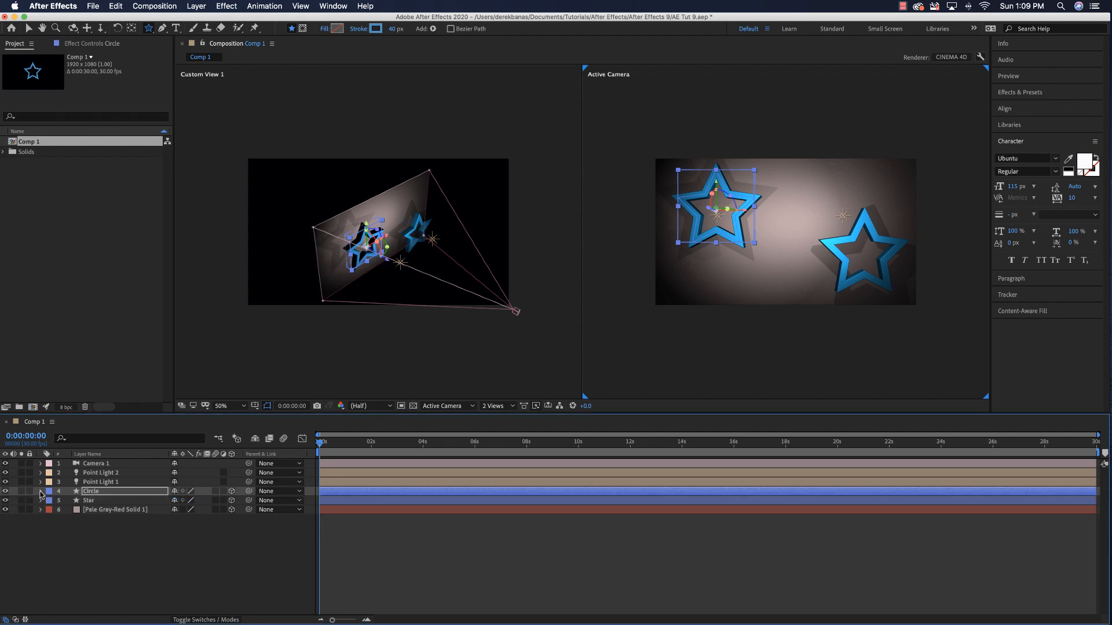
{"action": "left_click", "coordinate": [42, 492]}
{"action": "left_click", "coordinate": [51, 510]}
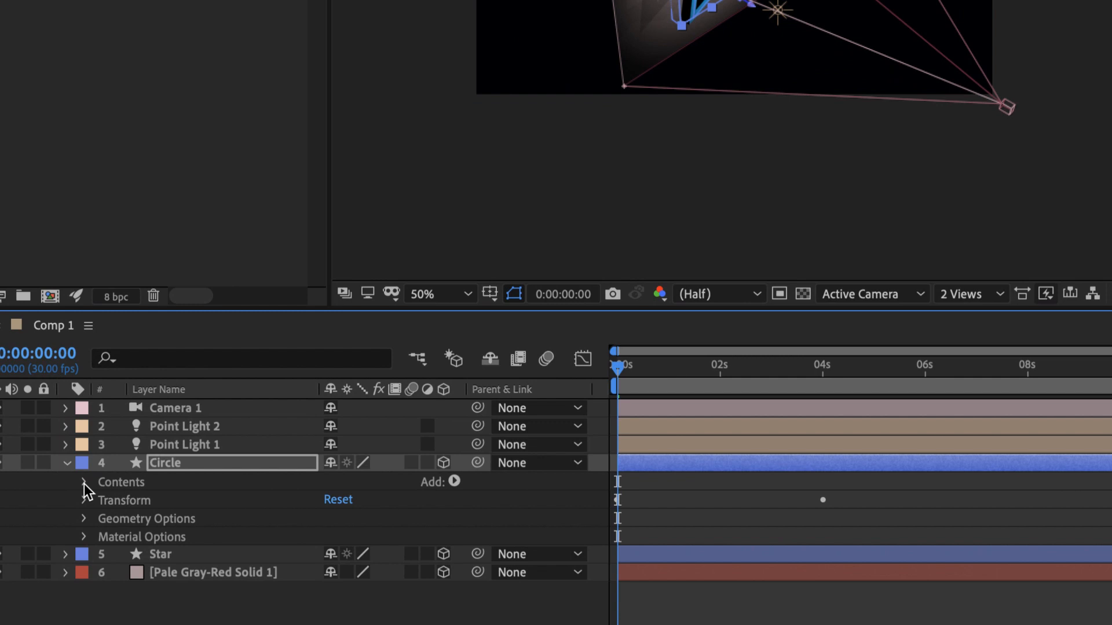
{"action": "left_click", "coordinate": [84, 483]}
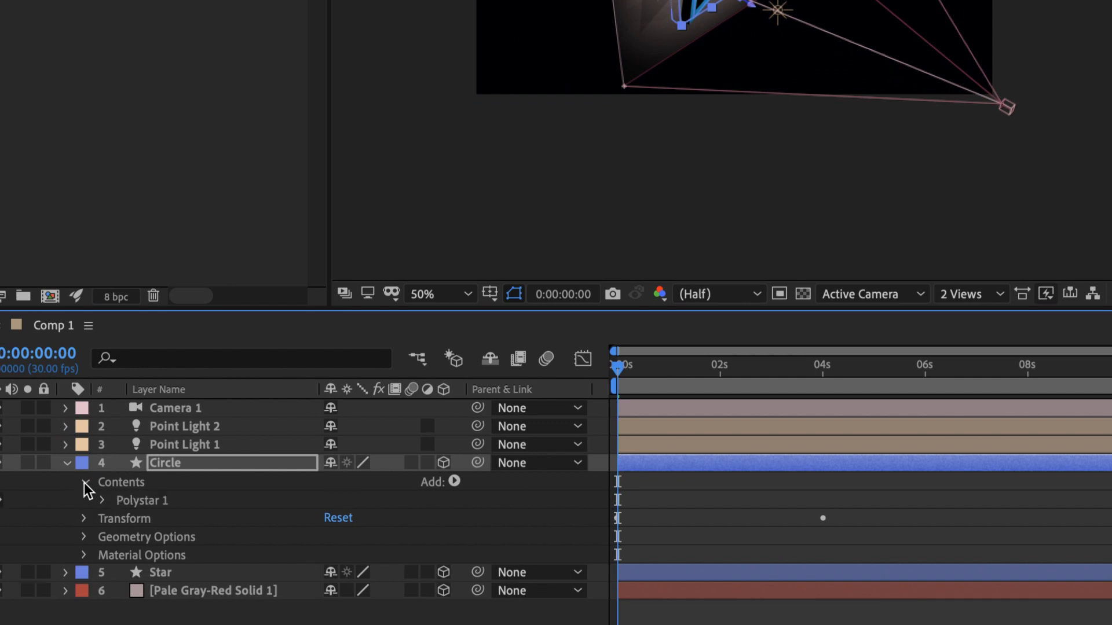
{"action": "left_click", "coordinate": [102, 501]}
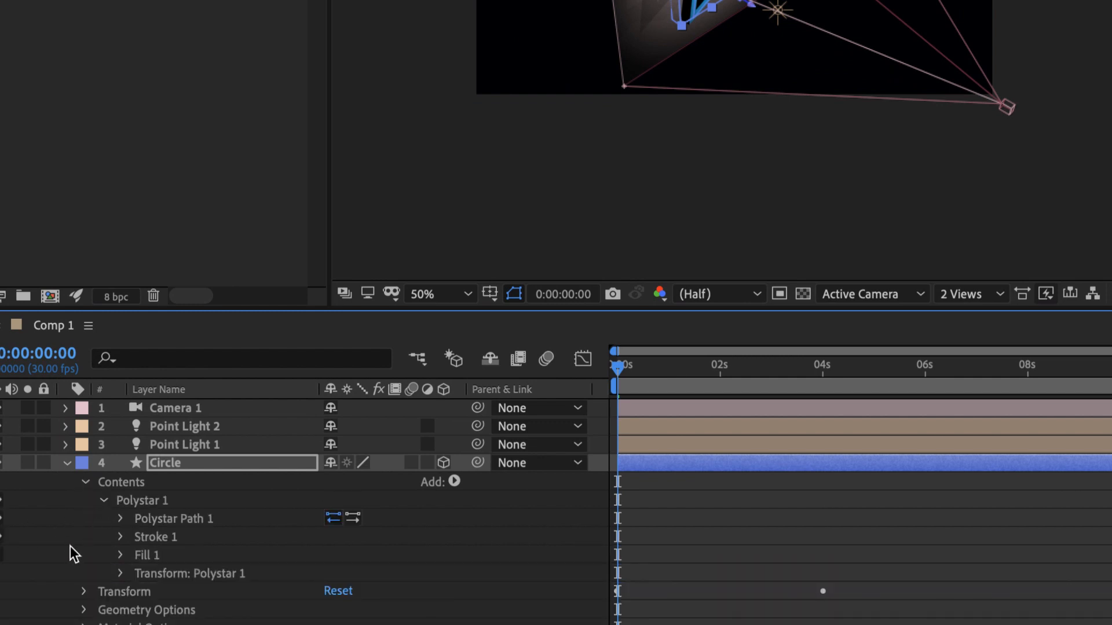
{"action": "left_click", "coordinate": [120, 518]}
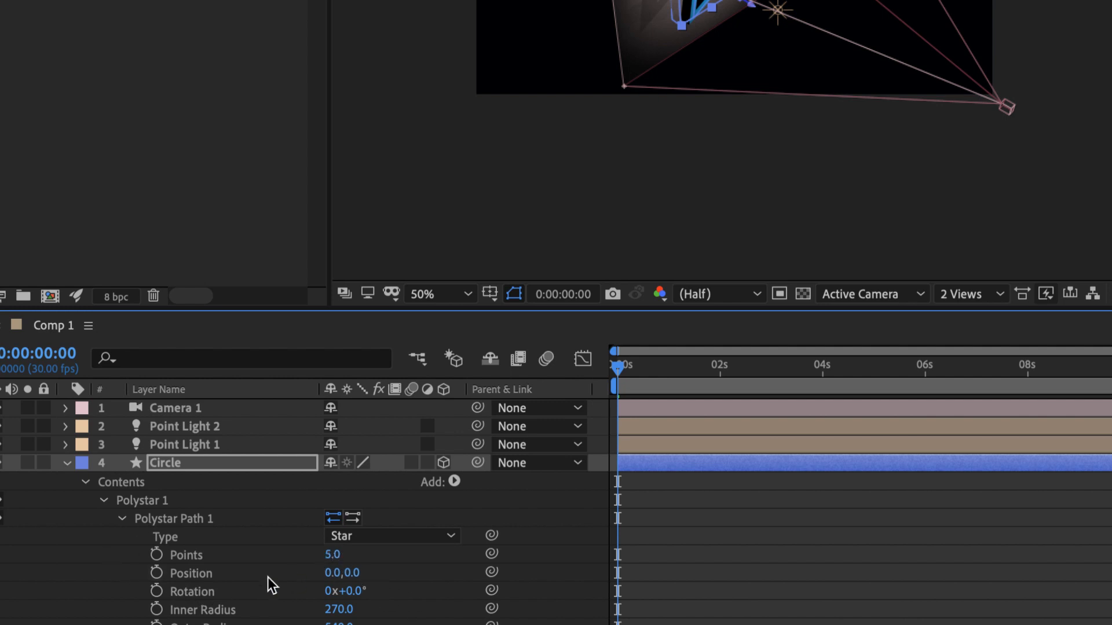
{"action": "left_click", "coordinate": [434, 536]}
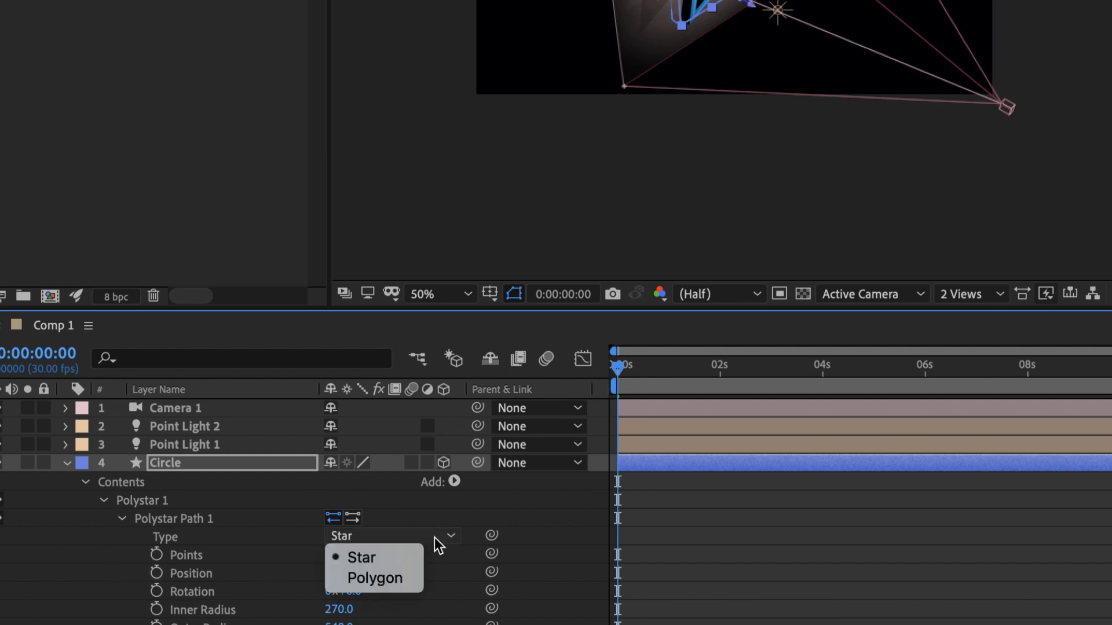
{"action": "left_click", "coordinate": [405, 578]}
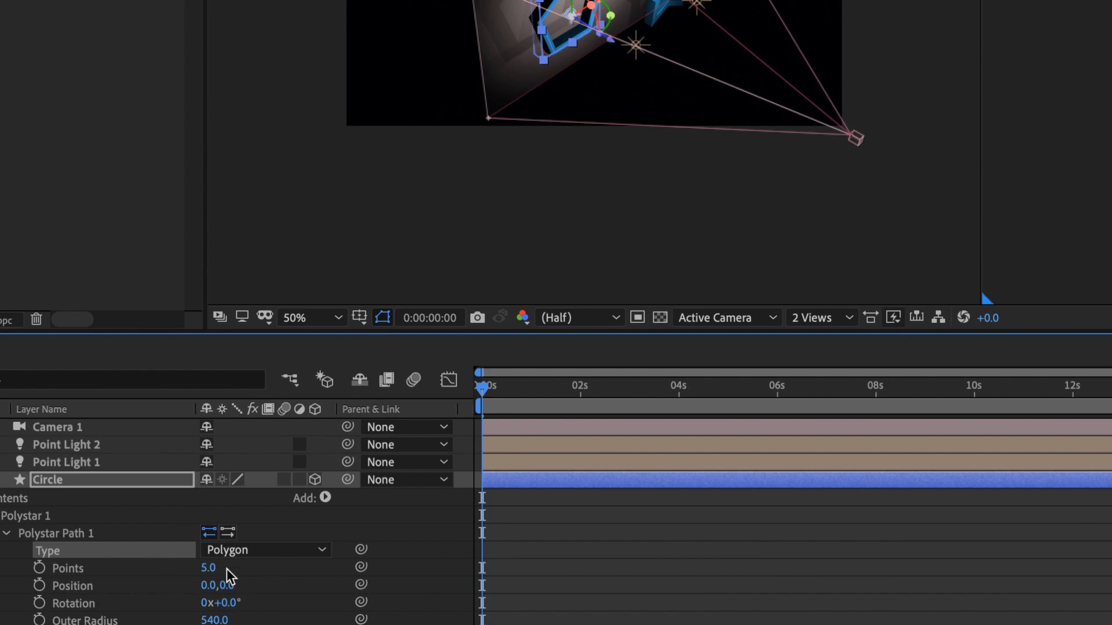
{"action": "left_click_drag", "start_coordinate": [207, 575], "coordinate": [223, 576]}
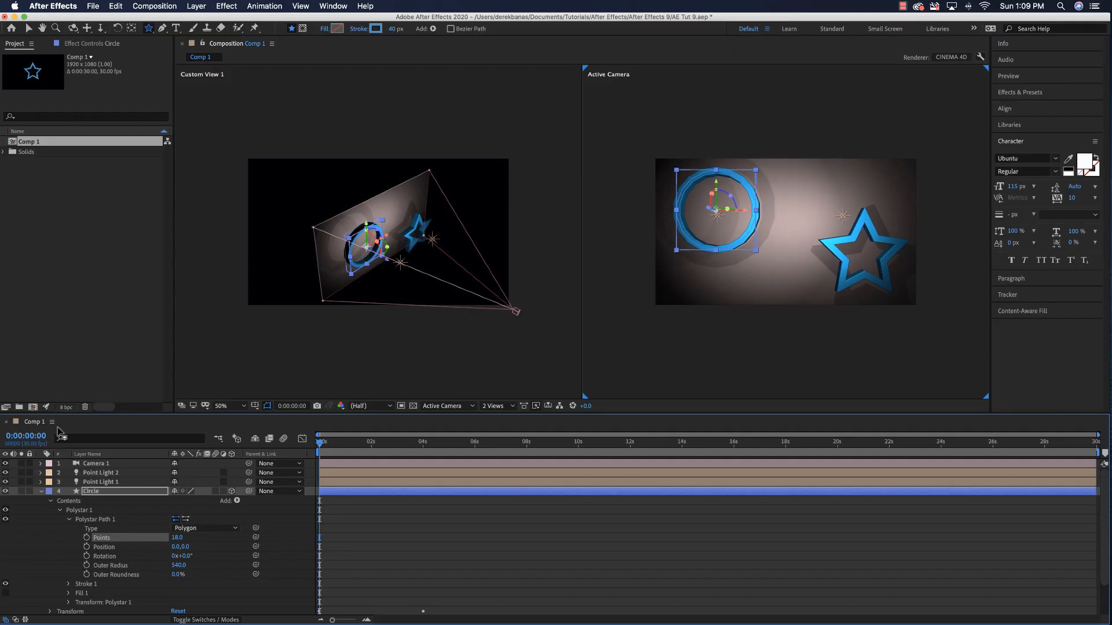
{"action": "left_click", "coordinate": [41, 492]}
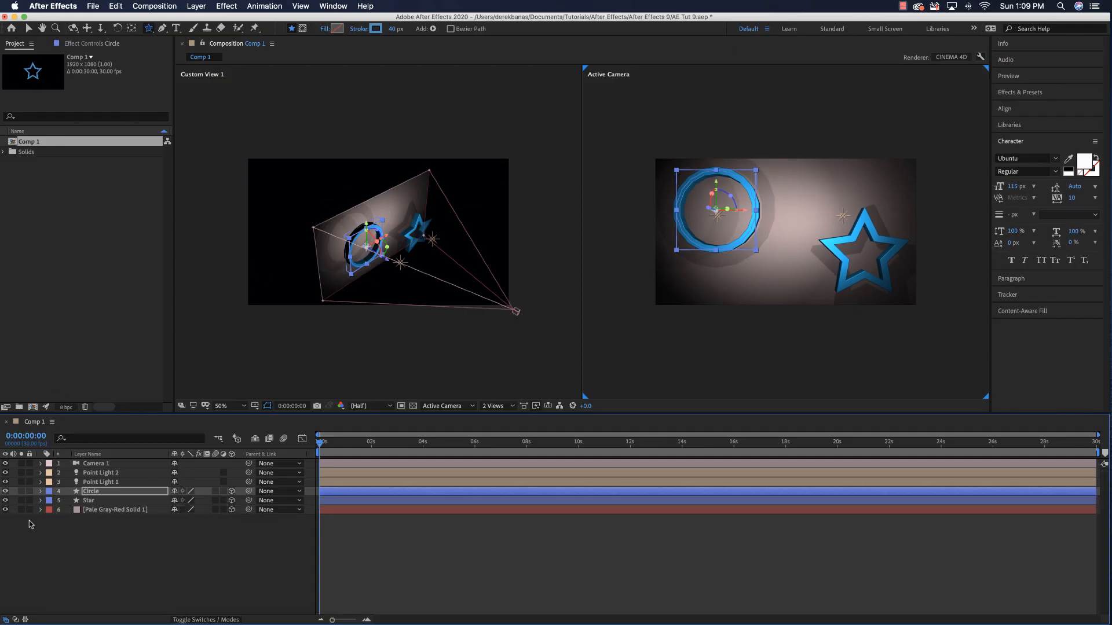
Set the Circle layer's X Rotation keyframe at 4 seconds to 4x+180°.
{"action": "key", "text": "v"}
{"action": "left_click", "coordinate": [101, 494]}
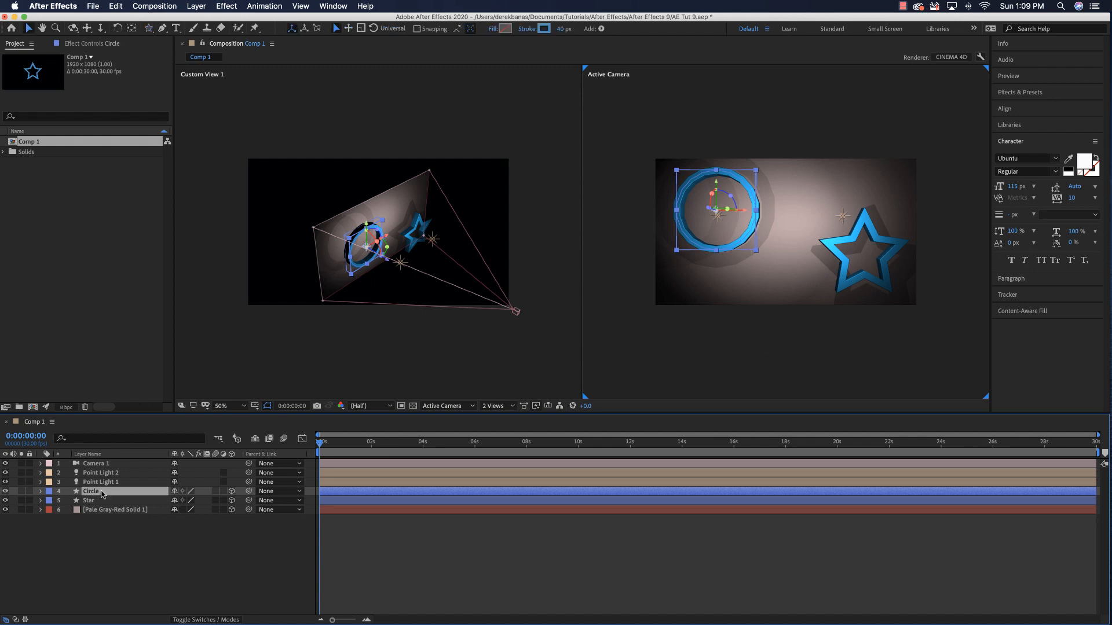
{"action": "key", "text": "r"}
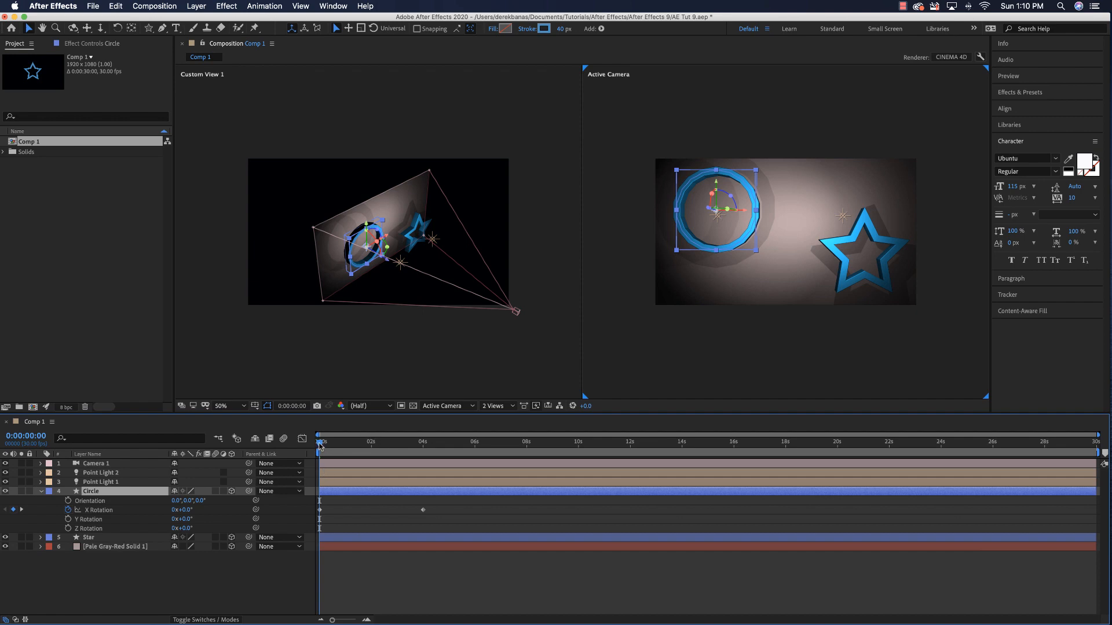
{"action": "left_click_drag", "start_coordinate": [319, 444], "coordinate": [423, 445]}
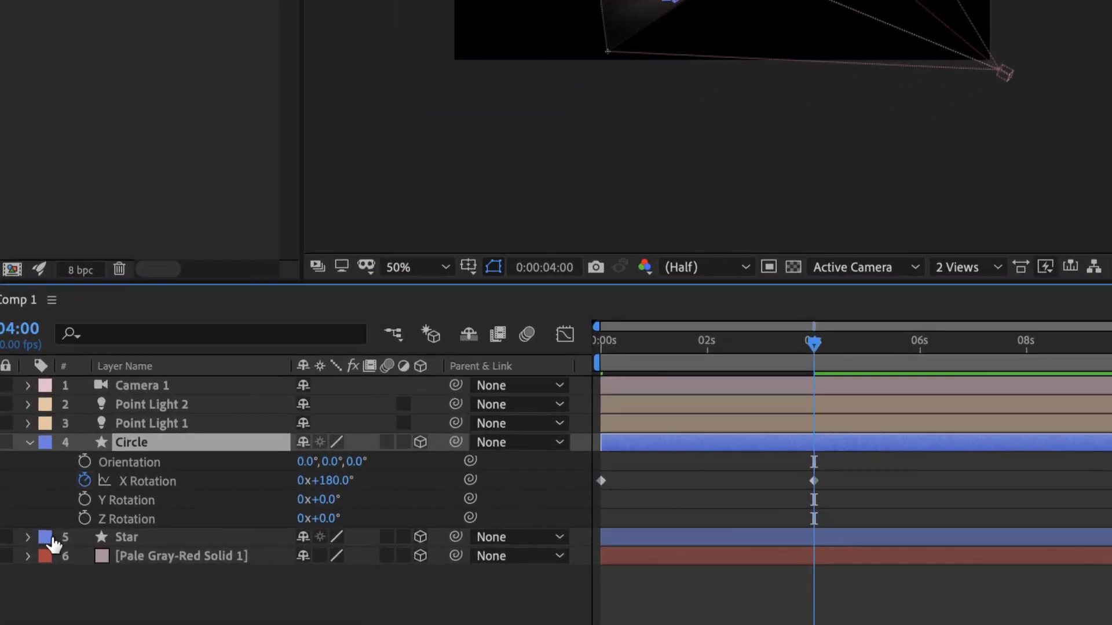
{"action": "left_click", "coordinate": [302, 481]}
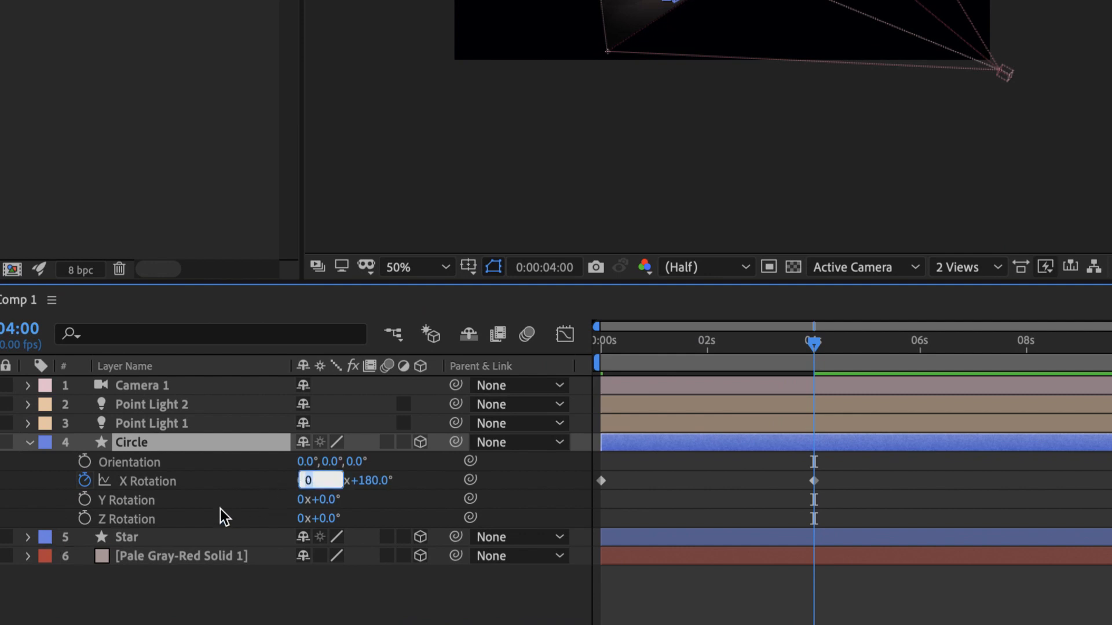
{"action": "type", "text": "4"}
{"action": "key", "text": "Return"}
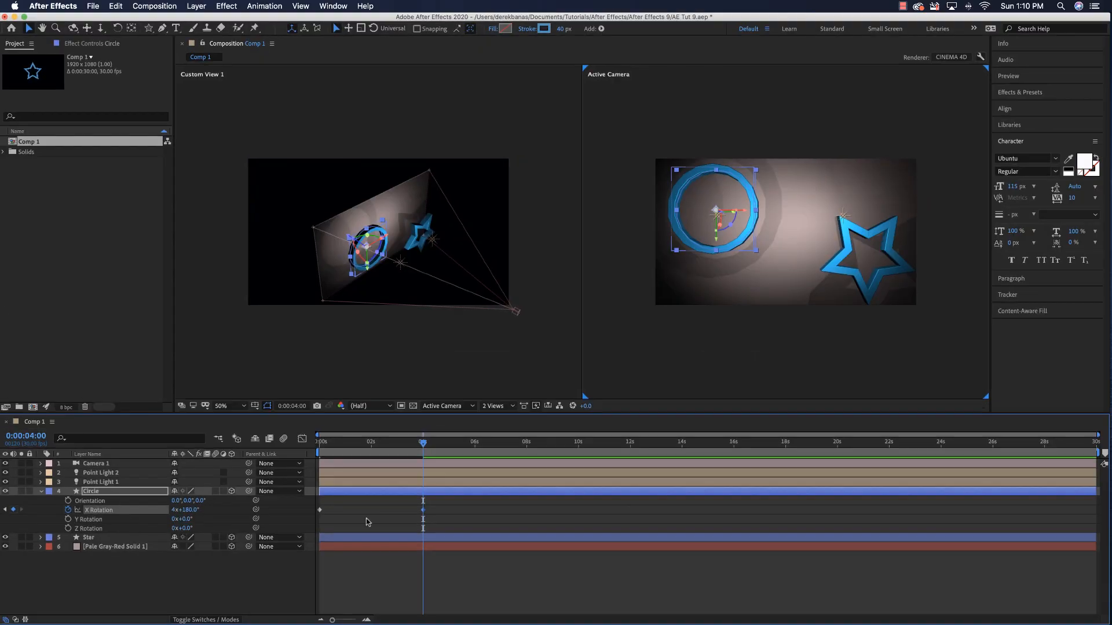
Set the Star layer's X Rotation at the 4-second keyframe to 4x+0°, and collapse its properties.
{"action": "left_click", "coordinate": [40, 538]}
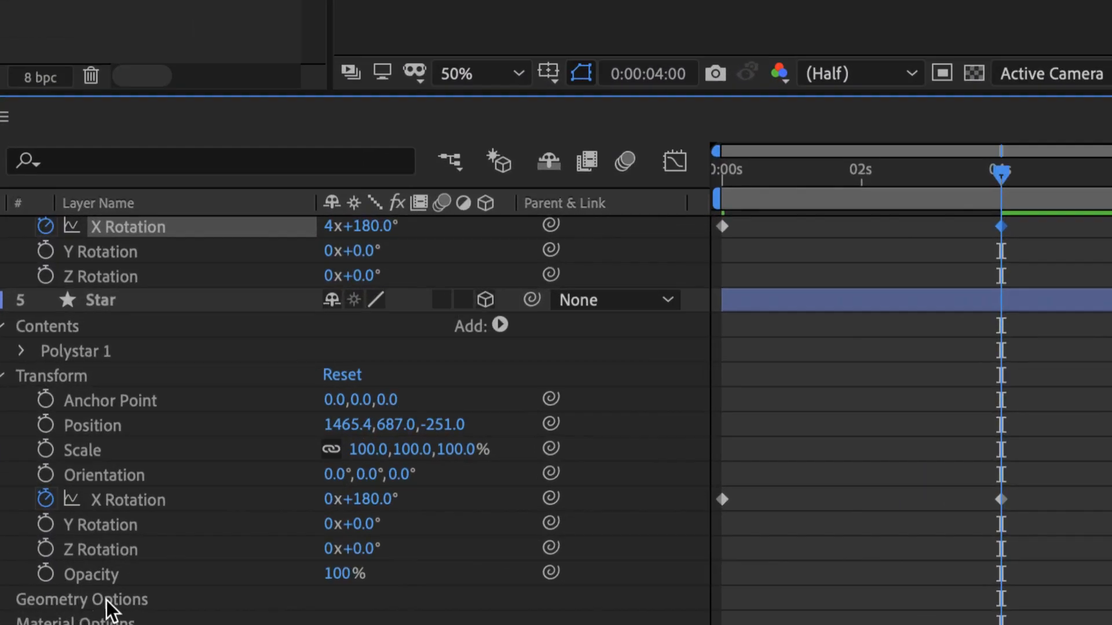
{"action": "left_click", "coordinate": [362, 501]}
{"action": "type", "text": "0"}
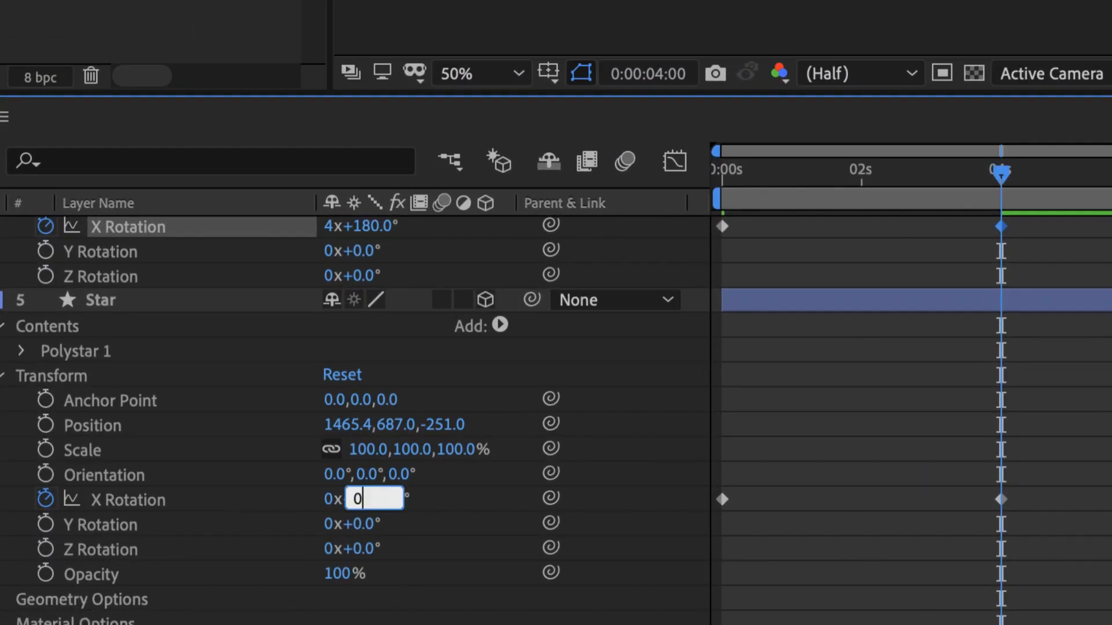
{"action": "left_click", "coordinate": [328, 501]}
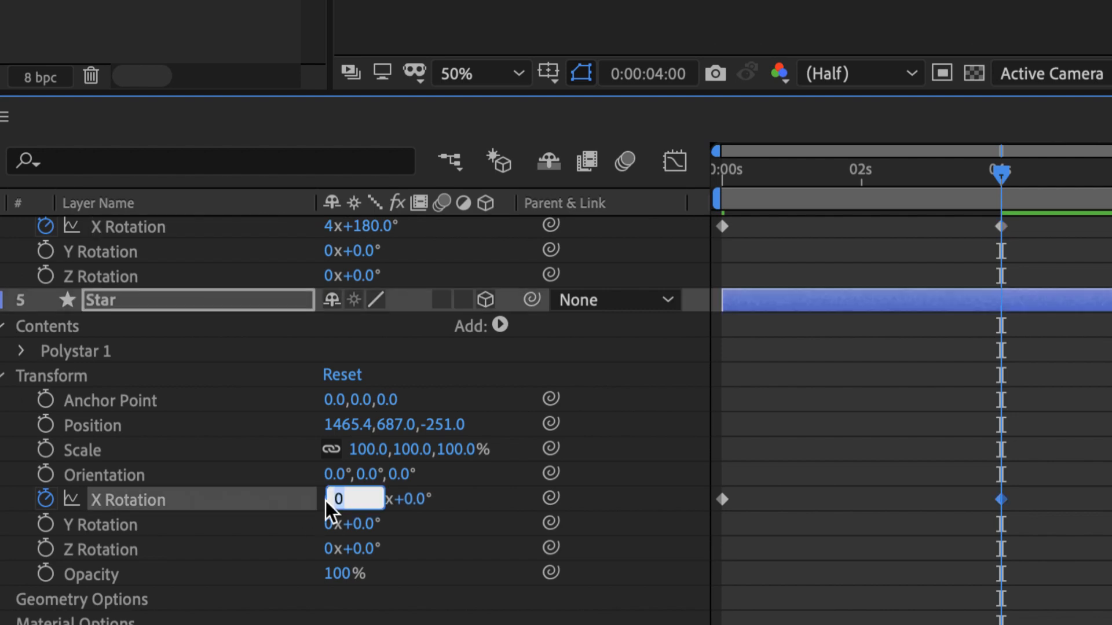
{"action": "type", "text": "4"}
{"action": "key", "text": "Return"}
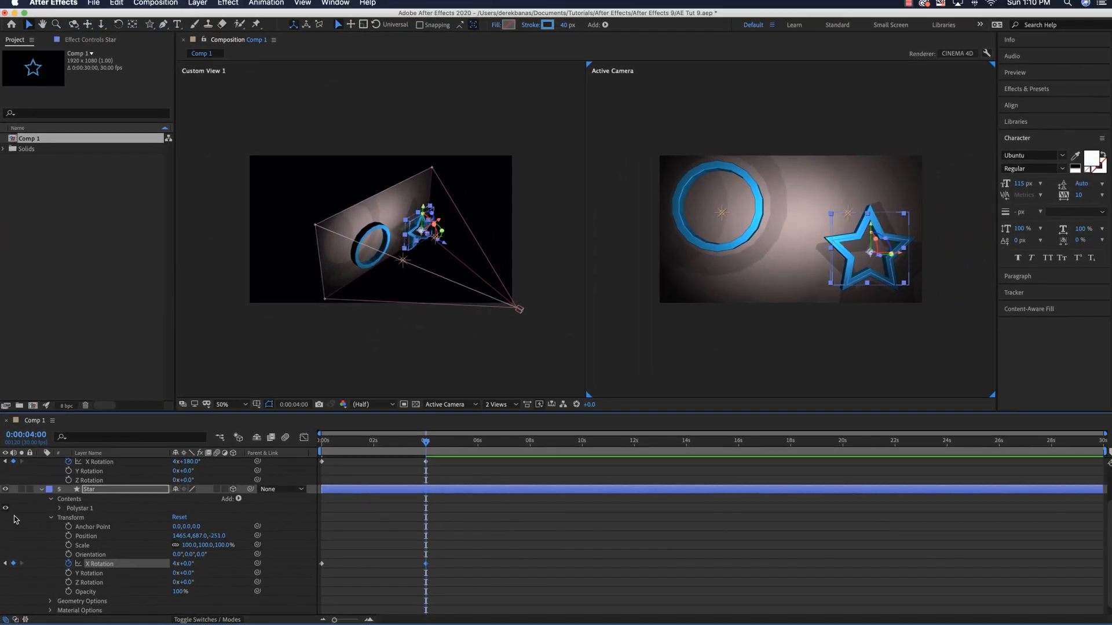
{"action": "left_click", "coordinate": [42, 491]}
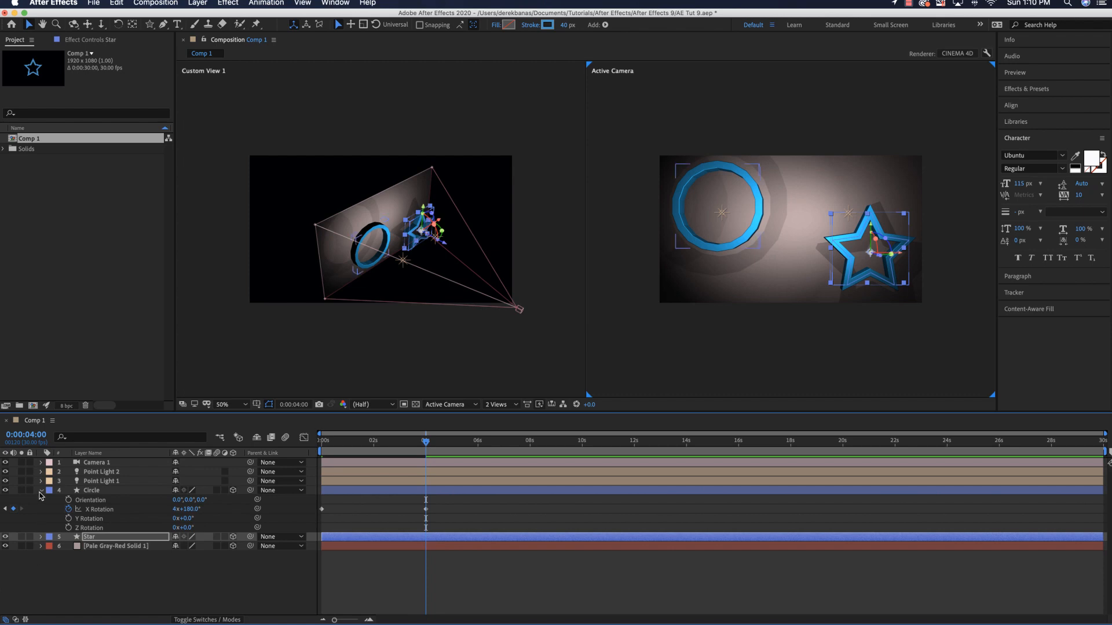
Collapse the Circle layer's properties and play the rotation animation of both shapes from the first frame.
{"action": "left_click", "coordinate": [41, 491]}
{"action": "key", "text": "Home"}
{"action": "key", "text": "space"}
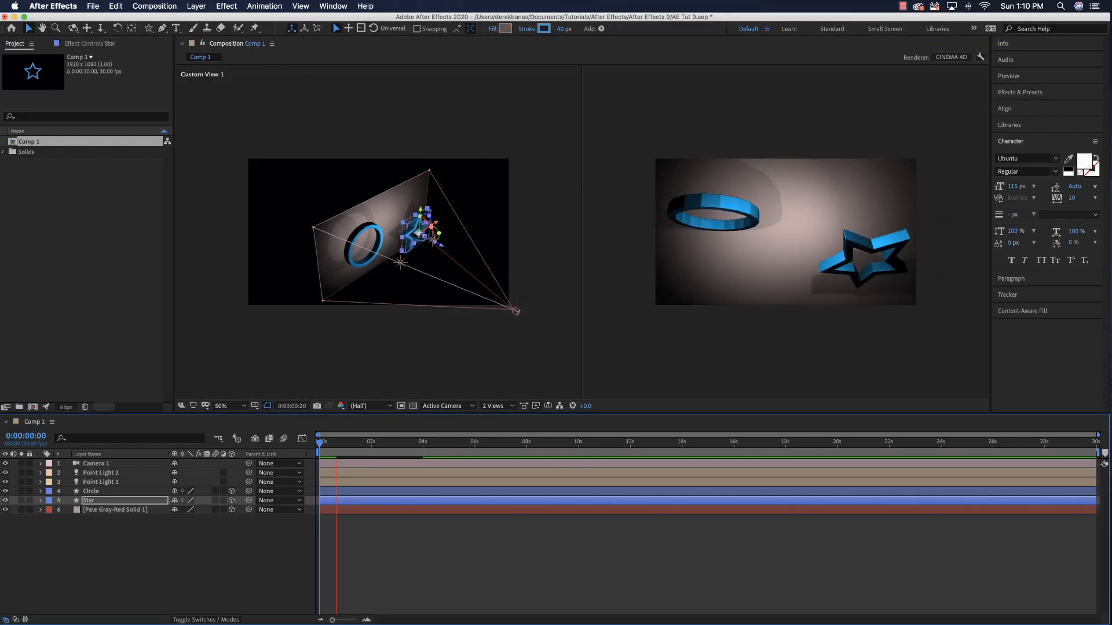
Create a new composition named Cube, 500 px wide and 500 px high.
{"action": "left_click", "coordinate": [12, 206]}
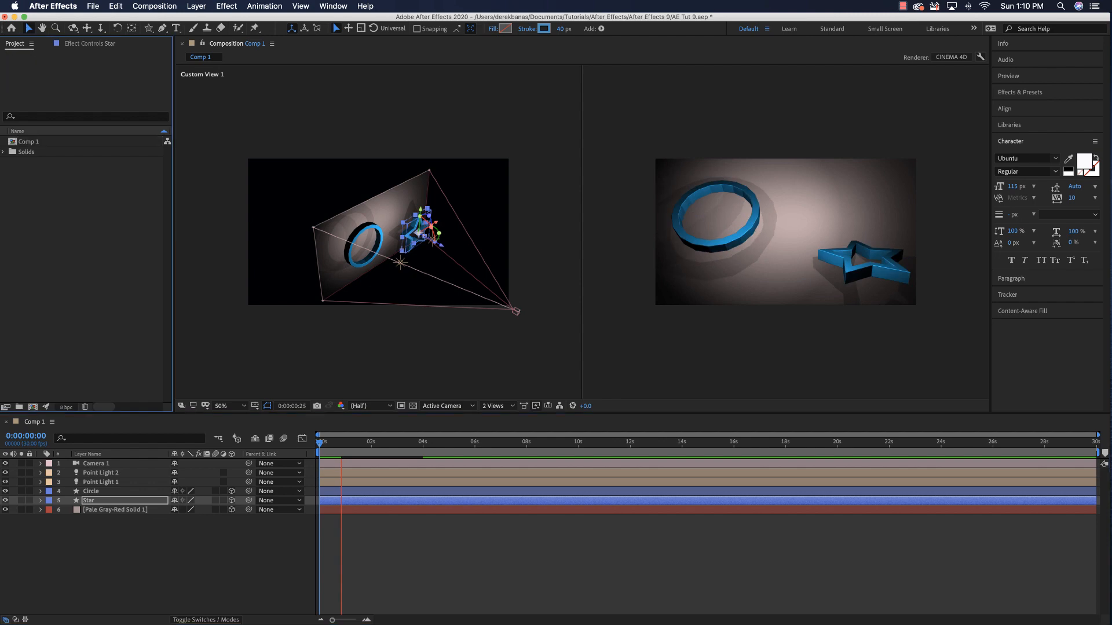
{"action": "right_click", "coordinate": [10, 206]}
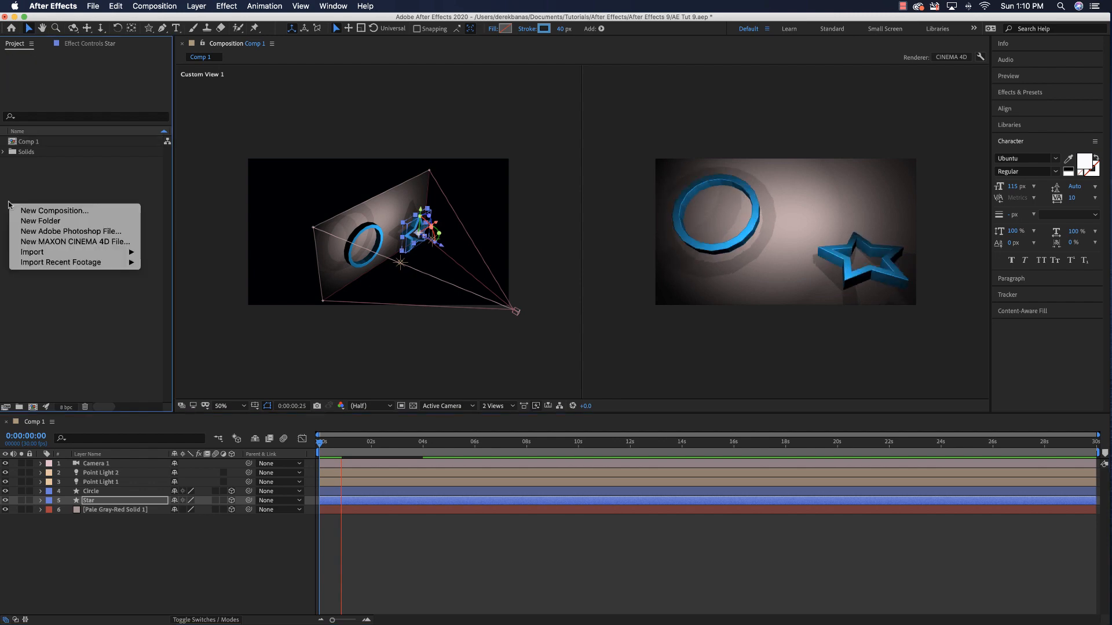
{"action": "left_click", "coordinate": [45, 212]}
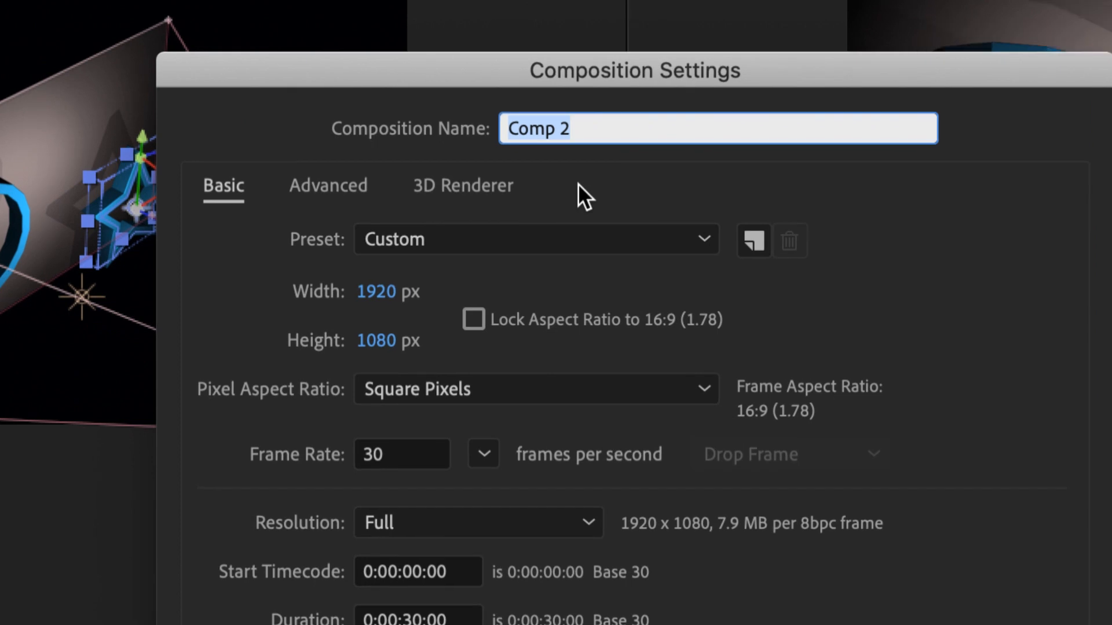
{"action": "type", "text": "Cube"}
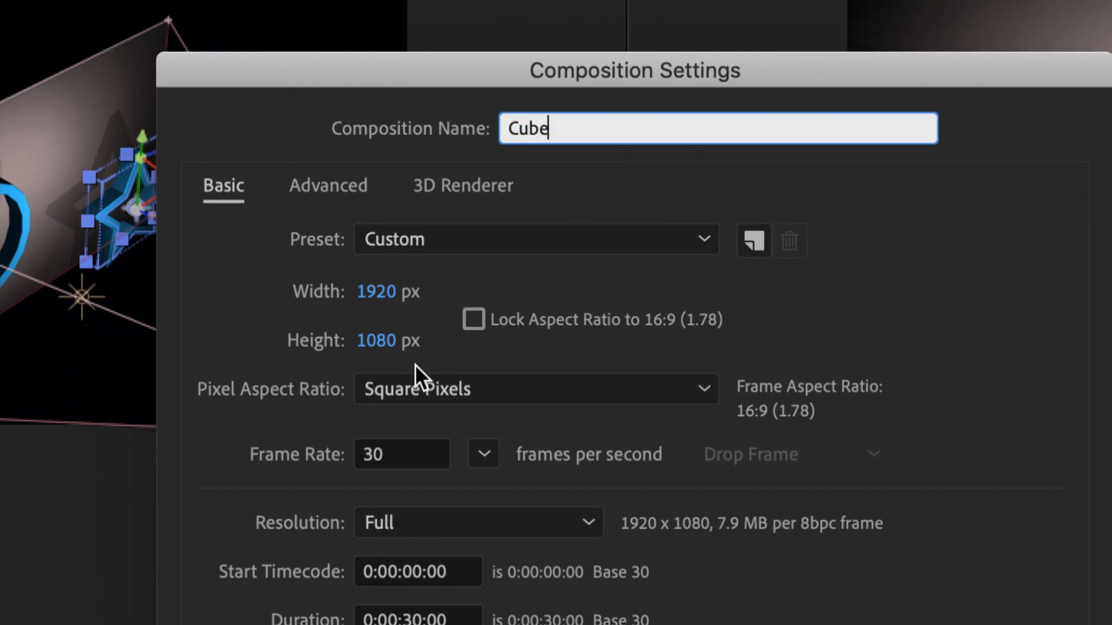
{"action": "left_click", "coordinate": [373, 296]}
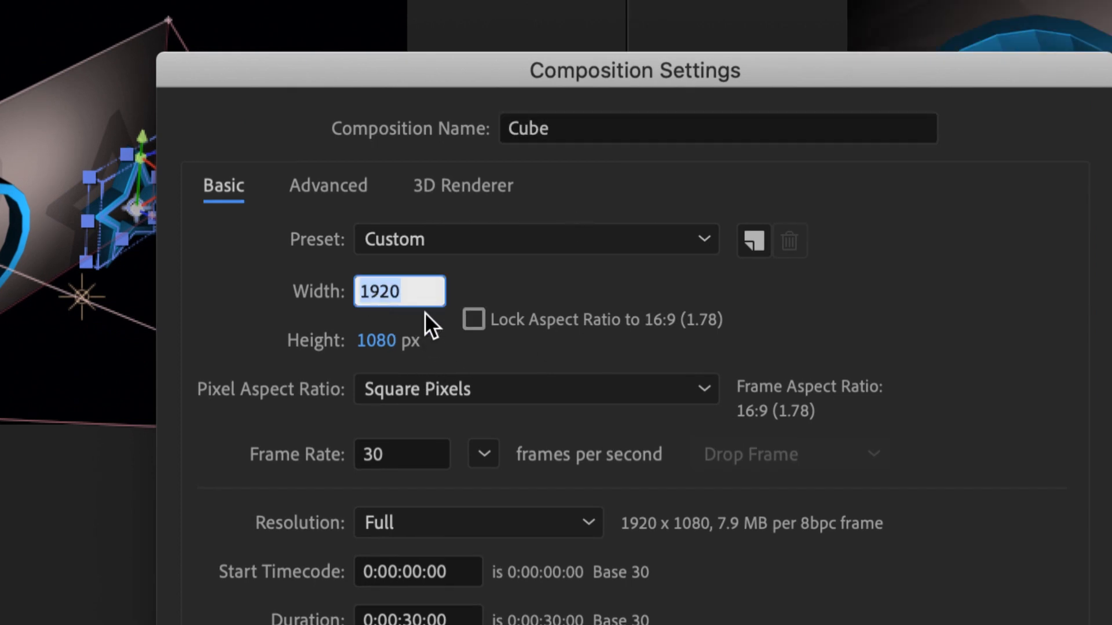
{"action": "type", "text": "500"}
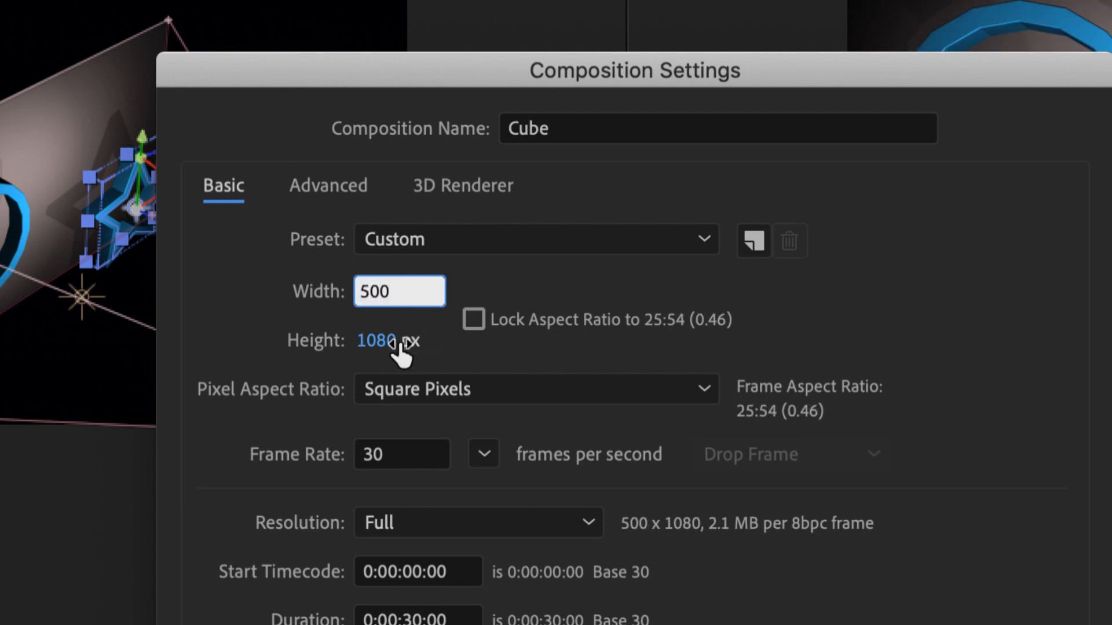
{"action": "left_click", "coordinate": [377, 340]}
{"action": "type", "text": "500"}
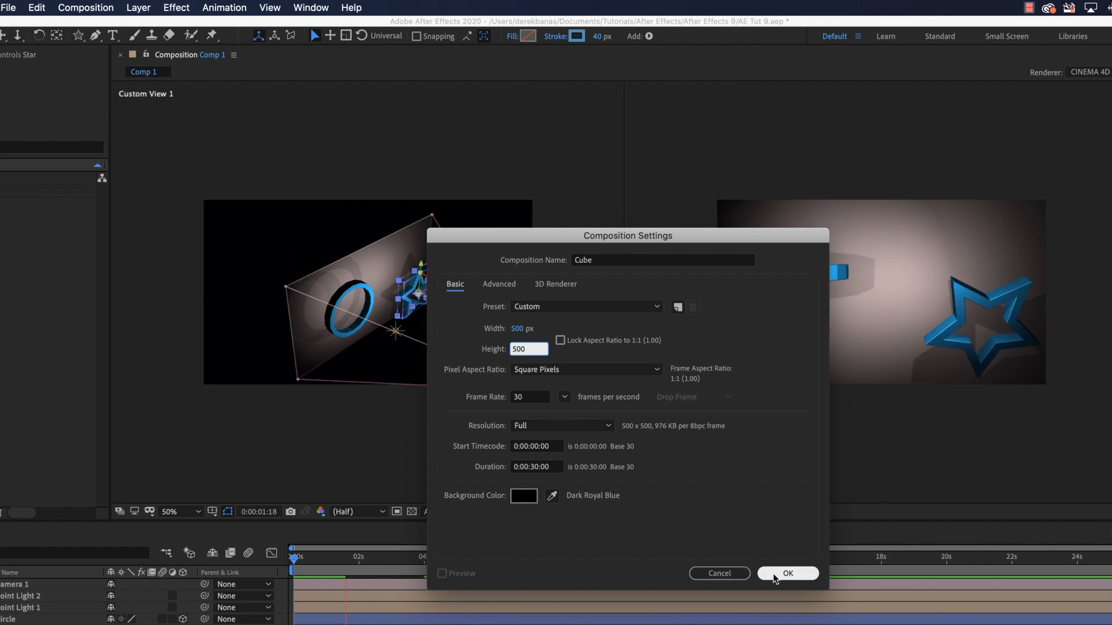
{"action": "left_click", "coordinate": [774, 574]}
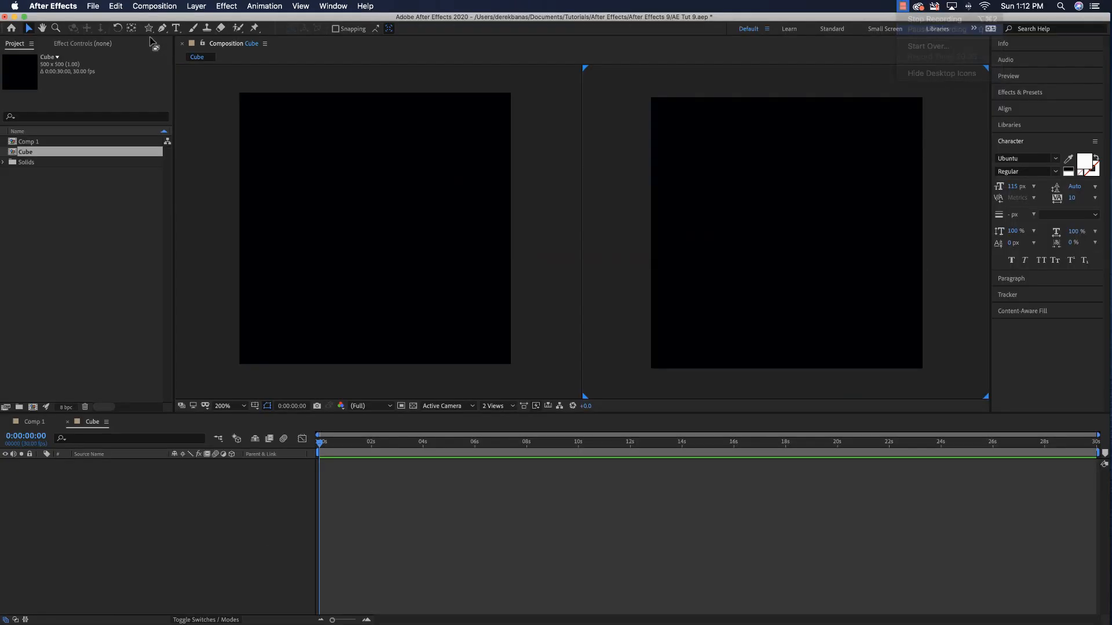
Add a rectangle shape filling the whole Cube composition and set its stroke to None.
{"action": "left_click_drag", "start_coordinate": [148, 27], "coordinate": [173, 34]}
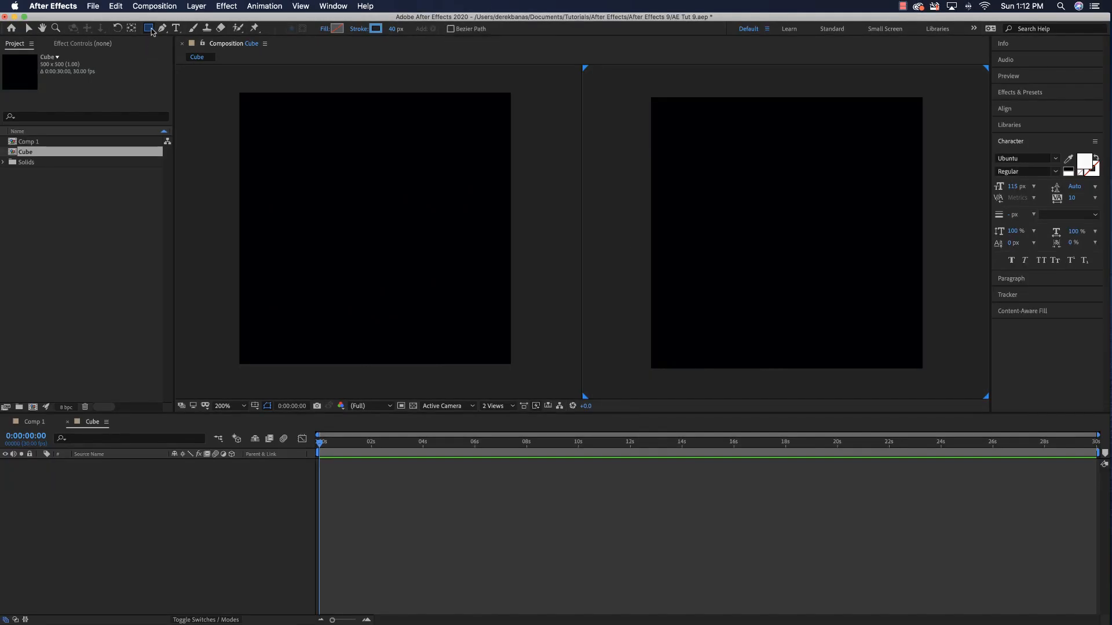
{"action": "double_click", "coordinate": [149, 28]}
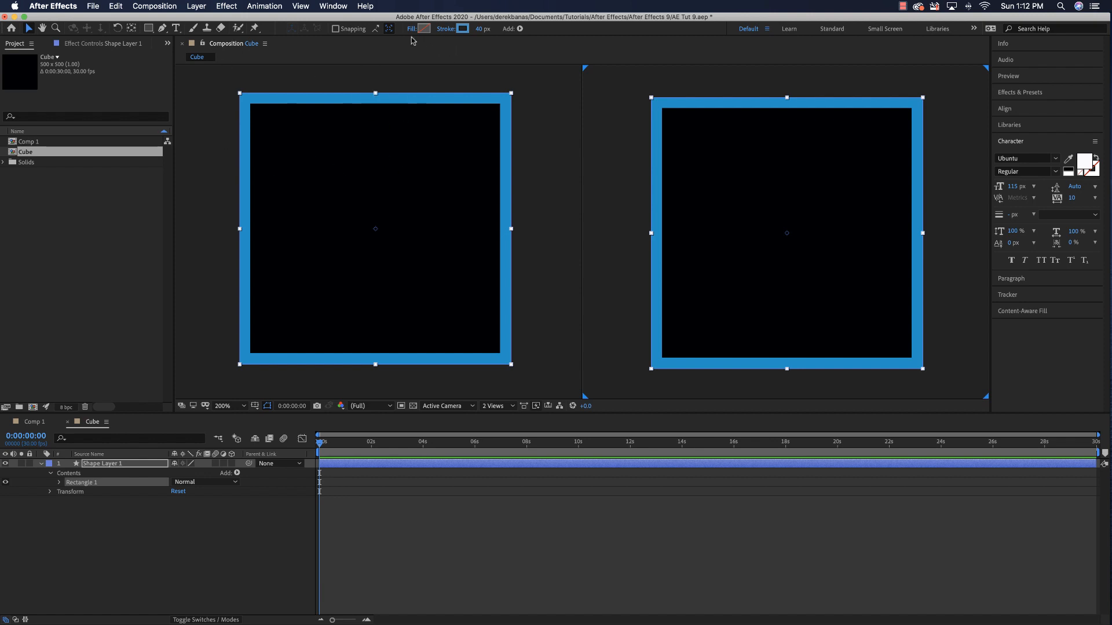
{"action": "left_click", "coordinate": [443, 29]}
{"action": "left_click", "coordinate": [503, 294]}
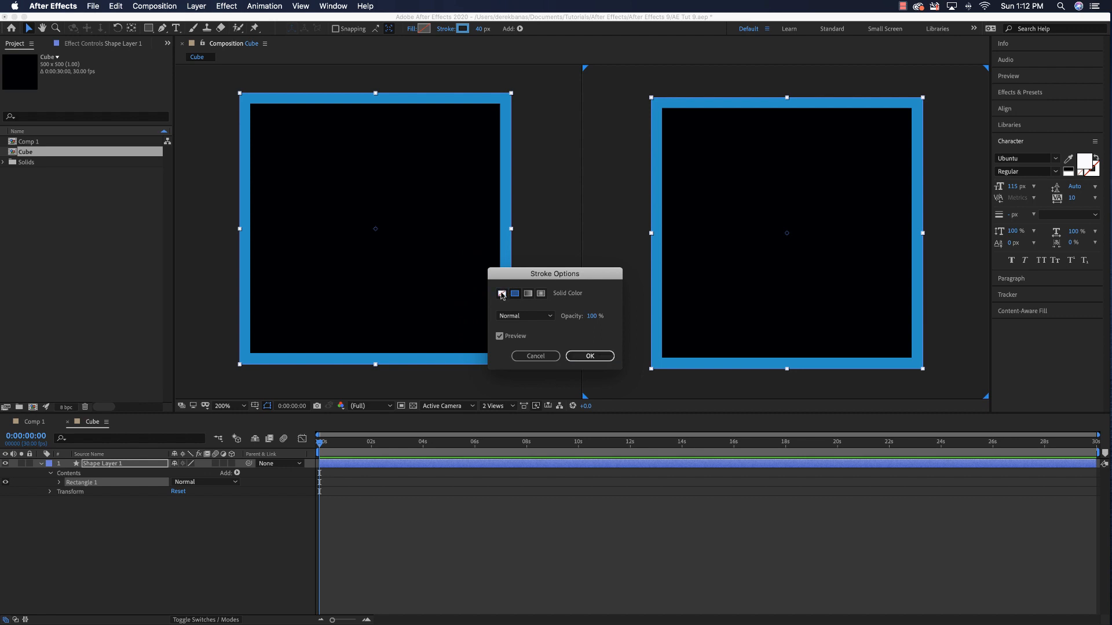
{"action": "left_click", "coordinate": [591, 356]}
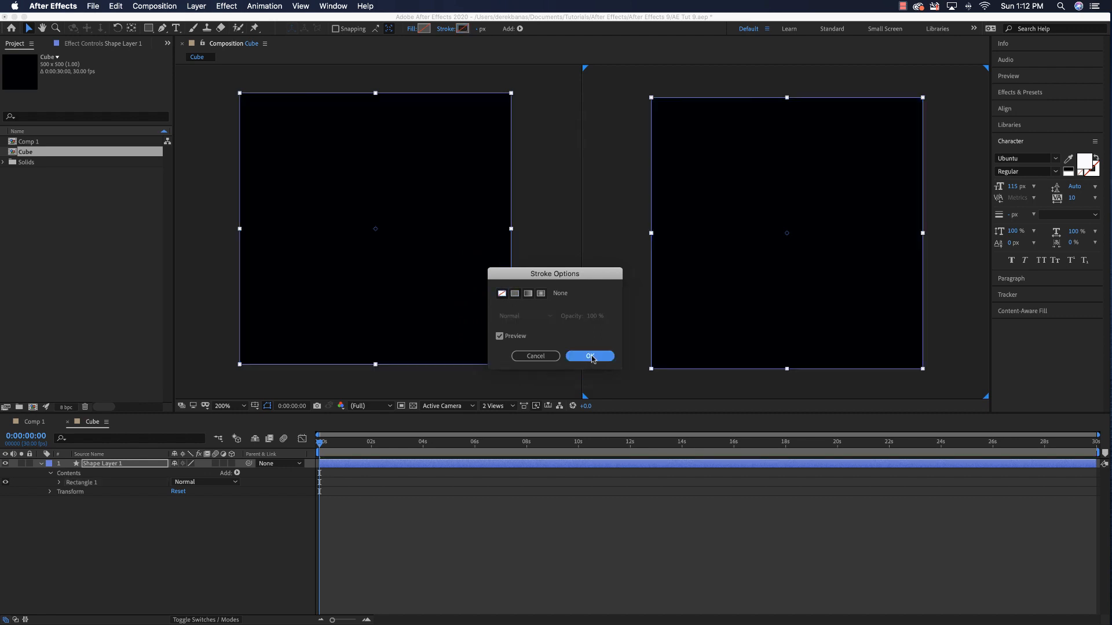
Set the rectangle's fill type to Solid Color.
{"action": "left_click", "coordinate": [410, 30]}
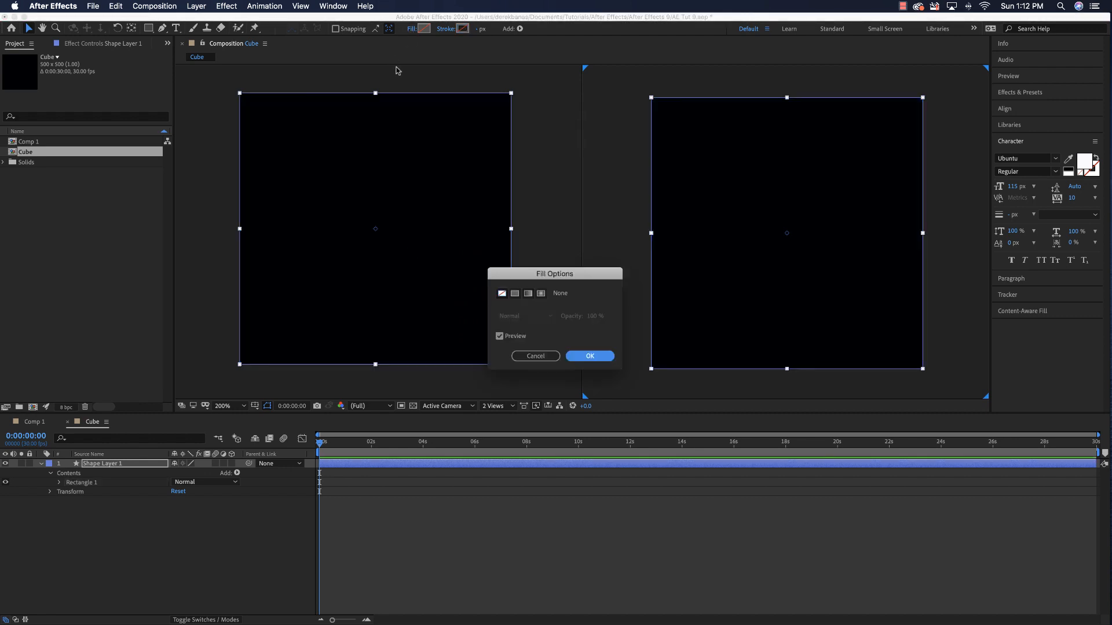
{"action": "left_click", "coordinate": [515, 294]}
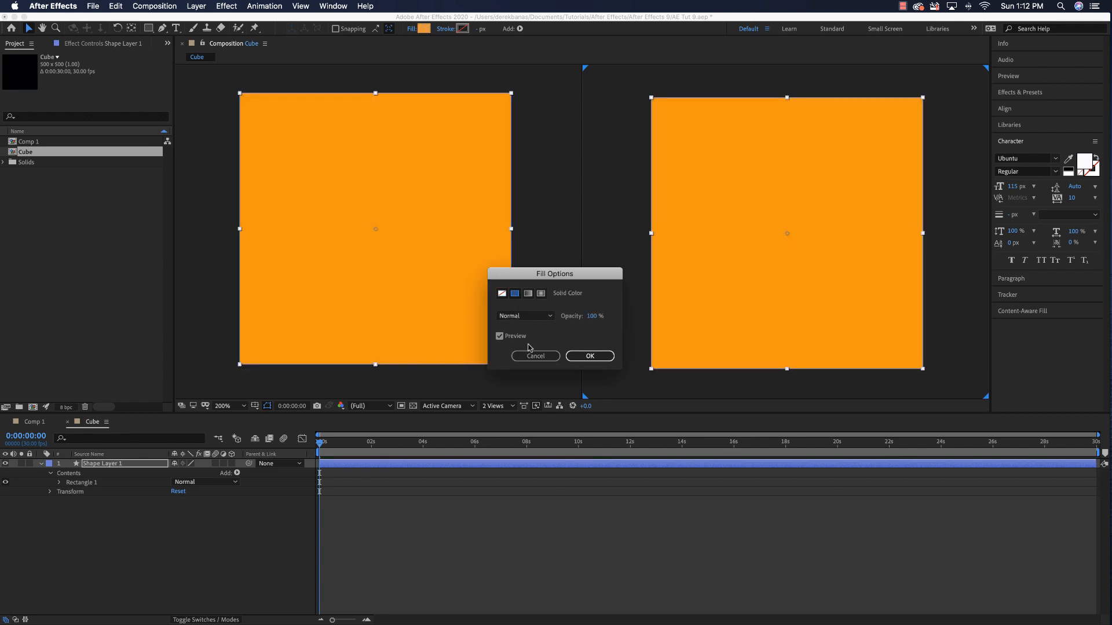
{"action": "left_click", "coordinate": [586, 358]}
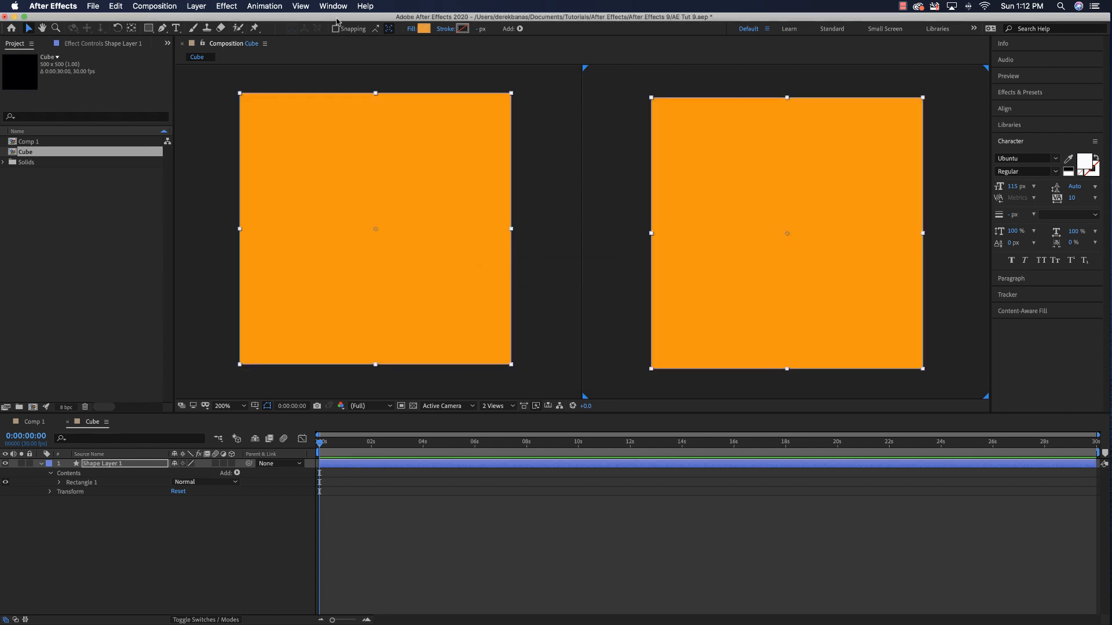
Change the rectangle's fill color to muted green 40A359.
{"action": "left_click", "coordinate": [424, 29]}
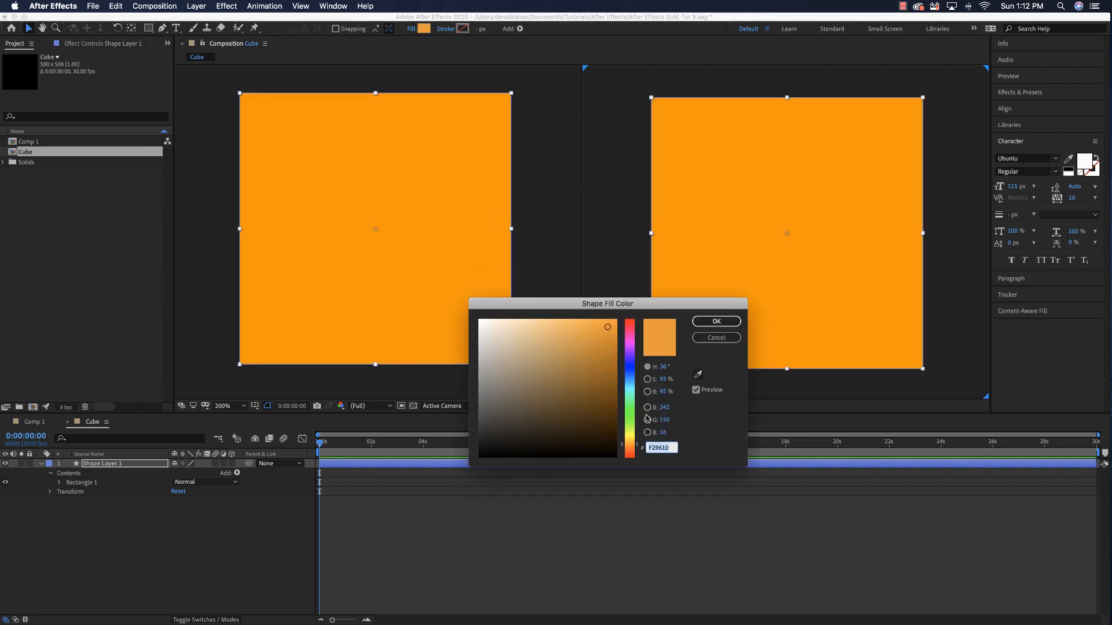
{"action": "left_click", "coordinate": [633, 380]}
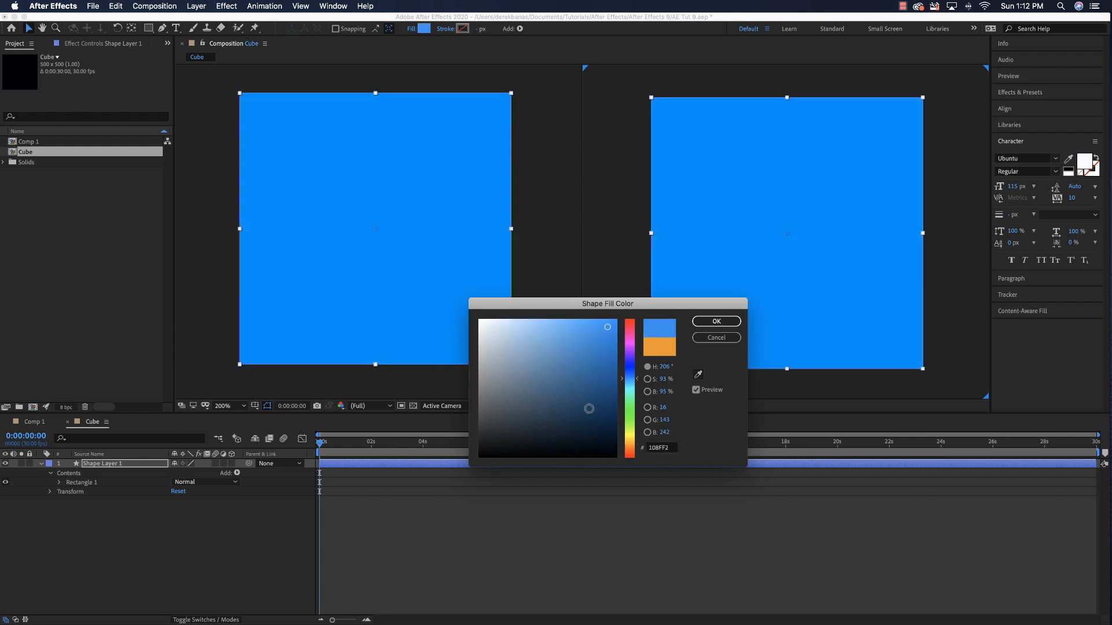
{"action": "left_click", "coordinate": [632, 384]}
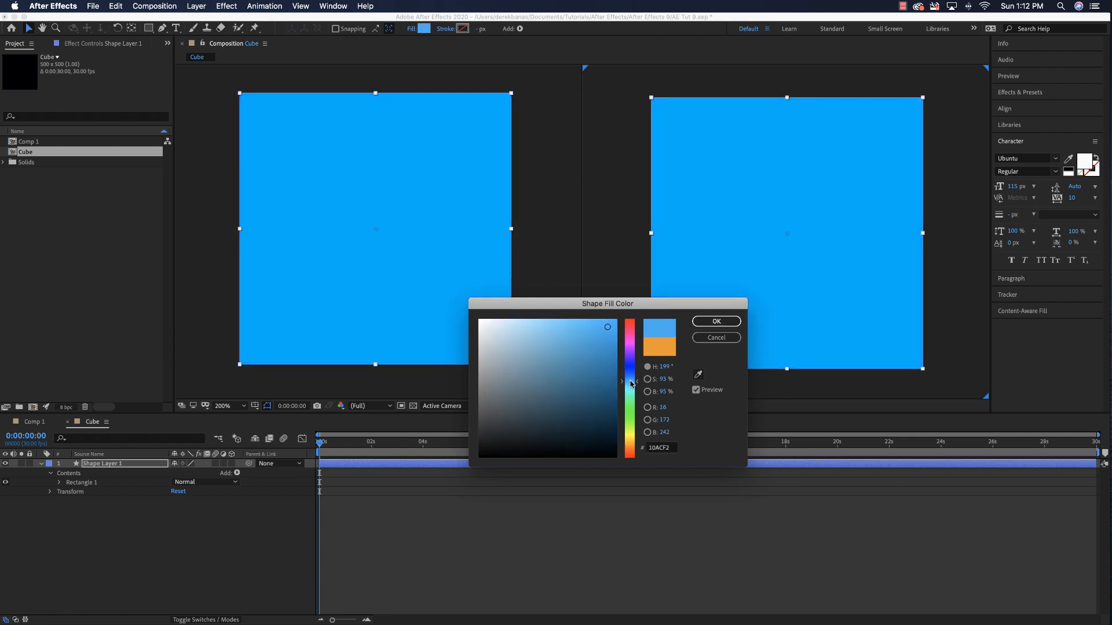
{"action": "left_click", "coordinate": [598, 345]}
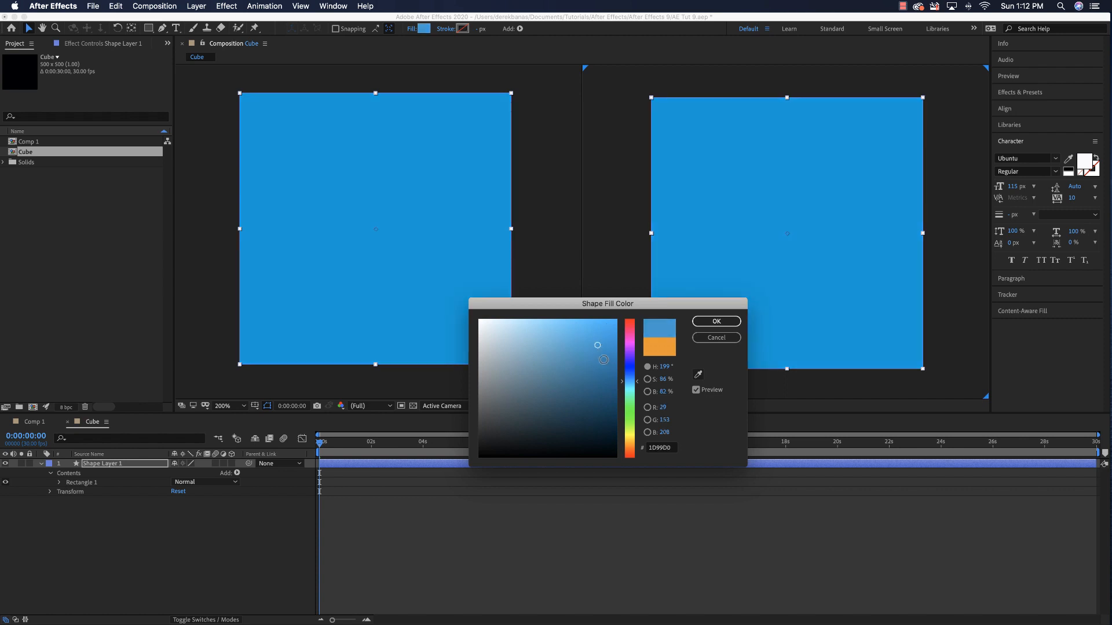
{"action": "left_click", "coordinate": [630, 409]}
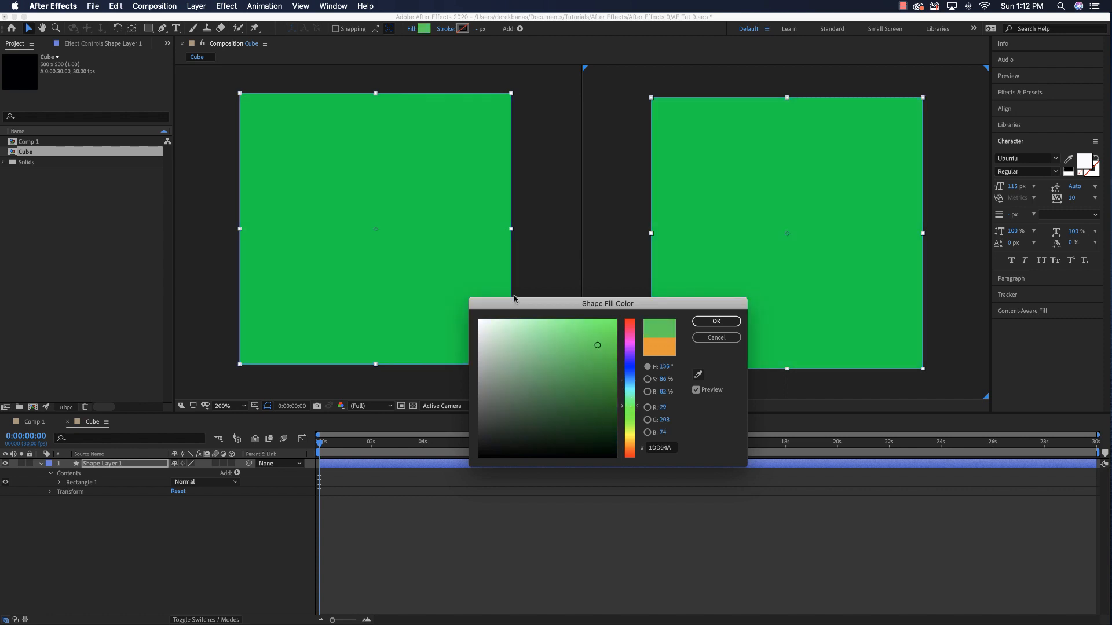
{"action": "left_click", "coordinate": [591, 373]}
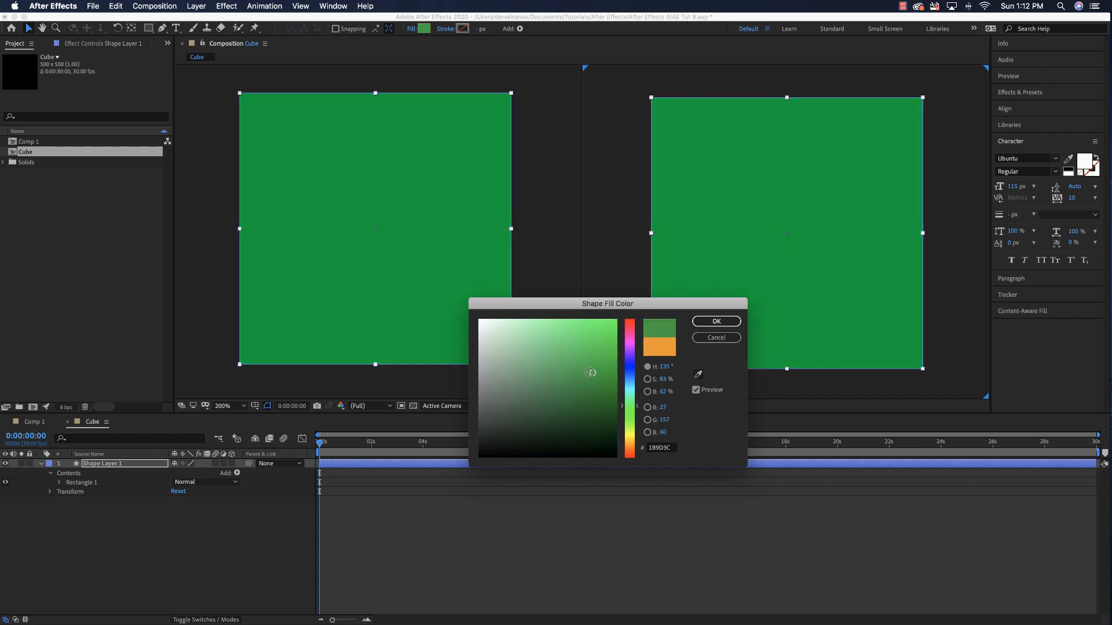
{"action": "left_click", "coordinate": [581, 372]}
{"action": "left_click", "coordinate": [568, 358]}
{"action": "left_click", "coordinate": [562, 368]}
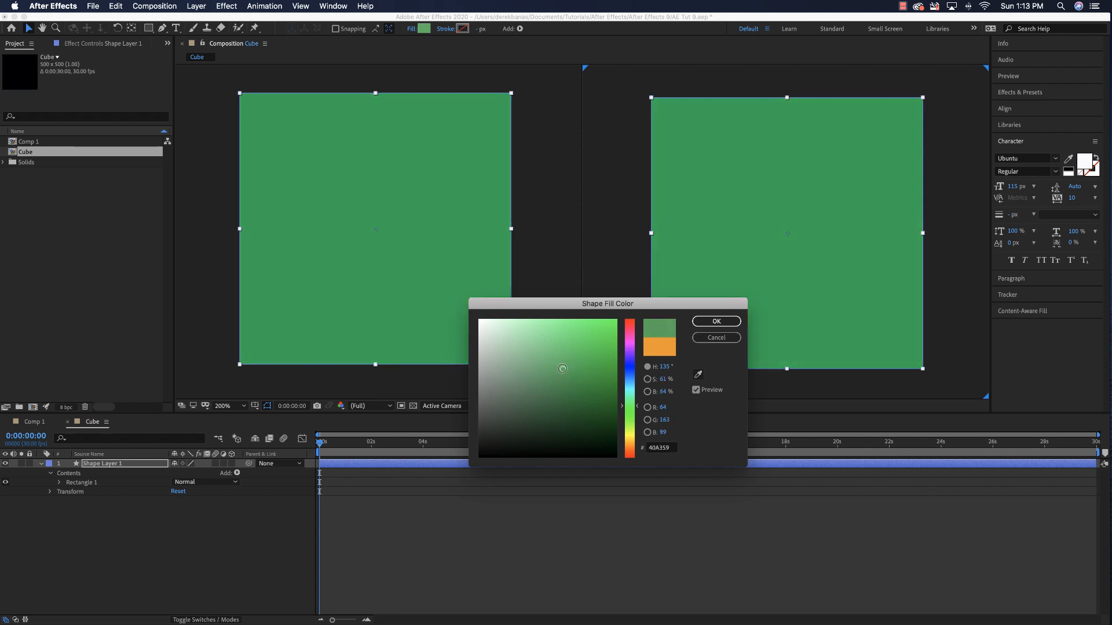
{"action": "left_click", "coordinate": [716, 321]}
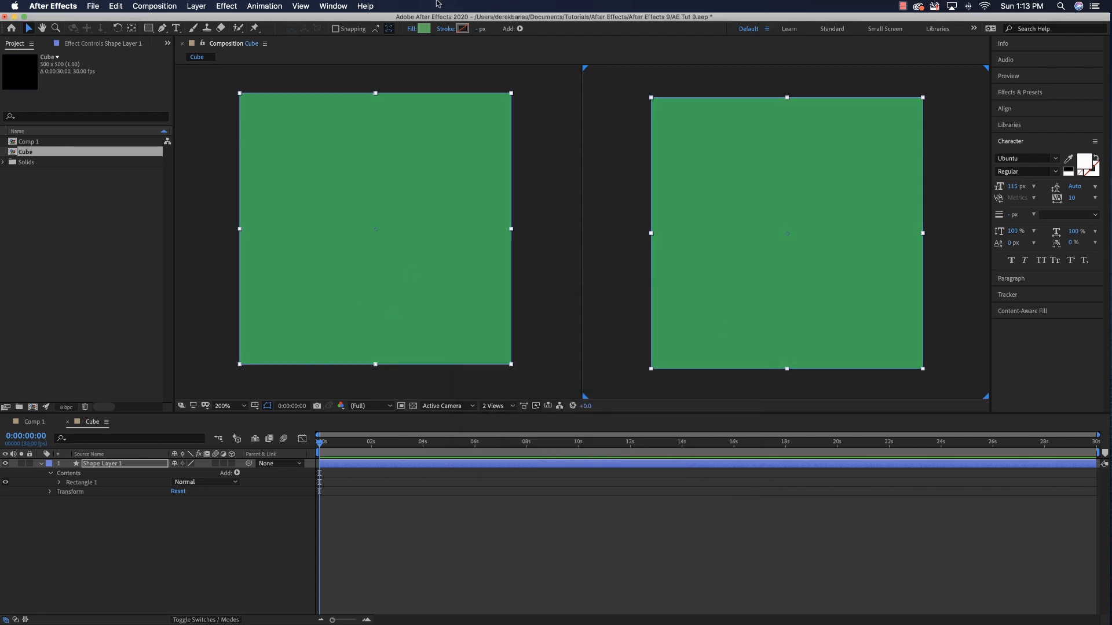
{"action": "left_click", "coordinate": [423, 29]}
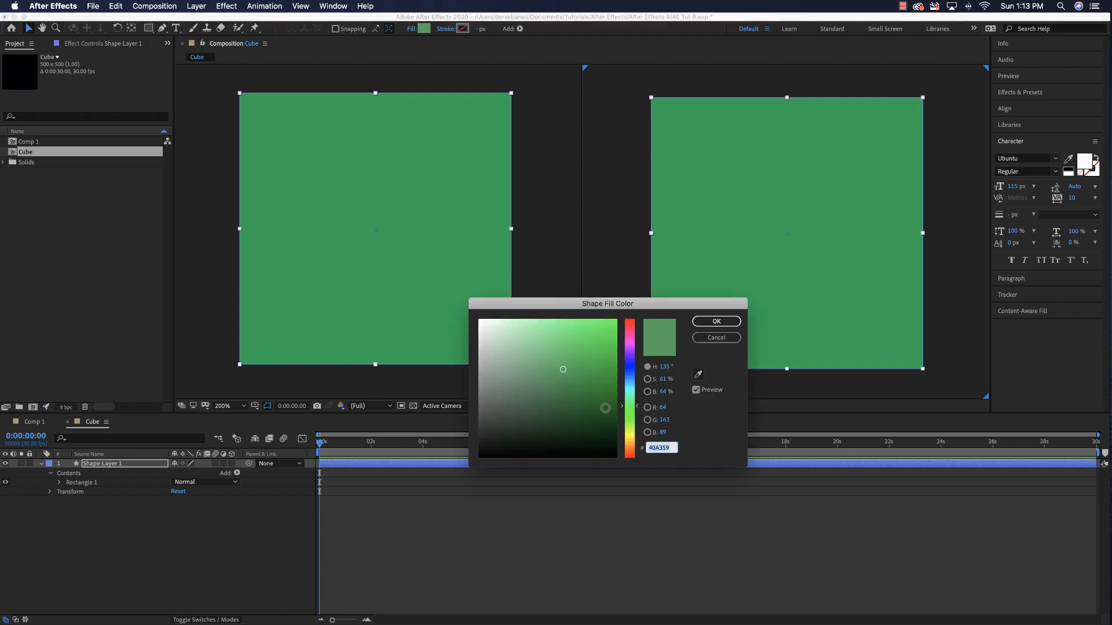
{"action": "key", "text": "Return"}
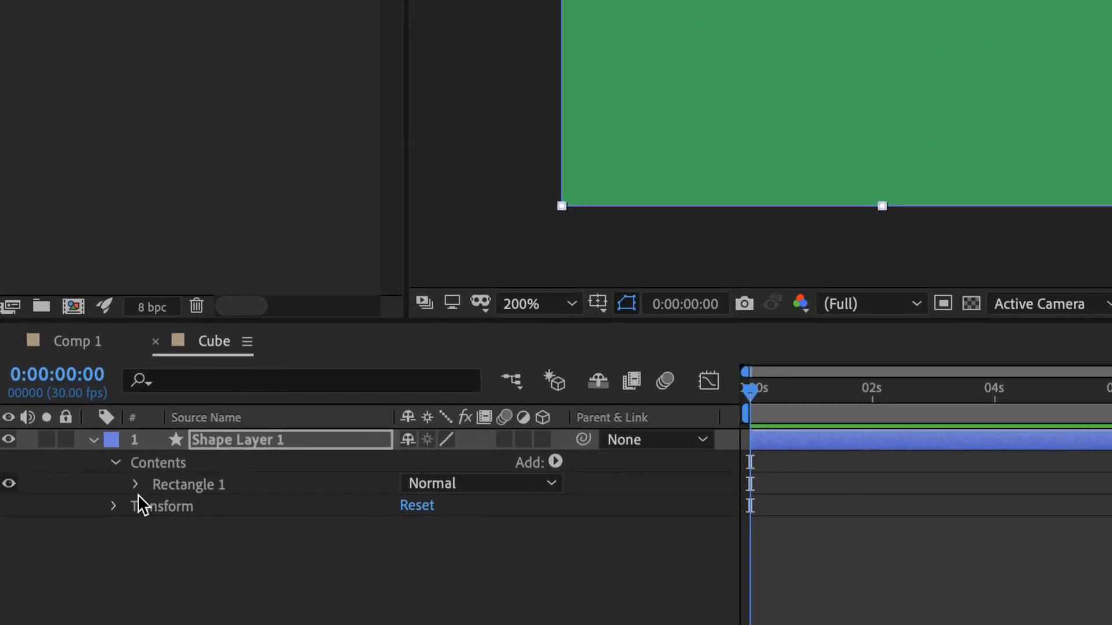
Reduce the rectangle shape layer's opacity to 40% and rename the layer Right.
{"action": "left_click", "coordinate": [113, 506]}
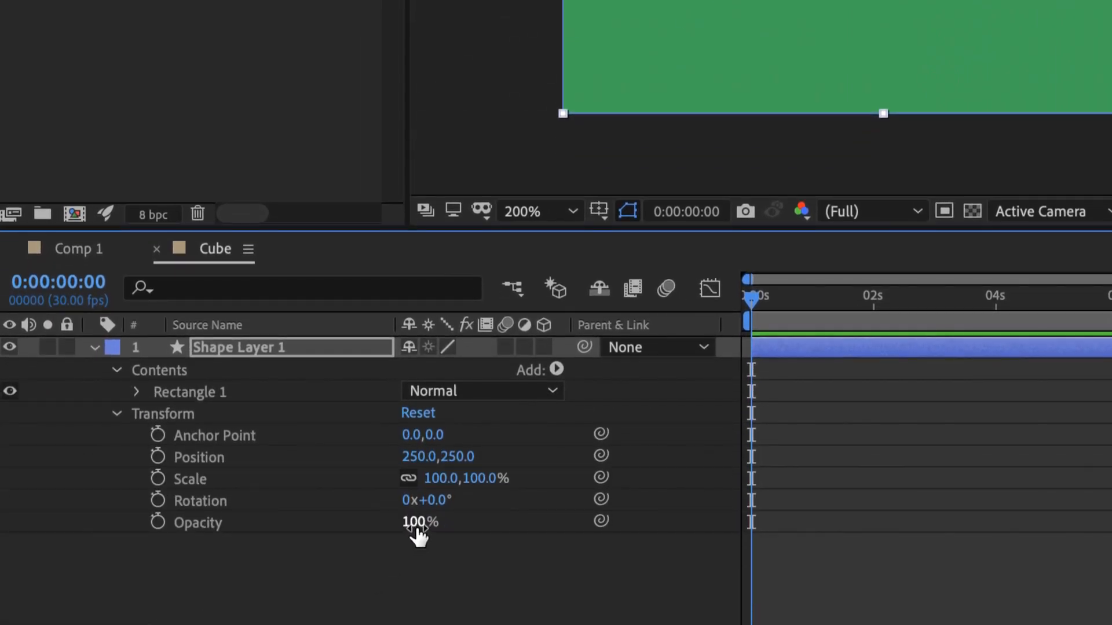
{"action": "left_click_drag", "start_coordinate": [417, 523], "coordinate": [348, 531]}
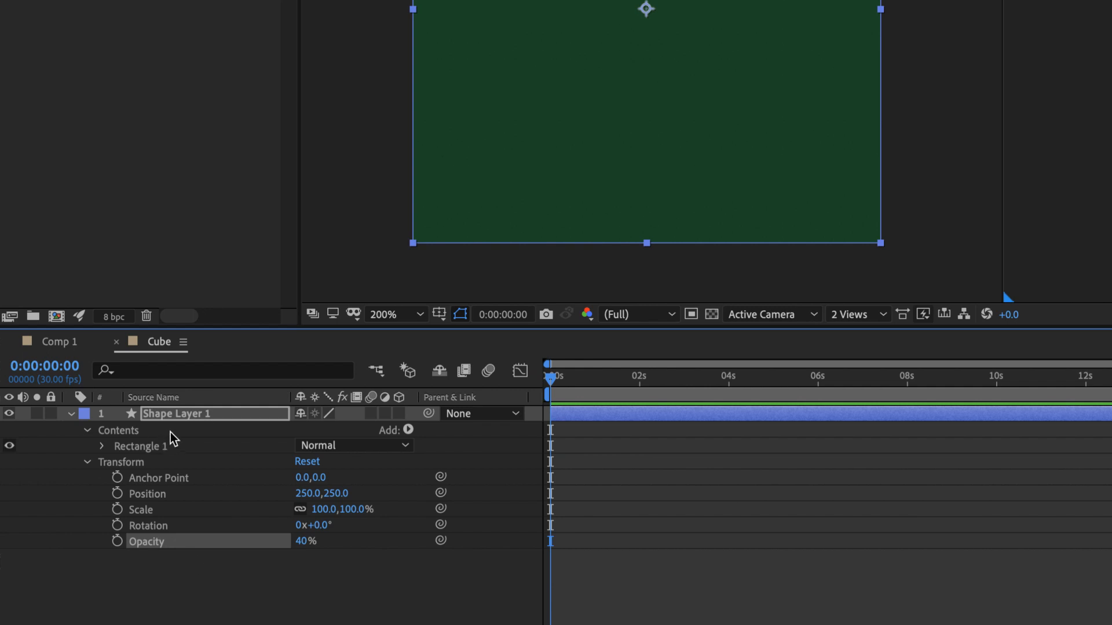
{"action": "left_click", "coordinate": [178, 413]}
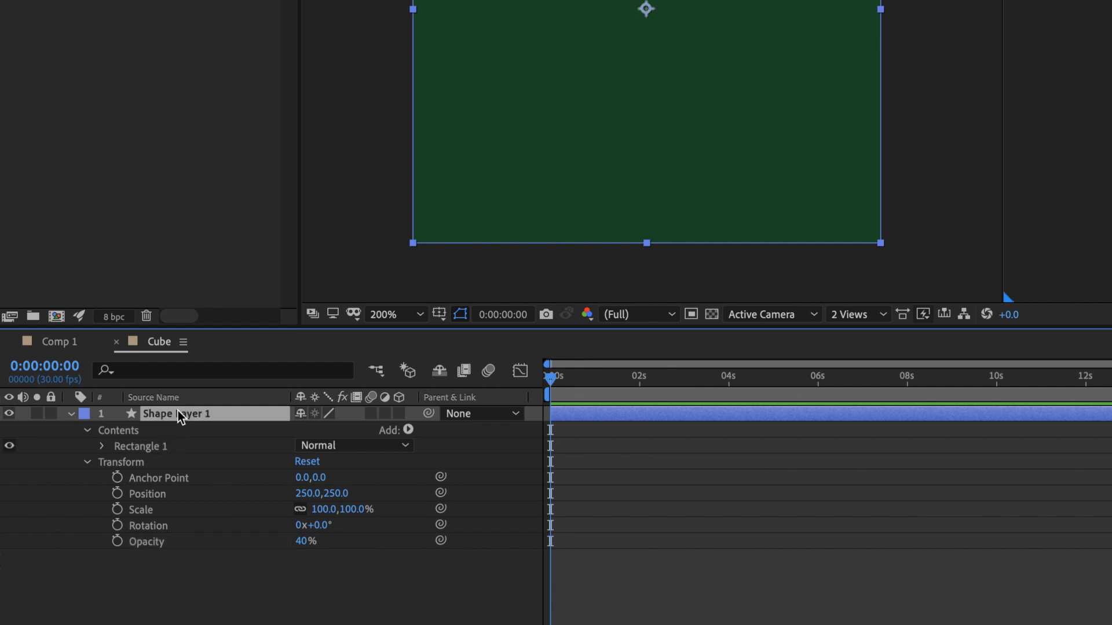
{"action": "key", "text": "Return"}
{"action": "type", "text": "Rigf"}
{"action": "key", "text": "BackSpace"}
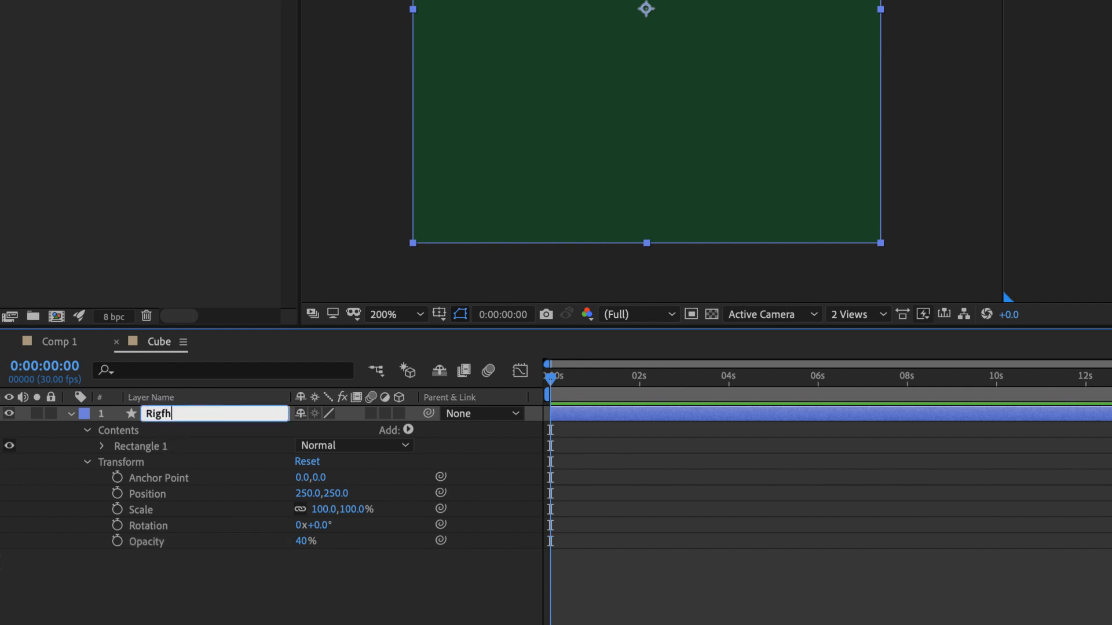
{"action": "type", "text": "ht"}
{"action": "key", "text": "Return"}
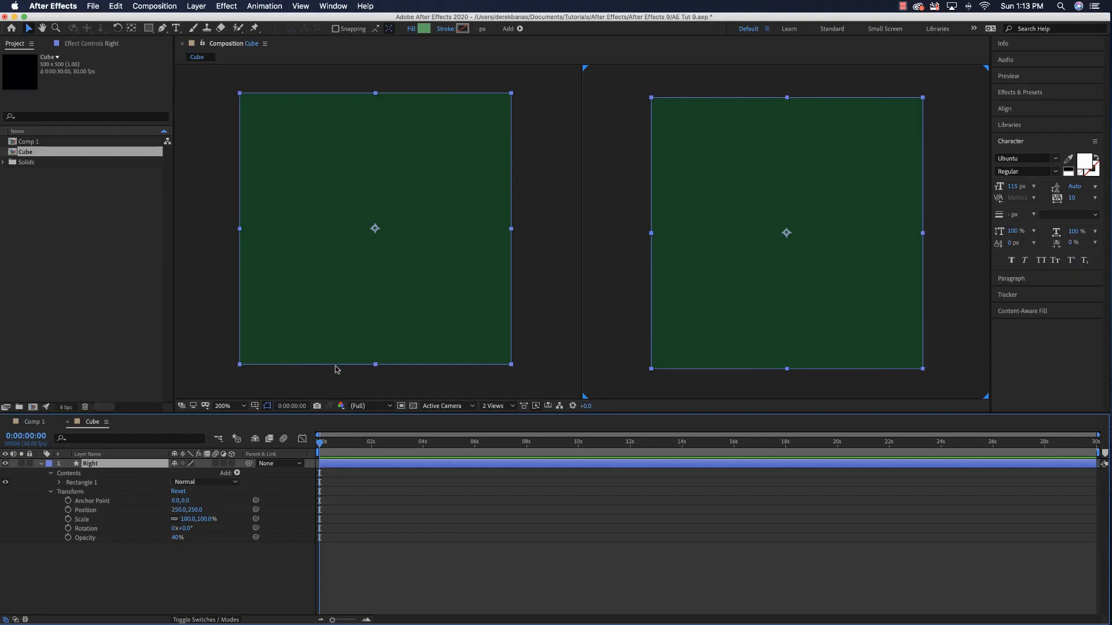
Set one of the two composition views to Custom View 1 and make the Right layer a 3D layer.
{"action": "left_click", "coordinate": [538, 130]}
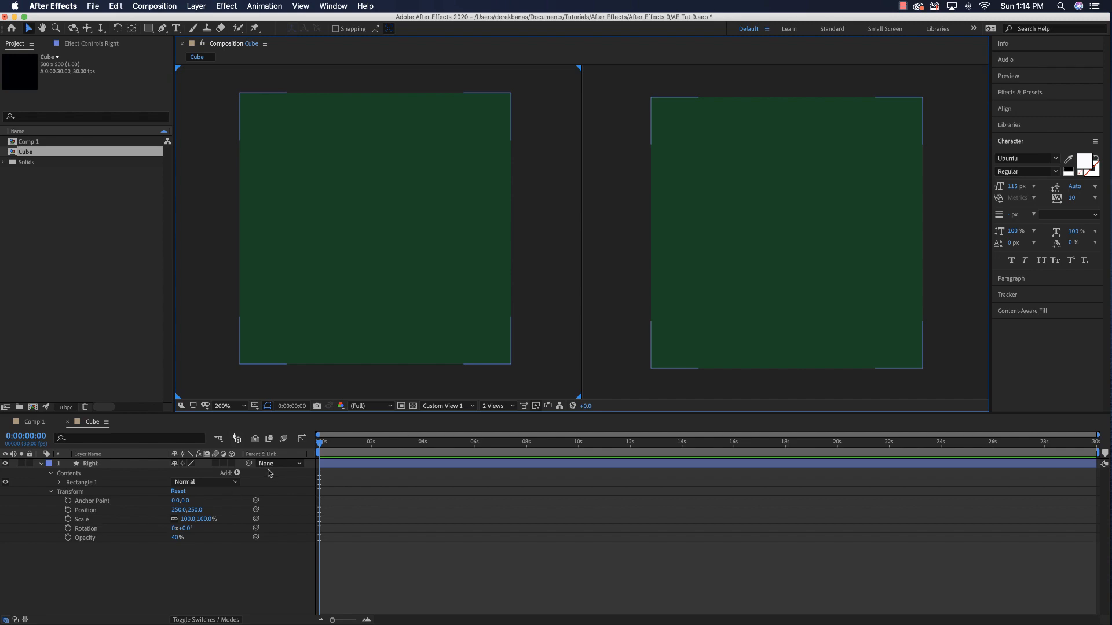
{"action": "left_click", "coordinate": [231, 463]}
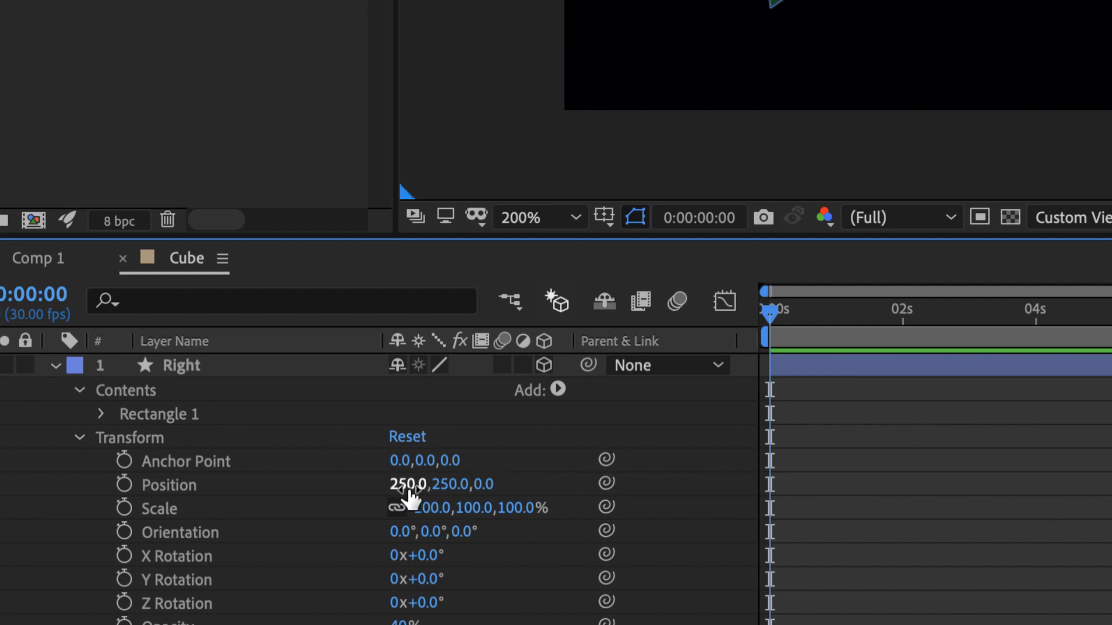
Try moving the Right layer to X position 500 and rotating it about its Y axis, and undo both changes.
{"action": "left_click", "coordinate": [403, 487]}
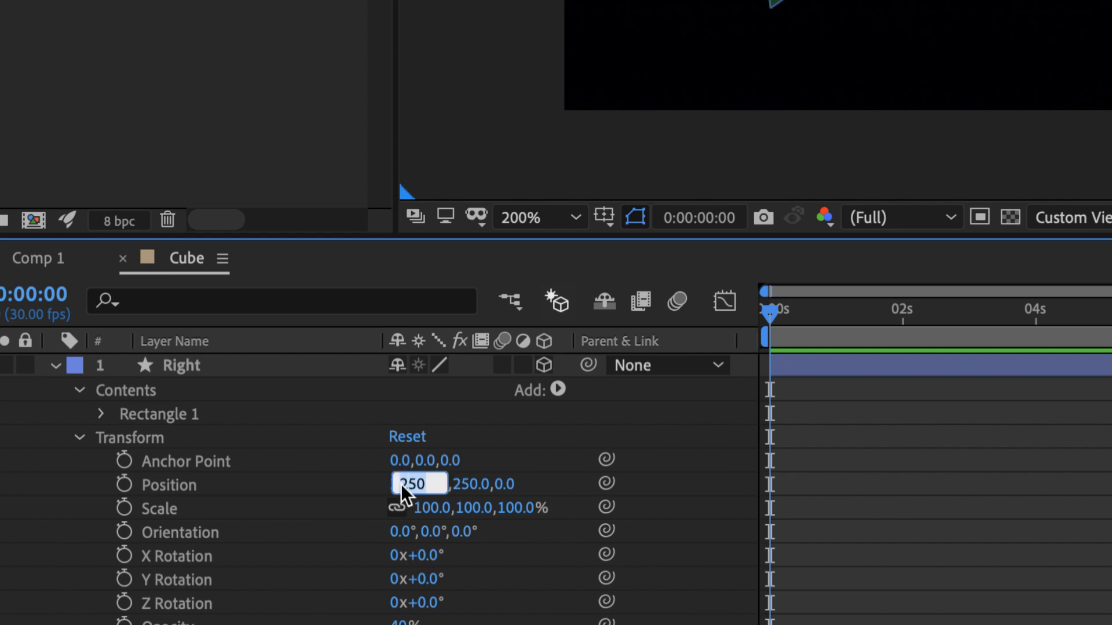
{"action": "type", "text": "500"}
{"action": "key", "text": "Return"}
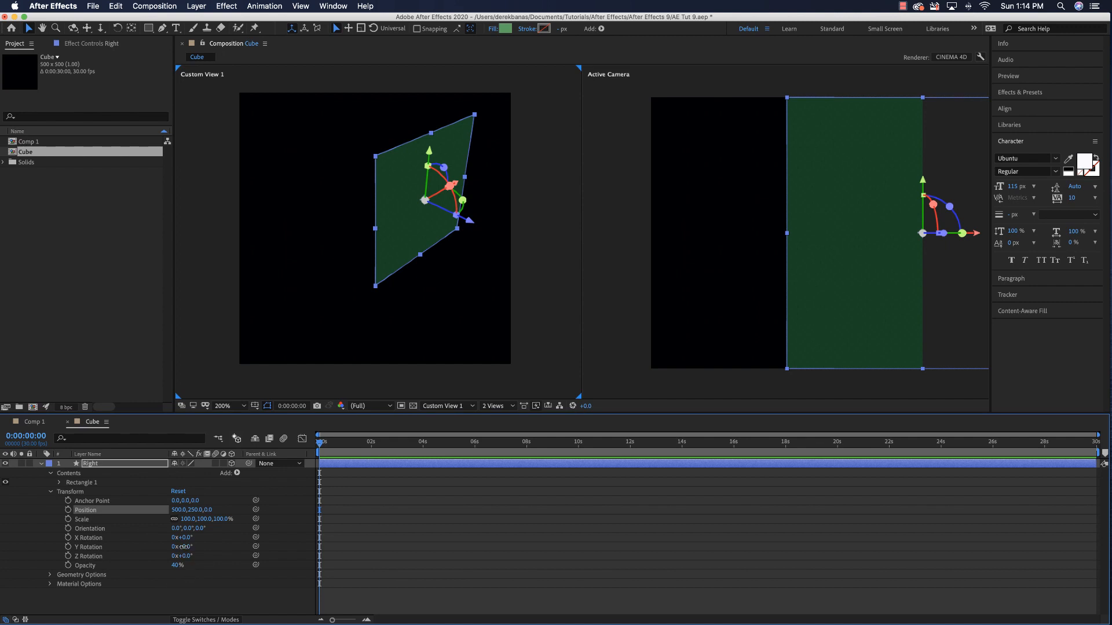
{"action": "left_click_drag", "start_coordinate": [183, 546], "coordinate": [226, 547]}
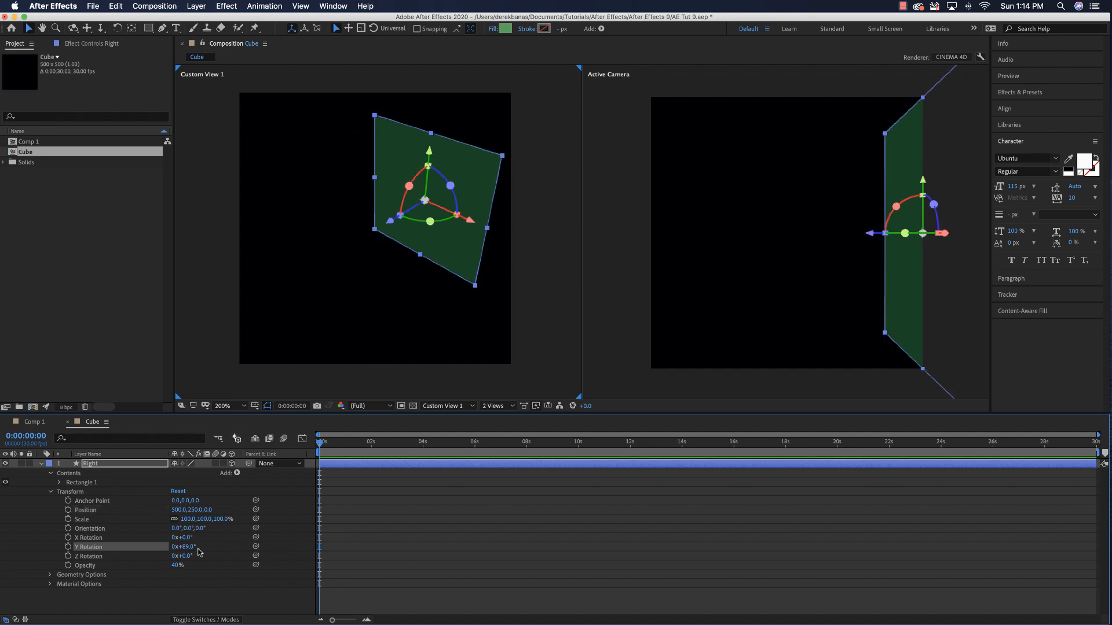
{"action": "key", "text": "super+z"}
{"action": "key", "text": "super+z"}
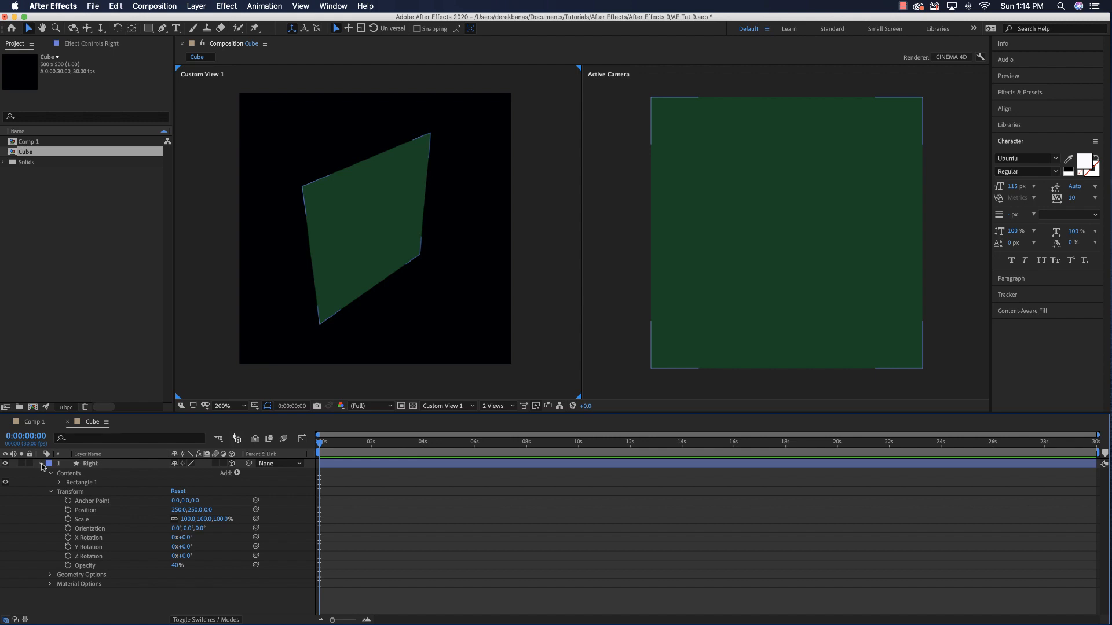
Collapse the Right layer's properties and duplicate the layer five times, making six layers for the cube faces.
{"action": "left_click", "coordinate": [41, 464]}
{"action": "left_click", "coordinate": [97, 465]}
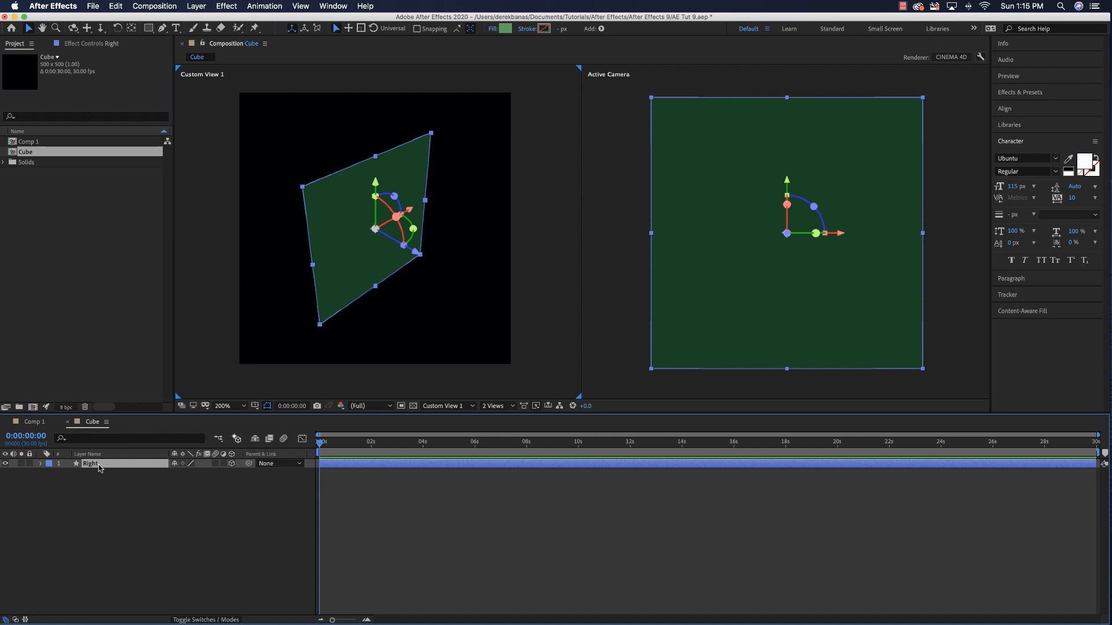
{"action": "key", "text": "super+d"}
{"action": "key", "text": "super+d"}
{"action": "key", "text": "super+d"}
{"action": "key", "text": "super+d"}
{"action": "key", "text": "super+d"}
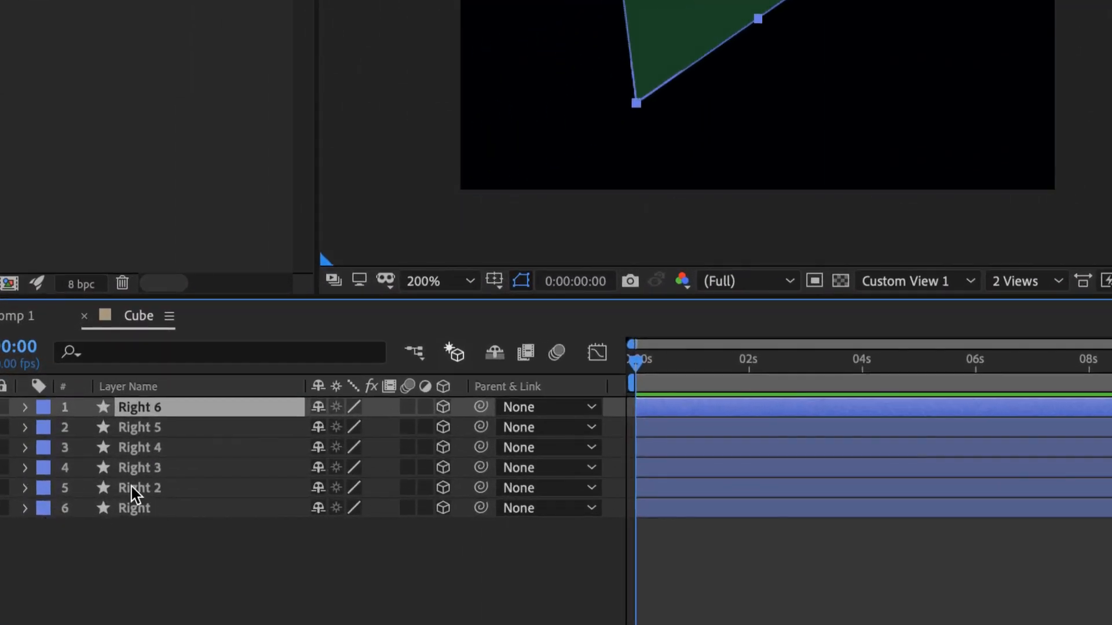
Rename the Right 2 layer as Left and the Right 3 layer as Top.
{"action": "left_click", "coordinate": [135, 489]}
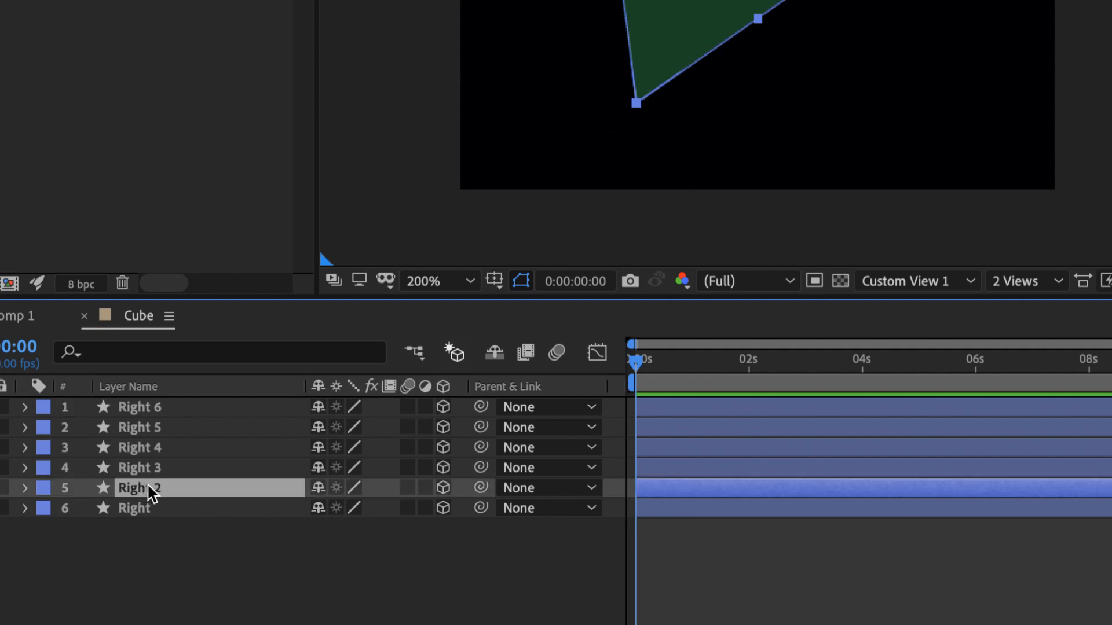
{"action": "key", "text": "Return"}
{"action": "type", "text": "Left"}
{"action": "key", "text": "Return"}
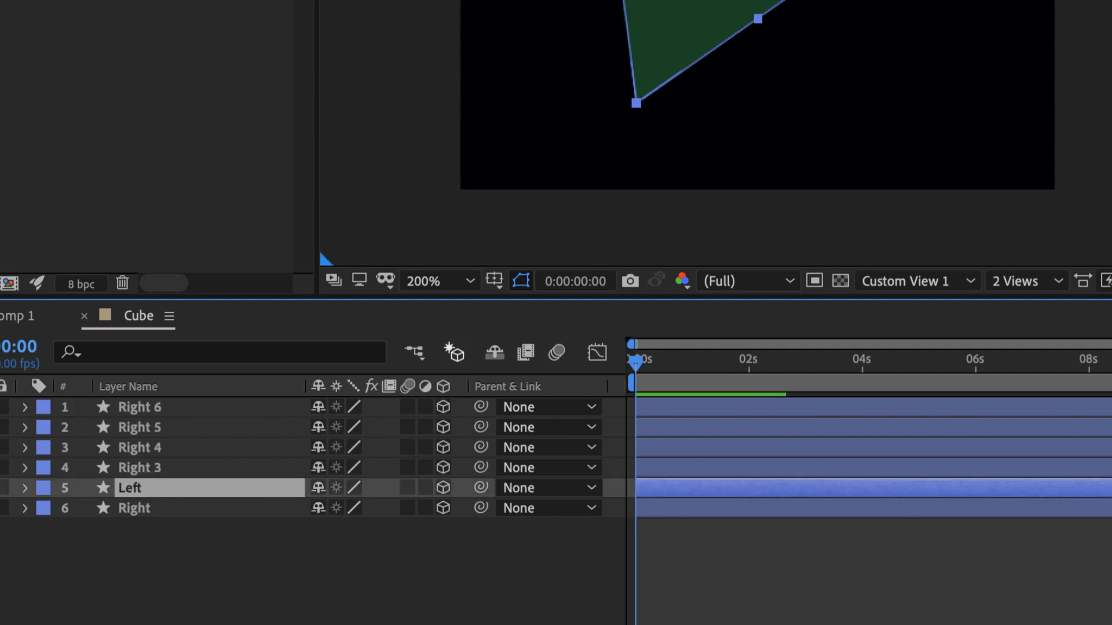
{"action": "left_click", "coordinate": [151, 467]}
{"action": "key", "text": "Return"}
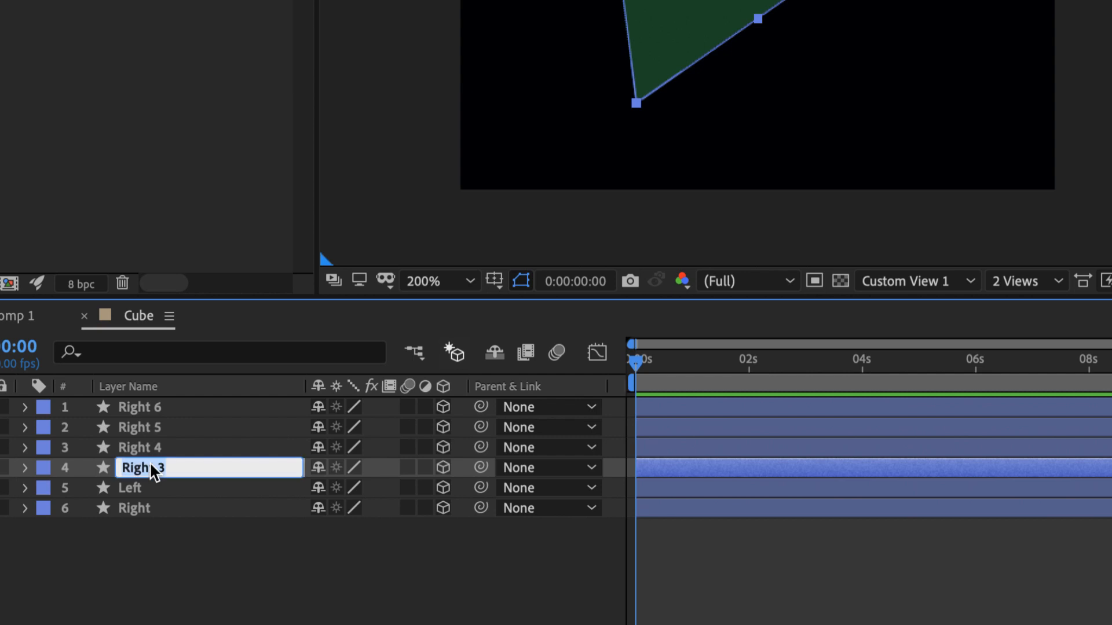
{"action": "type", "text": "Top"}
{"action": "key", "text": "Return"}
Rename the Right 4 layer as Bottom and the Right 5 layer as Back.
{"action": "left_click", "coordinate": [143, 451]}
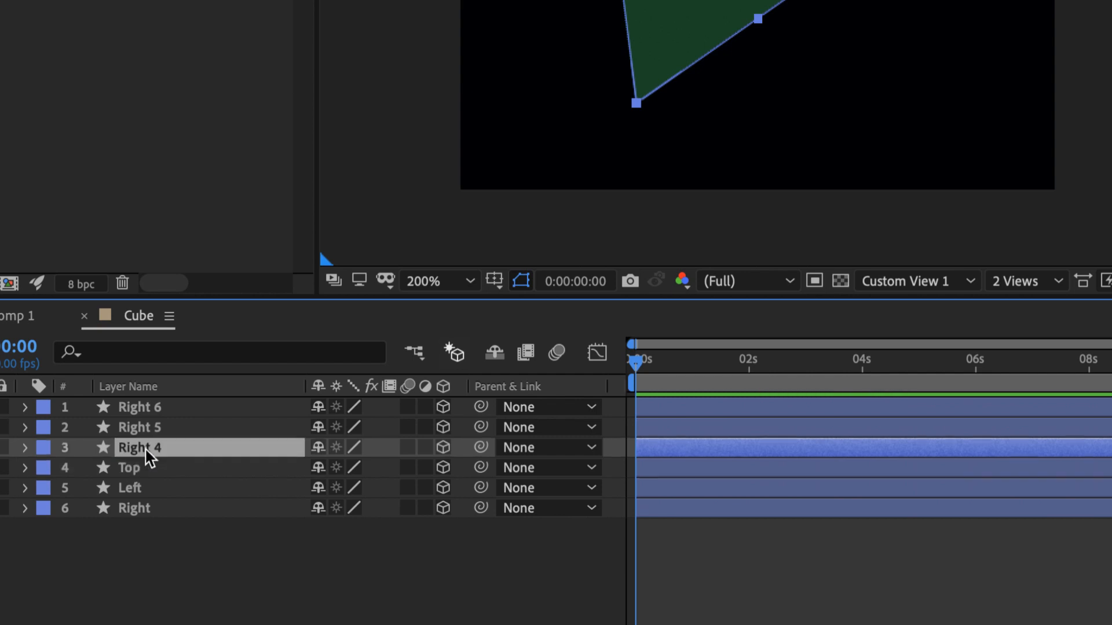
{"action": "key", "text": "Return"}
{"action": "type", "text": "Bottom"}
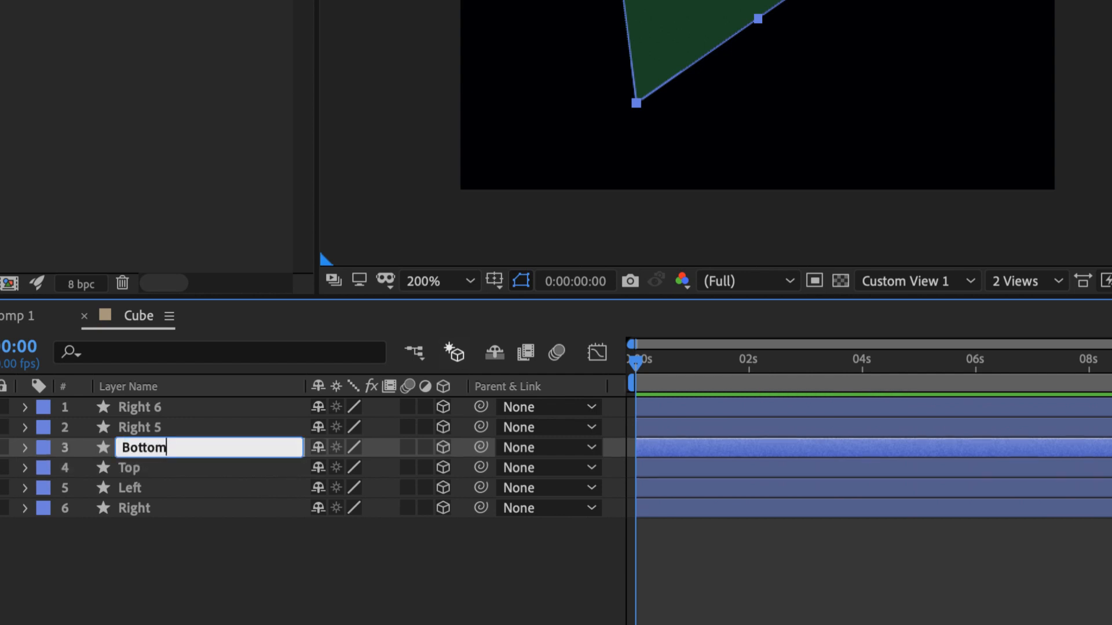
{"action": "key", "text": "Return"}
{"action": "left_click", "coordinate": [152, 422]}
{"action": "key", "text": "Return"}
{"action": "type", "text": "Back"}
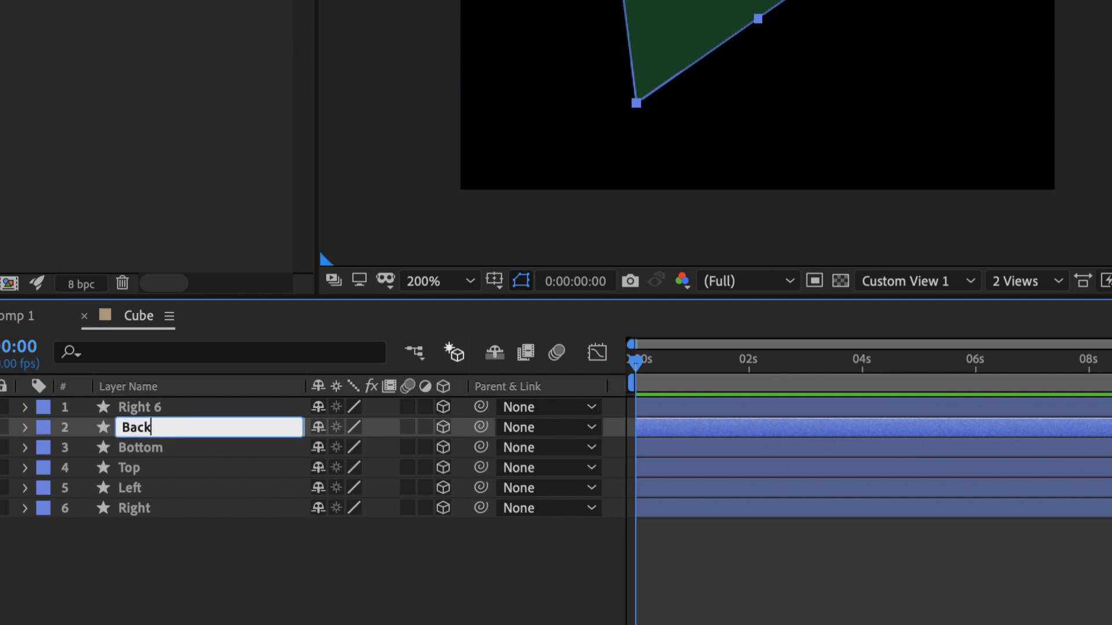
{"action": "key", "text": "Return"}
Rename the Right 6 layer as Front.
{"action": "left_click", "coordinate": [133, 407]}
{"action": "key", "text": "Return"}
{"action": "type", "text": "Front"}
{"action": "key", "text": "Return"}
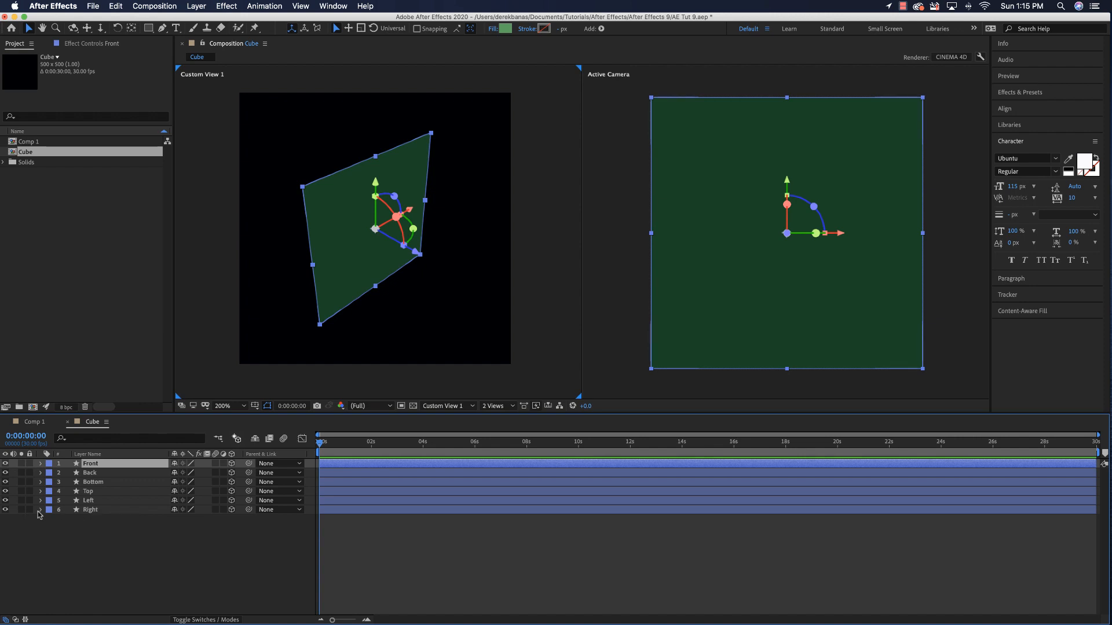
Set the Right layer's X position to 500 and its Y rotation to 90°, and collapse its properties.
{"action": "left_click", "coordinate": [99, 512]}
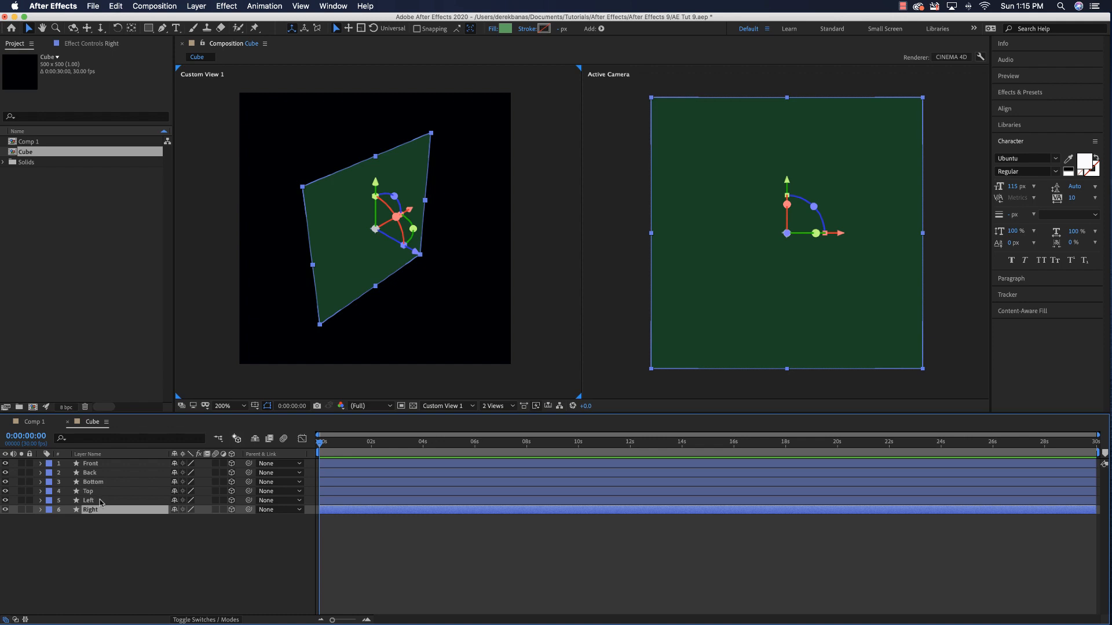
{"action": "left_click", "coordinate": [41, 509]}
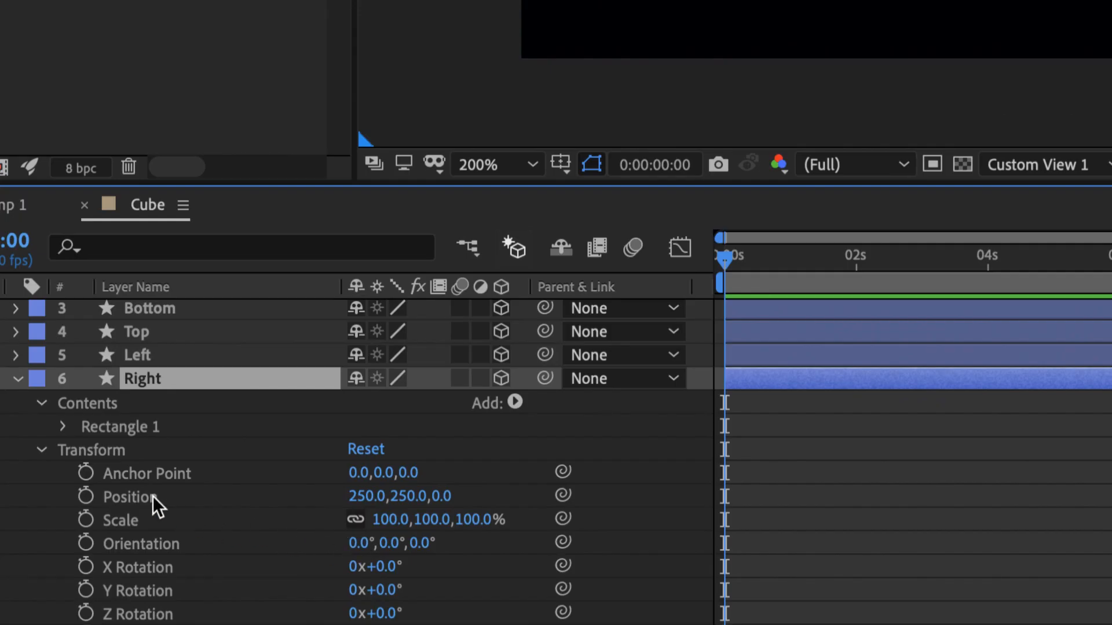
{"action": "left_click", "coordinate": [352, 500]}
{"action": "type", "text": "500"}
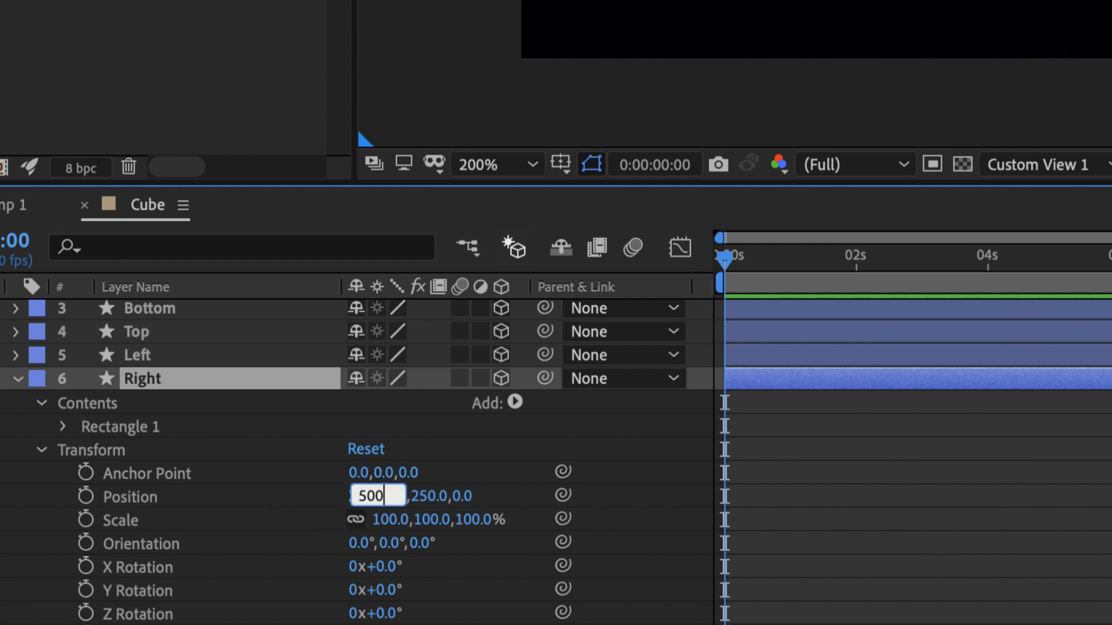
{"action": "key", "text": "Return"}
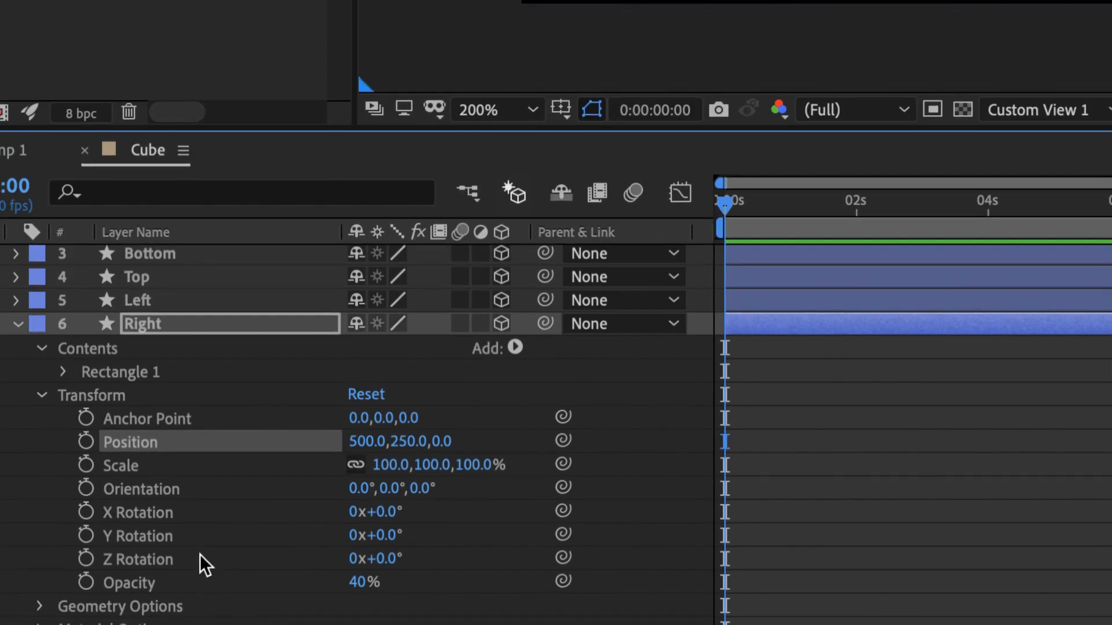
{"action": "left_click_drag", "start_coordinate": [380, 537], "coordinate": [405, 536]}
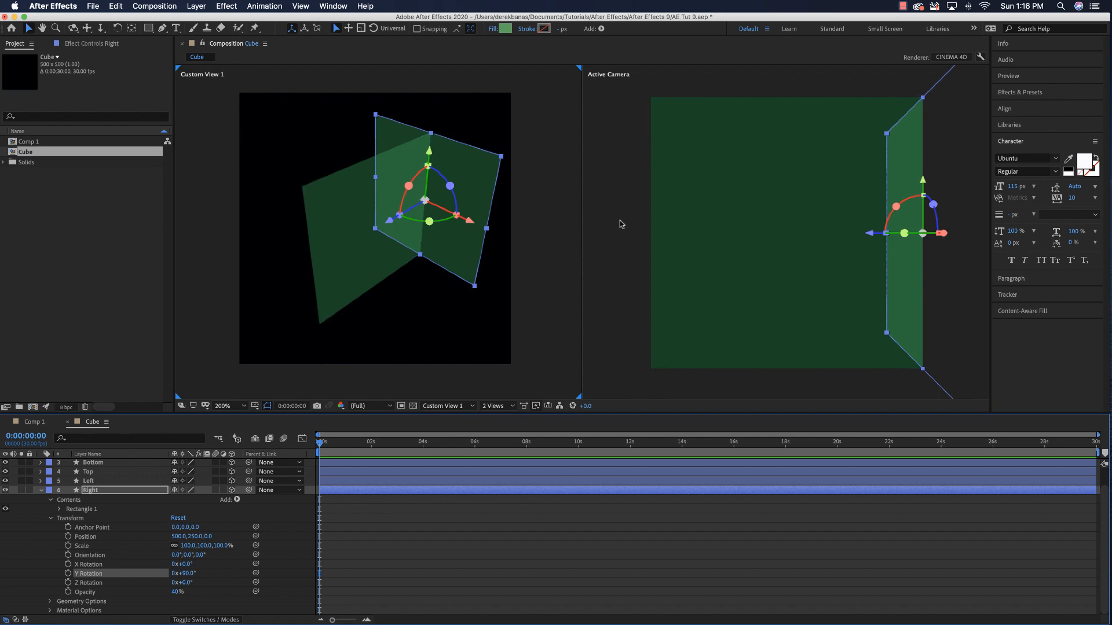
{"action": "left_click", "coordinate": [41, 490]}
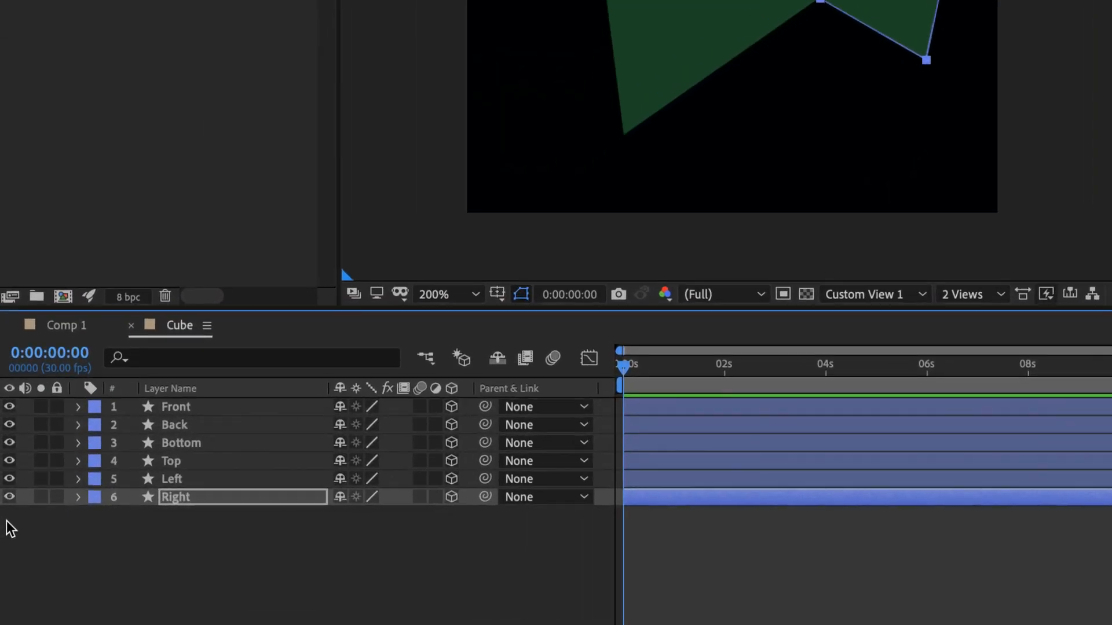
Set the Left layer's X position to 0 and its Y rotation to 90°, and collapse its properties.
{"action": "left_click", "coordinate": [78, 479]}
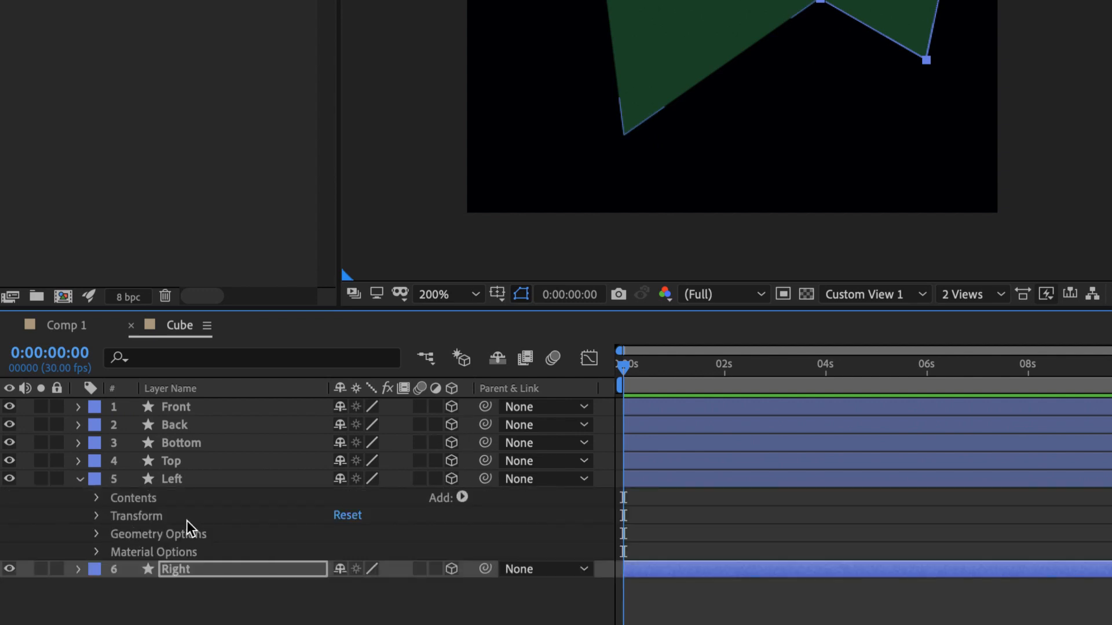
{"action": "left_click", "coordinate": [96, 516]}
{"action": "scroll", "coordinate": [134, 542], "scroll_direction": "down", "scroll_amount": 1}
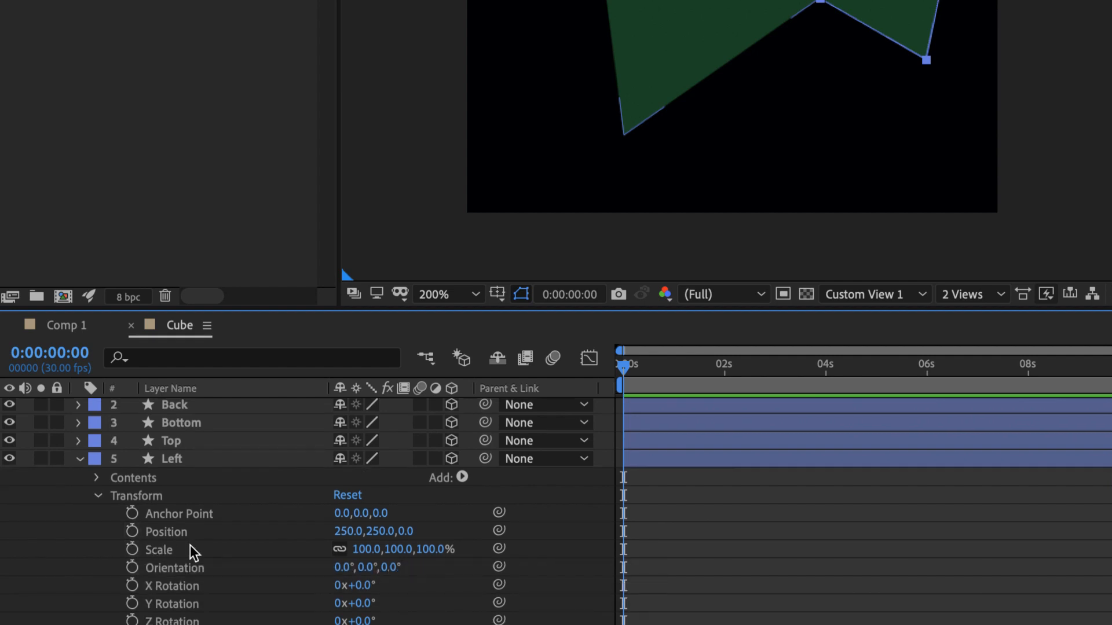
{"action": "left_click", "coordinate": [345, 533]}
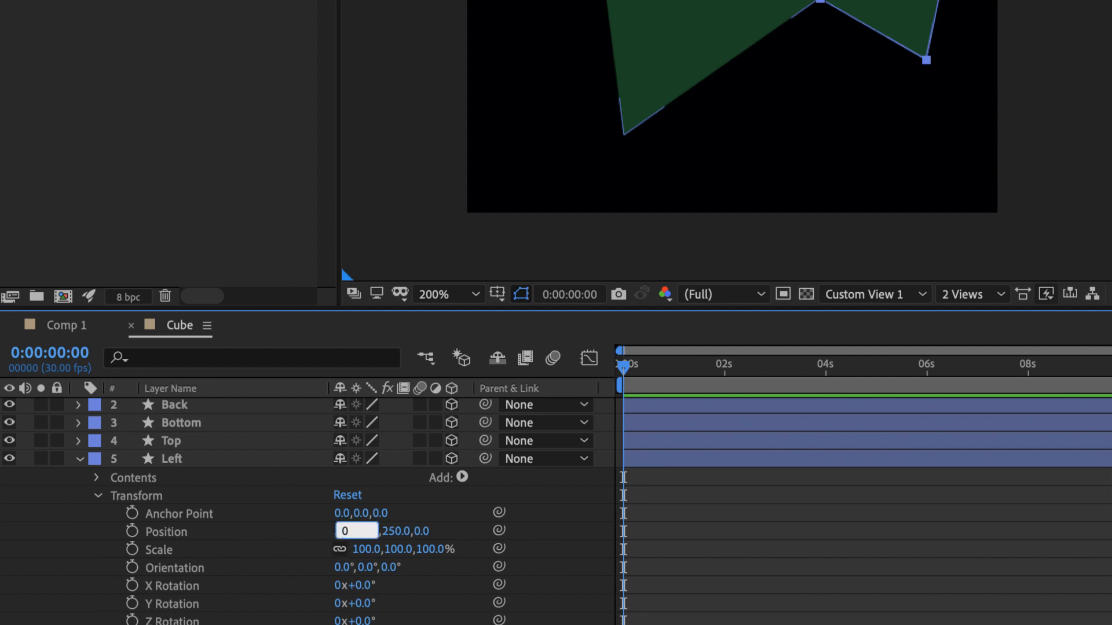
{"action": "type", "text": "0"}
{"action": "key", "text": "Return"}
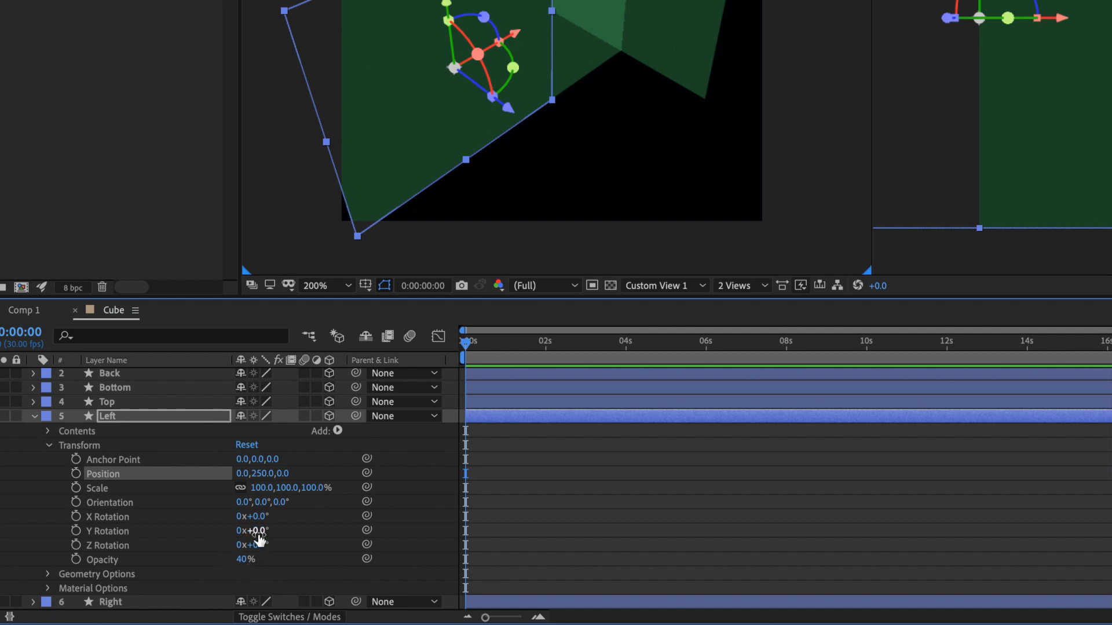
{"action": "left_click_drag", "start_coordinate": [255, 531], "coordinate": [332, 532]}
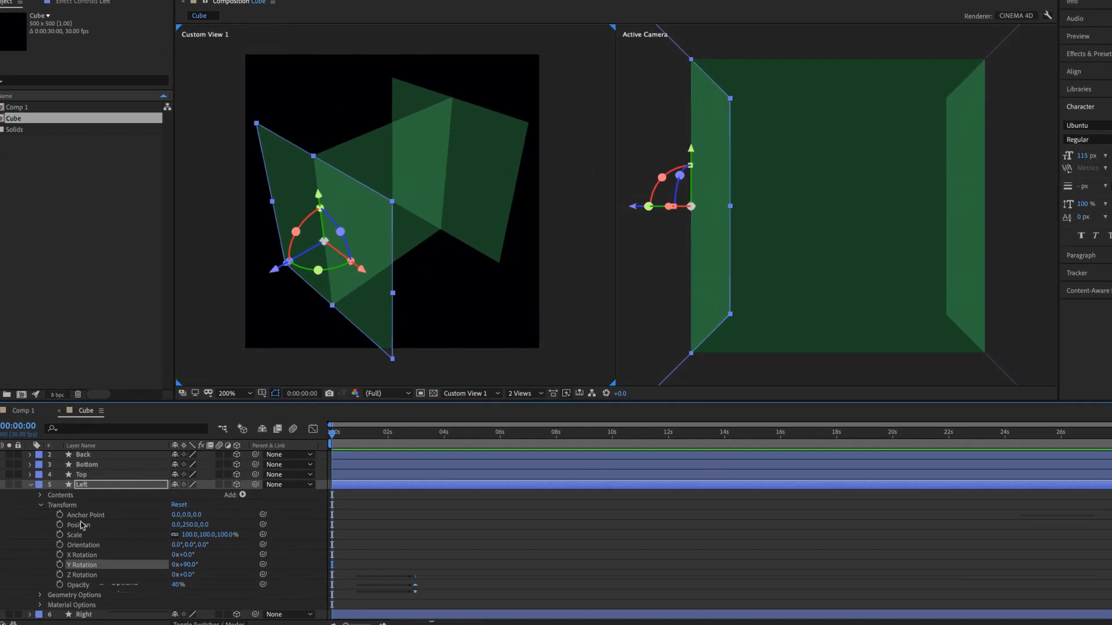
{"action": "left_click", "coordinate": [31, 487]}
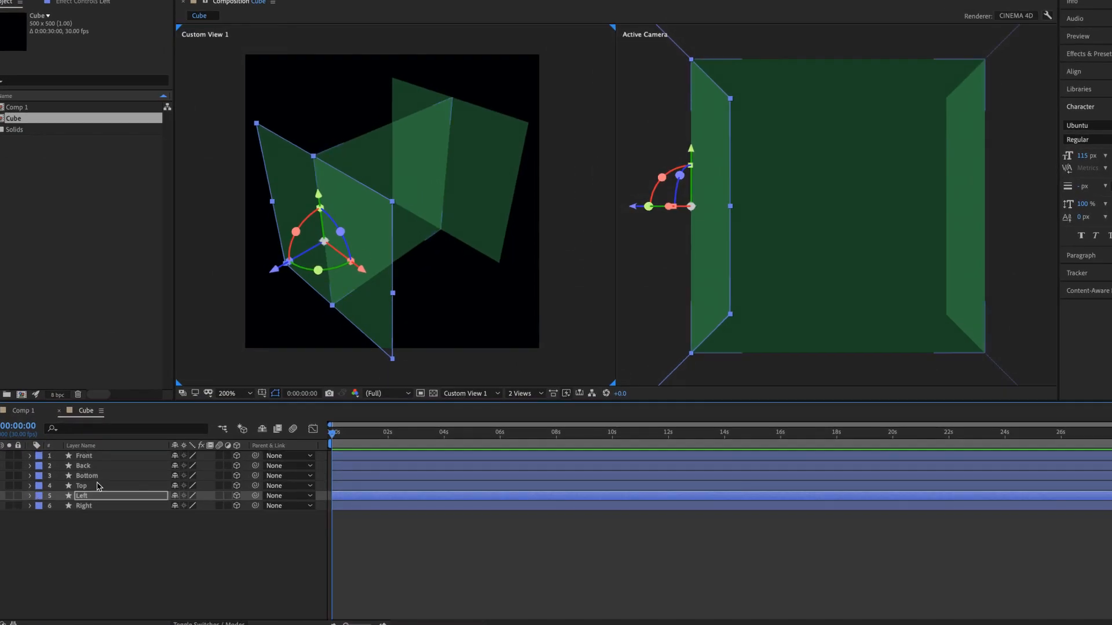
Set the Top layer's Y position to 0, rotate it about X to lie flat across the cube's top, and collapse its properties.
{"action": "left_click", "coordinate": [98, 487]}
{"action": "left_click", "coordinate": [30, 487]}
{"action": "left_click", "coordinate": [40, 506]}
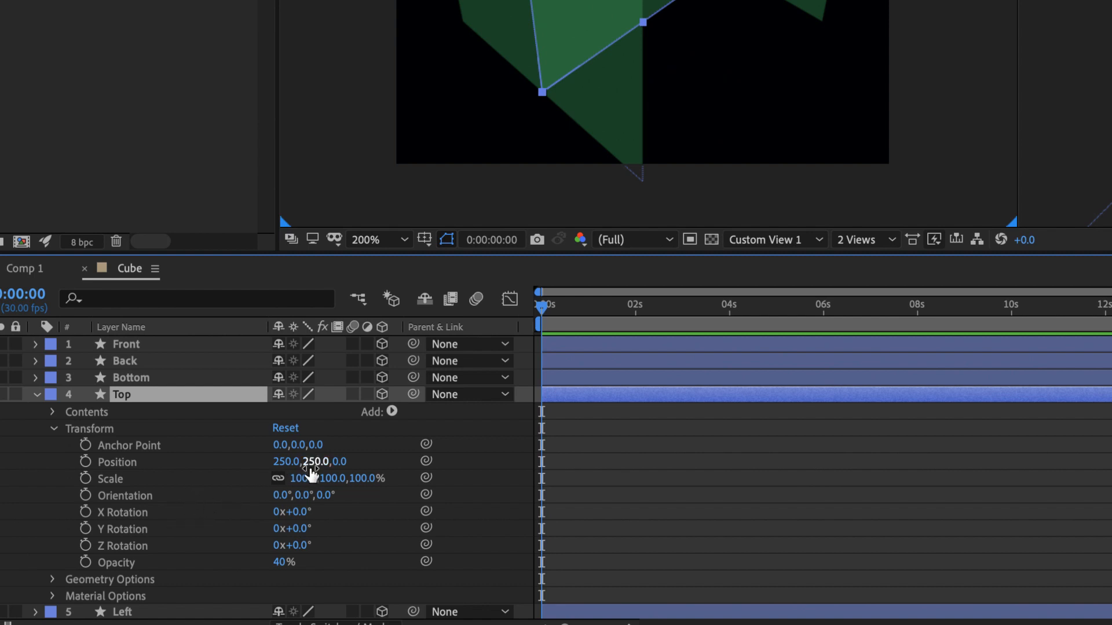
{"action": "type", "text": "0"}
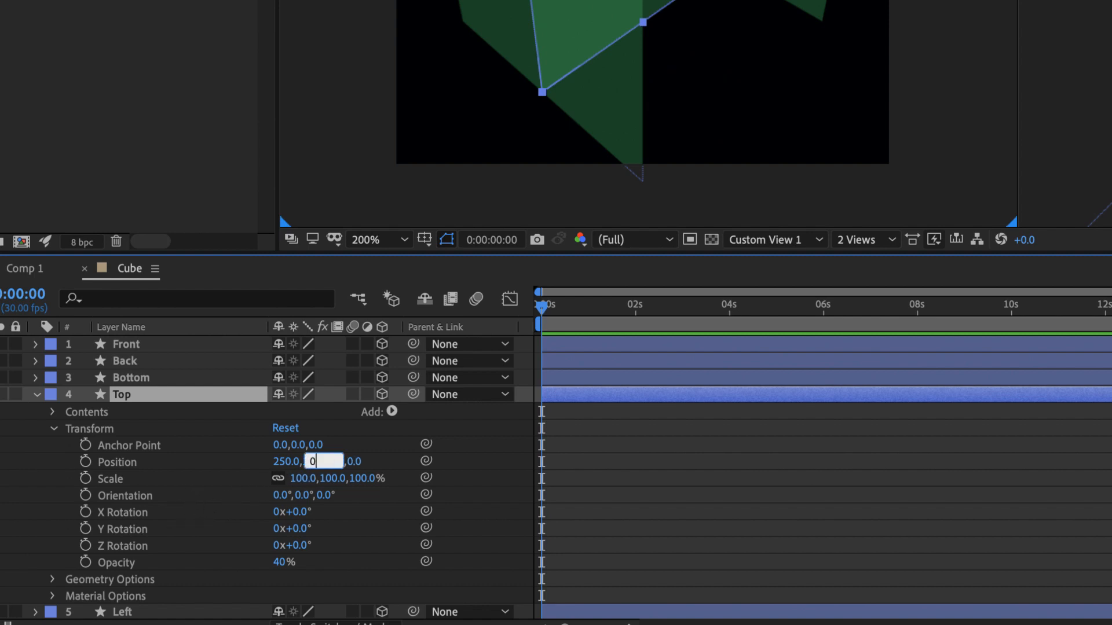
{"action": "key", "text": "Return"}
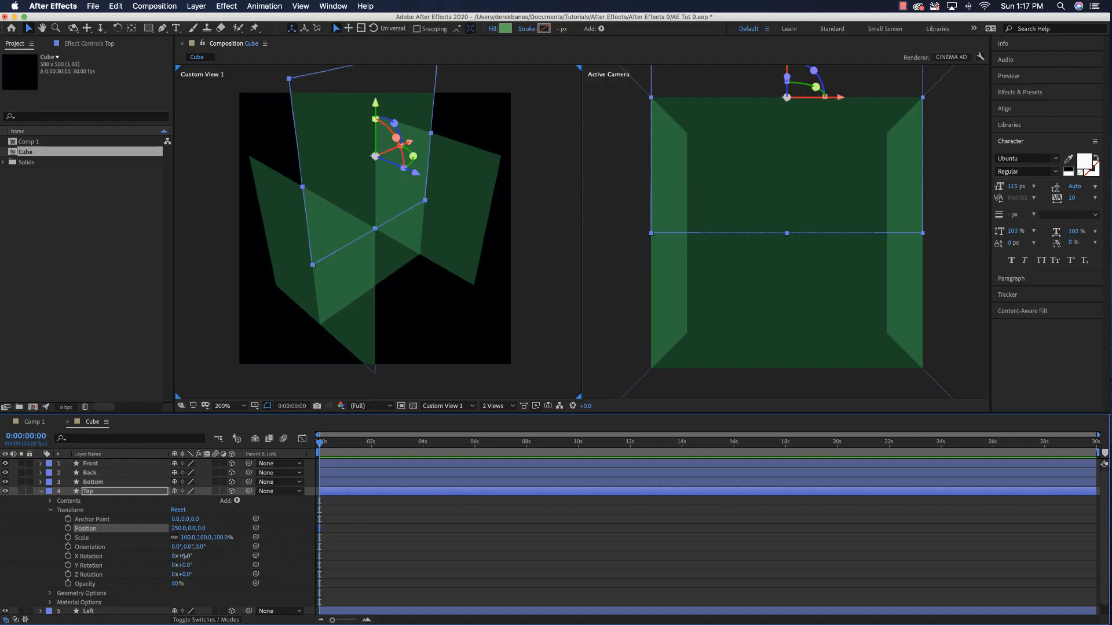
{"action": "left_click_drag", "start_coordinate": [184, 556], "coordinate": [232, 555]}
{"action": "left_click", "coordinate": [41, 492]}
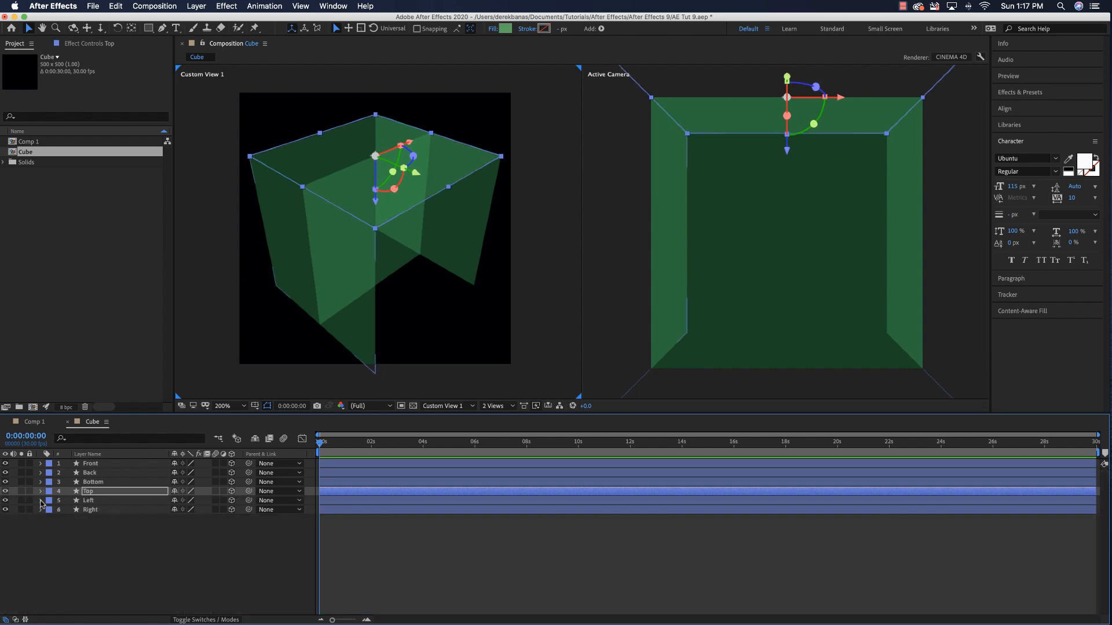
Open the Bottom layer's transform properties and set its Y position to 500.
{"action": "left_click", "coordinate": [41, 482]}
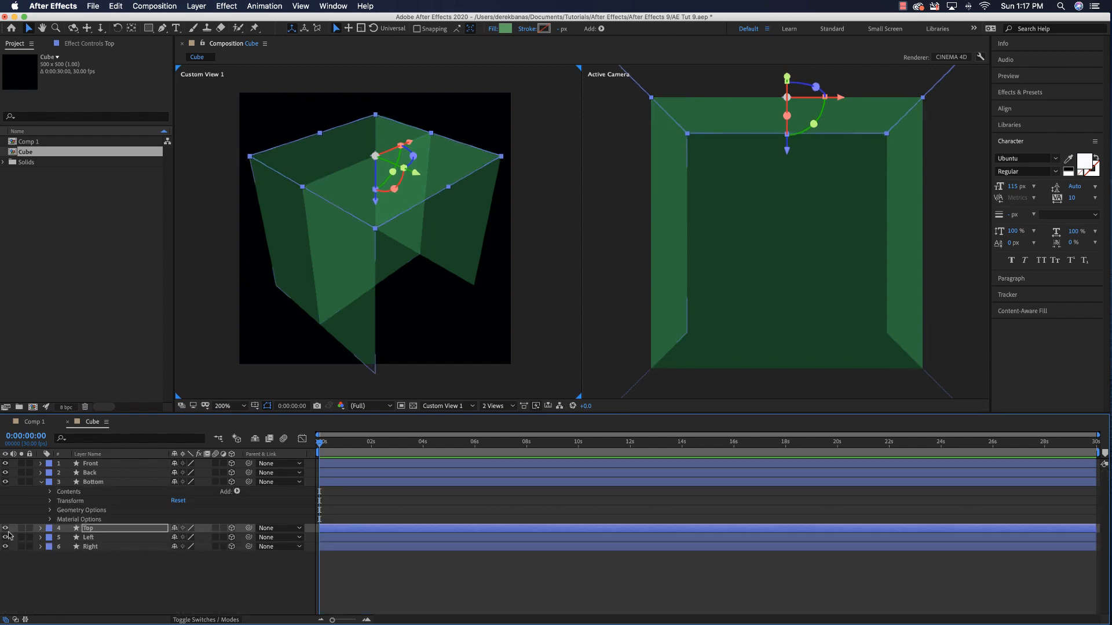
{"action": "left_click", "coordinate": [50, 491]}
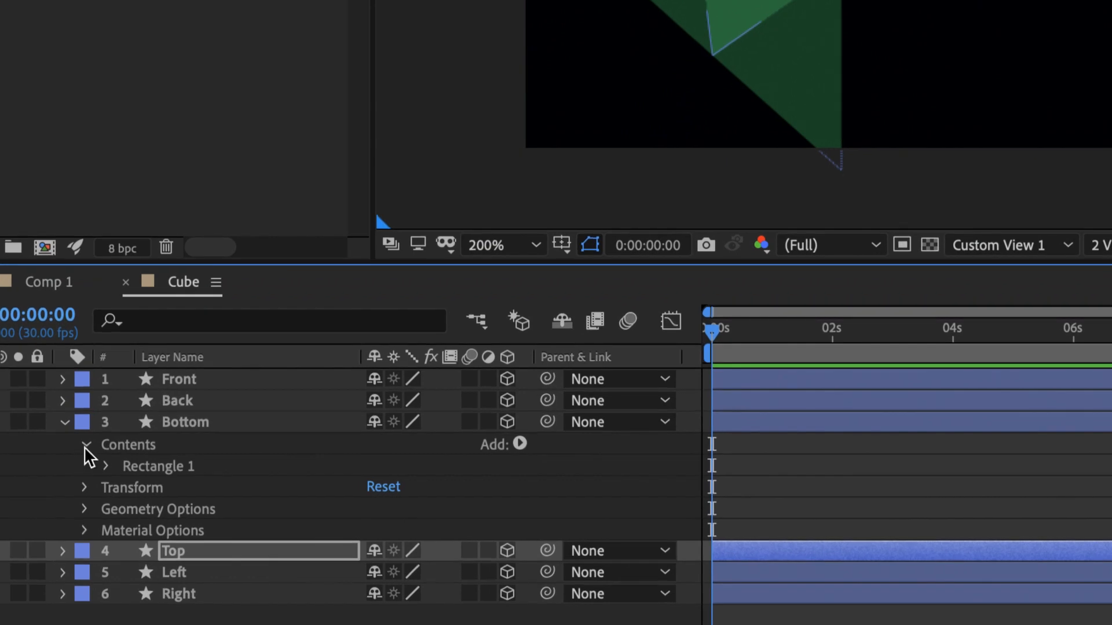
{"action": "left_click", "coordinate": [85, 447]}
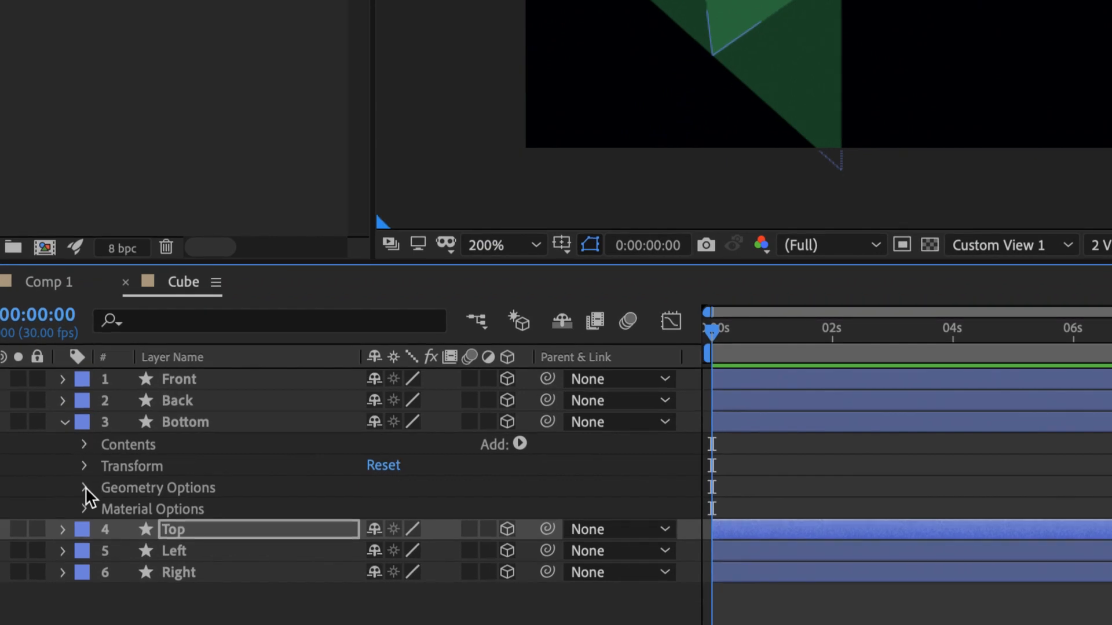
{"action": "left_click", "coordinate": [86, 466]}
{"action": "left_click", "coordinate": [418, 507]}
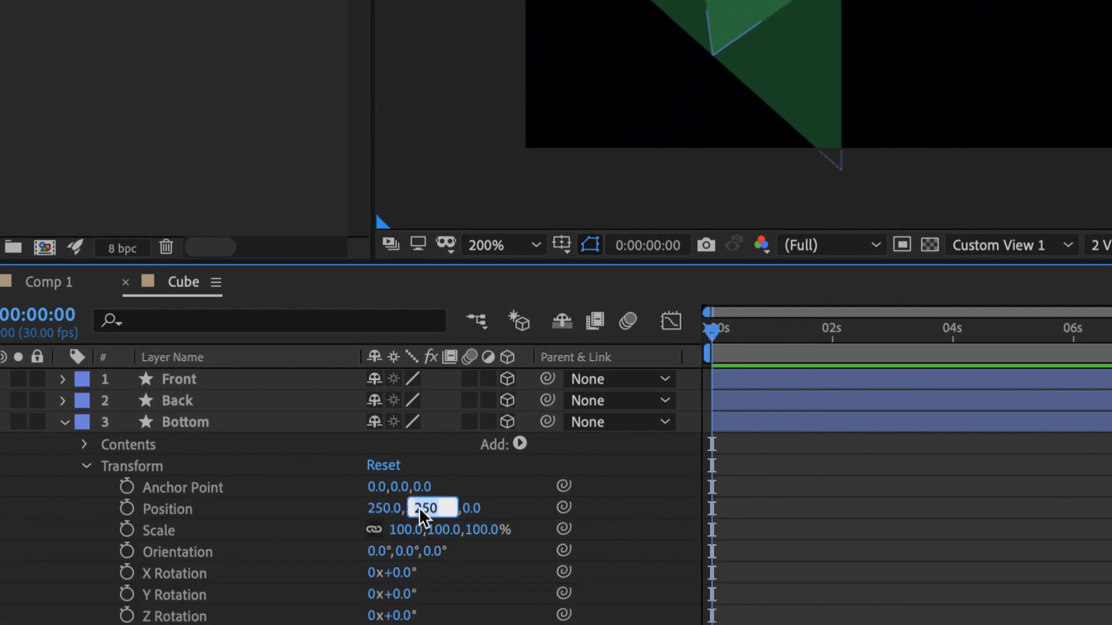
{"action": "type", "text": "0"}
{"action": "key", "text": "Return"}
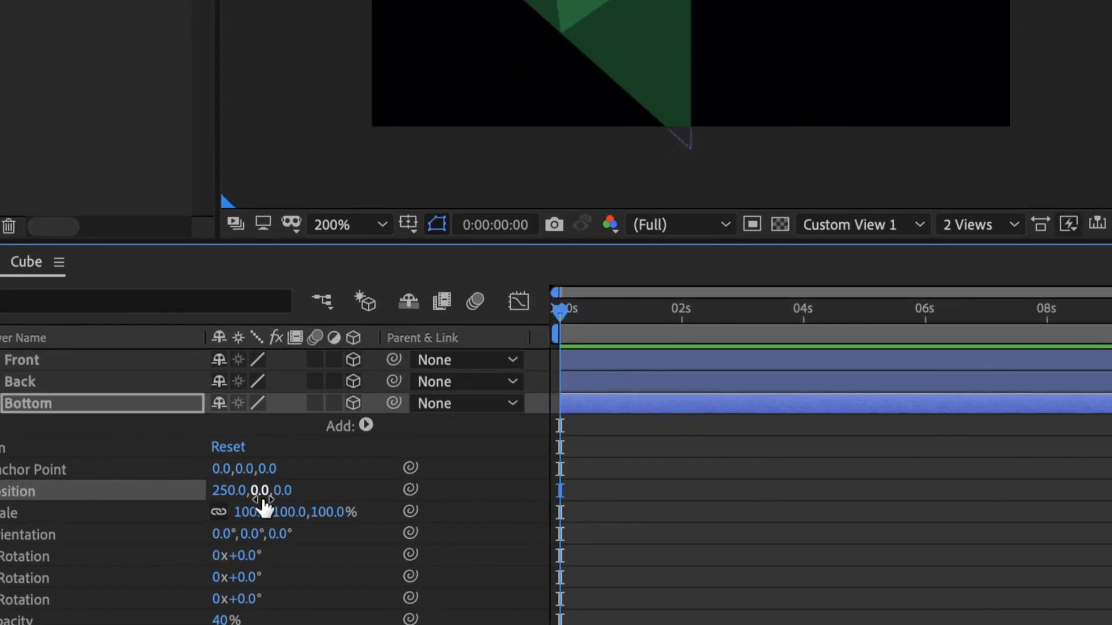
{"action": "left_click", "coordinate": [259, 490]}
{"action": "type", "text": "500"}
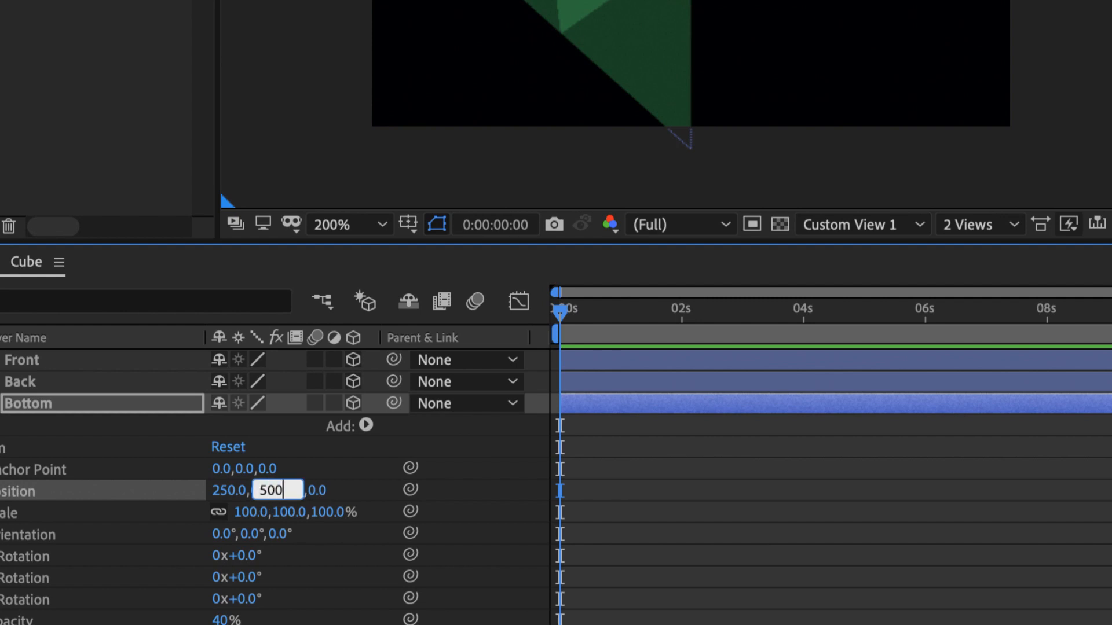
{"action": "key", "text": "Return"}
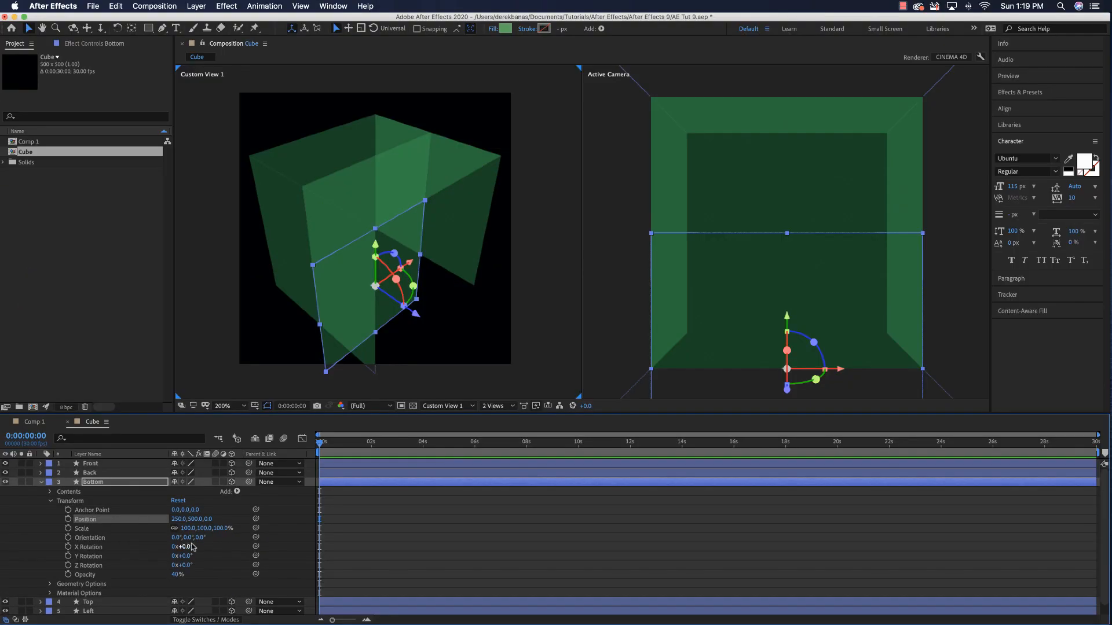
Rotate the Bottom layer about X to lie flat as the cube's base, and collapse its properties.
{"action": "left_click_drag", "start_coordinate": [420, 446], "coordinate": [520, 432]}
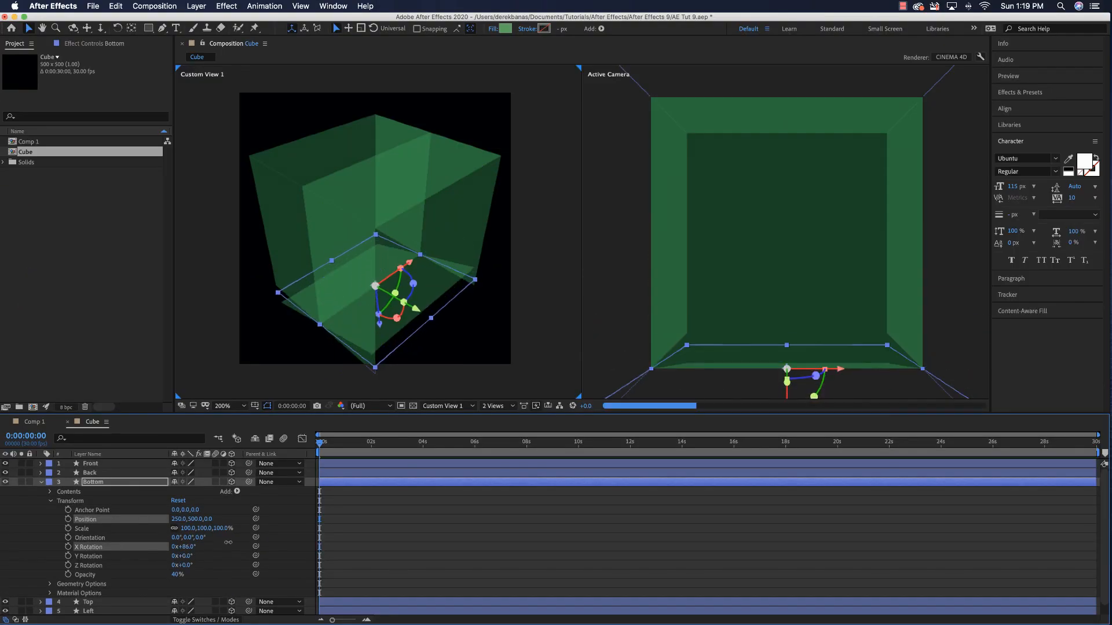
{"action": "left_click_drag", "start_coordinate": [228, 542], "coordinate": [231, 543]}
{"action": "left_click", "coordinate": [42, 482]}
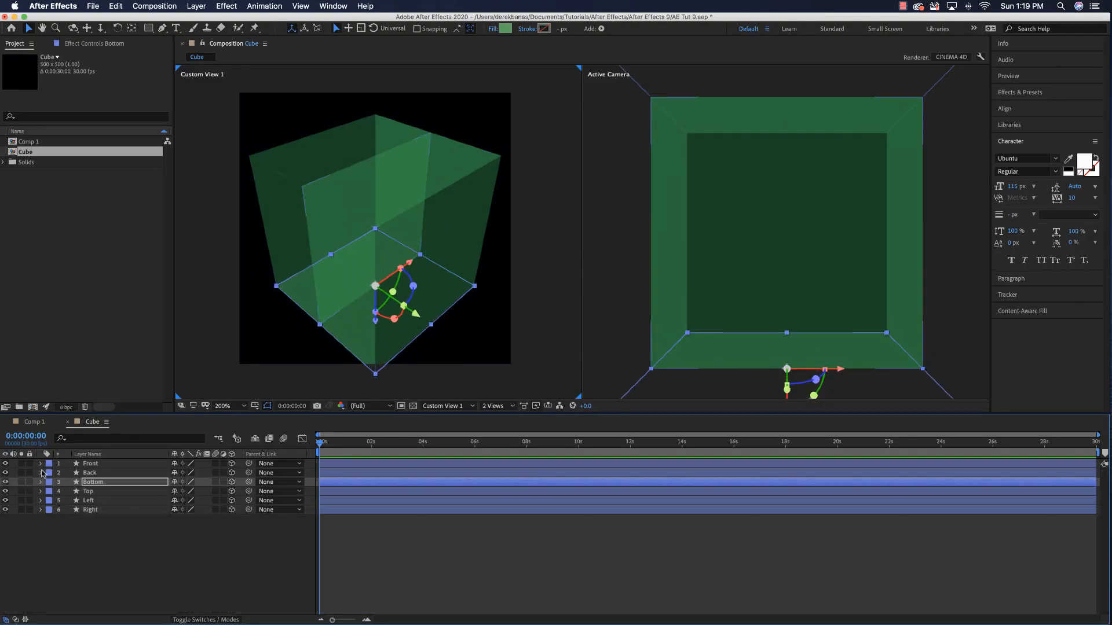
Set the Back layer's Z position to 250 and collapse its properties.
{"action": "left_click", "coordinate": [40, 472]}
{"action": "left_click", "coordinate": [51, 492]}
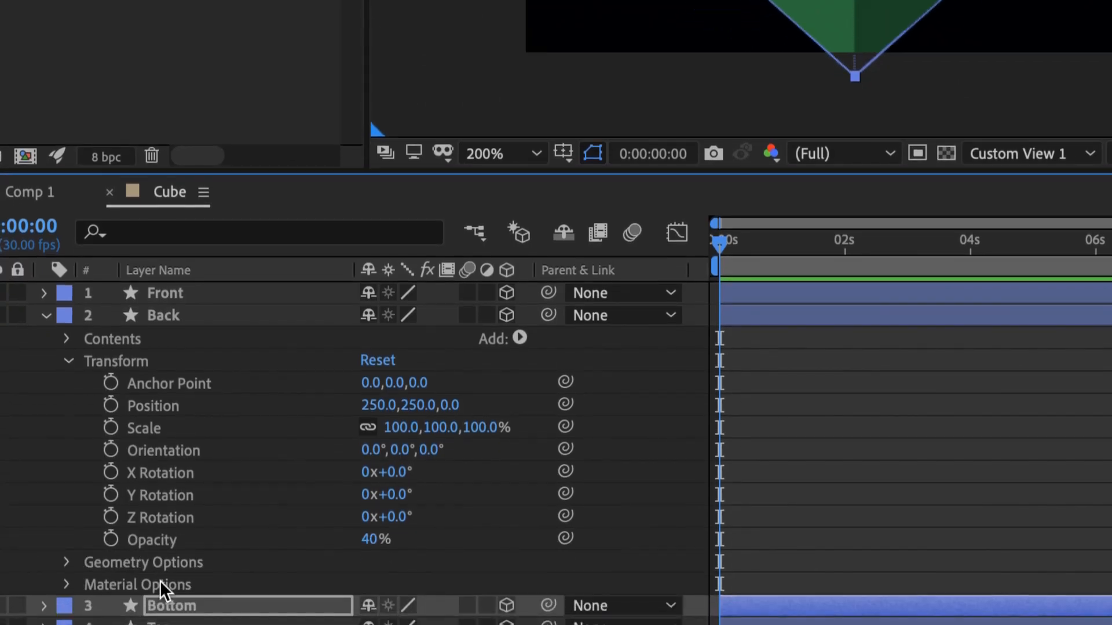
{"action": "left_click", "coordinate": [448, 405]}
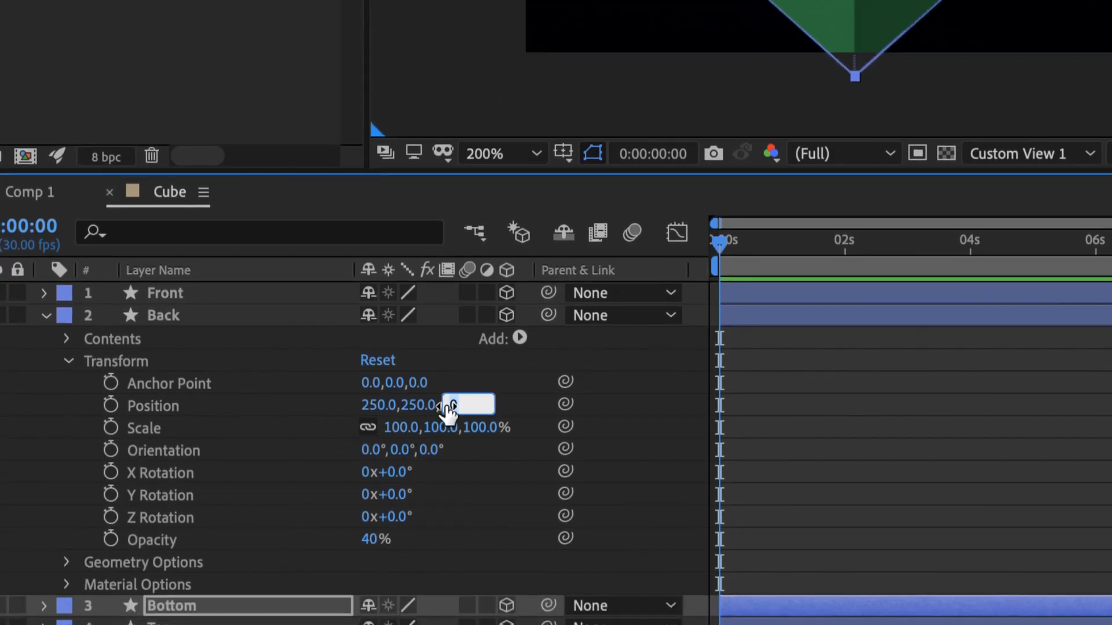
{"action": "type", "text": "250"}
{"action": "key", "text": "Return"}
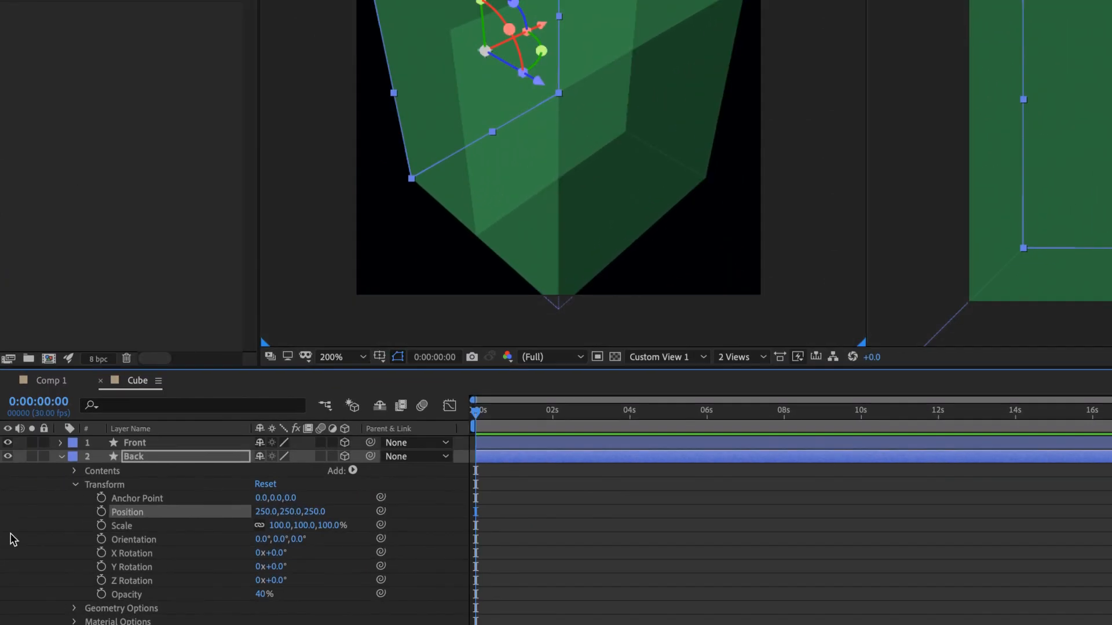
{"action": "left_click", "coordinate": [60, 456]}
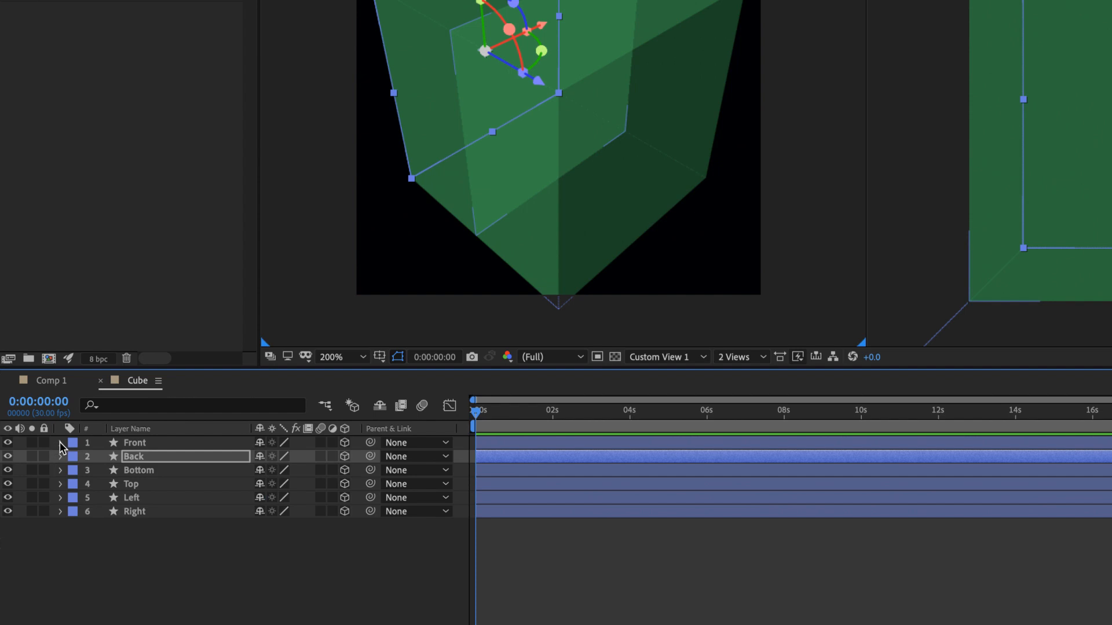
Set the Front layer's Z position to -250 and collapse its properties.
{"action": "left_click", "coordinate": [60, 442]}
{"action": "left_click", "coordinate": [74, 471]}
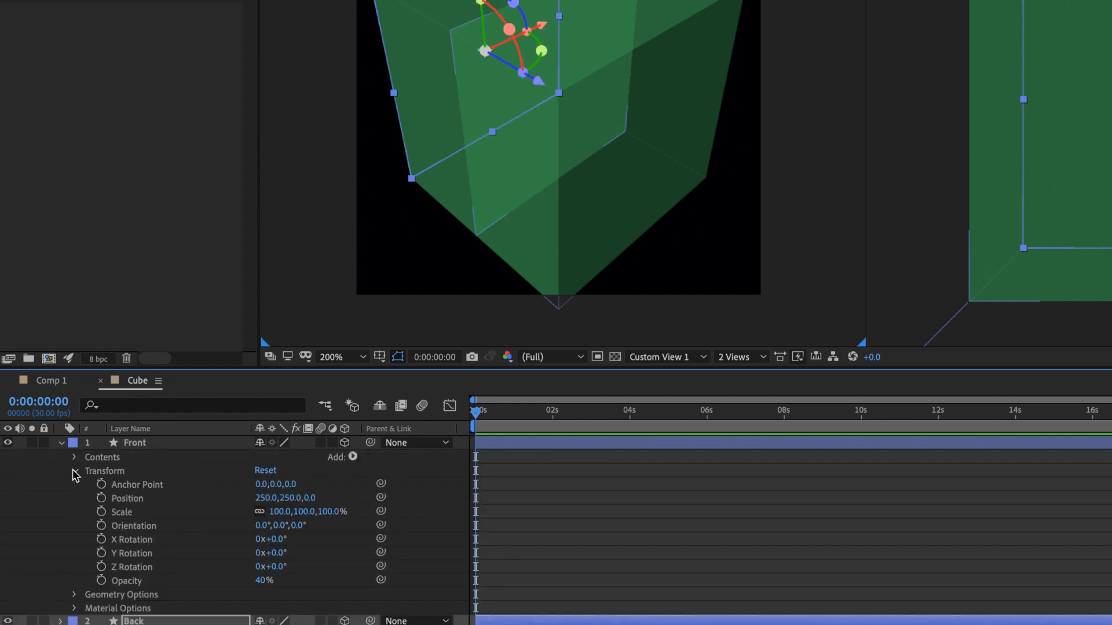
{"action": "left_click", "coordinate": [311, 498]}
{"action": "key", "text": "Return"}
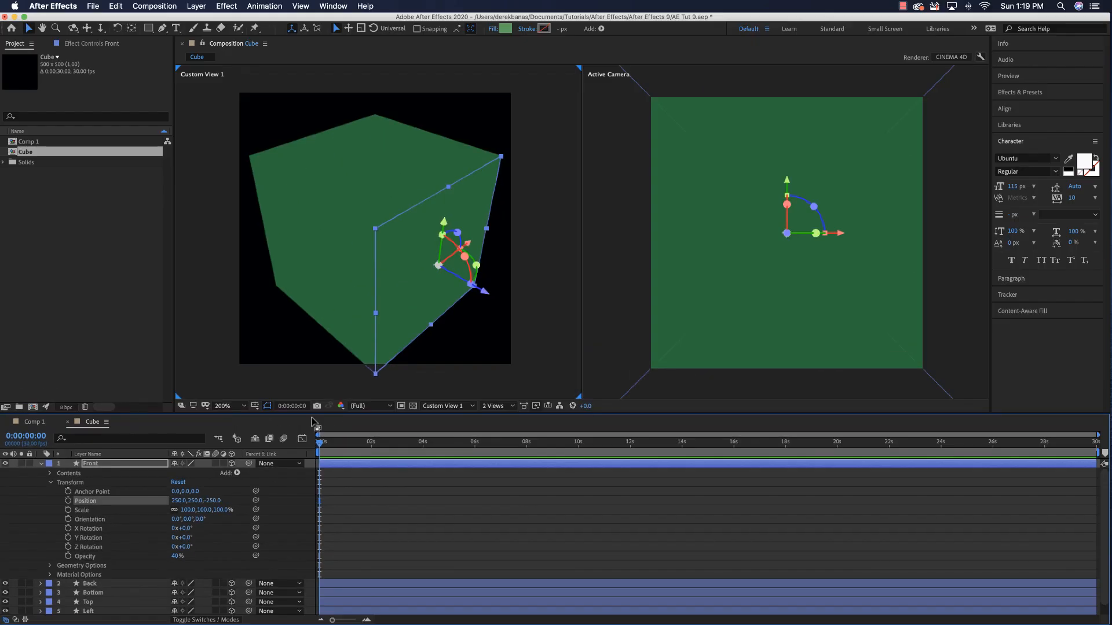
{"action": "left_click", "coordinate": [40, 464]}
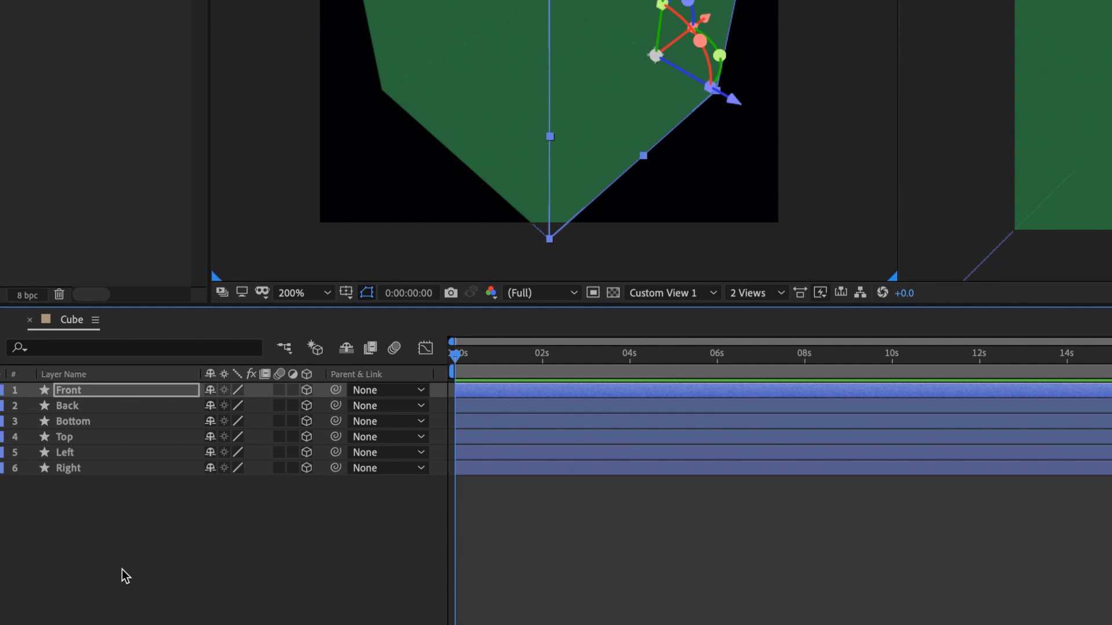
Add a null object to the Cube composition.
{"action": "right_click", "coordinate": [215, 527]}
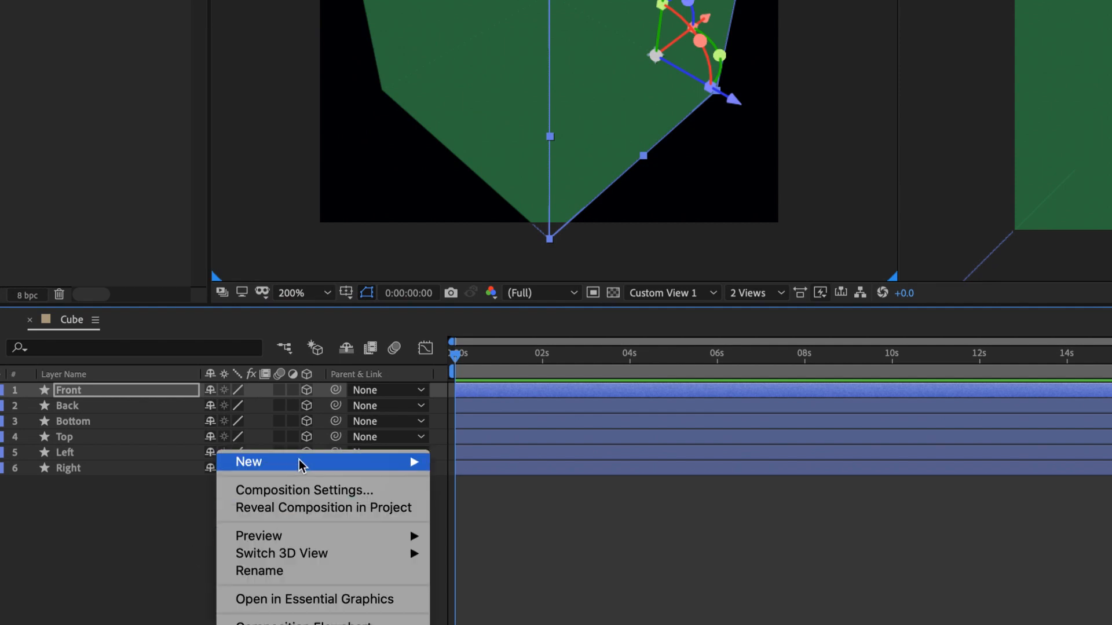
{"action": "mouse_move", "coordinate": [300, 462]}
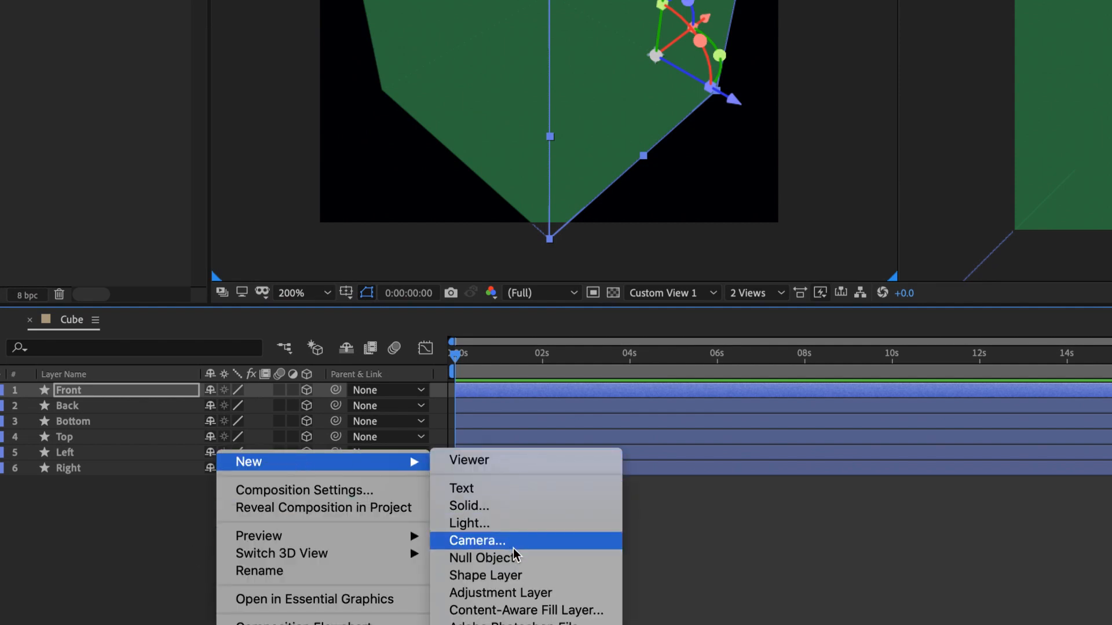
{"action": "left_click", "coordinate": [514, 557]}
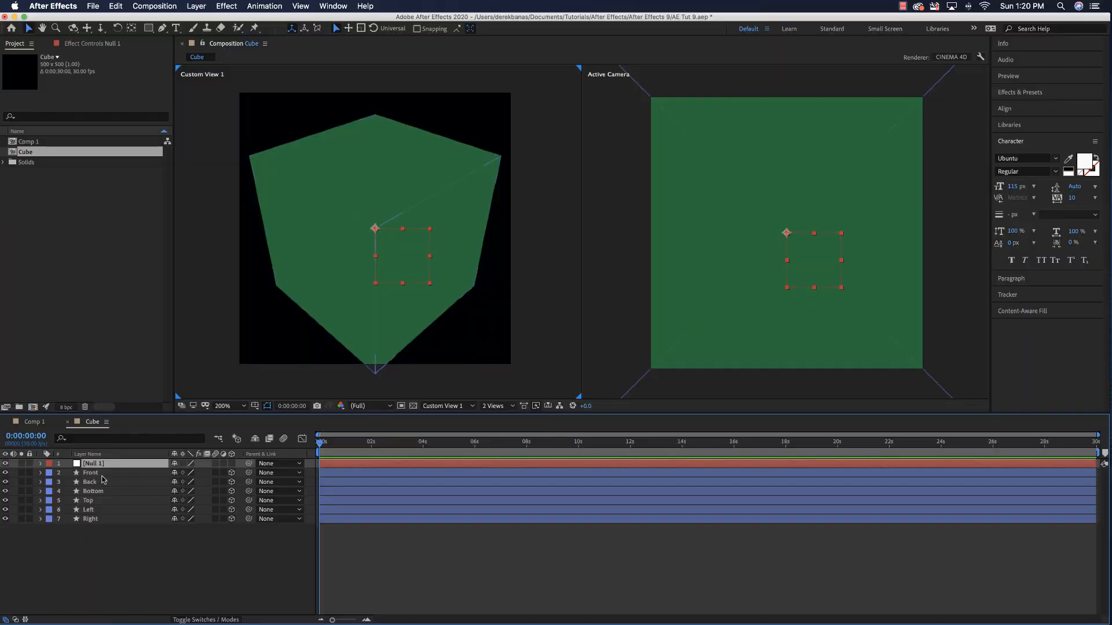
Parent the six cube face layers, Front through Right, to the Null 1 layer.
{"action": "left_click", "coordinate": [103, 473]}
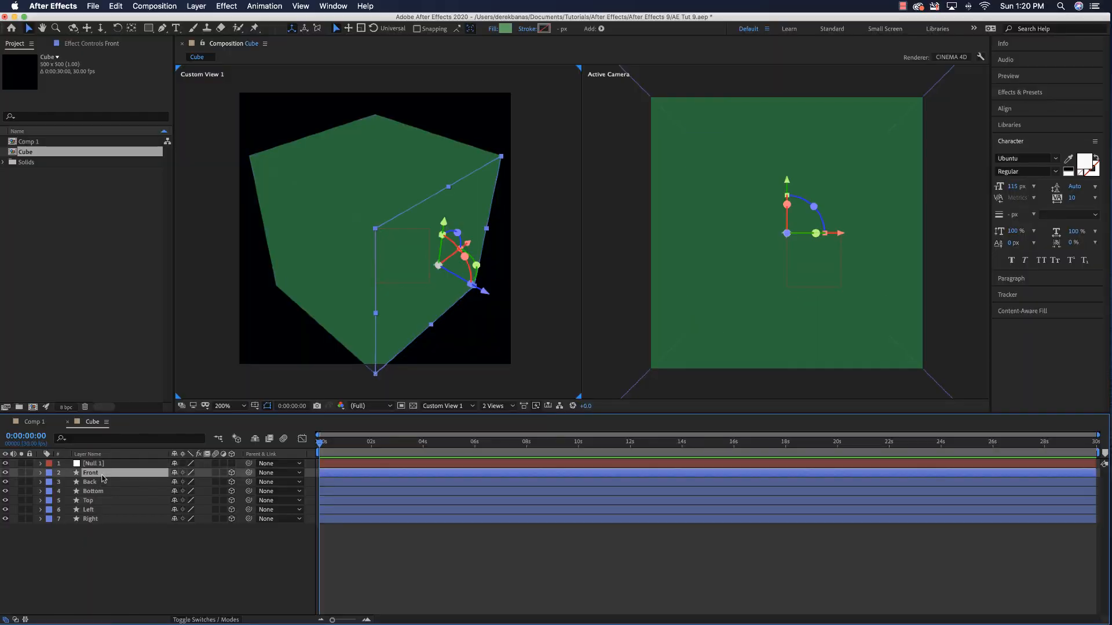
{"action": "left_click", "coordinate": [105, 520], "text": "shift"}
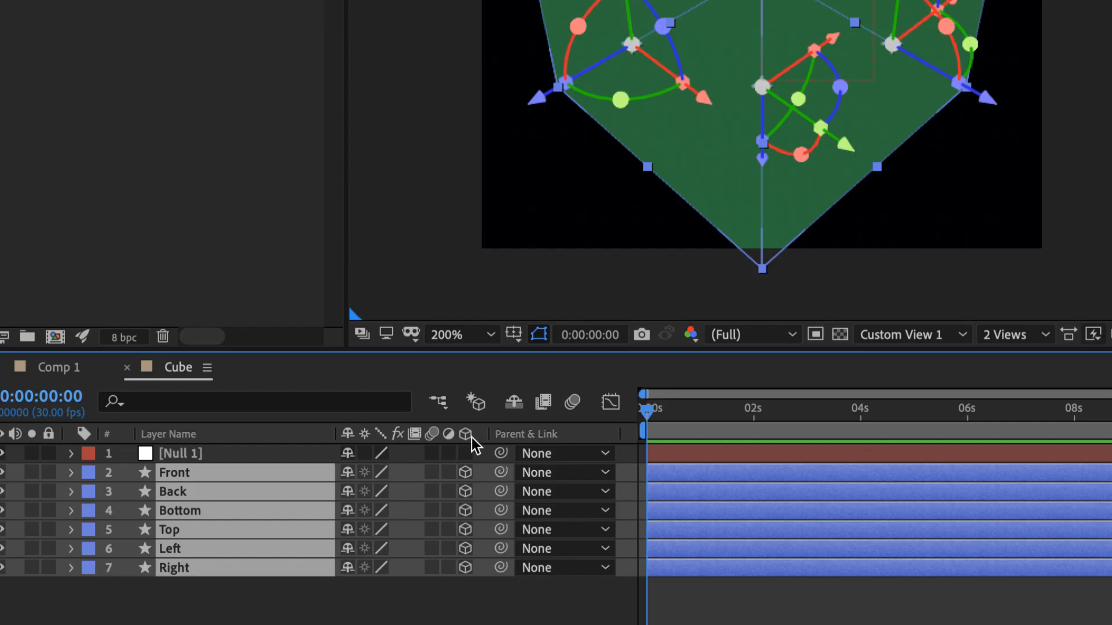
{"action": "left_click_drag", "start_coordinate": [501, 461], "coordinate": [239, 455]}
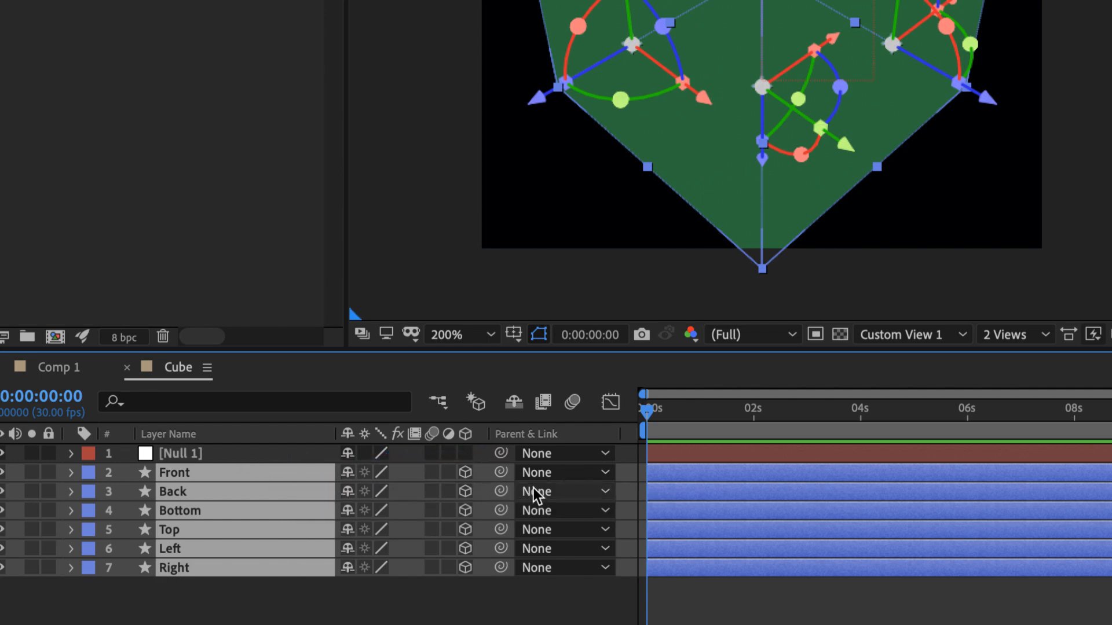
{"action": "left_click_drag", "start_coordinate": [501, 473], "coordinate": [309, 454]}
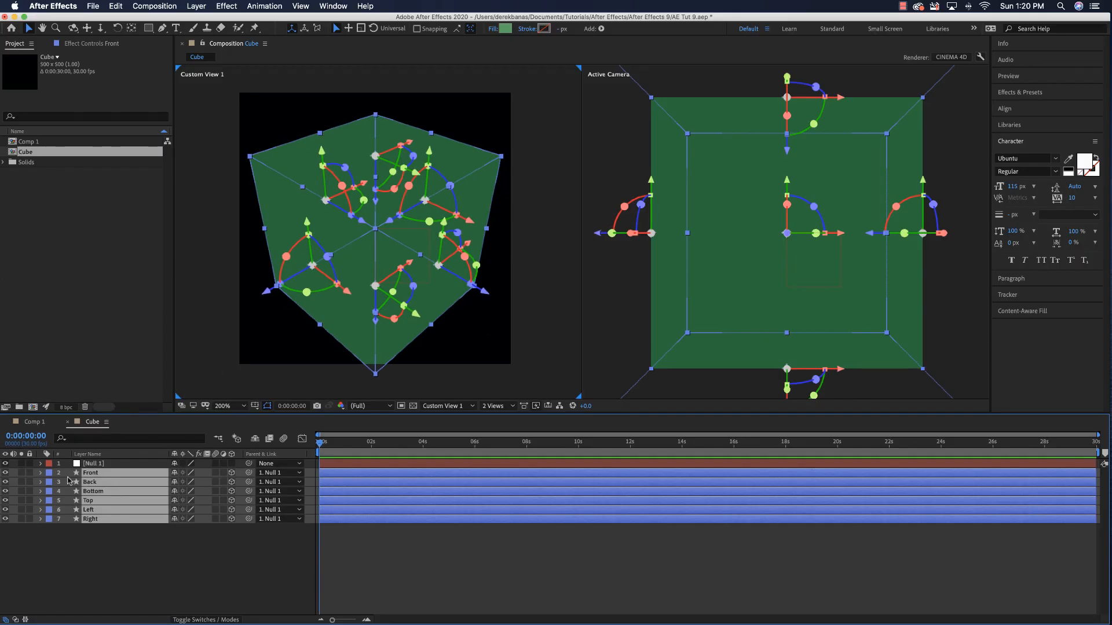
Expand the Null 1 layer's transform properties and turn it into a 3D layer.
{"action": "left_click", "coordinate": [41, 464]}
{"action": "left_click", "coordinate": [138, 560]}
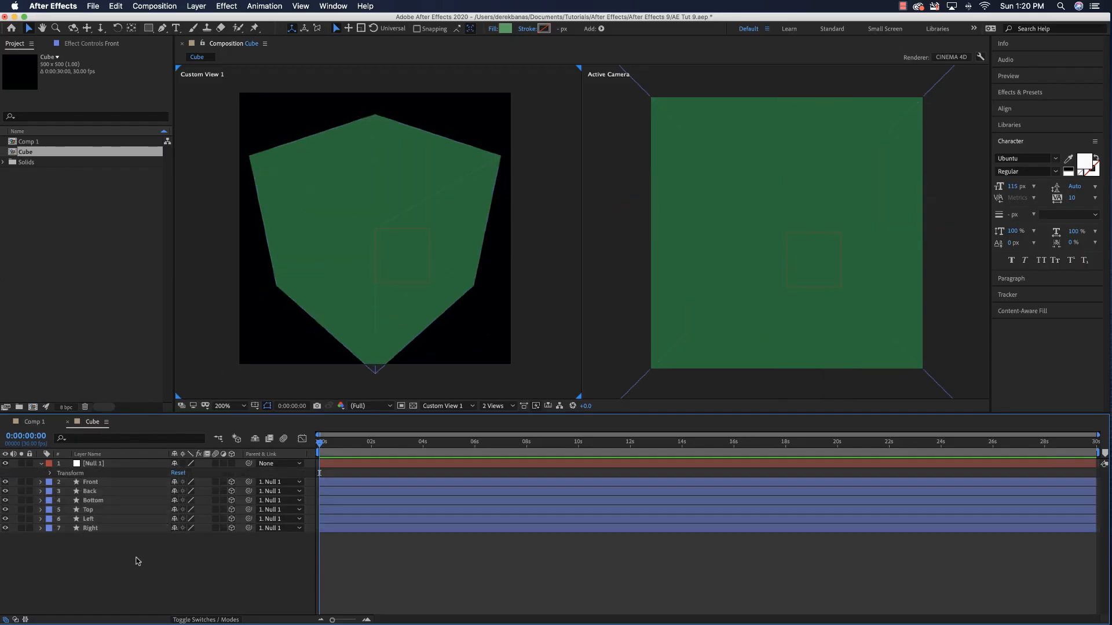
{"action": "left_click", "coordinate": [49, 474]}
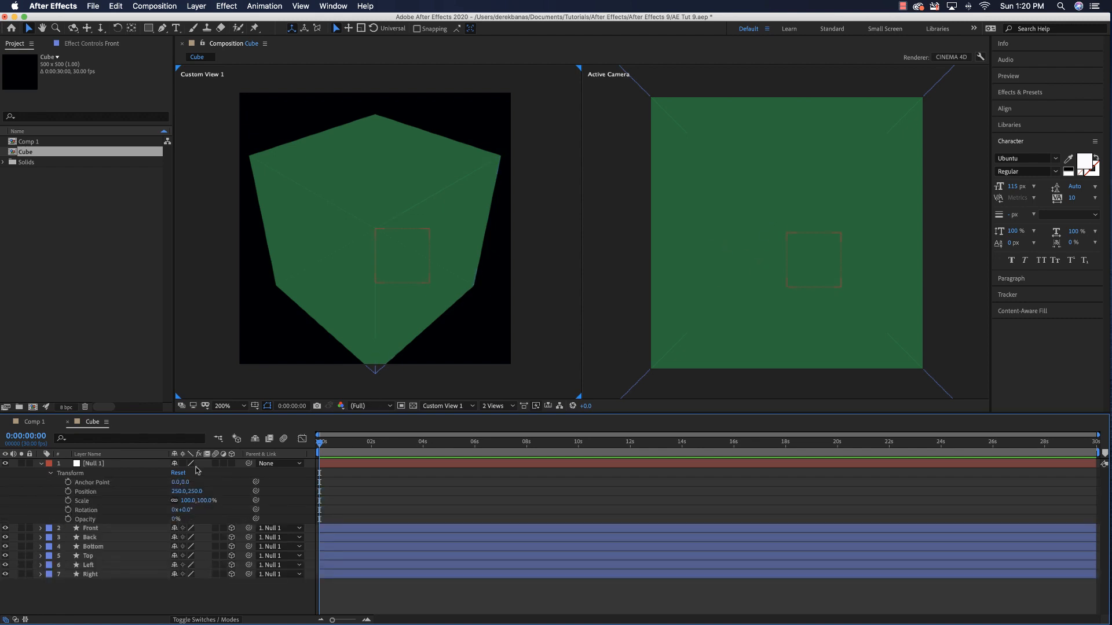
{"action": "left_click", "coordinate": [231, 464]}
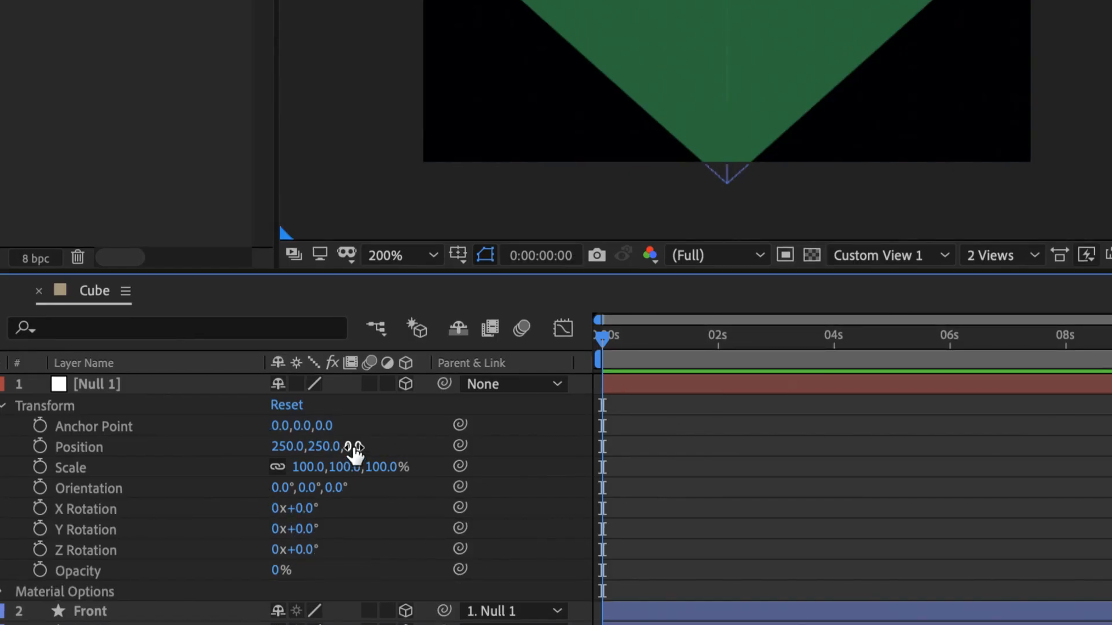
Set the null's Z position to 500 and its X rotation to 25°.
{"action": "left_click", "coordinate": [354, 447]}
{"action": "type", "text": "500"}
{"action": "key", "text": "Return"}
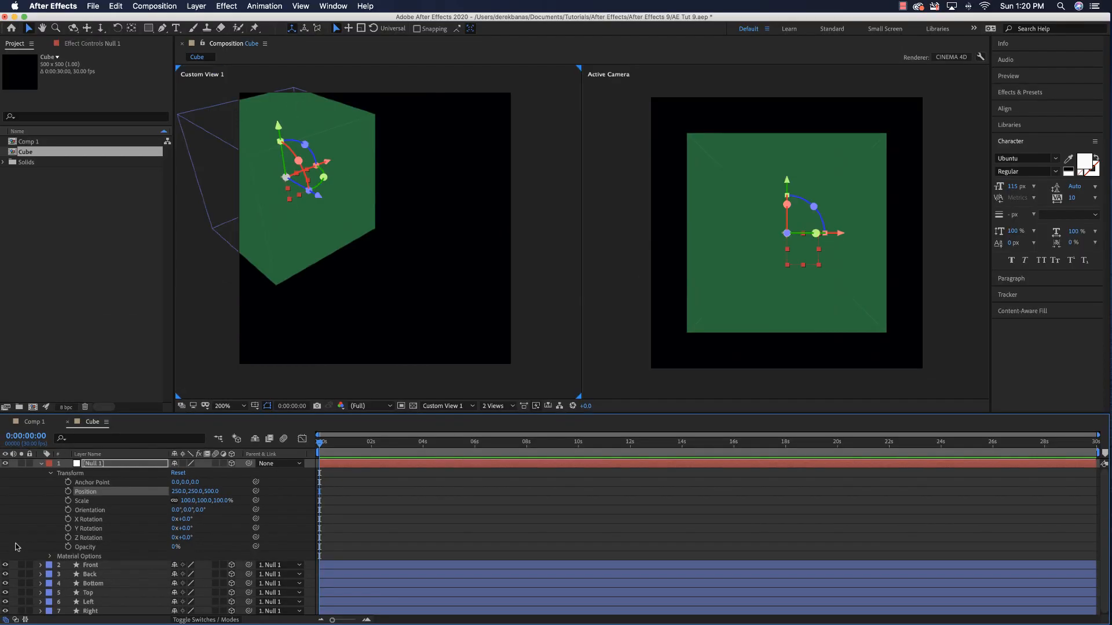
{"action": "left_click_drag", "start_coordinate": [189, 521], "coordinate": [202, 519]}
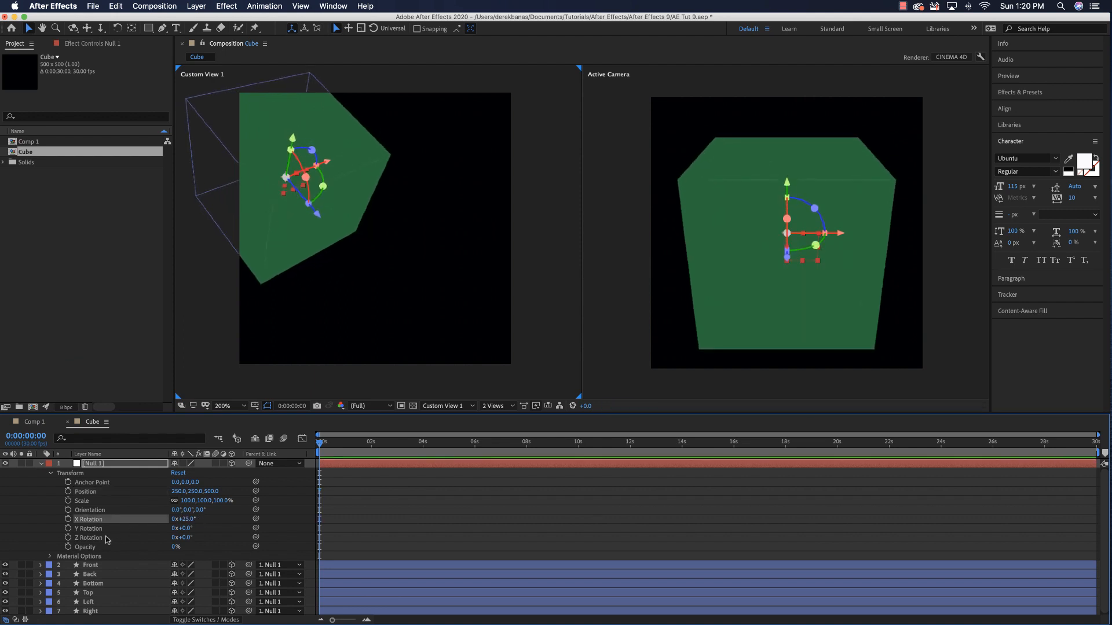
{"action": "key", "text": "u"}
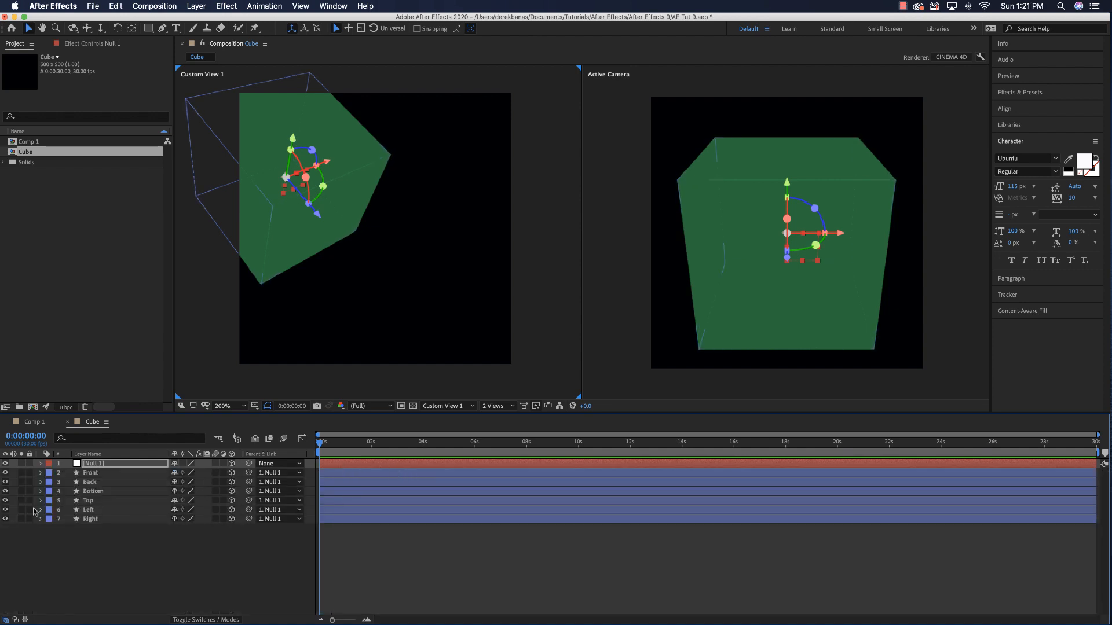
Animate the null's Y rotation with keyframes from 0 at the start to 4 full turns at 4 seconds.
{"action": "left_click", "coordinate": [40, 463]}
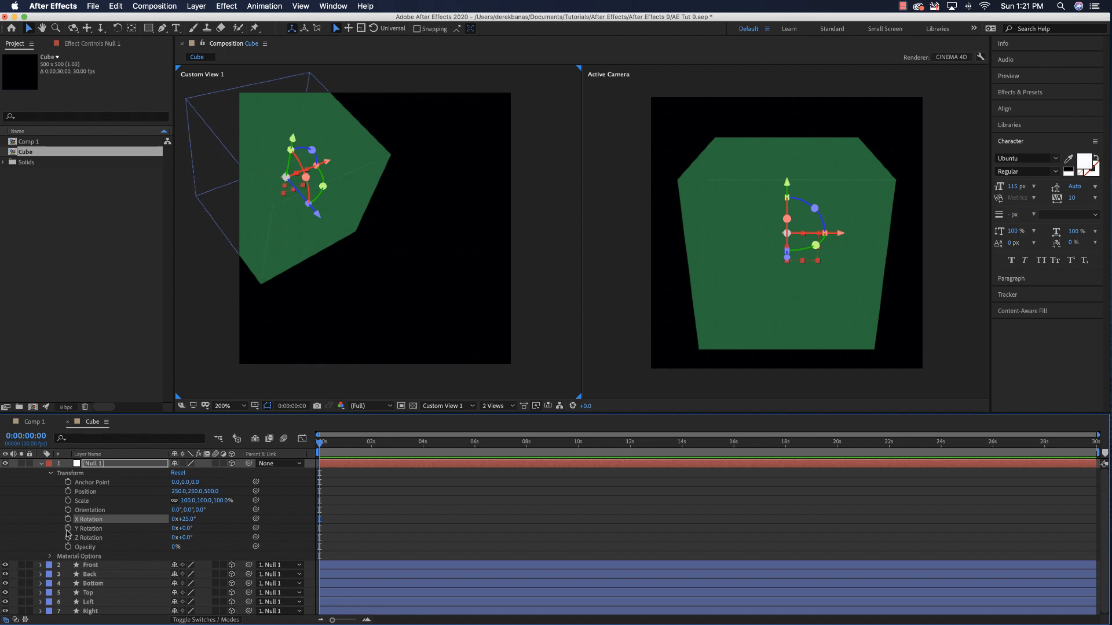
{"action": "left_click", "coordinate": [68, 529]}
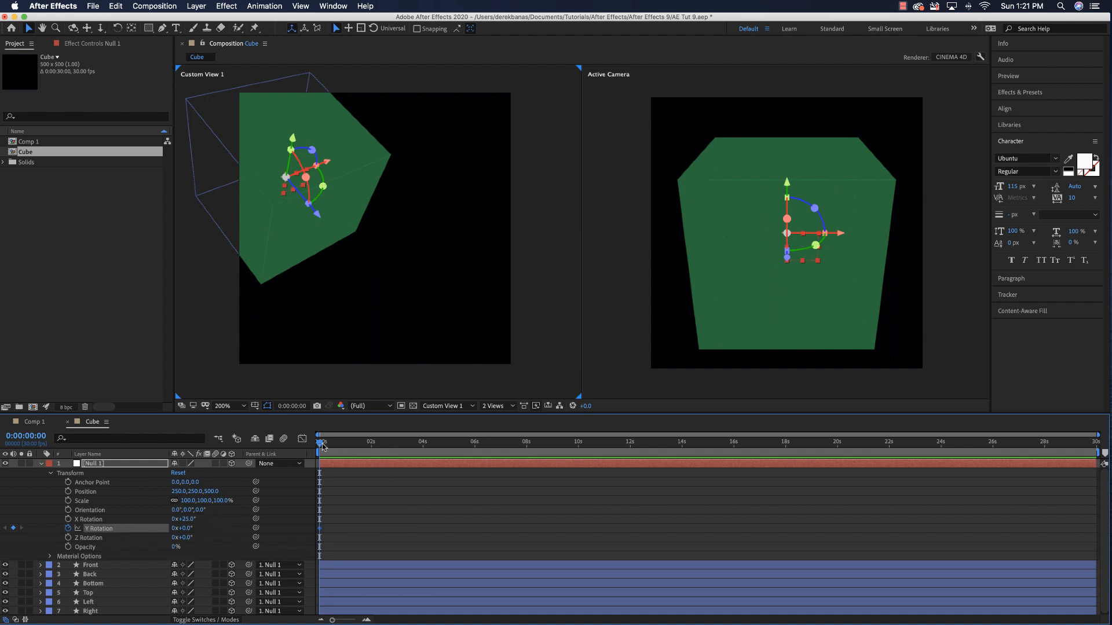
{"action": "left_click_drag", "start_coordinate": [322, 444], "coordinate": [426, 442]}
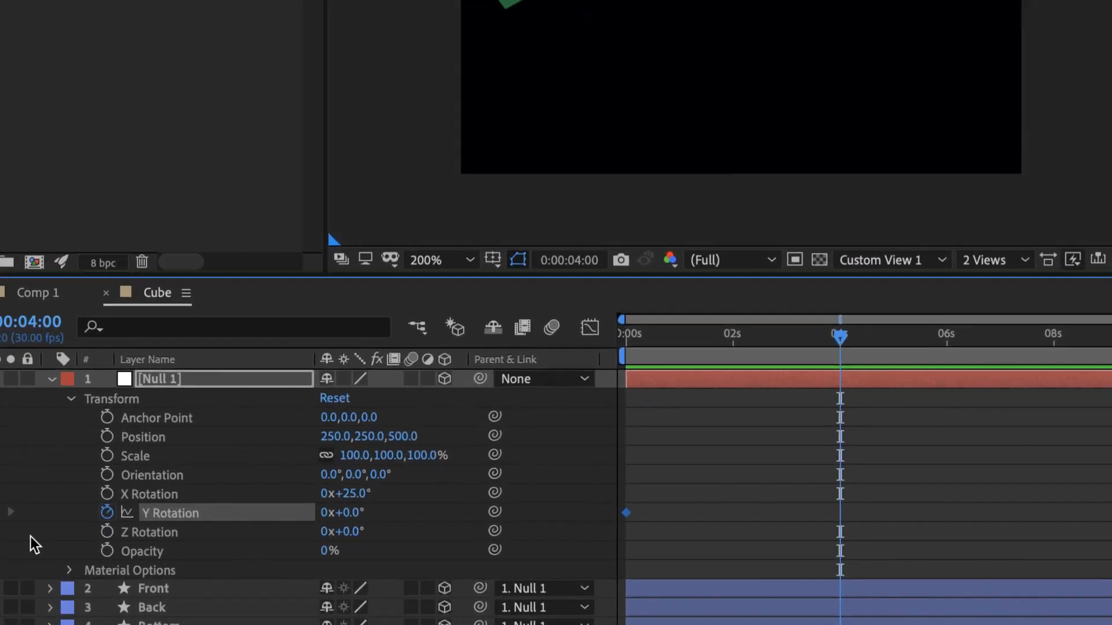
{"action": "left_click", "coordinate": [325, 513]}
{"action": "type", "text": "4"}
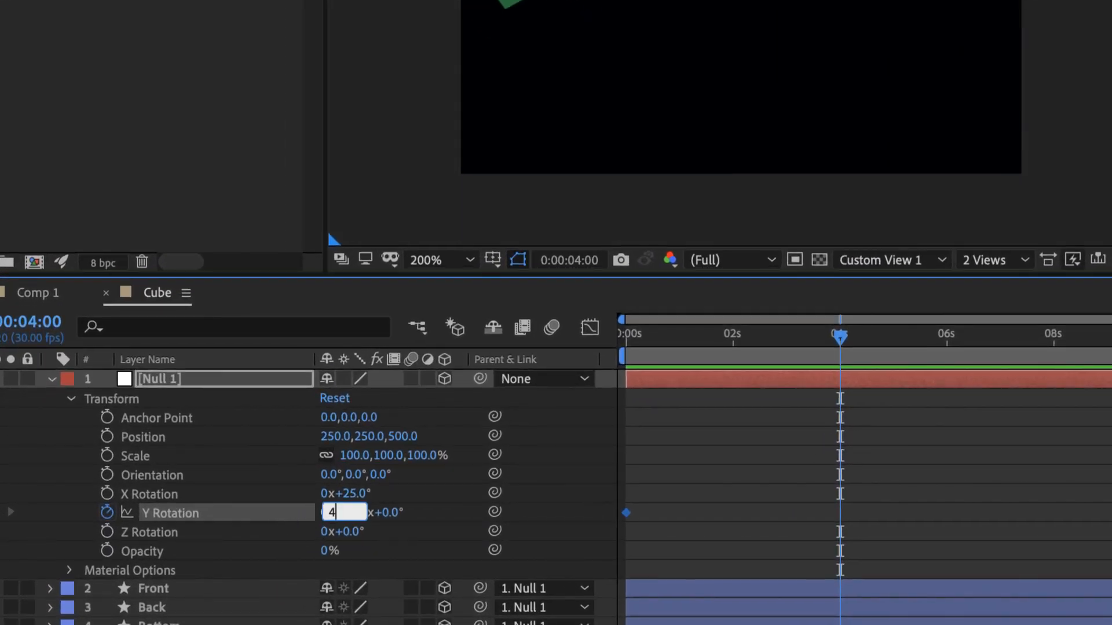
{"action": "key", "text": "Return"}
Preview the spinning cube animation from the first frame.
{"action": "left_click_drag", "start_coordinate": [424, 445], "coordinate": [318, 445]}
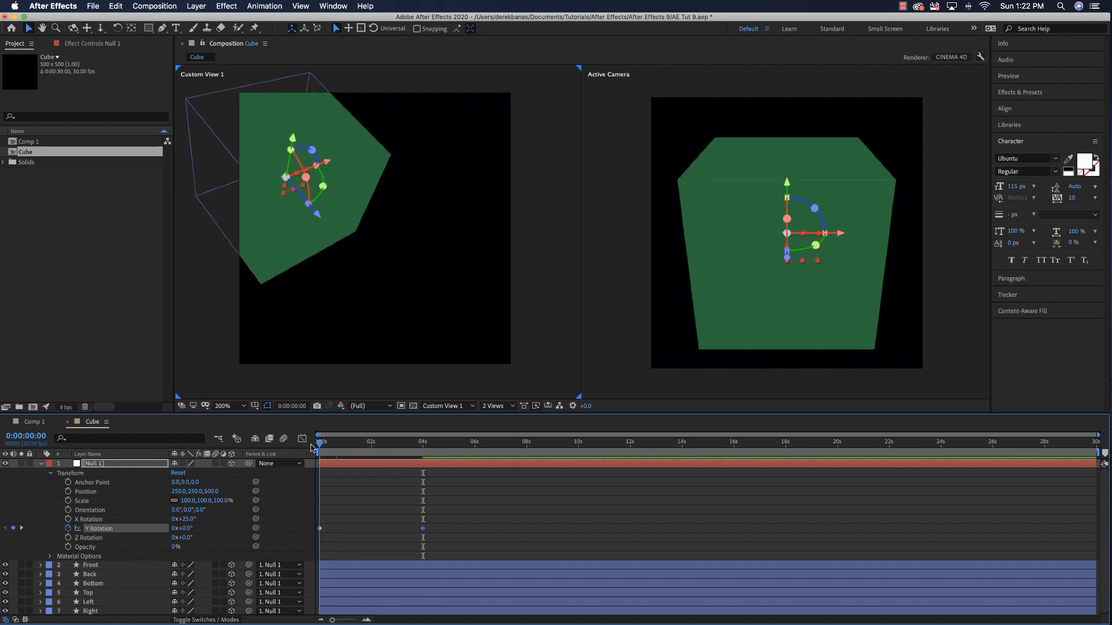
{"action": "key", "text": "space"}
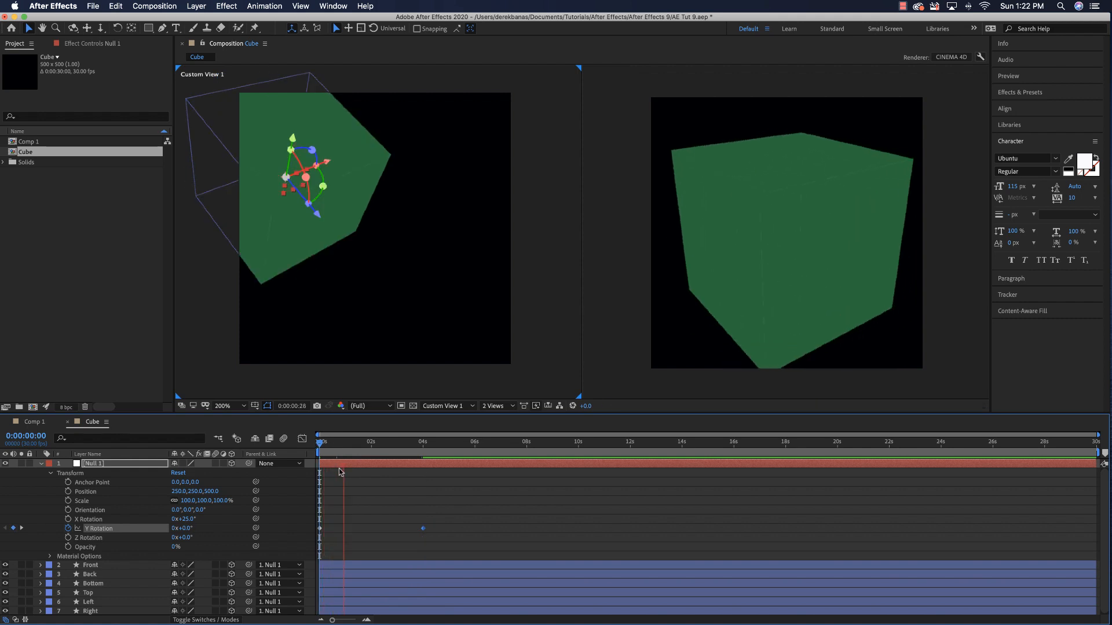
{"action": "key", "text": "space"}
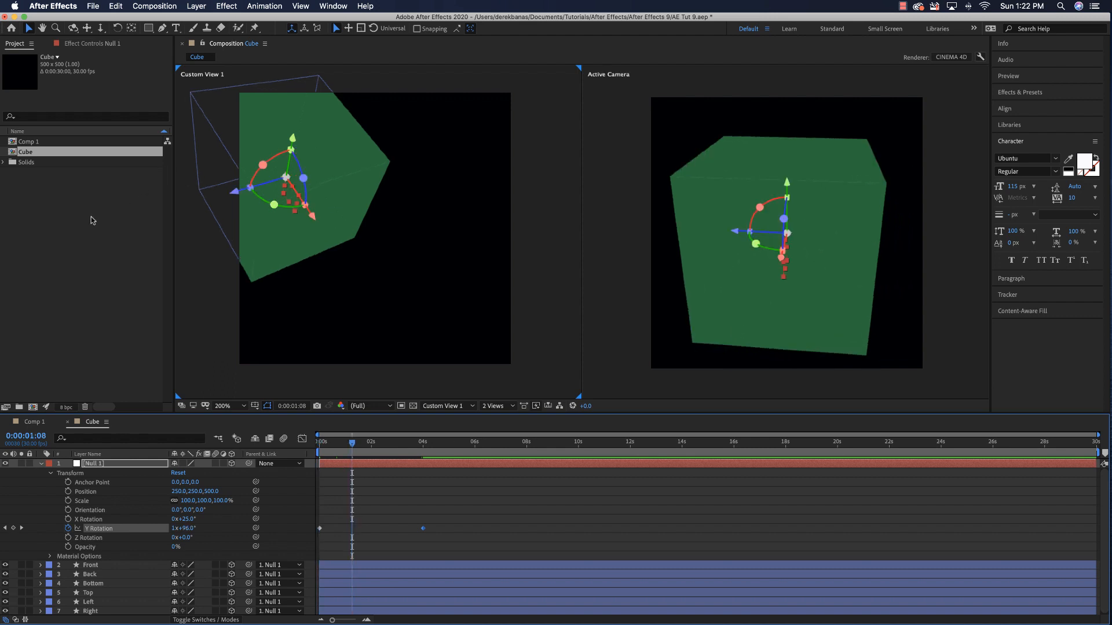
Create a new 500 x 500 px composition named Pyramid, 30 fps and 30 seconds long.
{"action": "left_click", "coordinate": [51, 212]}
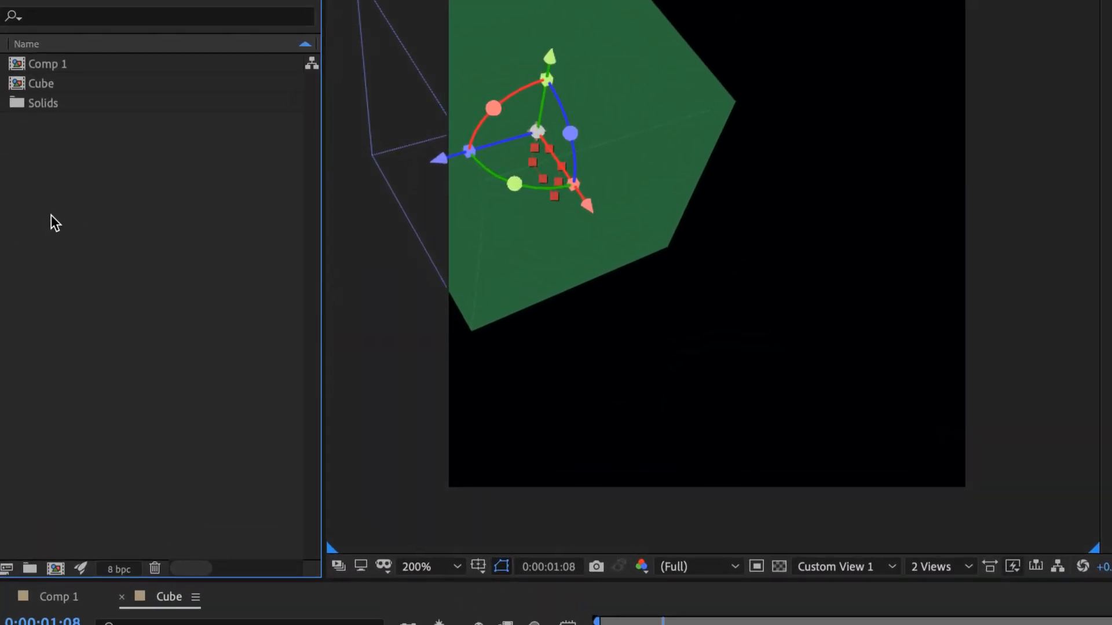
{"action": "right_click", "coordinate": [30, 224]}
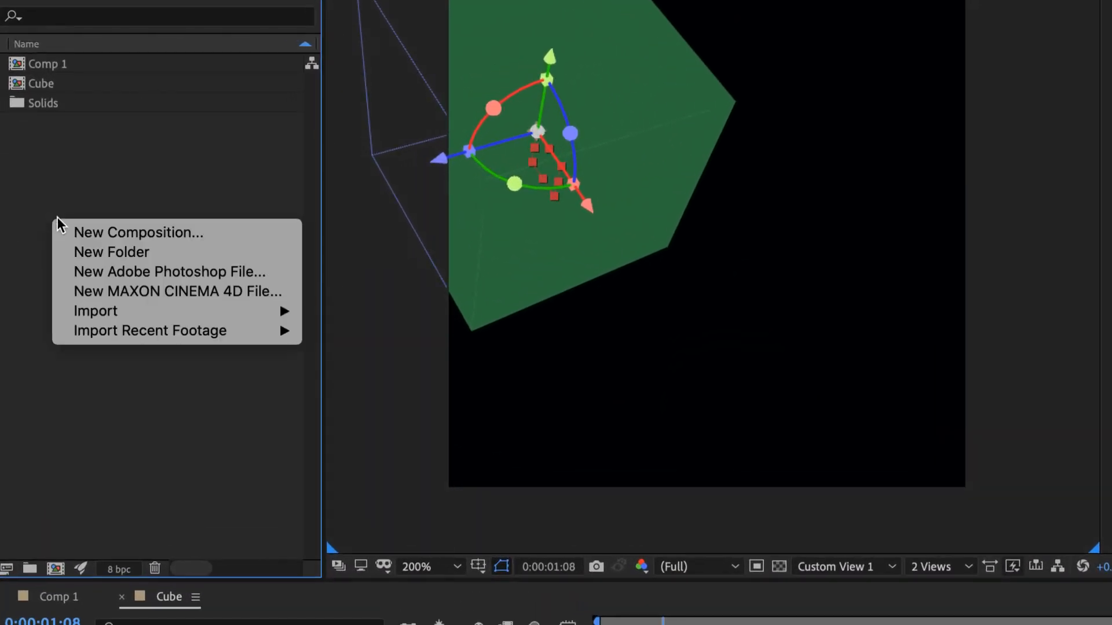
{"action": "left_click", "coordinate": [90, 234]}
{"action": "type", "text": "Pyramid"}
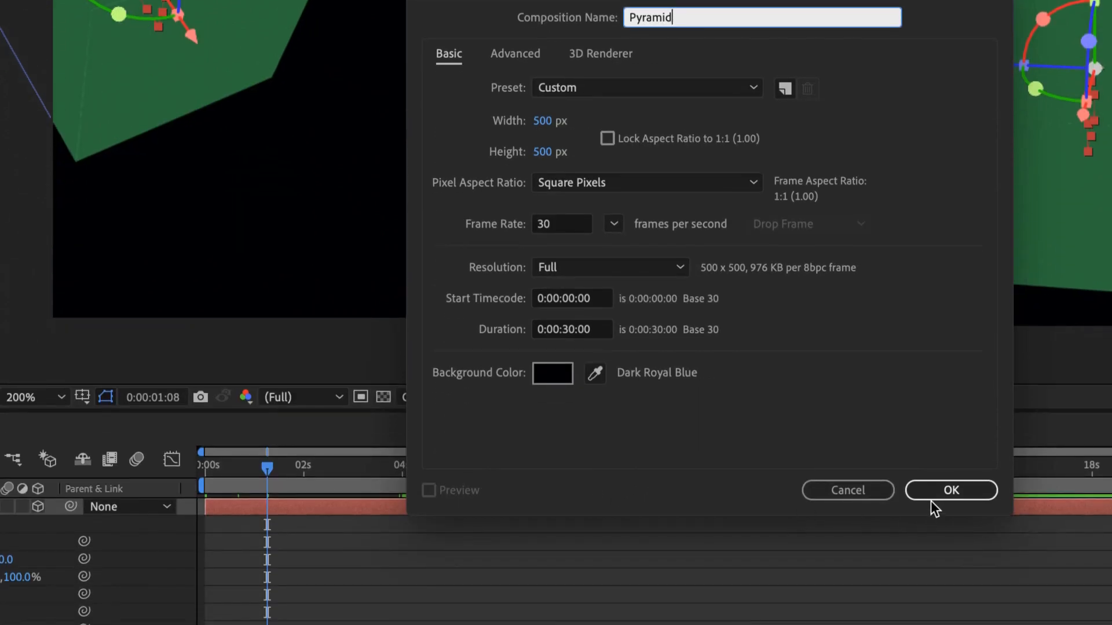
{"action": "left_click", "coordinate": [952, 493]}
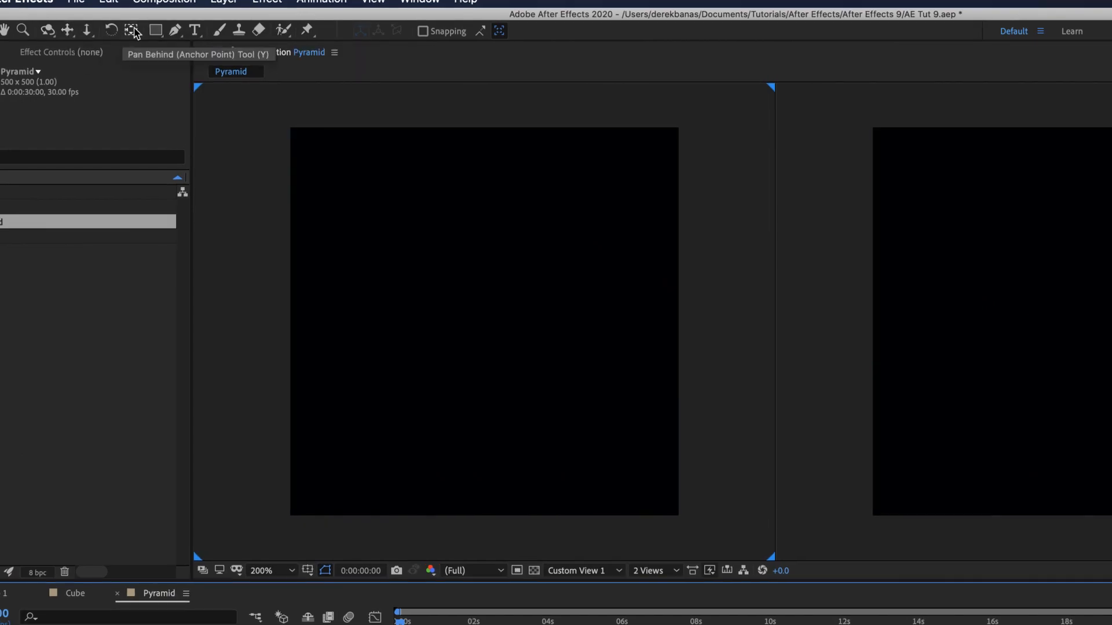
Add a composition-sized polygon shape layer and set its points to 3 to form a triangle.
{"action": "left_click", "coordinate": [155, 30]}
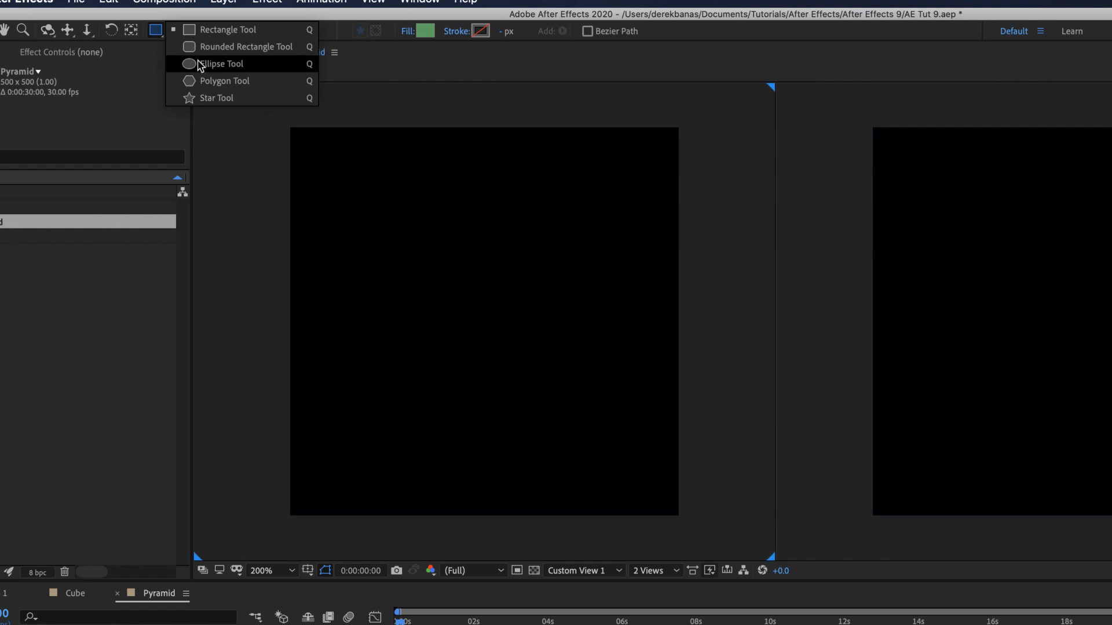
{"action": "left_click", "coordinate": [220, 81]}
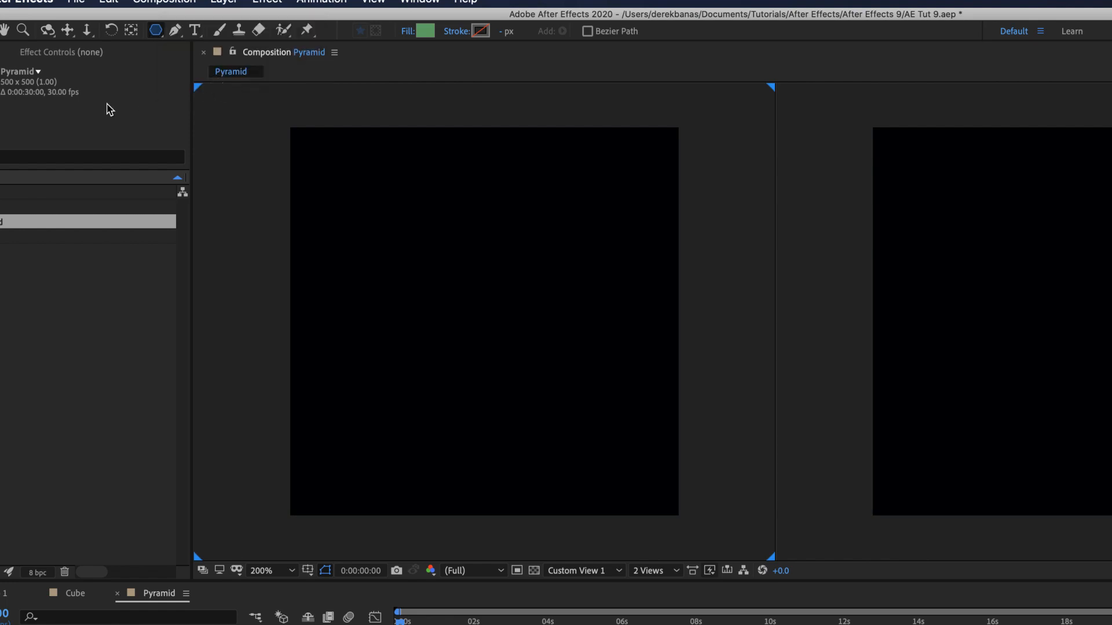
{"action": "double_click", "coordinate": [157, 30]}
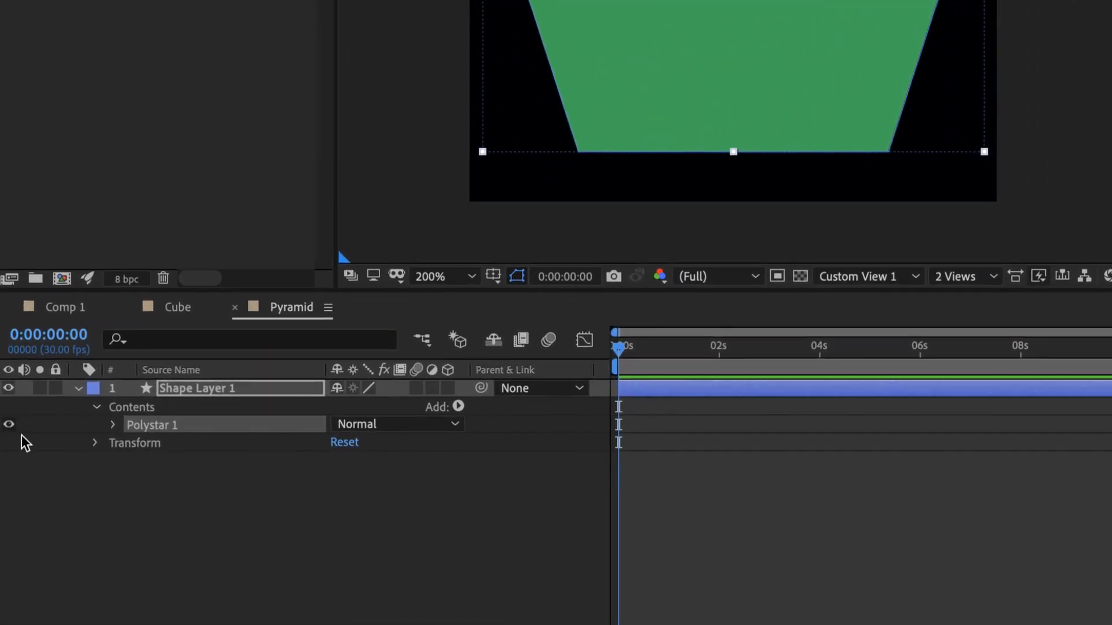
{"action": "left_click", "coordinate": [81, 450]}
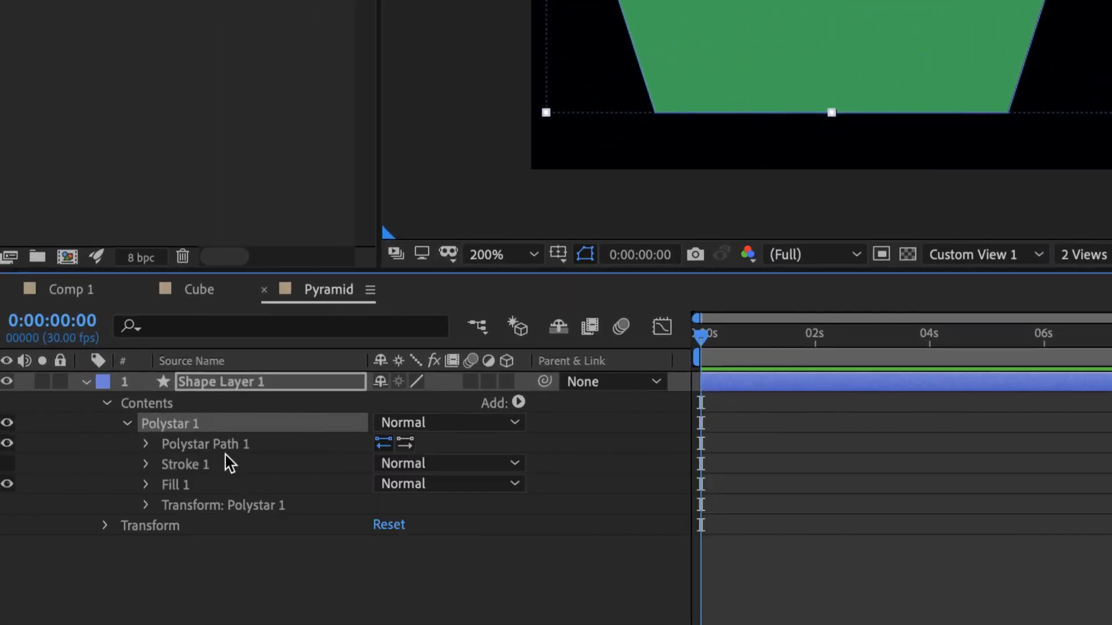
{"action": "left_click", "coordinate": [146, 444]}
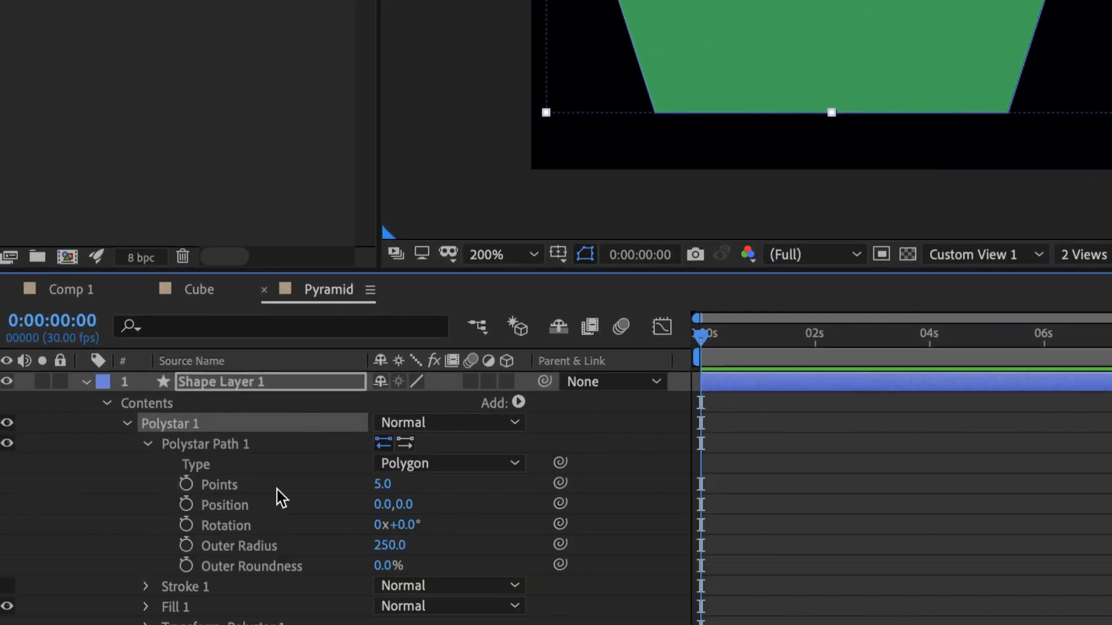
{"action": "left_click_drag", "start_coordinate": [382, 484], "coordinate": [384, 487]}
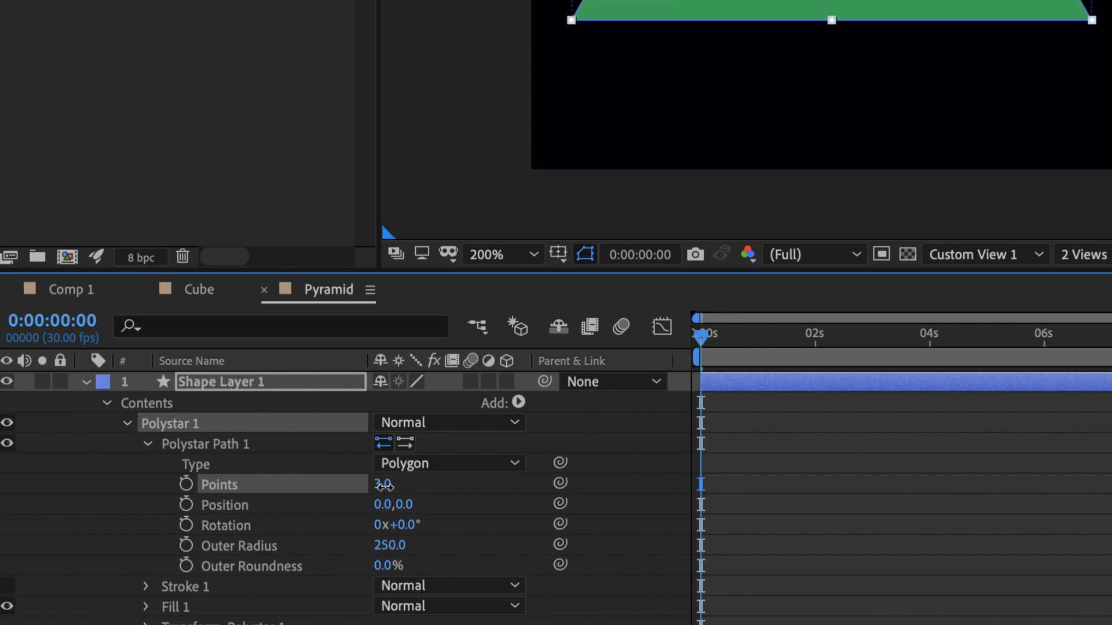
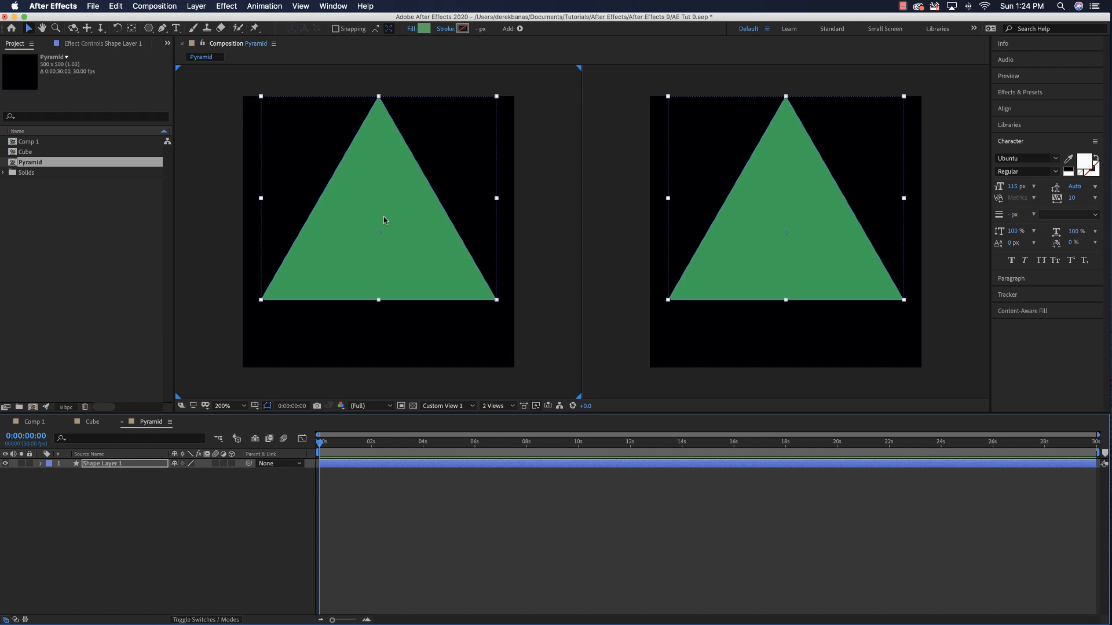
Fit the triangle layer to the composition size and duplicate it three times.
{"action": "key", "text": "super+alt+f"}
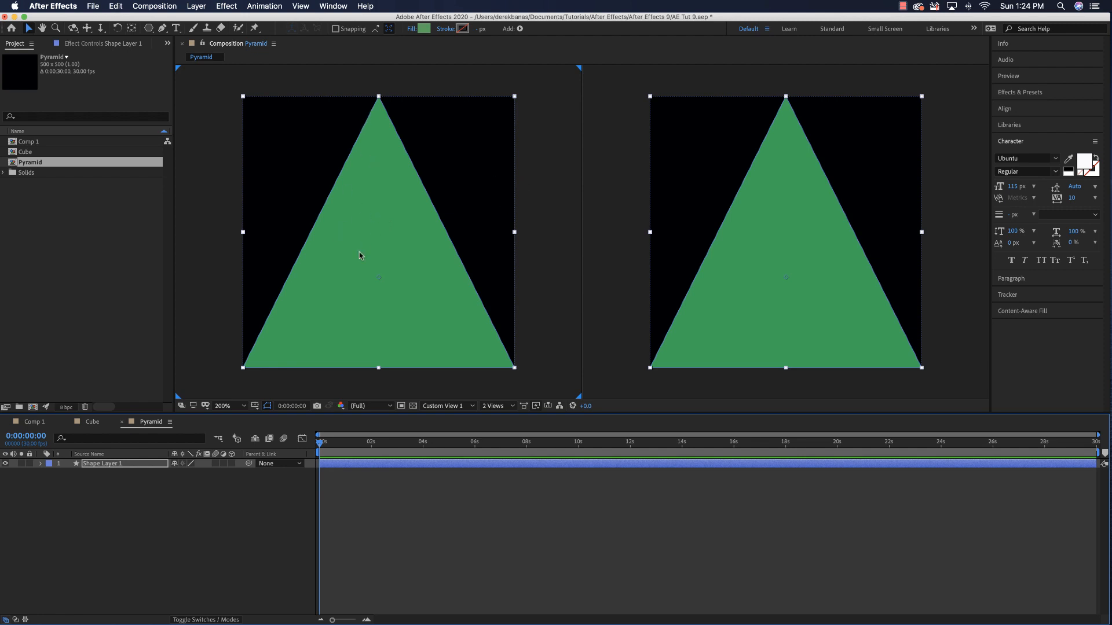
{"action": "left_click", "coordinate": [107, 466]}
{"action": "key", "text": "super+d"}
{"action": "key", "text": "super+d"}
{"action": "key", "text": "super+d"}
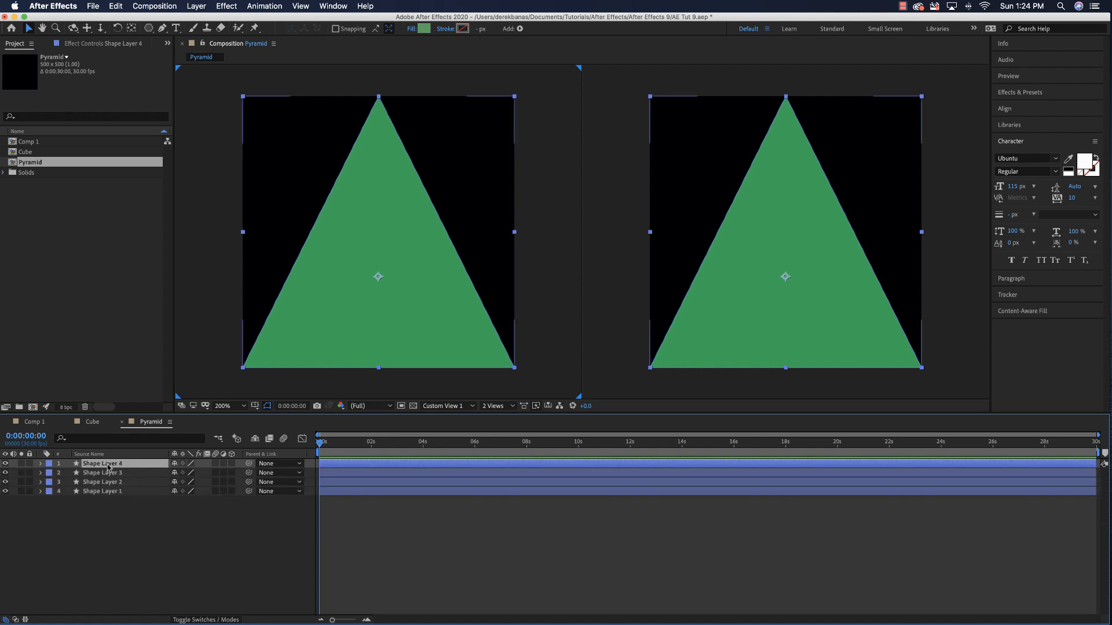
{"action": "left_click", "coordinate": [97, 514]}
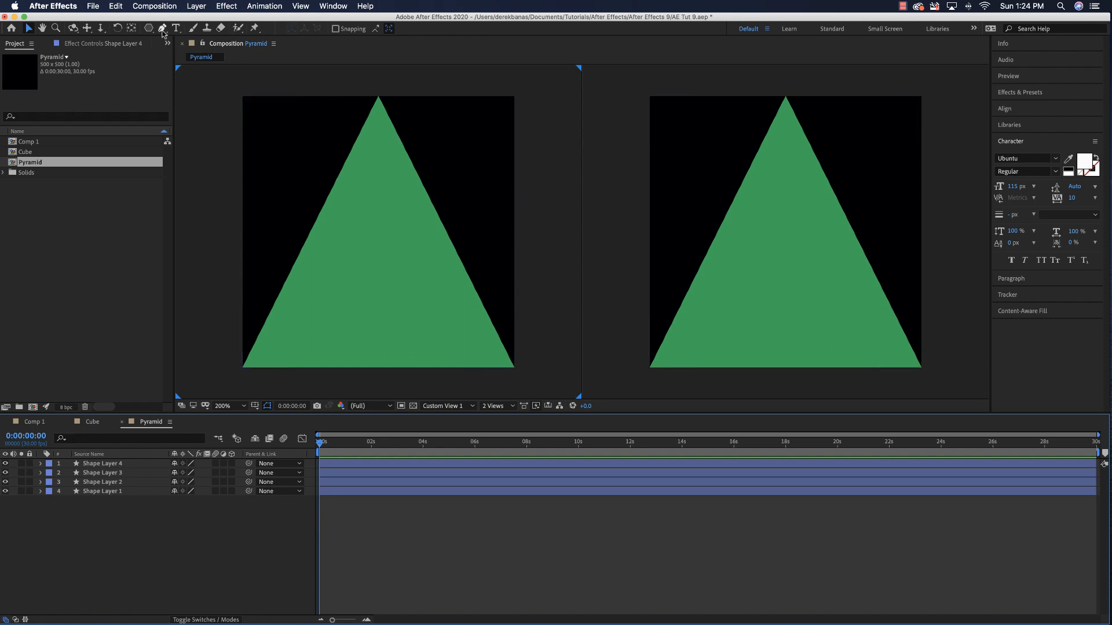
Add a rectangle shape layer that fills the whole Pyramid composition.
{"action": "left_click_drag", "start_coordinate": [150, 32], "coordinate": [203, 33]}
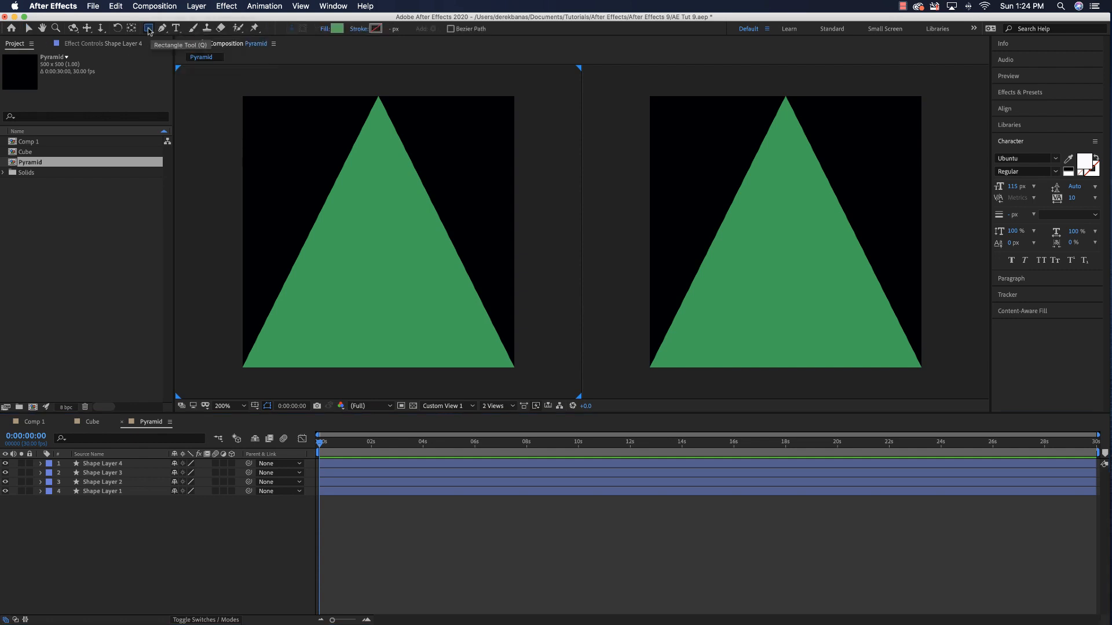
{"action": "double_click", "coordinate": [149, 31]}
{"action": "left_click", "coordinate": [28, 28]}
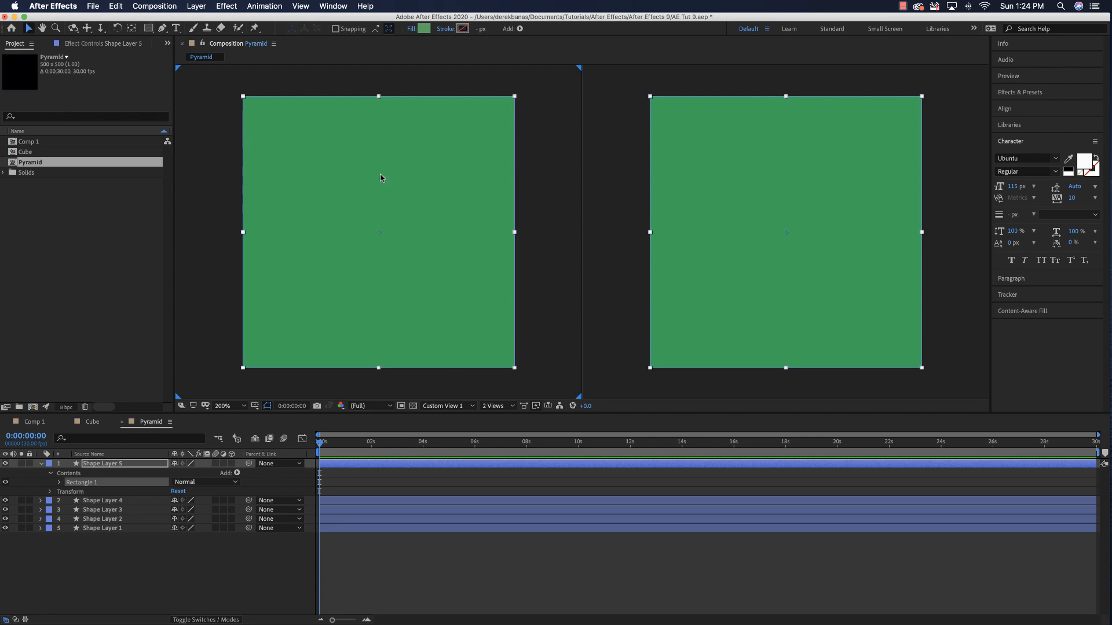
Set the opacity of all five shape layers in the Pyramid composition to 40%.
{"action": "left_click", "coordinate": [40, 500]}
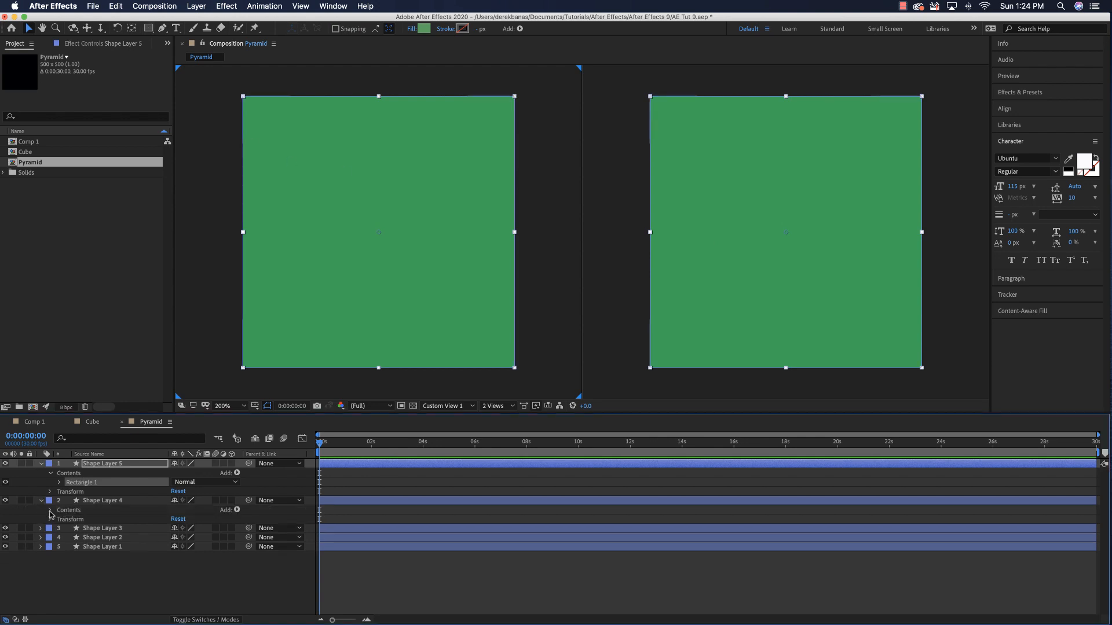
{"action": "left_click", "coordinate": [51, 520]}
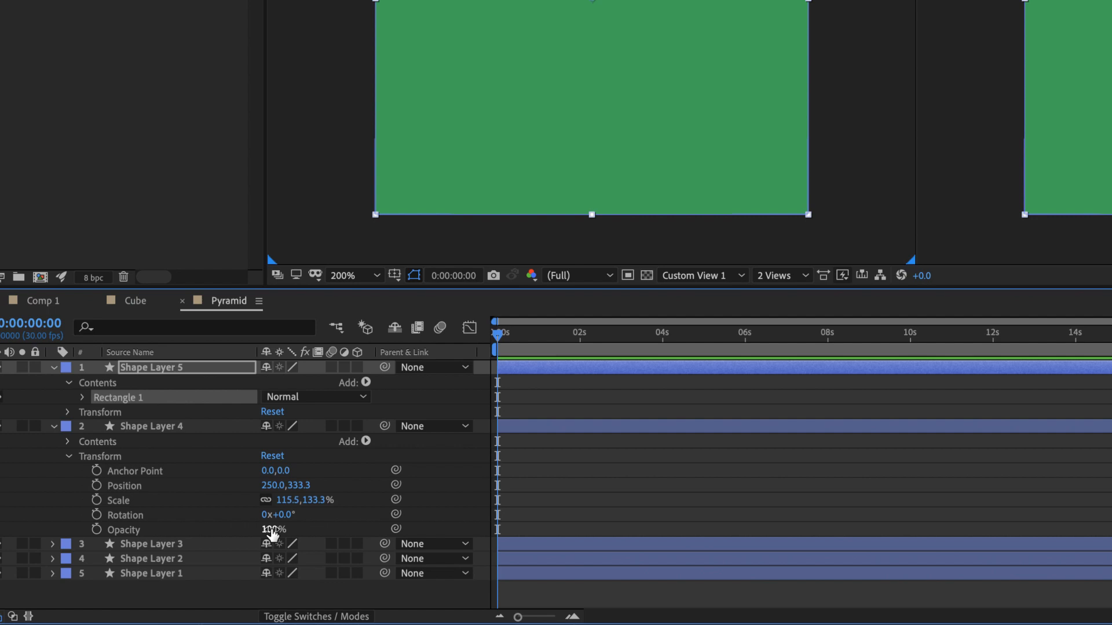
{"action": "left_click_drag", "start_coordinate": [273, 532], "coordinate": [217, 516]}
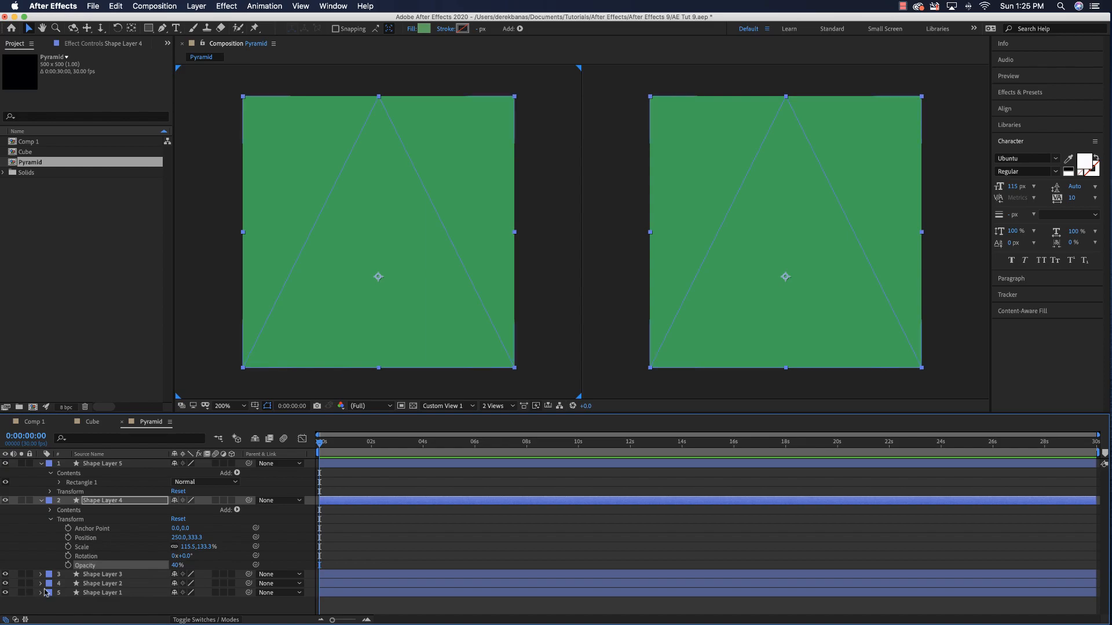
{"action": "key", "text": "super+a"}
{"action": "key", "text": "t"}
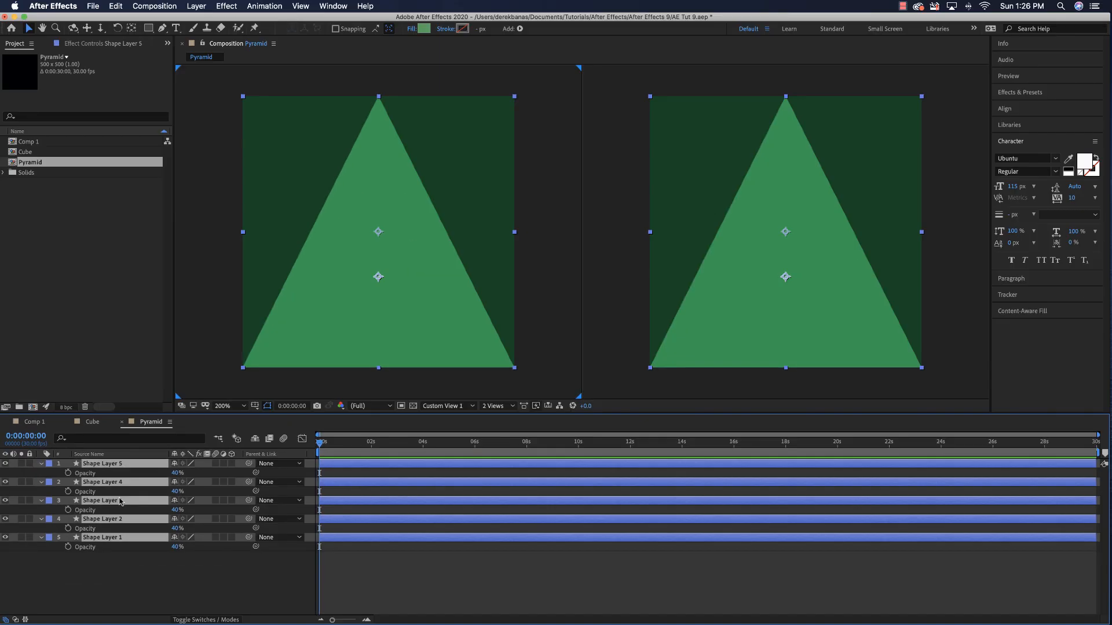
{"action": "left_click", "coordinate": [174, 566]}
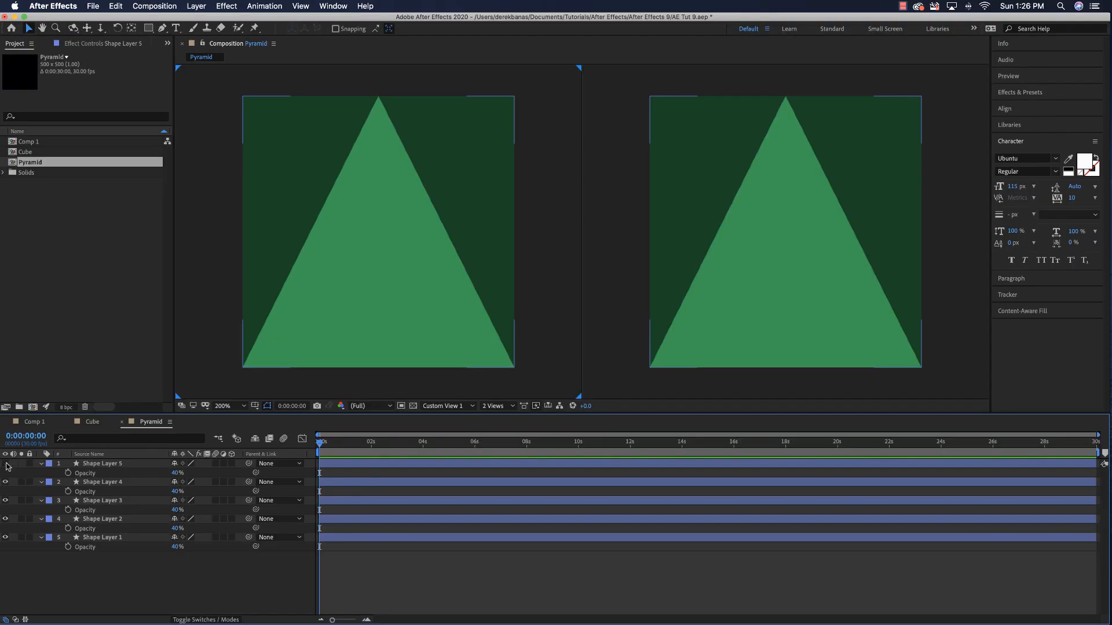
Check which layer is the rectangle by toggling its visibility, and rename Shape Layer 5 as Square.
{"action": "left_click", "coordinate": [6, 464]}
{"action": "left_click", "coordinate": [6, 464]}
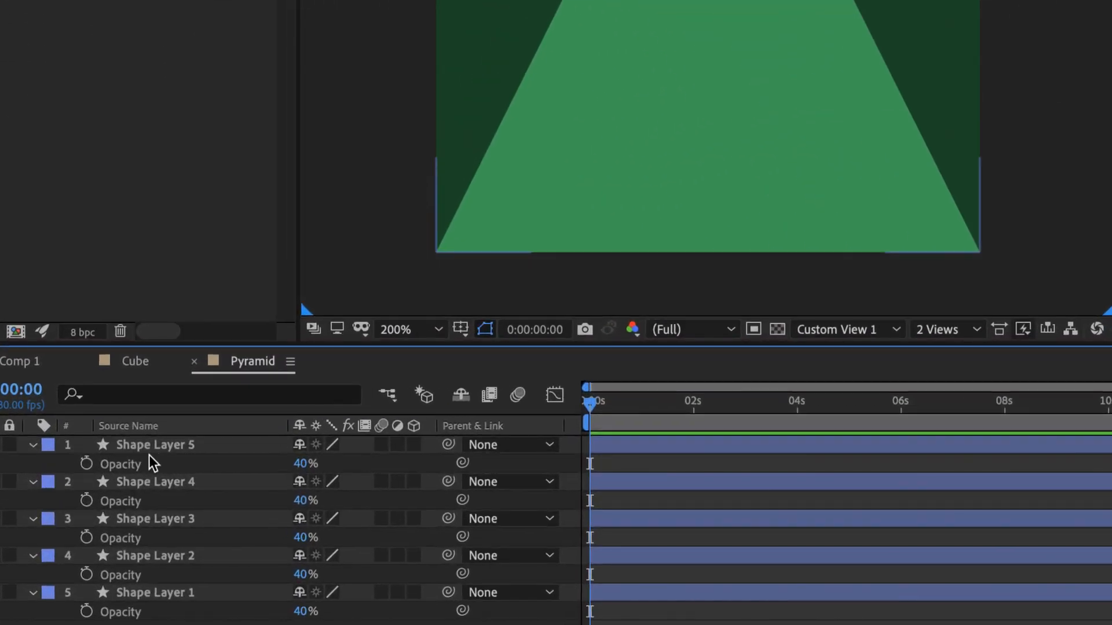
{"action": "left_click", "coordinate": [154, 445]}
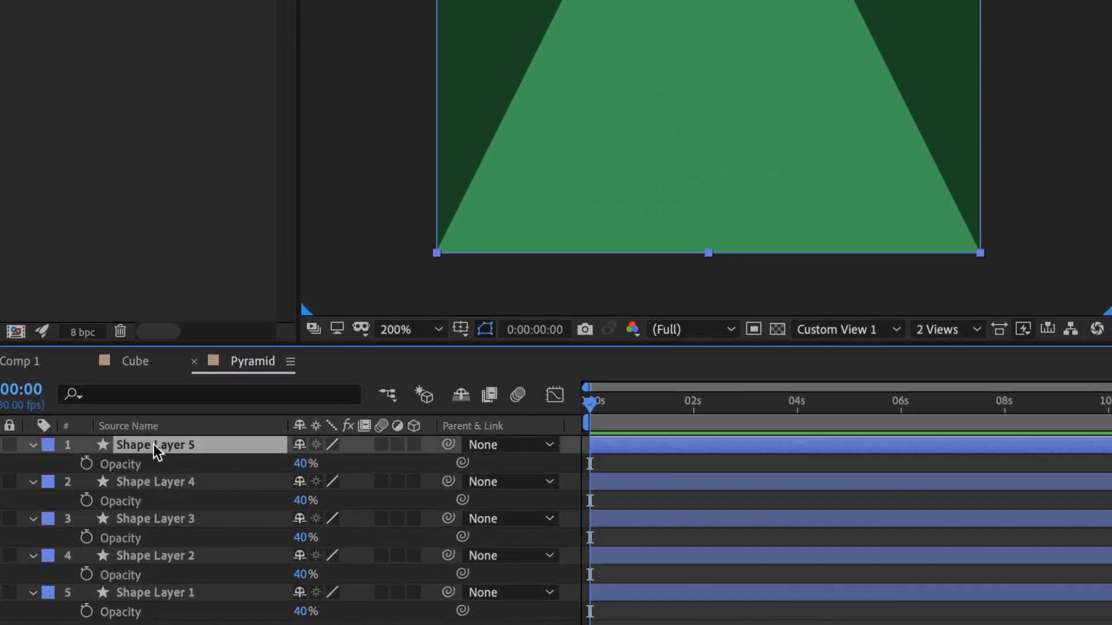
{"action": "key", "text": "Return"}
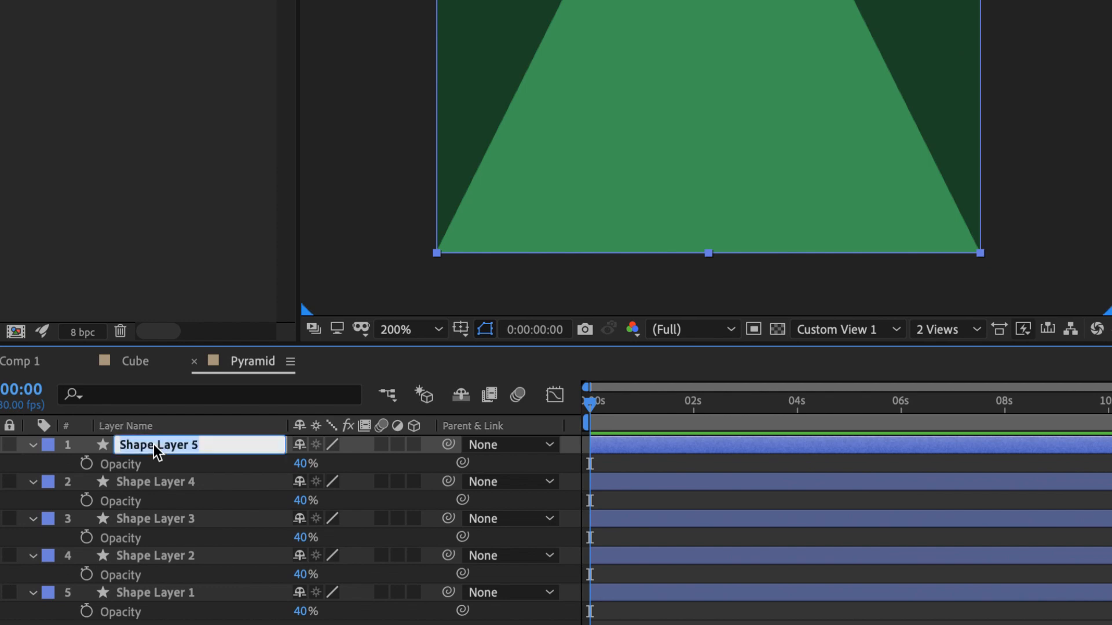
{"action": "type", "text": "Square"}
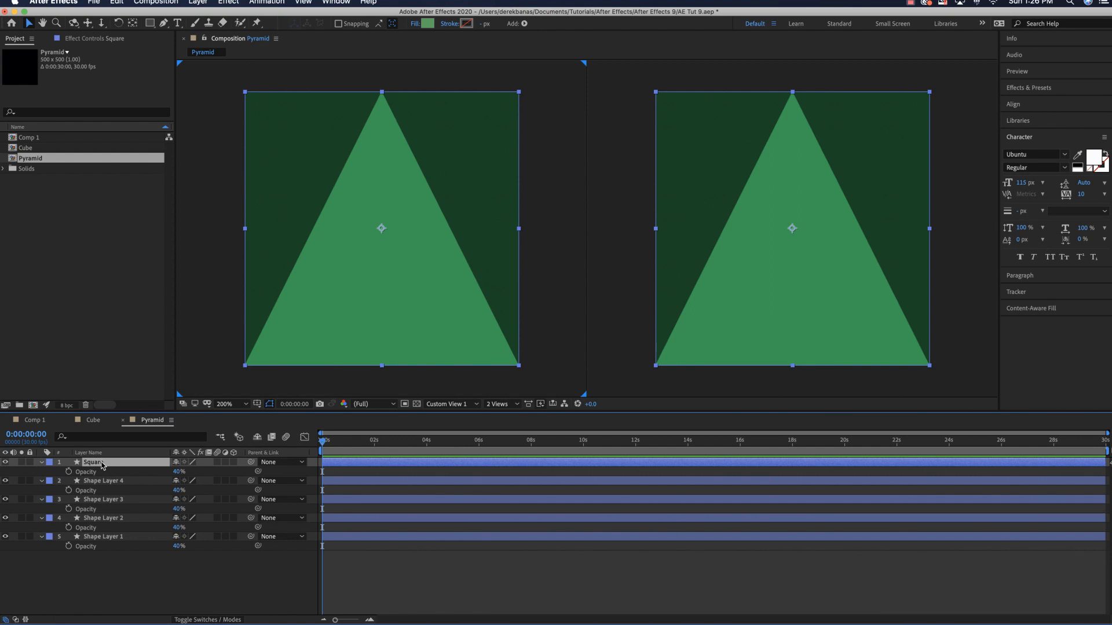
Rename Shape Layer 4 as Tri 1 and Shape Layer 3 as Tri 2.
{"action": "left_click", "coordinate": [95, 482]}
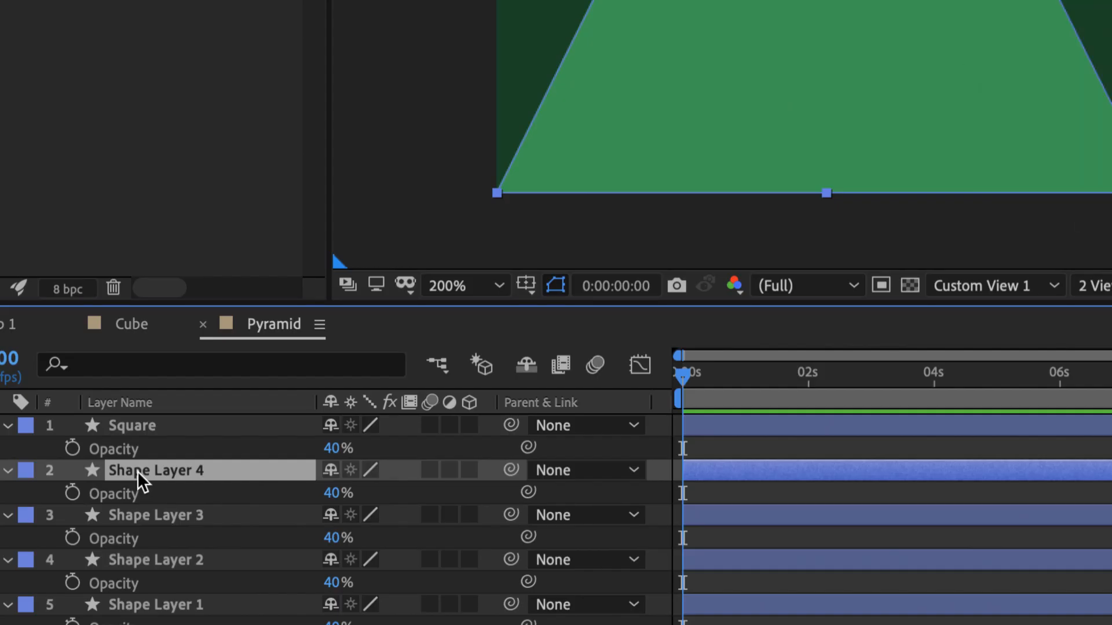
{"action": "key", "text": "Return"}
{"action": "type", "text": "Tr"}
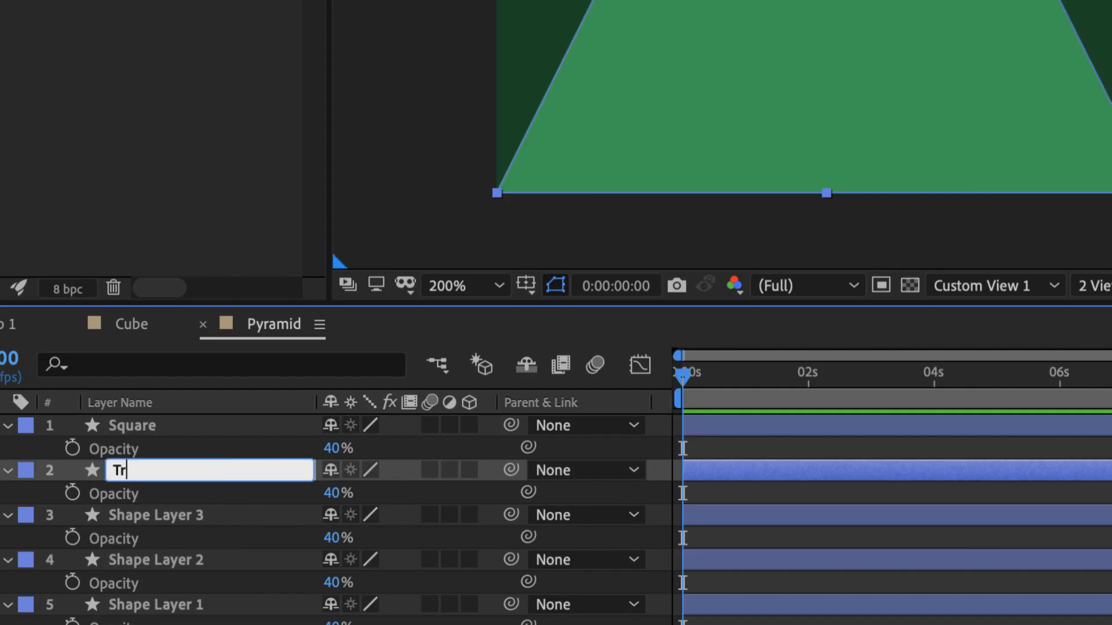
{"action": "type", "text": "i 1"}
{"action": "key", "text": "Return"}
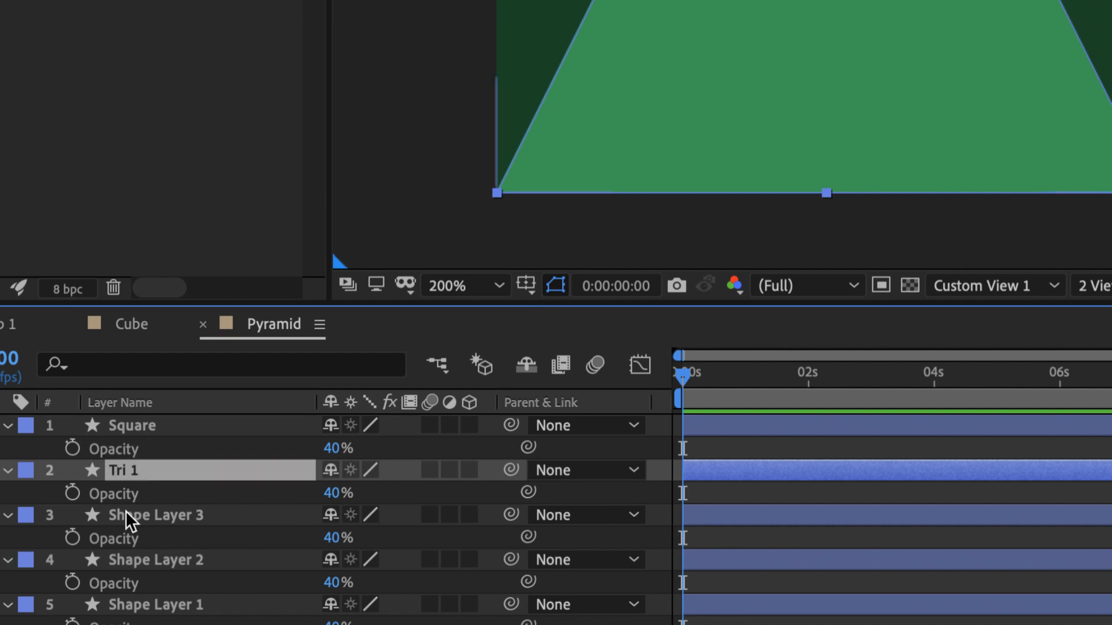
{"action": "left_click", "coordinate": [130, 515]}
{"action": "key", "text": "Return"}
{"action": "type", "text": "Tri 2"}
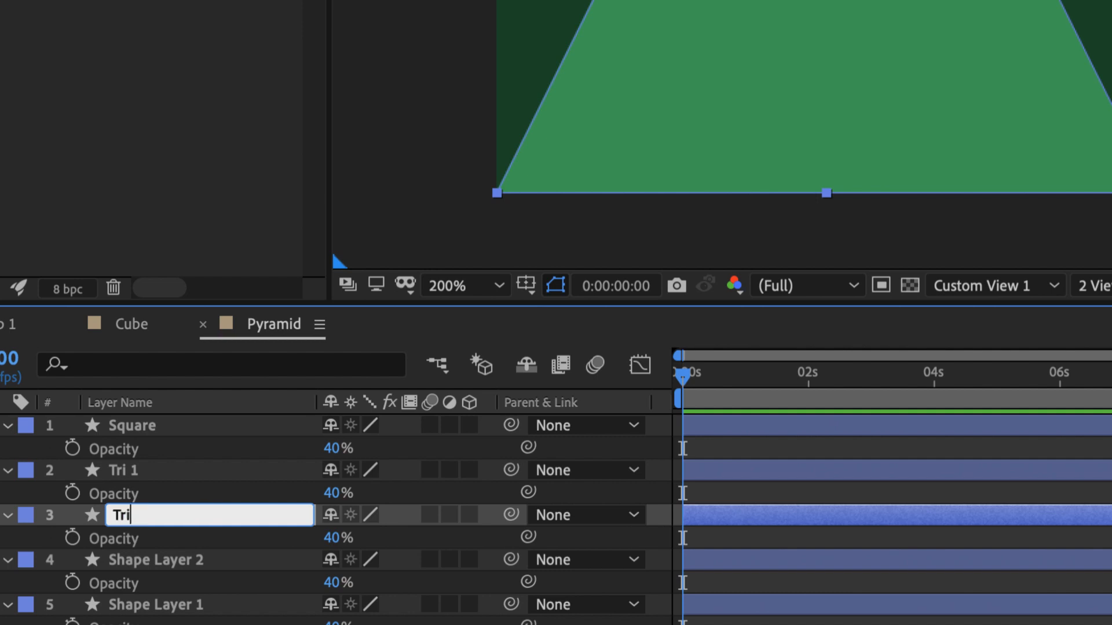
Rename Shape Layer 2 as Tri 3 and Shape Layer 1 as Tri 4.
{"action": "left_click", "coordinate": [122, 559]}
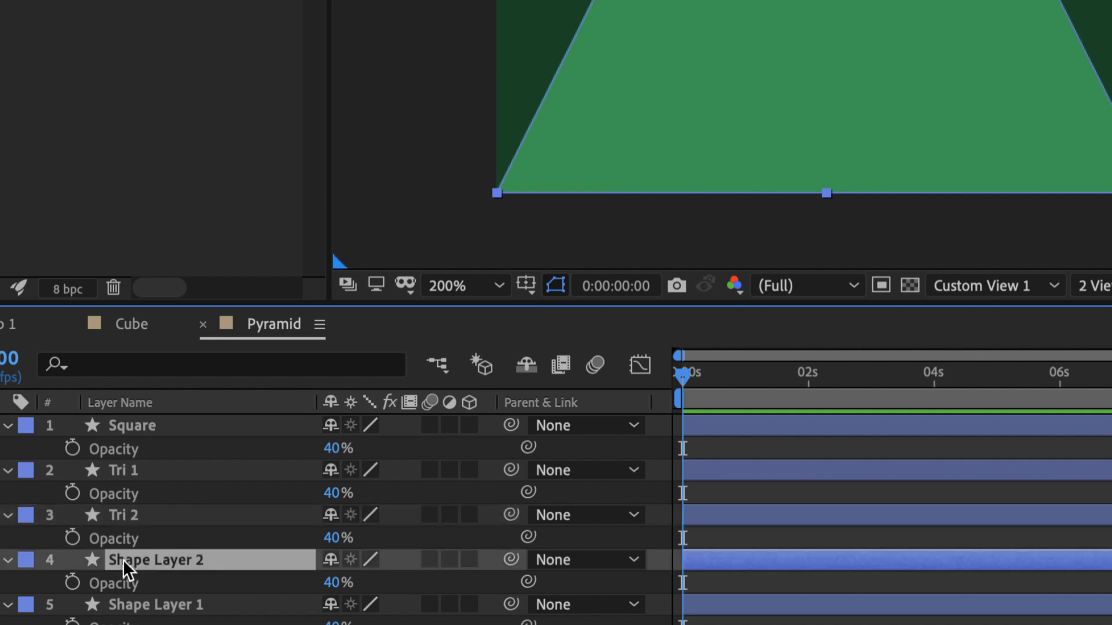
{"action": "key", "text": "Return"}
{"action": "type", "text": "Tri 3"}
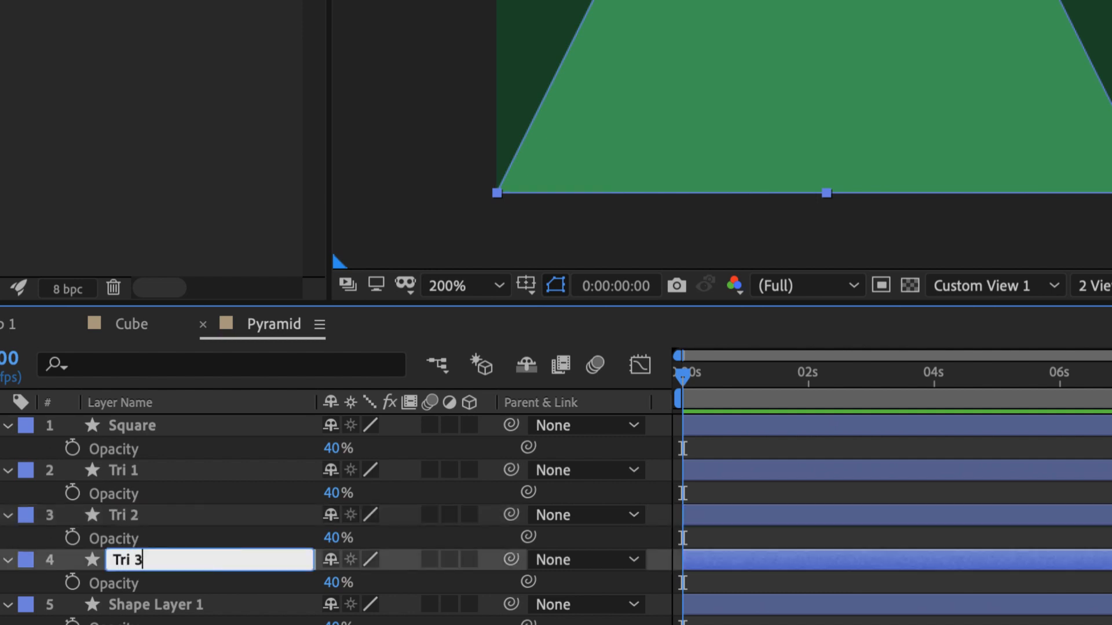
{"action": "left_click", "coordinate": [131, 607]}
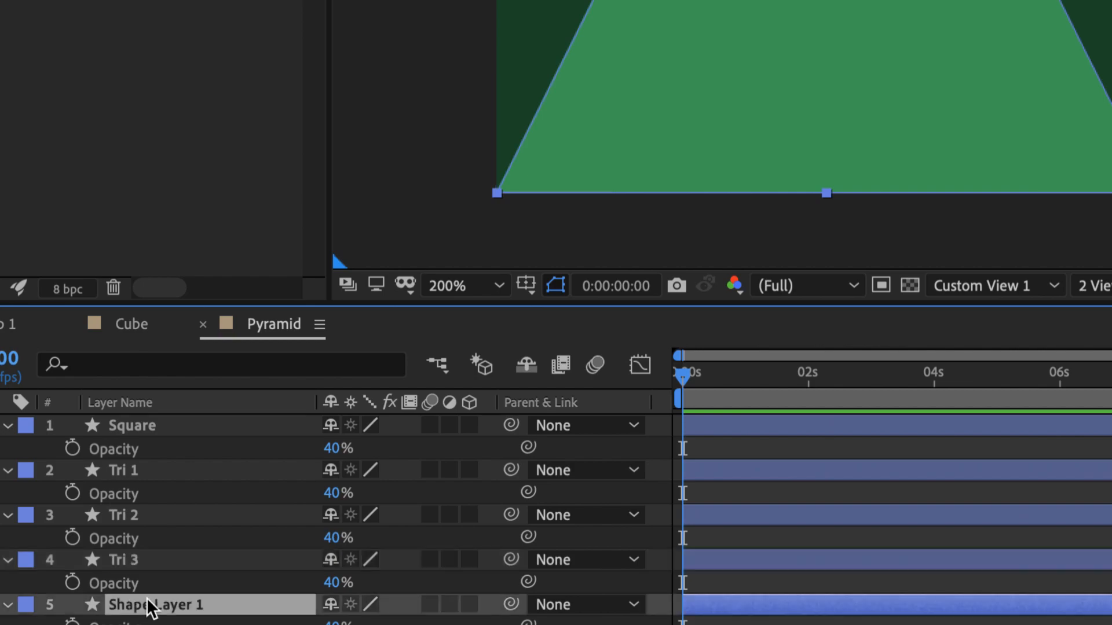
{"action": "key", "text": "Return"}
{"action": "type", "text": "Tri 4"}
{"action": "key", "text": "Return"}
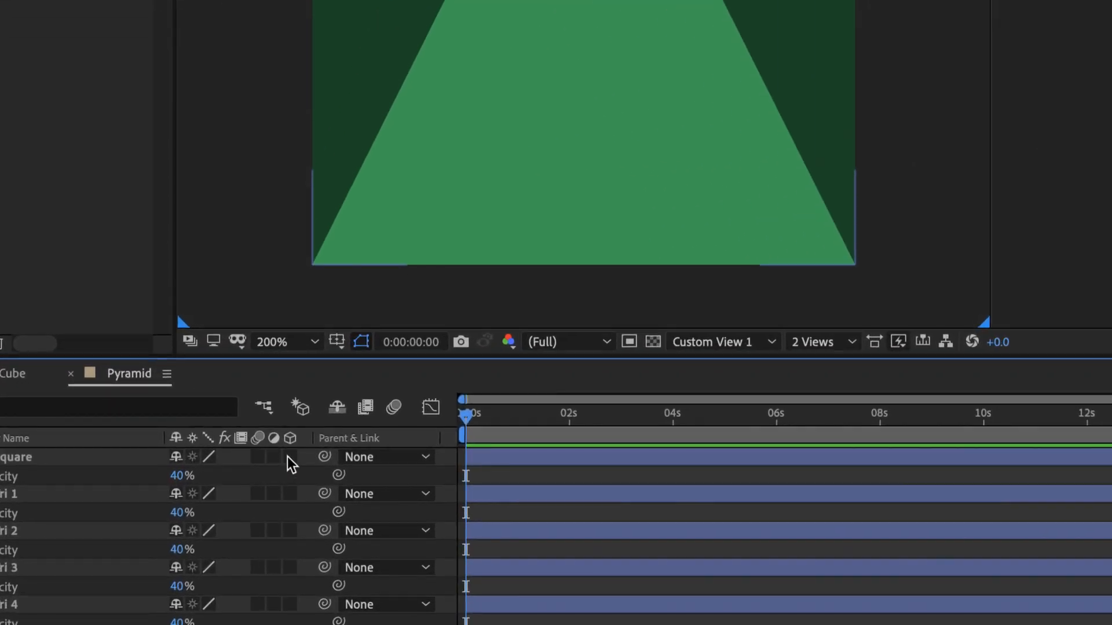
Make the Square layer 3D and set its X Rotation to 90°.
{"action": "left_click", "coordinate": [282, 458]}
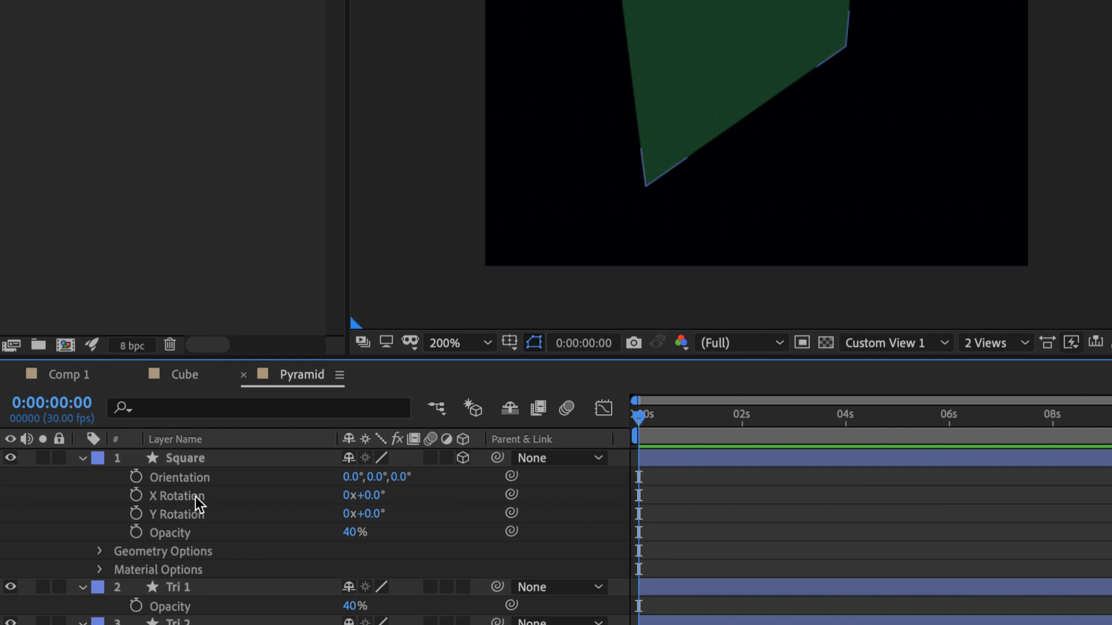
{"action": "left_click", "coordinate": [372, 497]}
{"action": "type", "text": "90"}
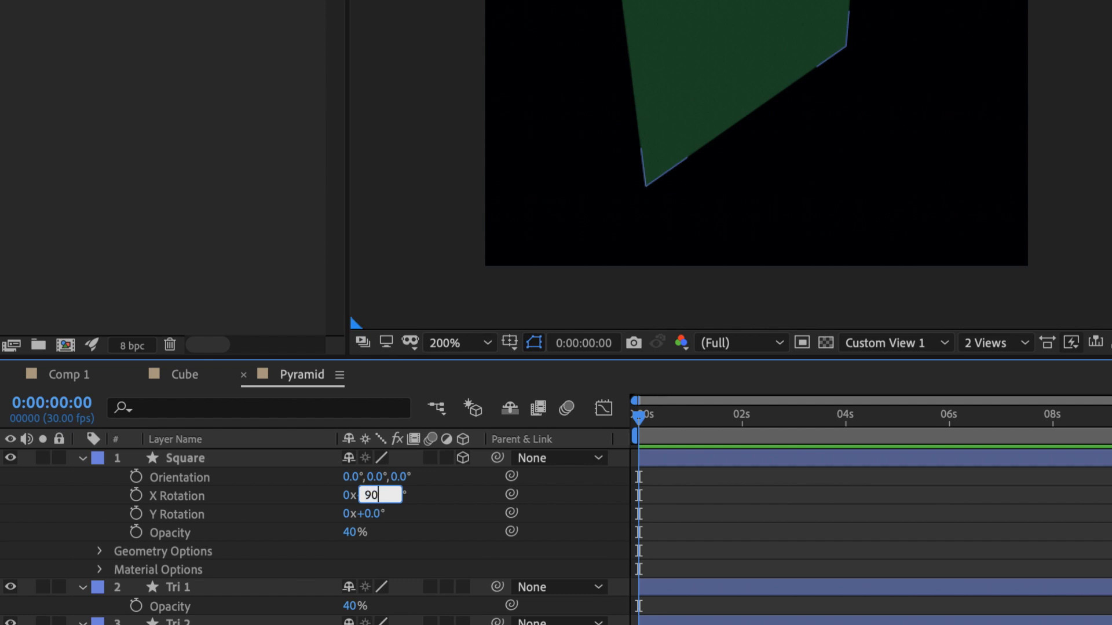
{"action": "key", "text": "Return"}
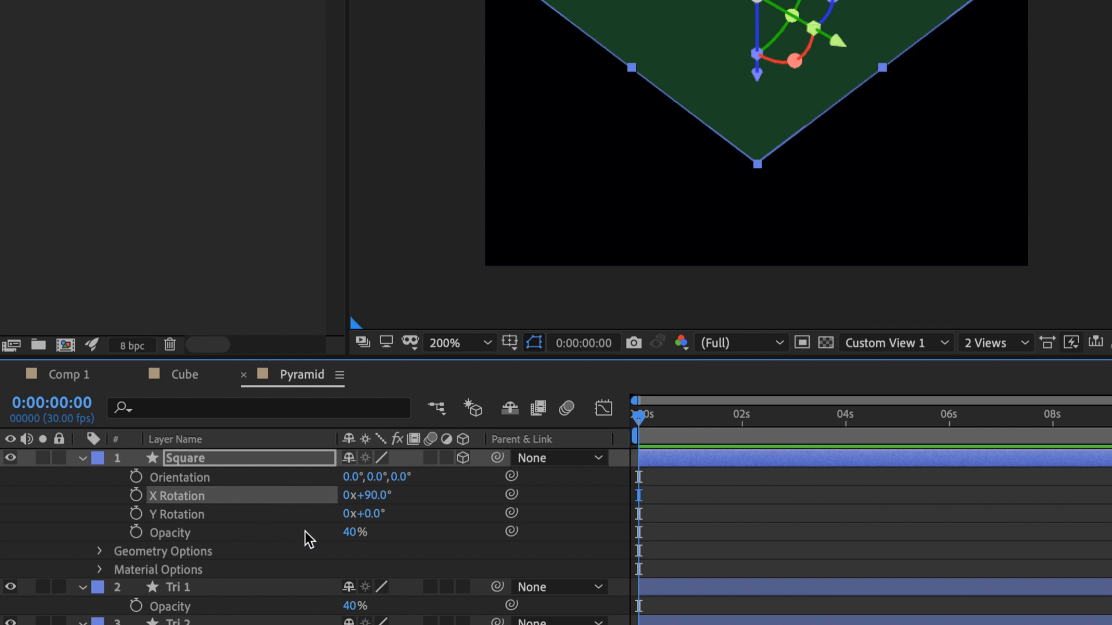
Set the Square layer's Y position to 500 and collapse its properties.
{"action": "left_click", "coordinate": [227, 458]}
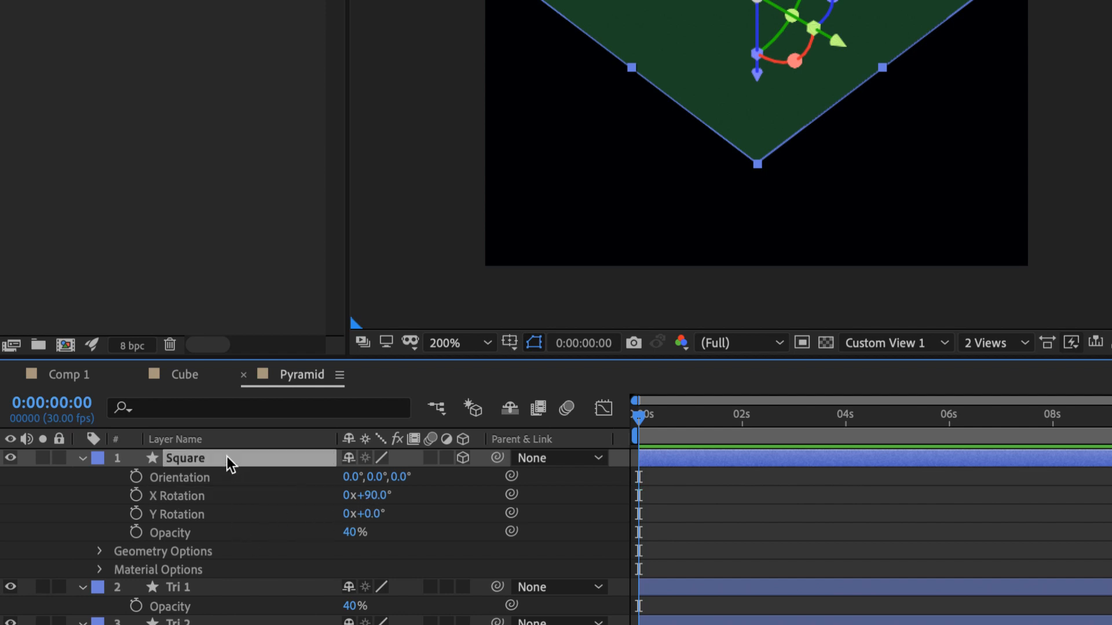
{"action": "key", "text": "p"}
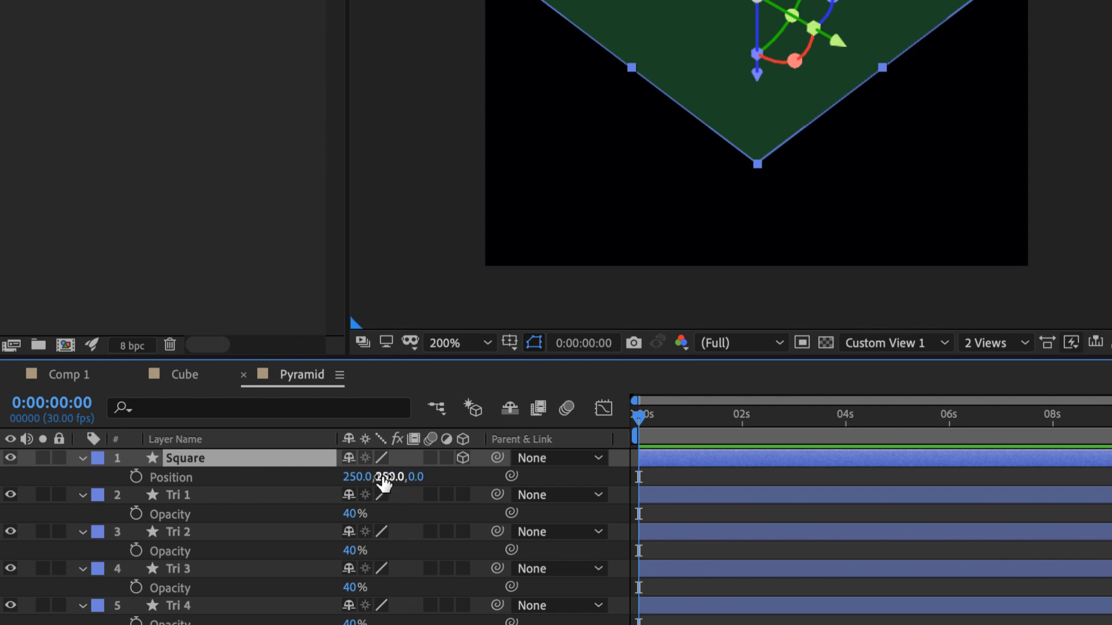
{"action": "left_click", "coordinate": [385, 477]}
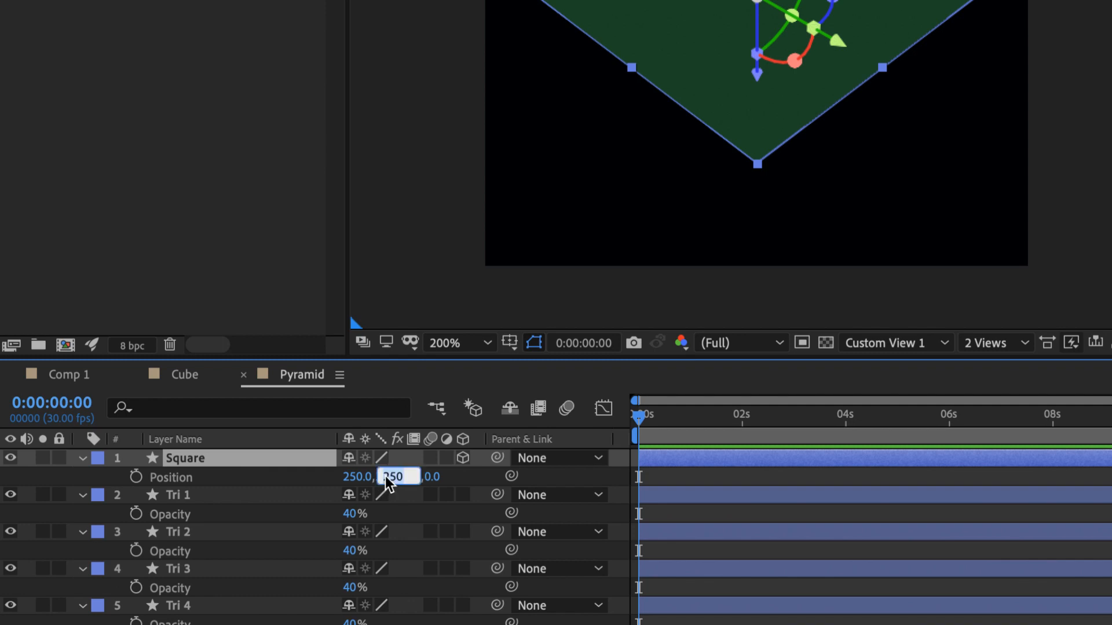
{"action": "type", "text": "500"}
{"action": "key", "text": "Return"}
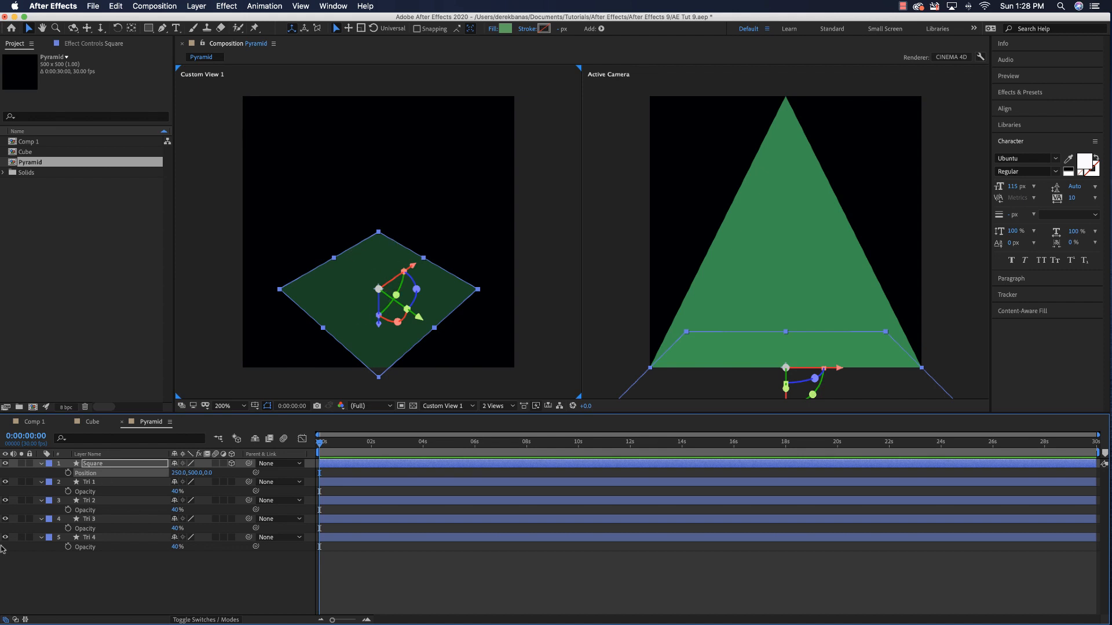
{"action": "left_click", "coordinate": [40, 464]}
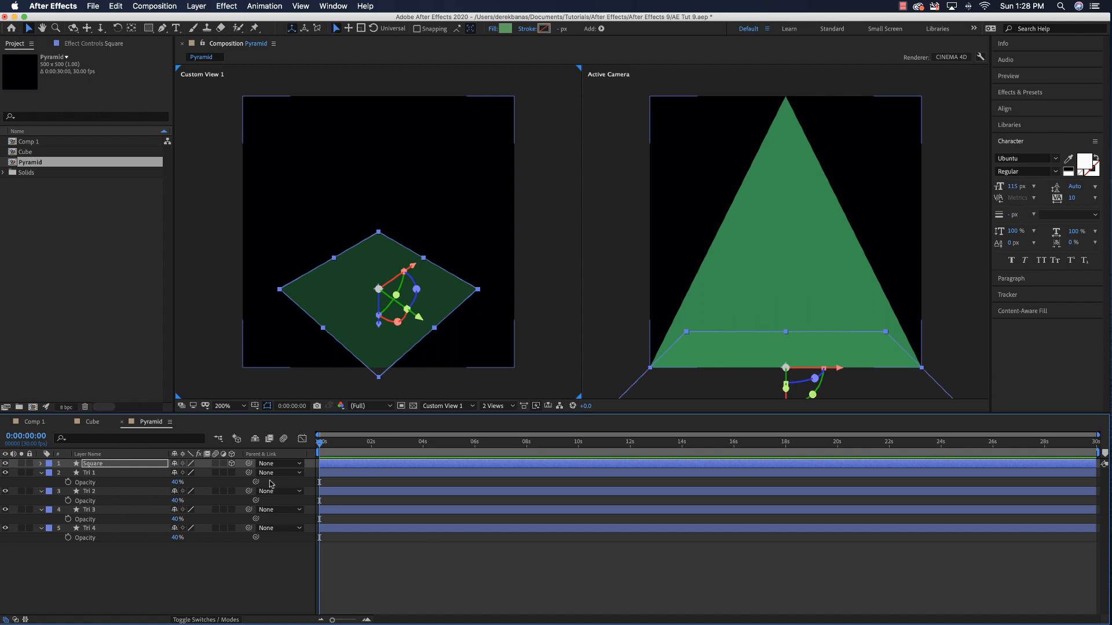
Make the Tri 1 layer 3D and set its Z position to 250.
{"action": "left_click", "coordinate": [230, 473]}
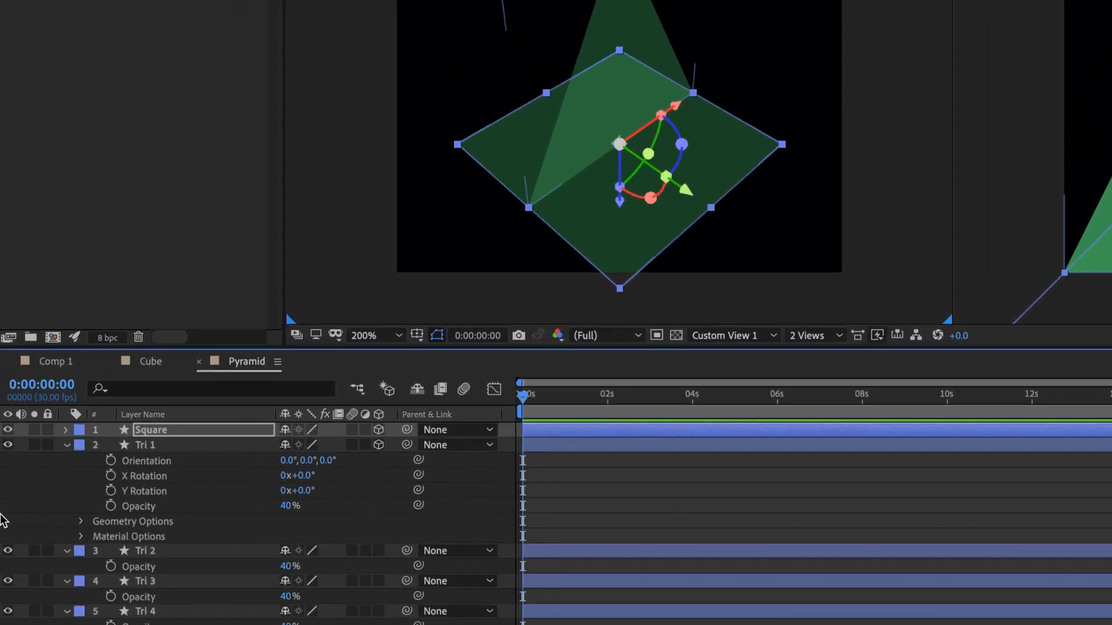
{"action": "left_click", "coordinate": [167, 445]}
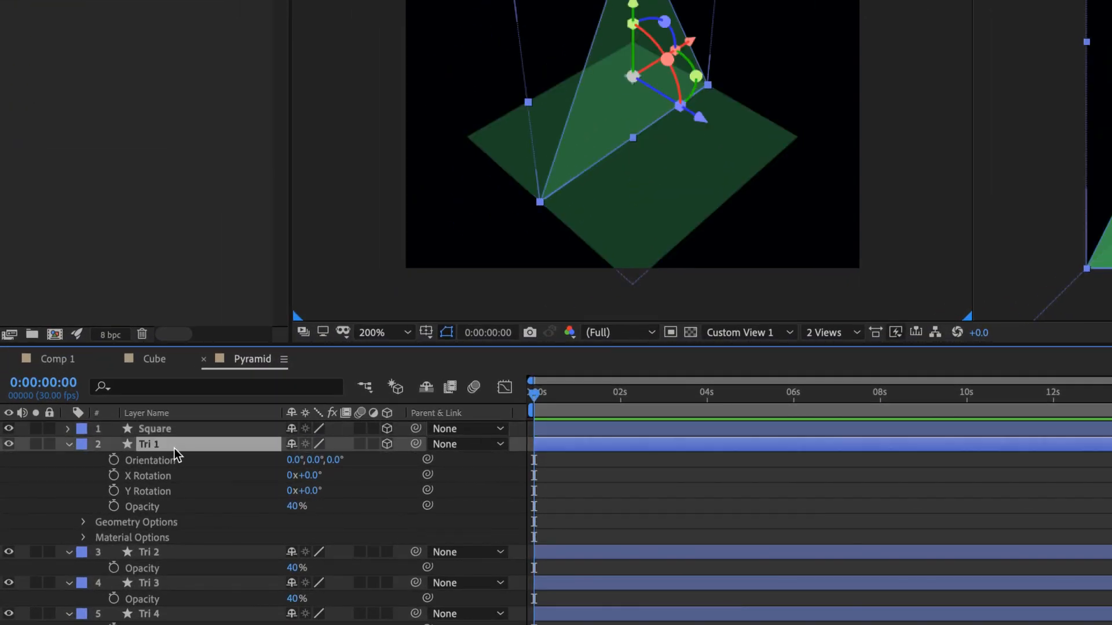
{"action": "key", "text": "p"}
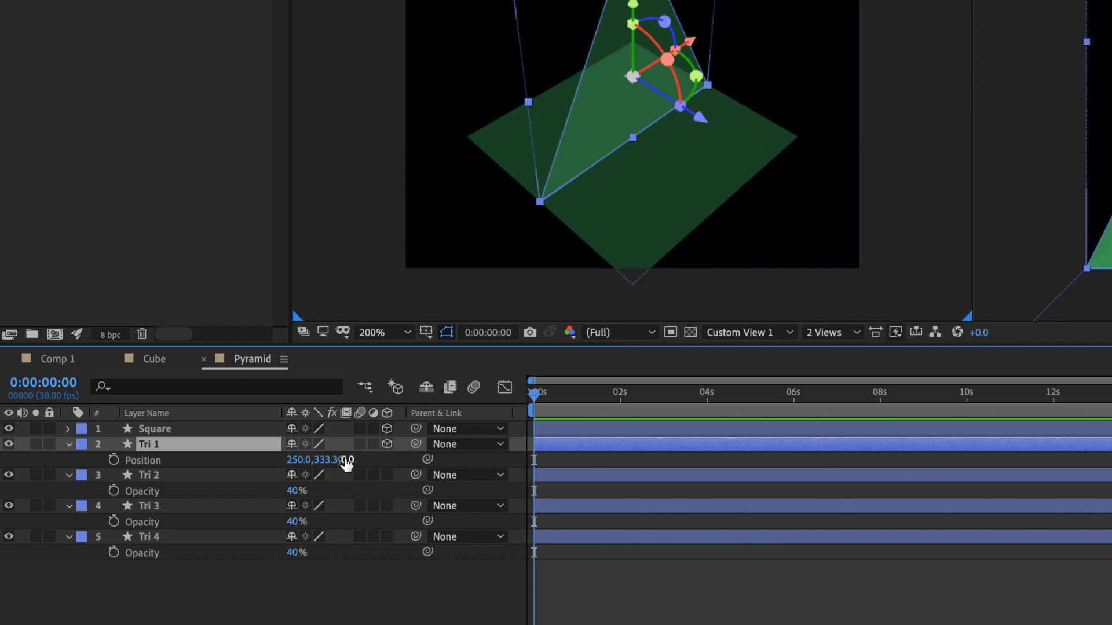
{"action": "left_click", "coordinate": [346, 462]}
{"action": "type", "text": "250"}
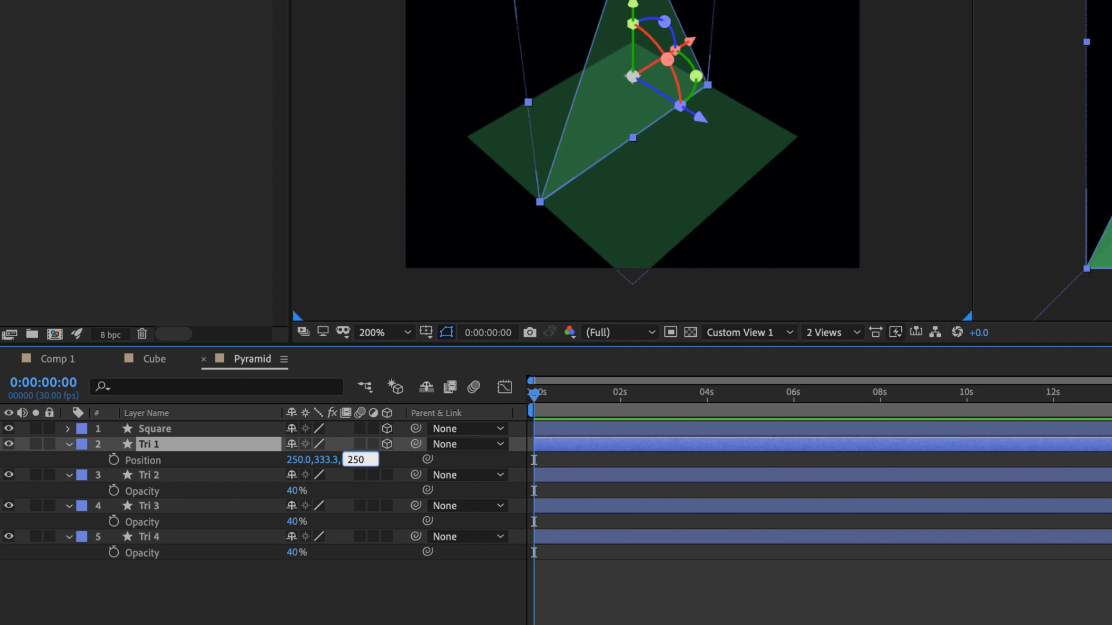
{"action": "key", "text": "Return"}
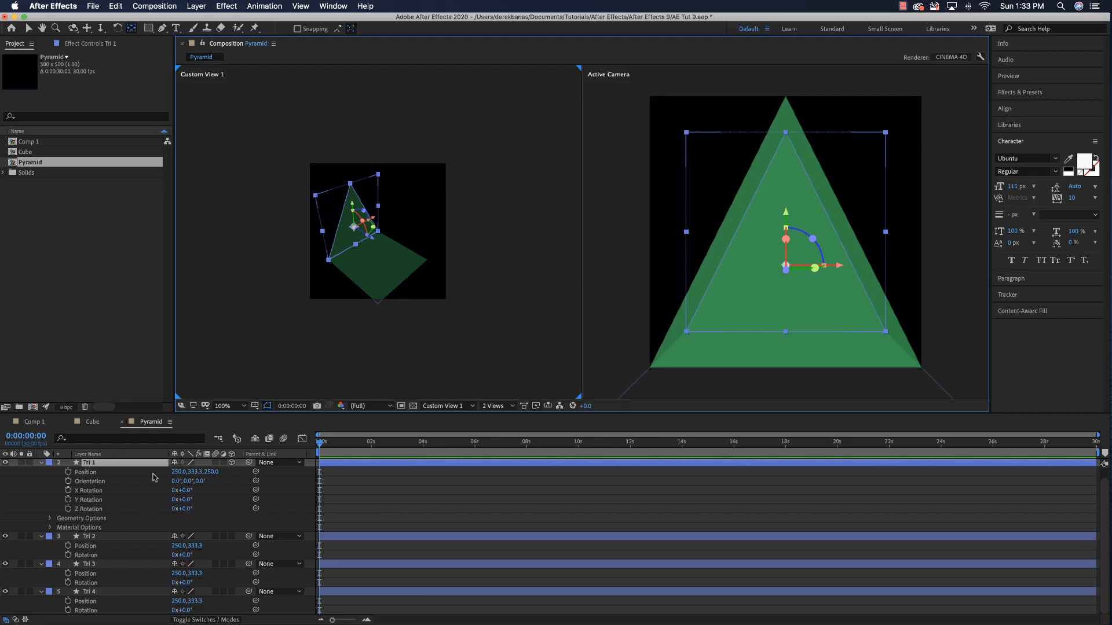
Make the Tri 2 layer 3D and set its Z position to -250.
{"action": "left_click", "coordinate": [100, 539]}
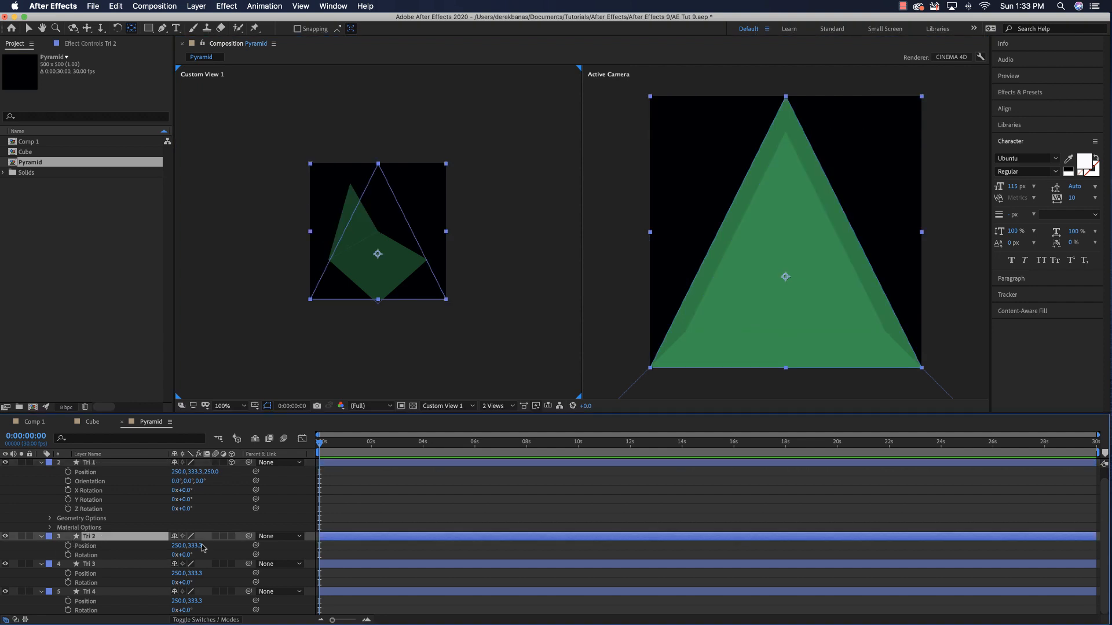
{"action": "left_click", "coordinate": [231, 537]}
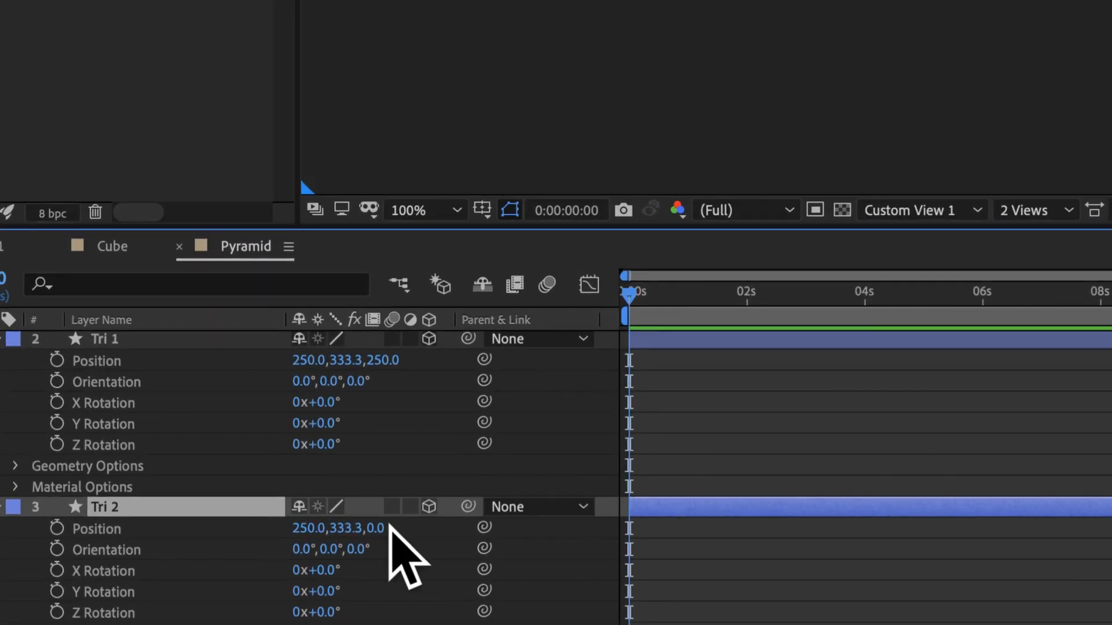
{"action": "left_click", "coordinate": [377, 528]}
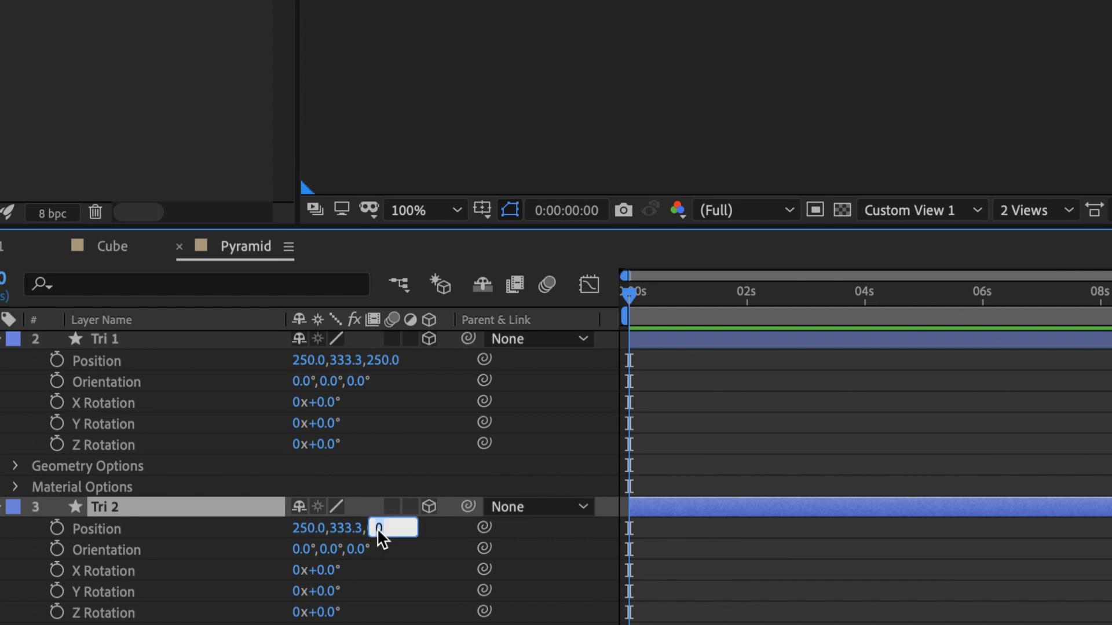
{"action": "type", "text": "-250"}
{"action": "key", "text": "Return"}
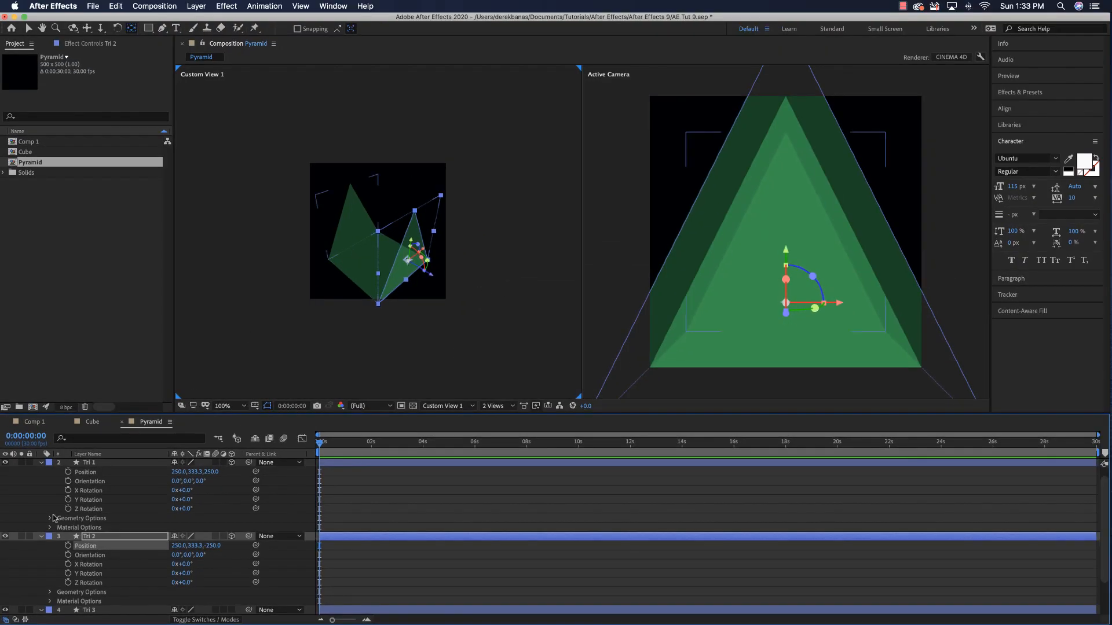
{"action": "scroll", "coordinate": [128, 557], "scroll_direction": "down", "scroll_amount": 3}
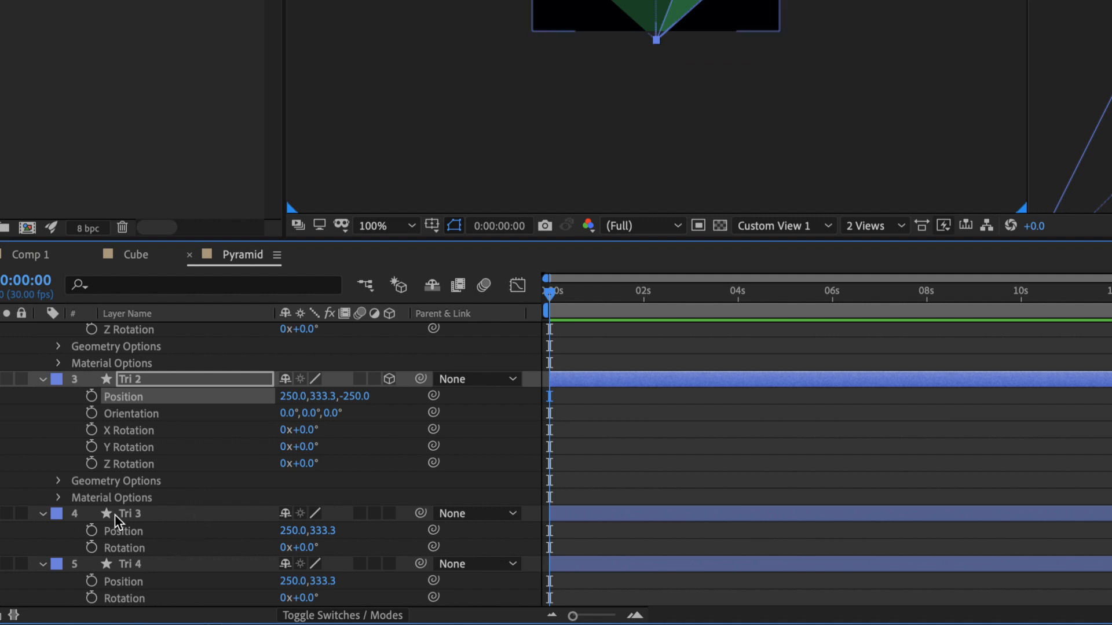
Set the Tri 3 layer's X position to 0 and make the layer 3D.
{"action": "left_click", "coordinate": [290, 531]}
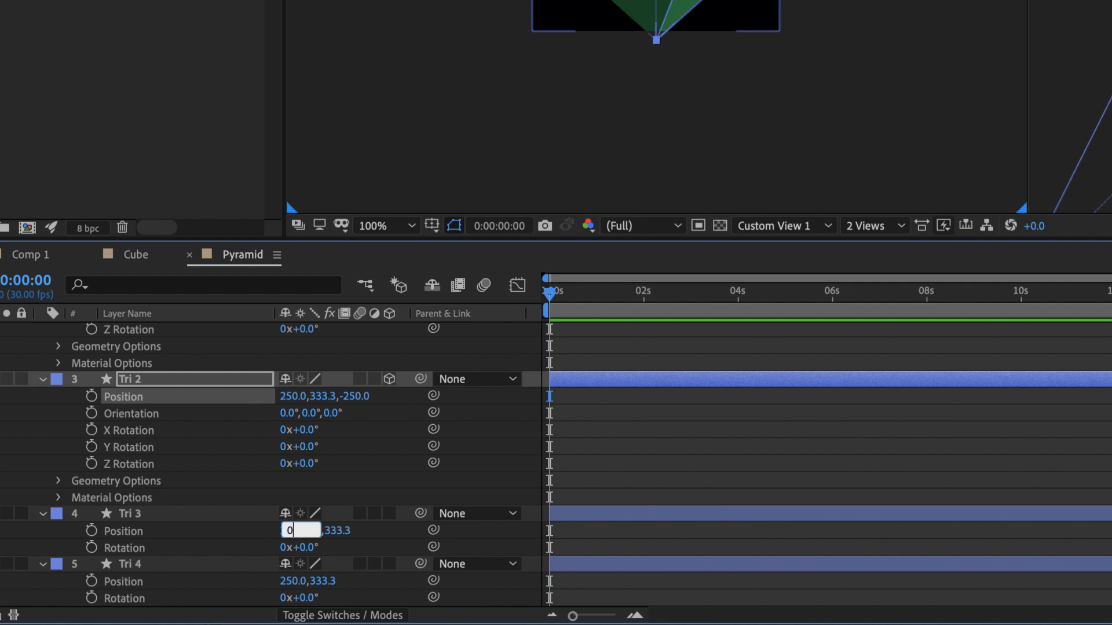
{"action": "type", "text": "0"}
{"action": "key", "text": "Return"}
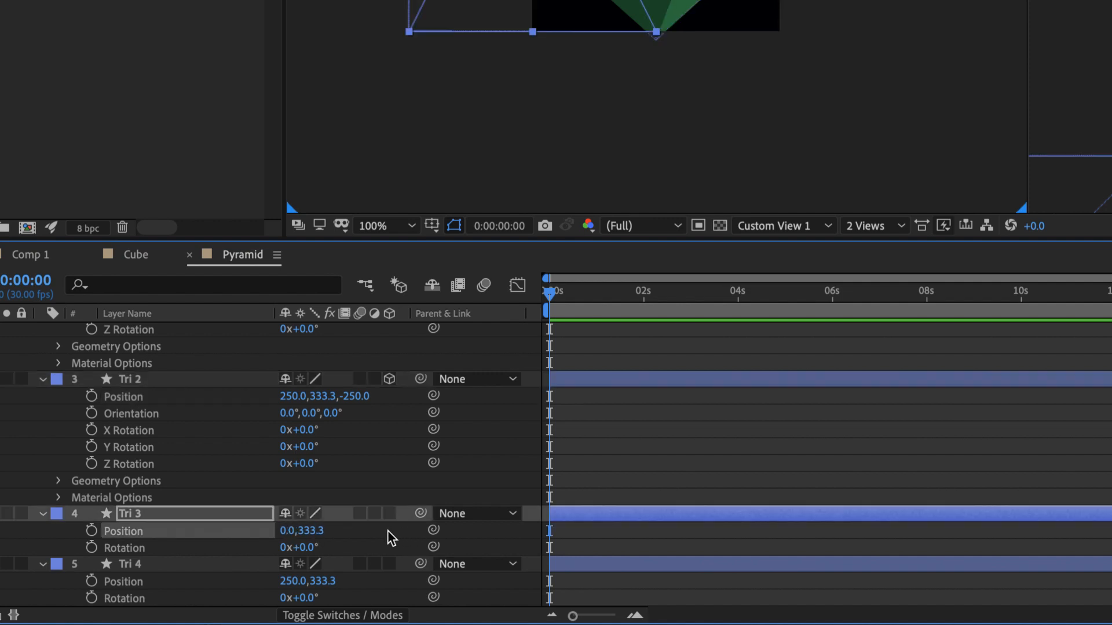
{"action": "left_click", "coordinate": [389, 514]}
{"action": "left_click", "coordinate": [311, 531]}
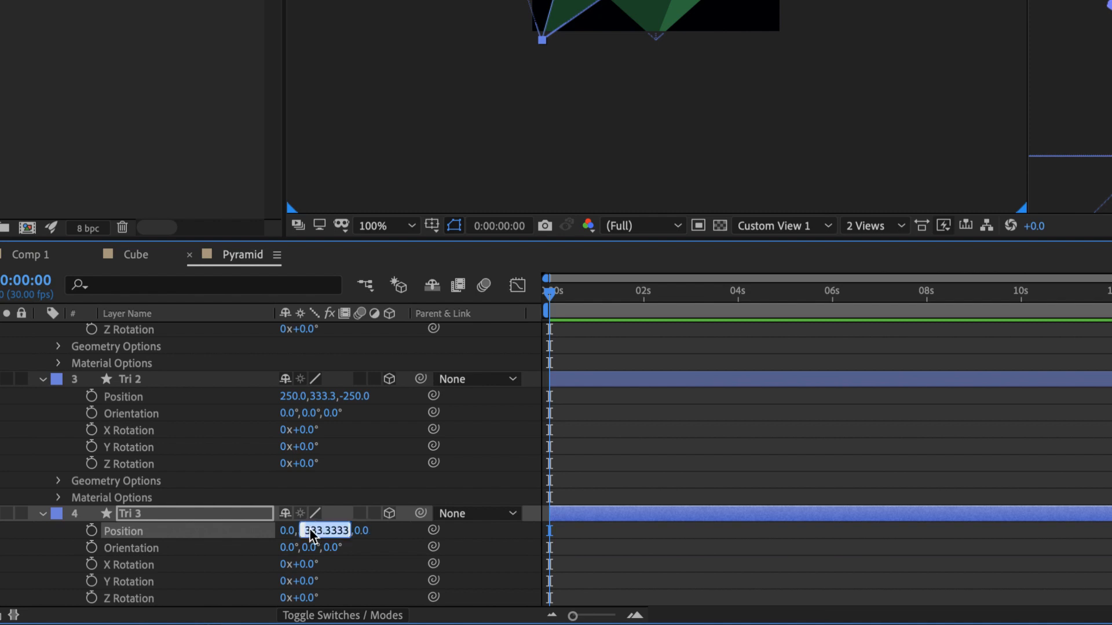
{"action": "type", "text": "500"}
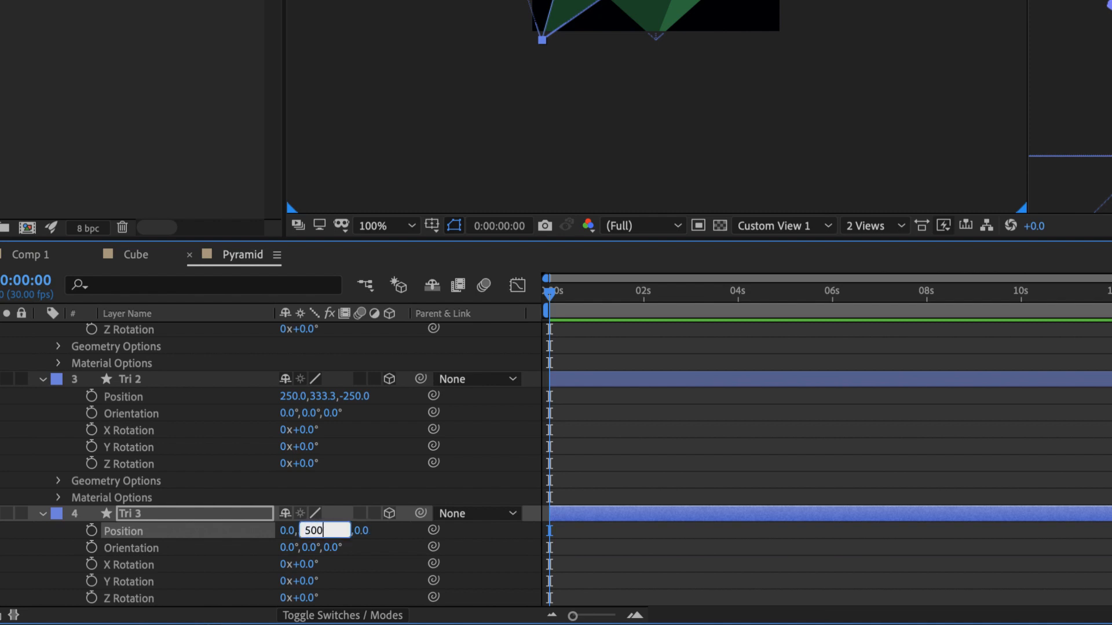
{"action": "key", "text": "Return"}
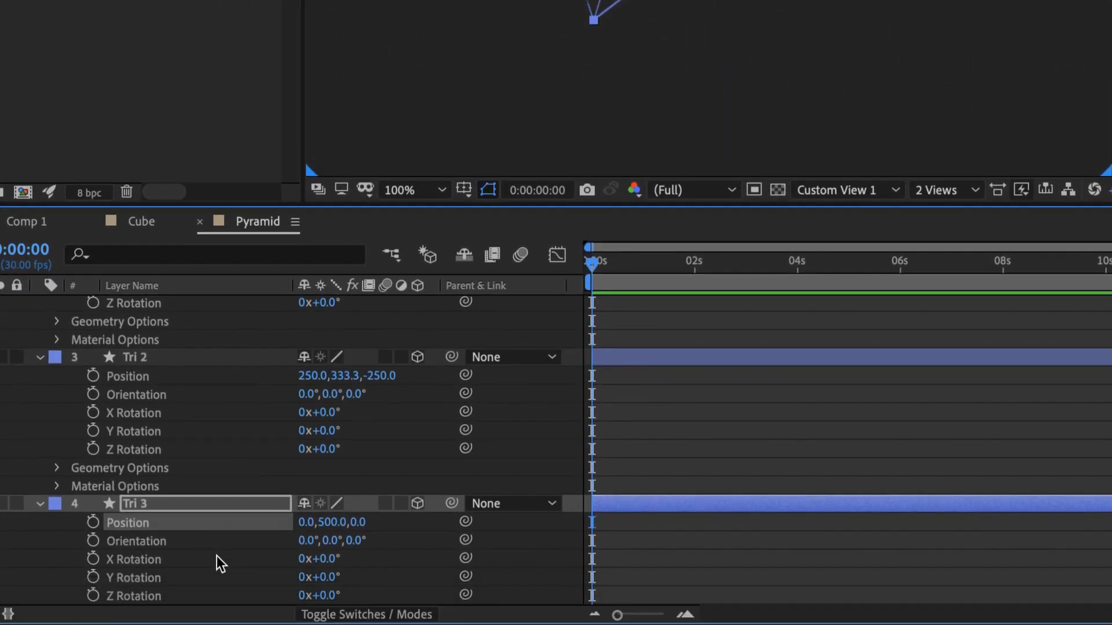
{"action": "left_click_drag", "start_coordinate": [323, 577], "coordinate": [352, 577]}
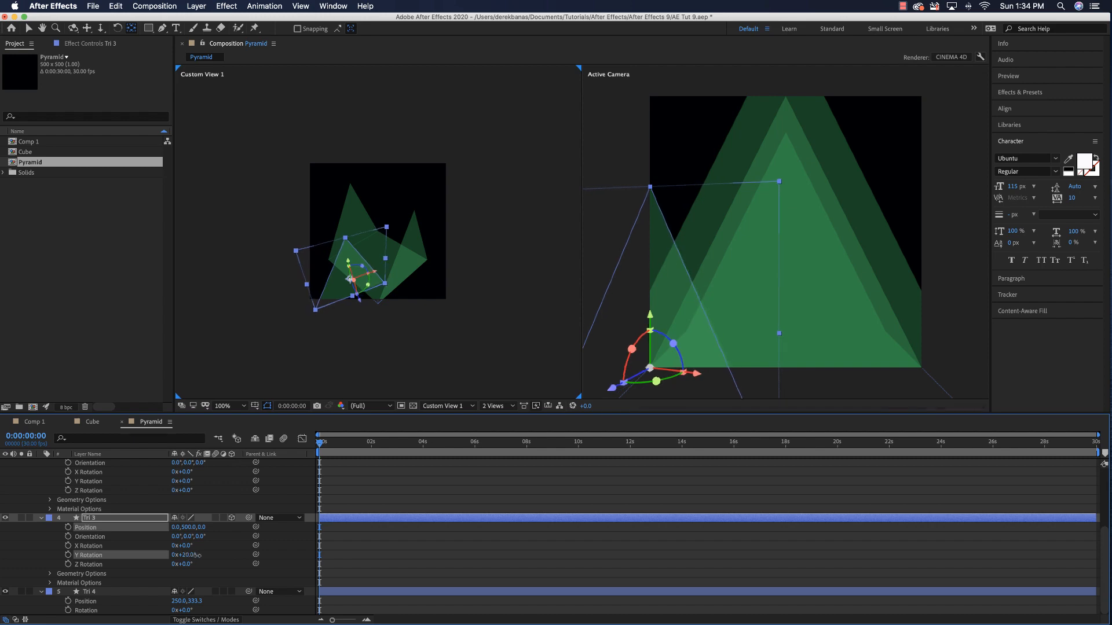
{"action": "left_click_drag", "start_coordinate": [198, 554], "coordinate": [219, 554]}
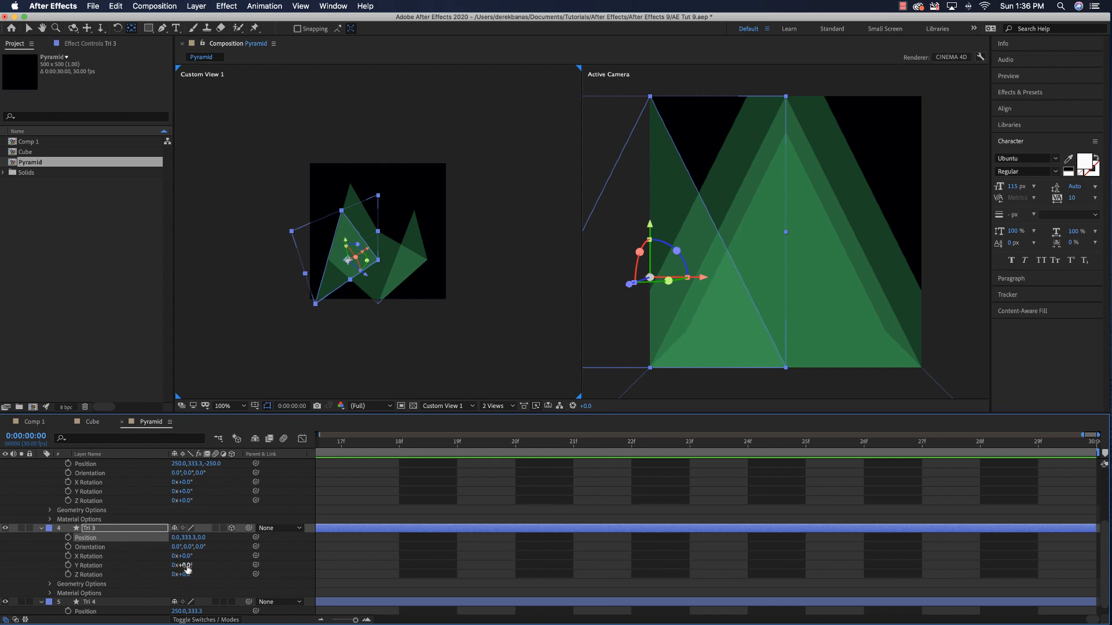
Set the Tri 3 layer's Y Rotation to 90°.
{"action": "left_click_drag", "start_coordinate": [186, 569], "coordinate": [224, 565]}
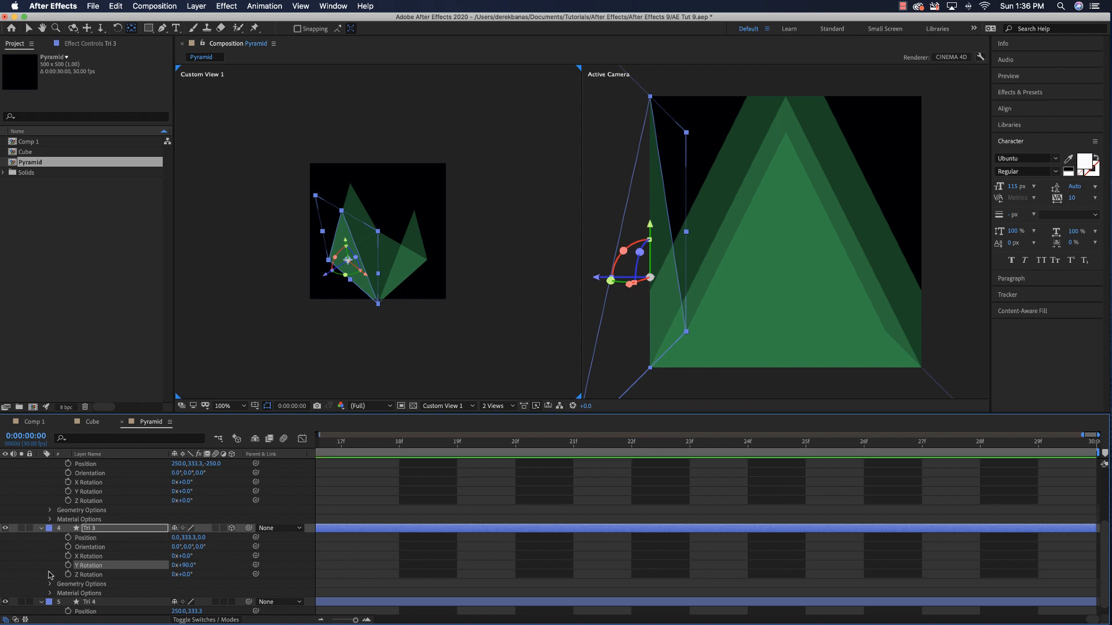
Make the Tri 4 layer 3D and set its X position to 500.
{"action": "scroll", "coordinate": [77, 577], "scroll_direction": "down", "scroll_amount": 1}
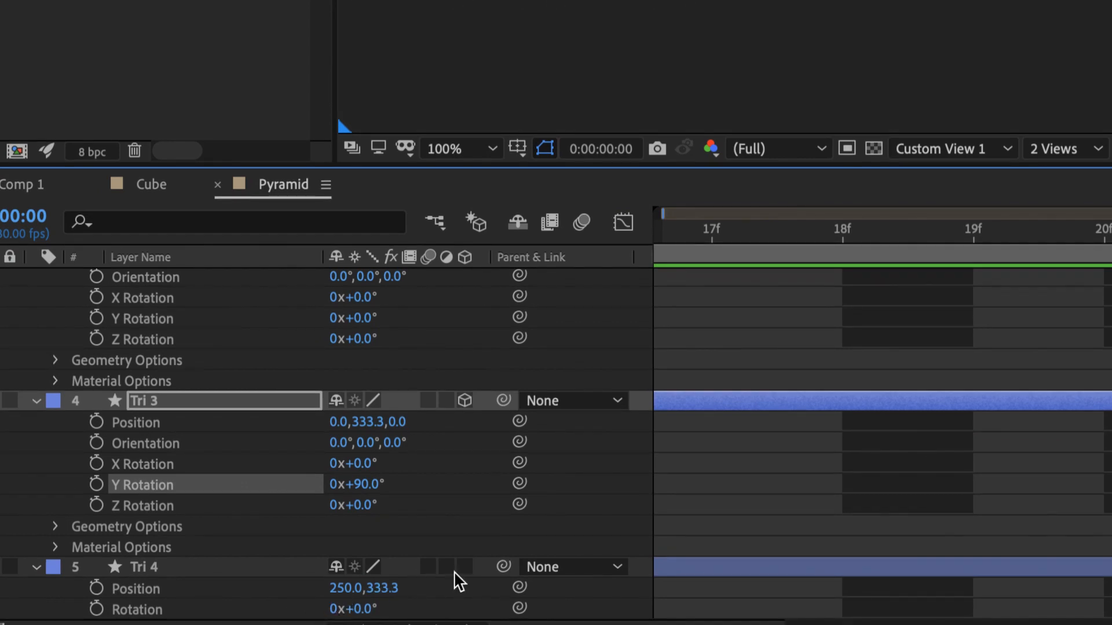
{"action": "left_click", "coordinate": [464, 569]}
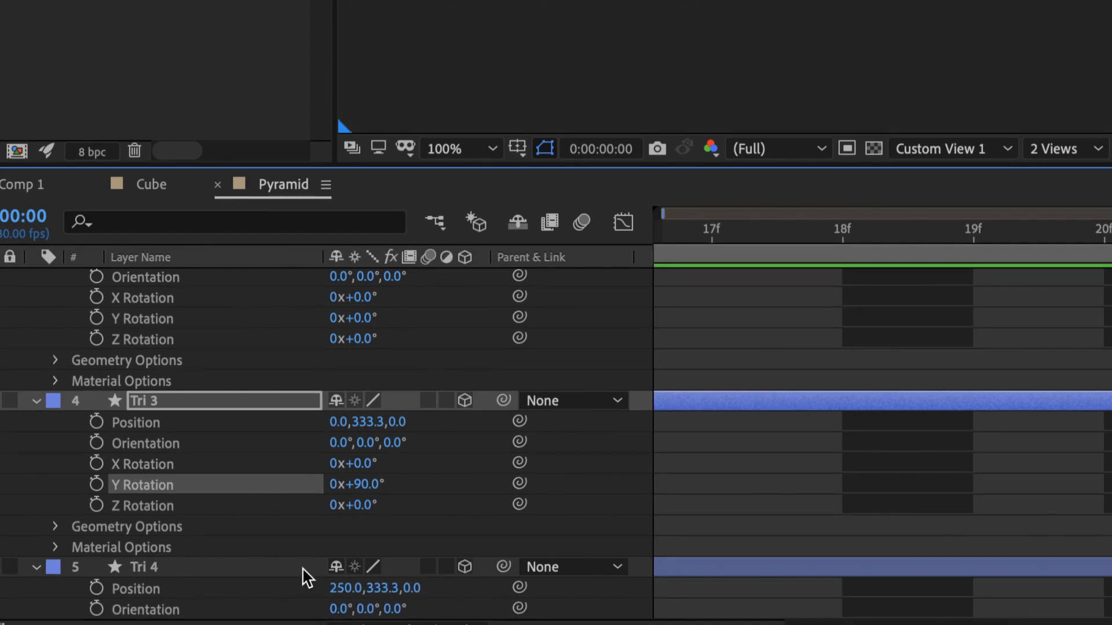
{"action": "left_click", "coordinate": [342, 591]}
{"action": "type", "text": "500"}
{"action": "key", "text": "Return"}
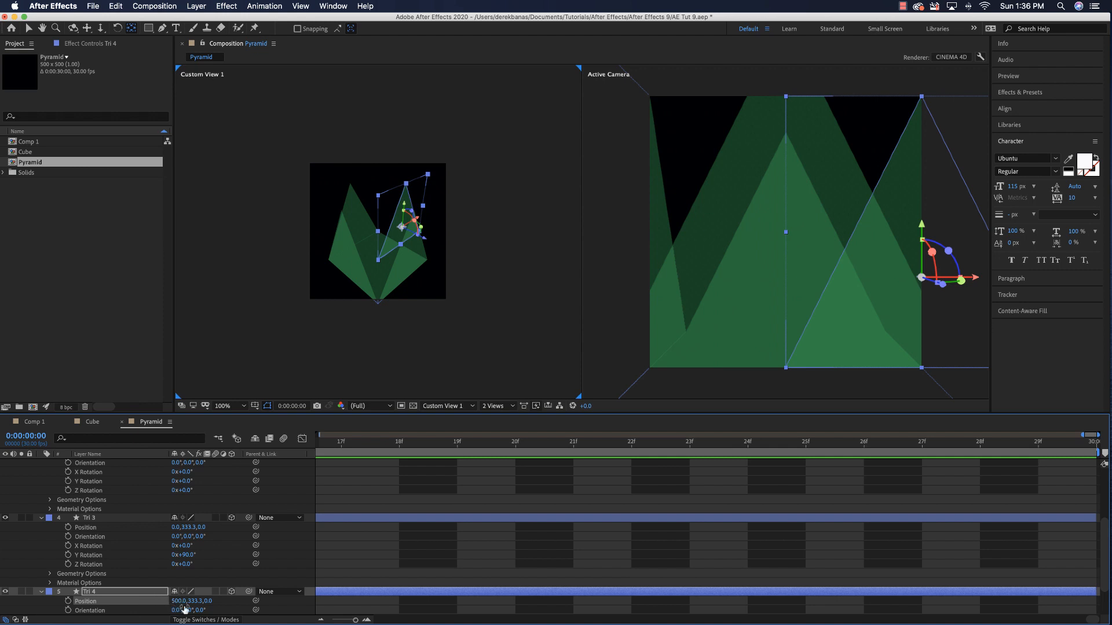
Set the Tri 4 layer's Y Rotation to 90°.
{"action": "left_click", "coordinate": [102, 593]}
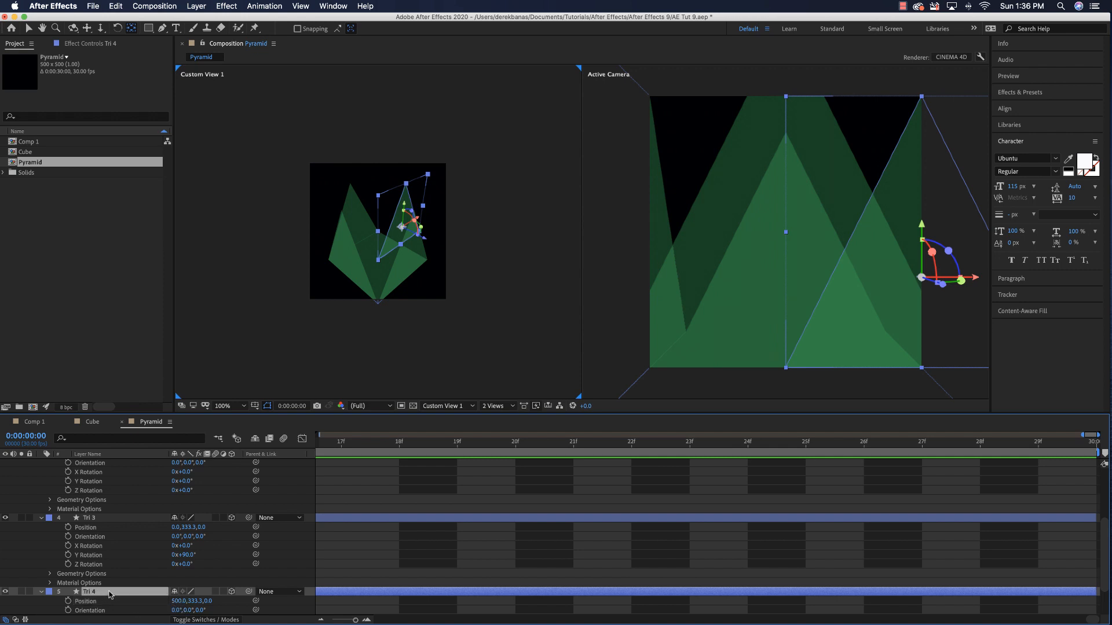
{"action": "scroll", "coordinate": [92, 595], "scroll_direction": "down", "scroll_amount": 1}
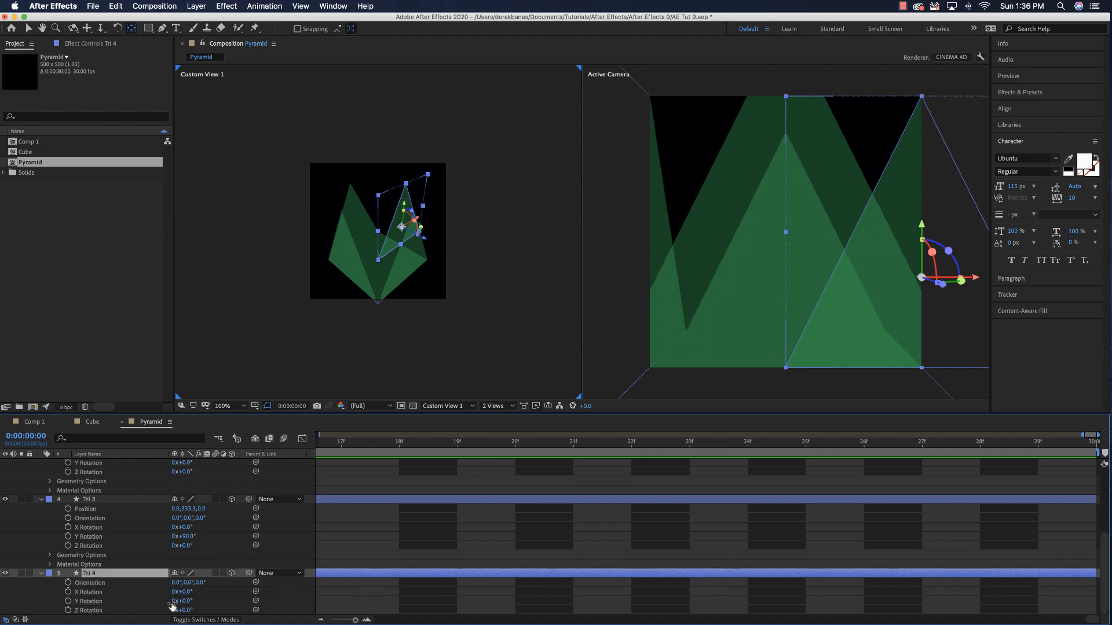
{"action": "left_click_drag", "start_coordinate": [186, 601], "coordinate": [231, 600]}
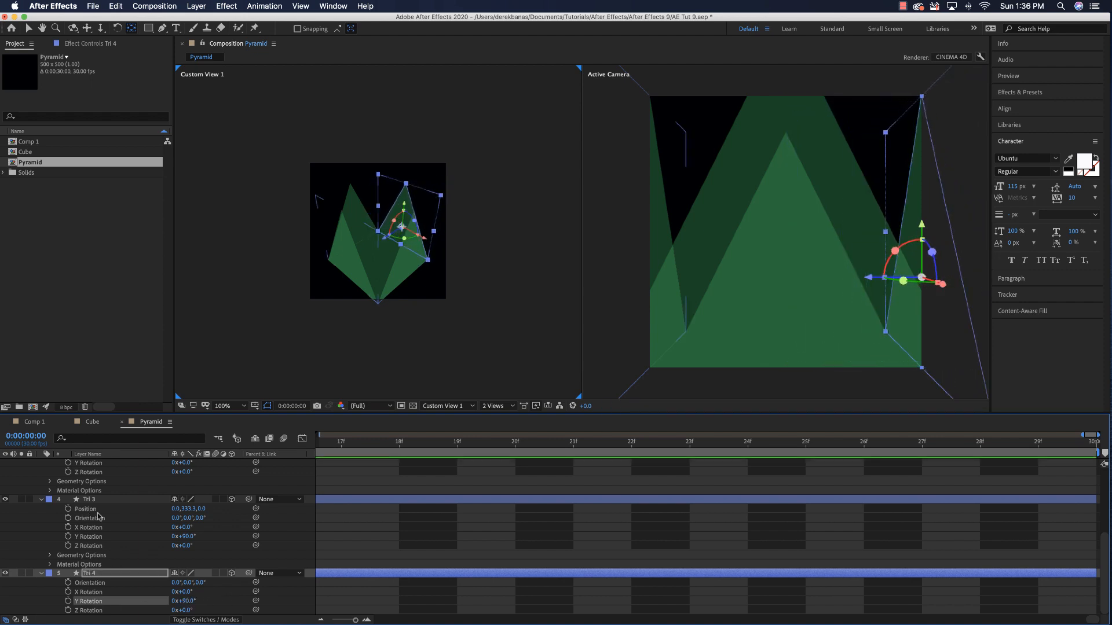
{"action": "scroll", "coordinate": [337, 267], "scroll_direction": "down", "scroll_amount": 1}
{"action": "scroll", "coordinate": [336, 264], "scroll_direction": "up", "scroll_amount": 2}
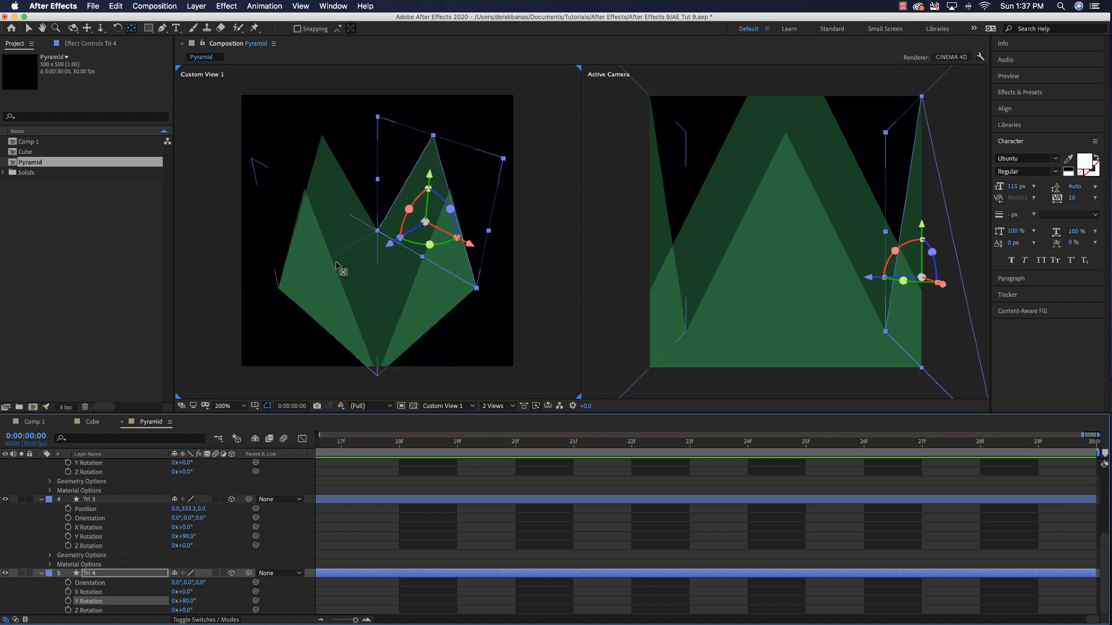
{"action": "scroll", "coordinate": [338, 266], "scroll_direction": "up", "scroll_amount": 1}
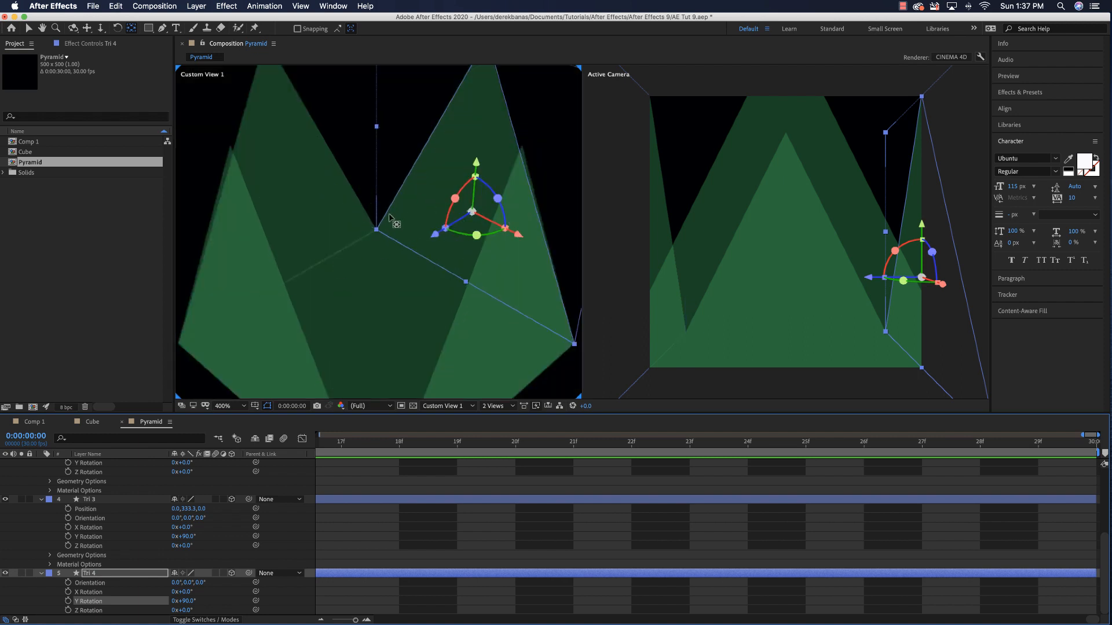
{"action": "scroll", "coordinate": [392, 220], "scroll_direction": "down", "scroll_amount": 1}
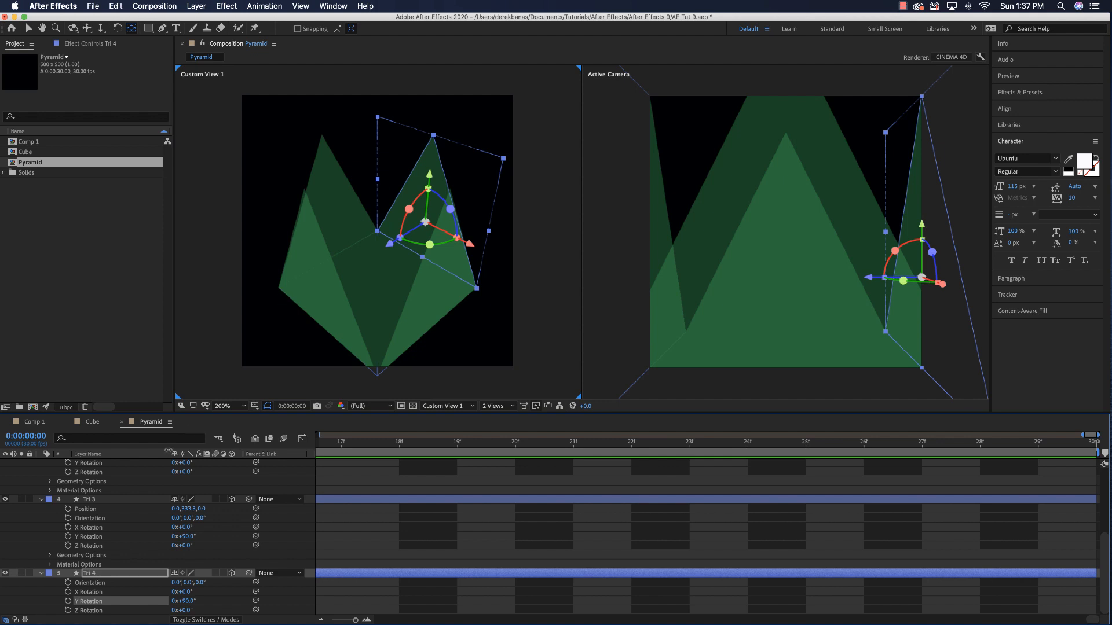
{"action": "scroll", "coordinate": [119, 506], "scroll_direction": "up", "scroll_amount": 4}
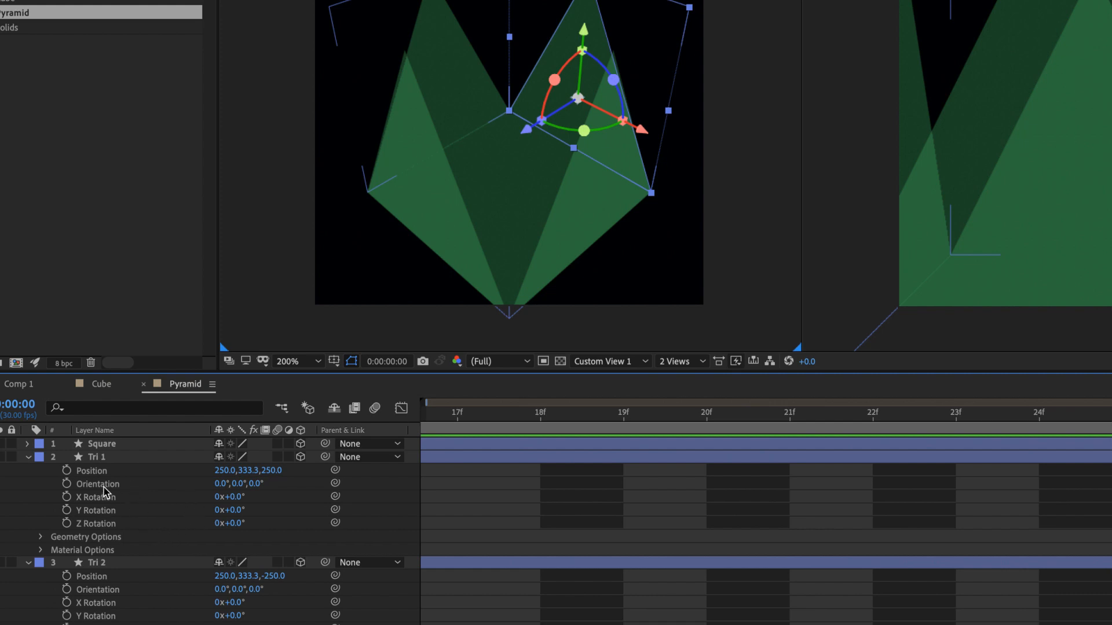
{"action": "left_click", "coordinate": [219, 484]}
{"action": "type", "text": "30"}
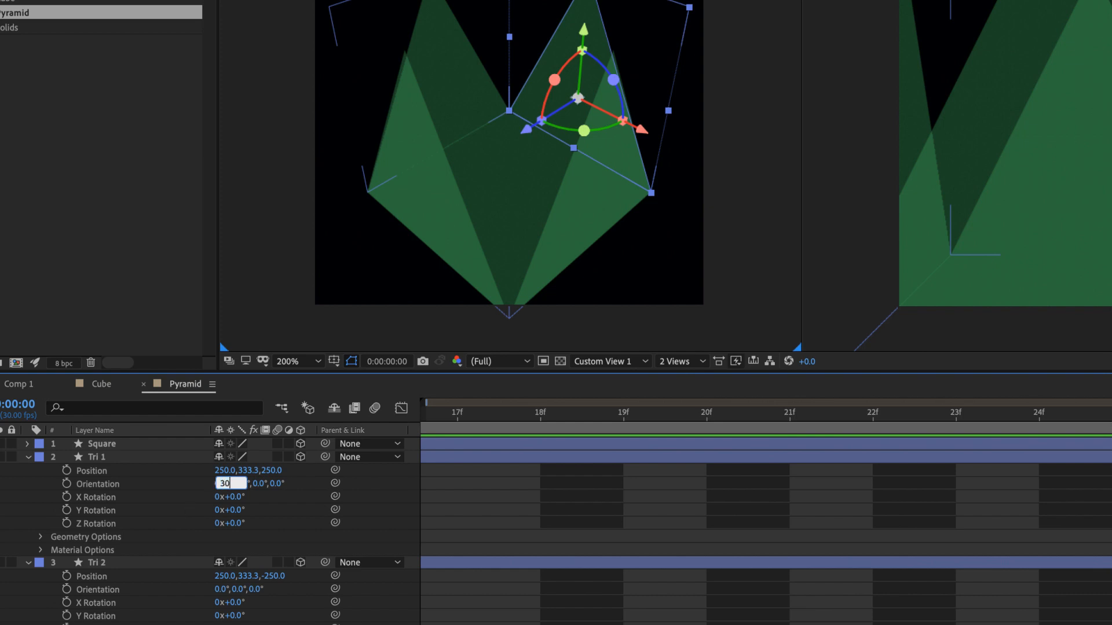
{"action": "key", "text": "Return"}
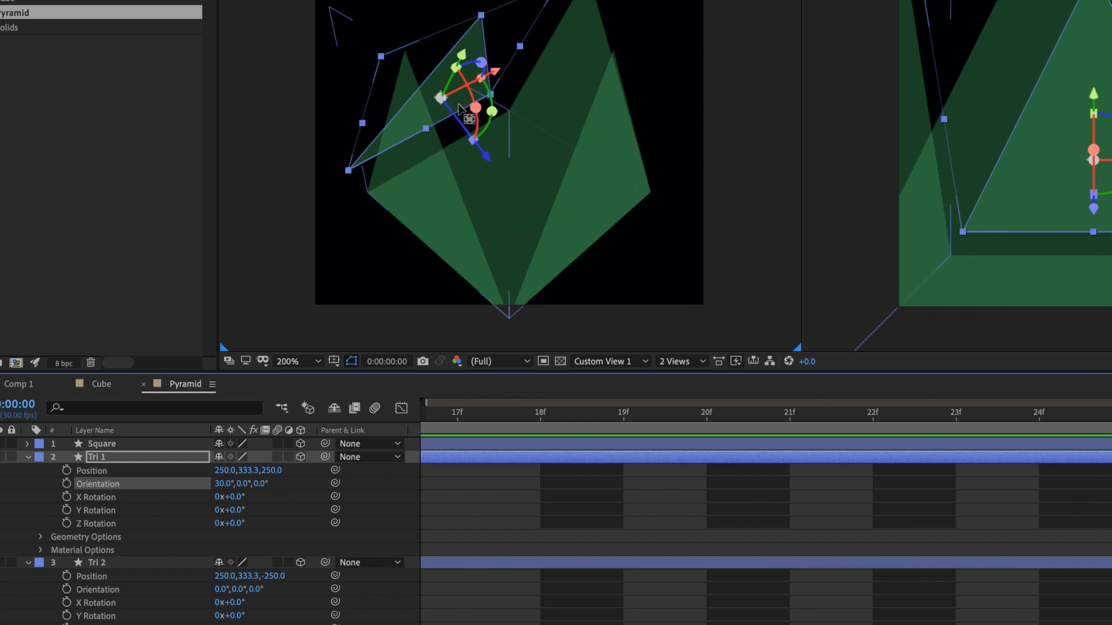
{"action": "key", "text": "ctrl+z"}
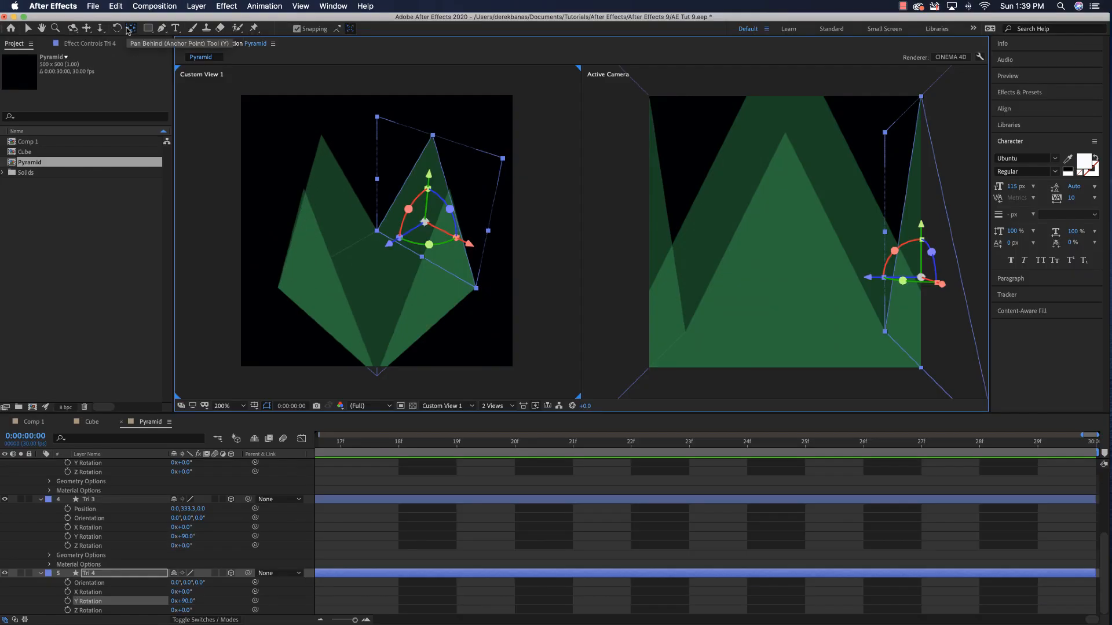
Move Tri 4's anchor point to the midpoint of its base edge and set its Z orientation to 330°.
{"action": "left_click", "coordinate": [129, 29]}
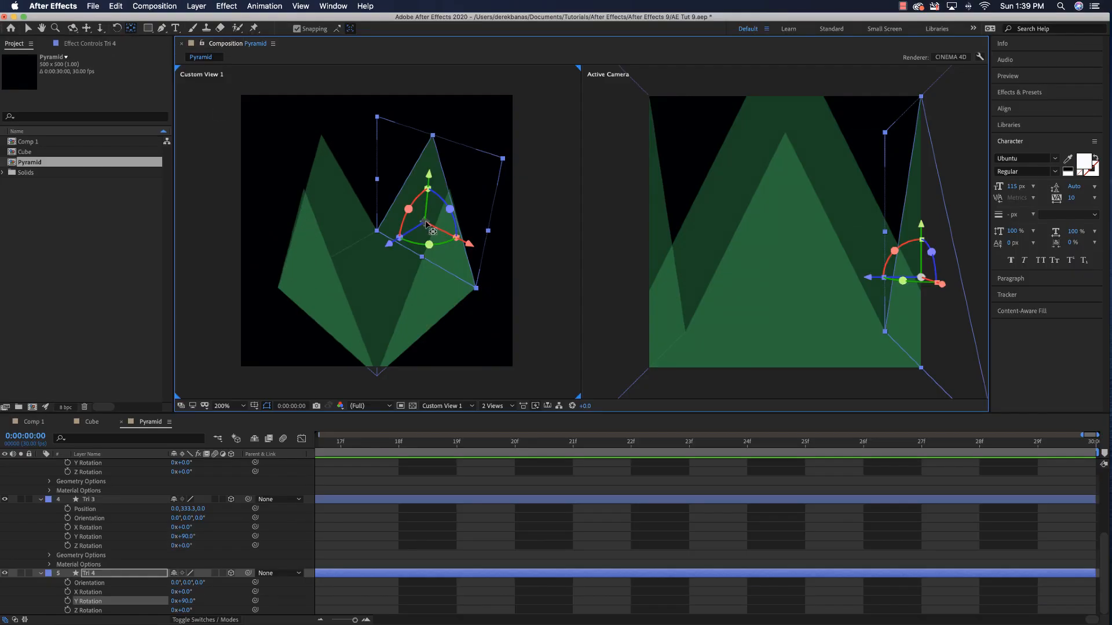
{"action": "left_click_drag", "start_coordinate": [427, 224], "coordinate": [422, 264]}
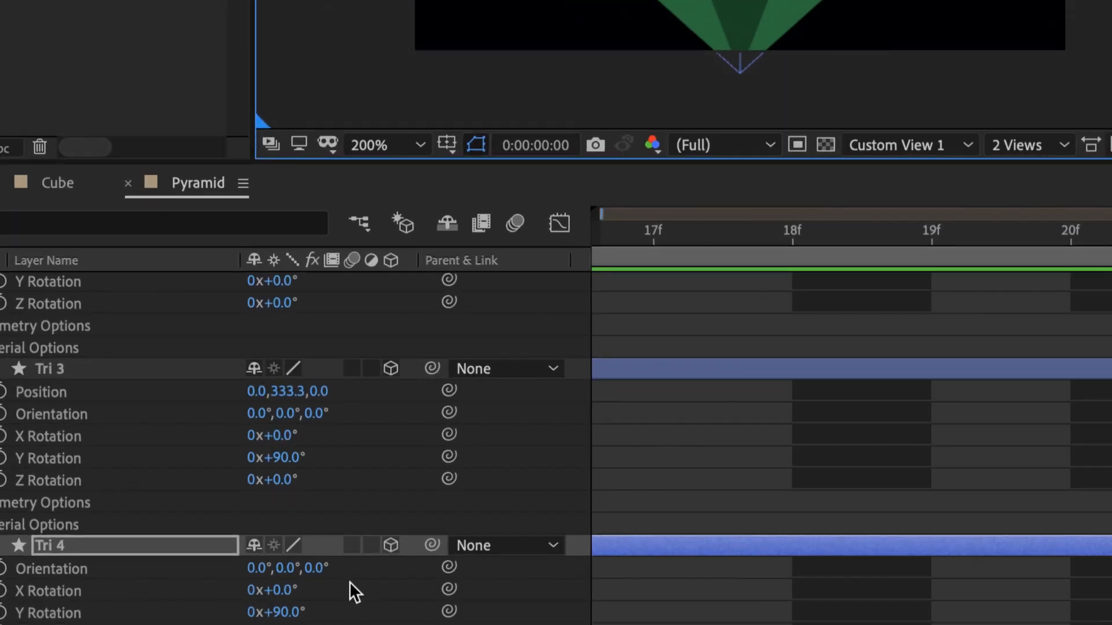
{"action": "left_click_drag", "start_coordinate": [313, 568], "coordinate": [455, 567]}
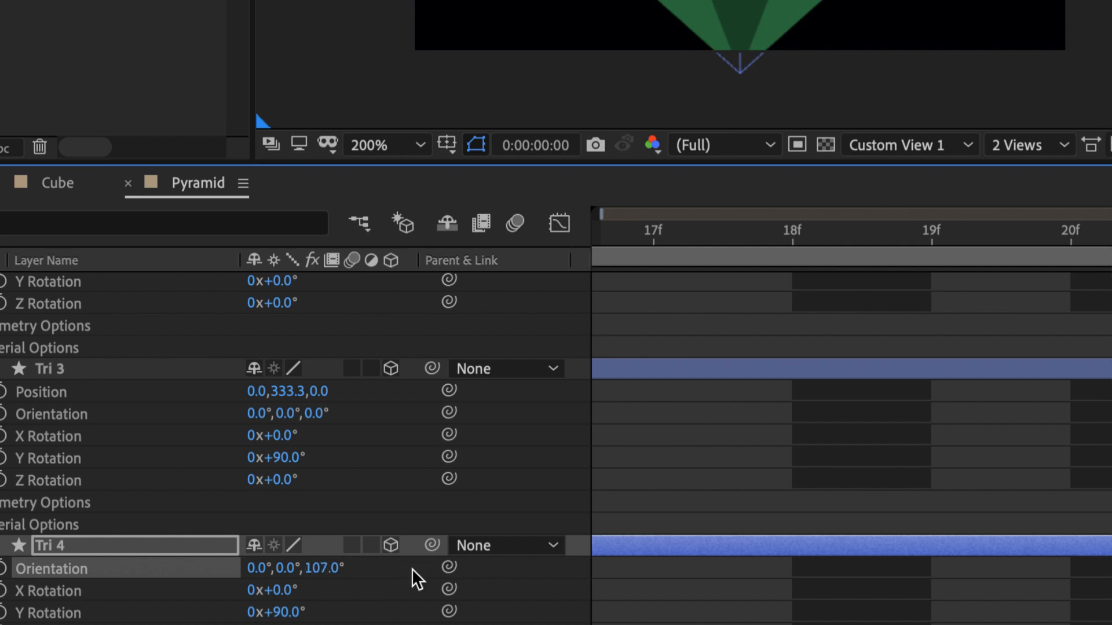
{"action": "left_click", "coordinate": [330, 568]}
{"action": "type", "text": "330"}
{"action": "key", "text": "Return"}
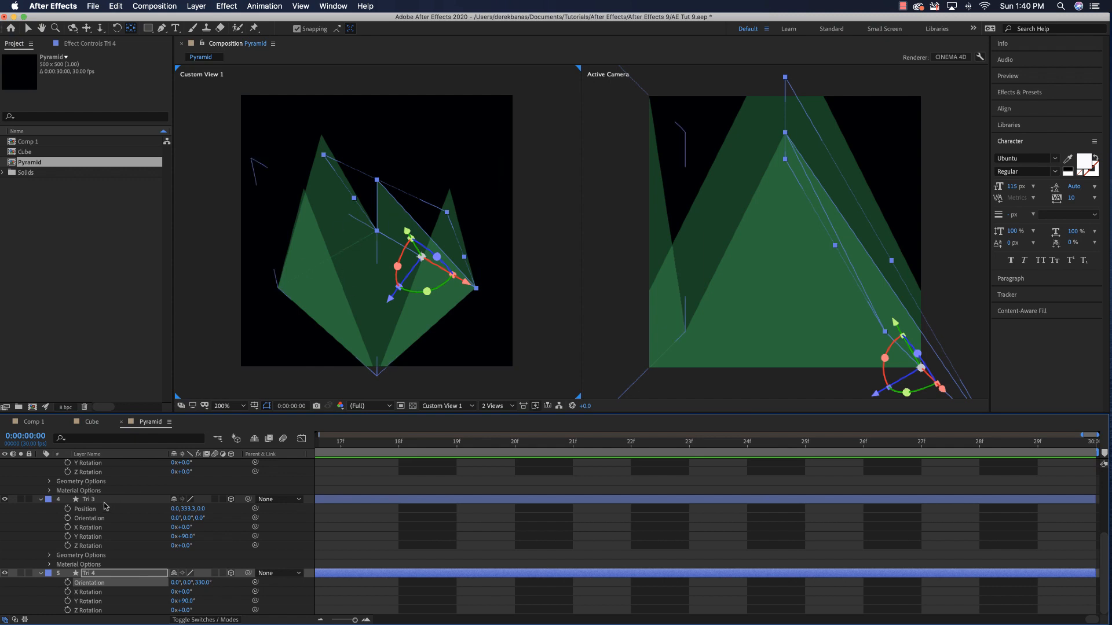
Move Tri 3's anchor point to the midpoint of its base edge and set its Z orientation to 30°.
{"action": "left_click", "coordinate": [104, 501]}
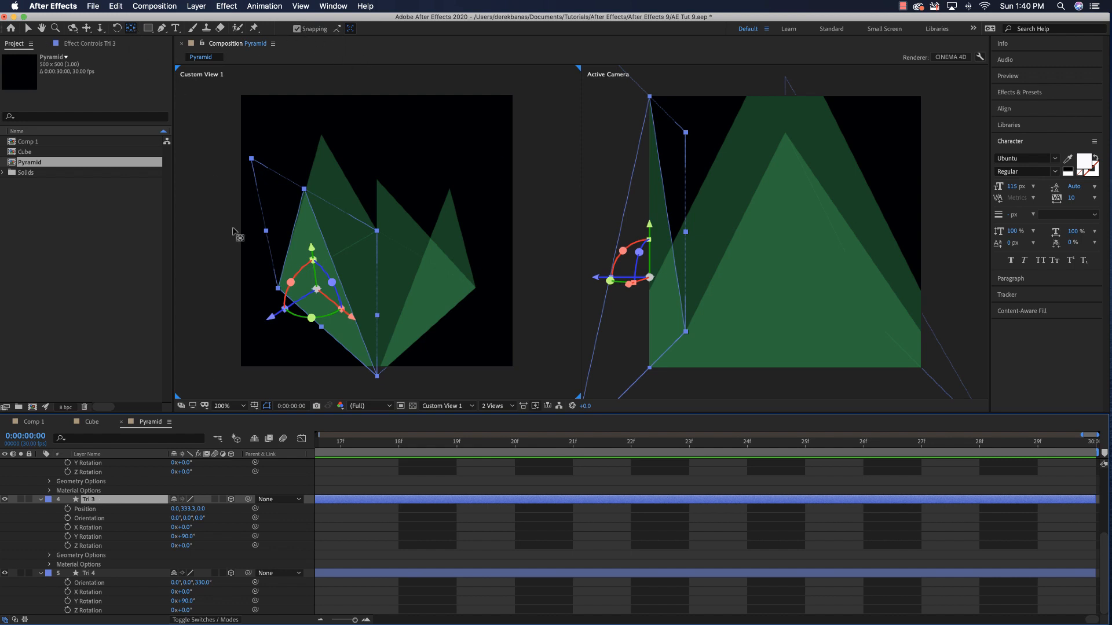
{"action": "left_click_drag", "start_coordinate": [317, 292], "coordinate": [313, 327]}
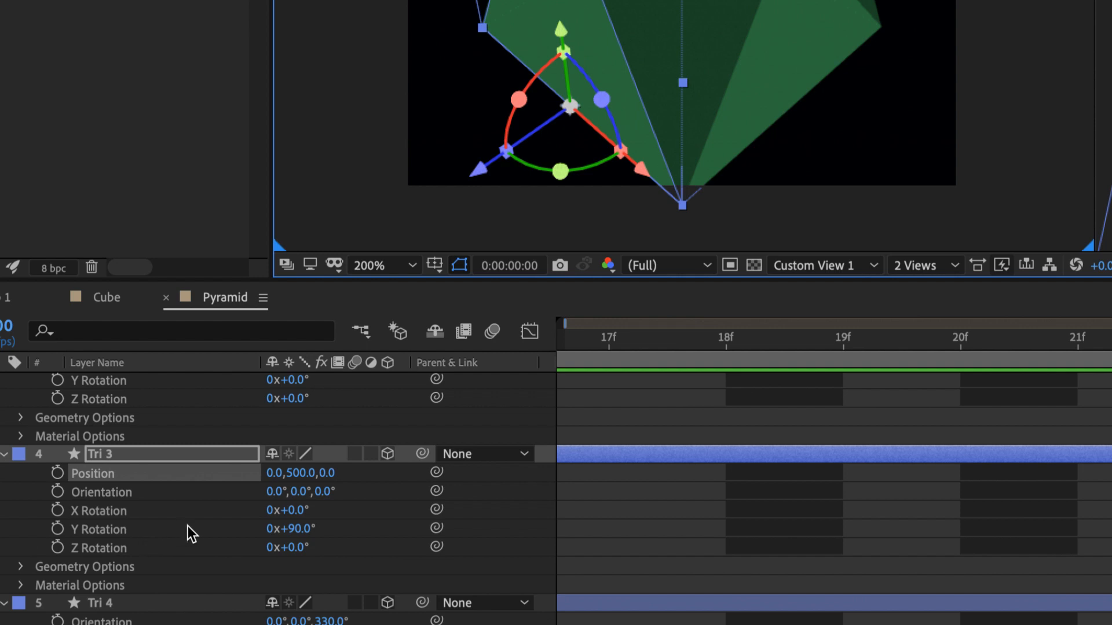
{"action": "left_click", "coordinate": [321, 493]}
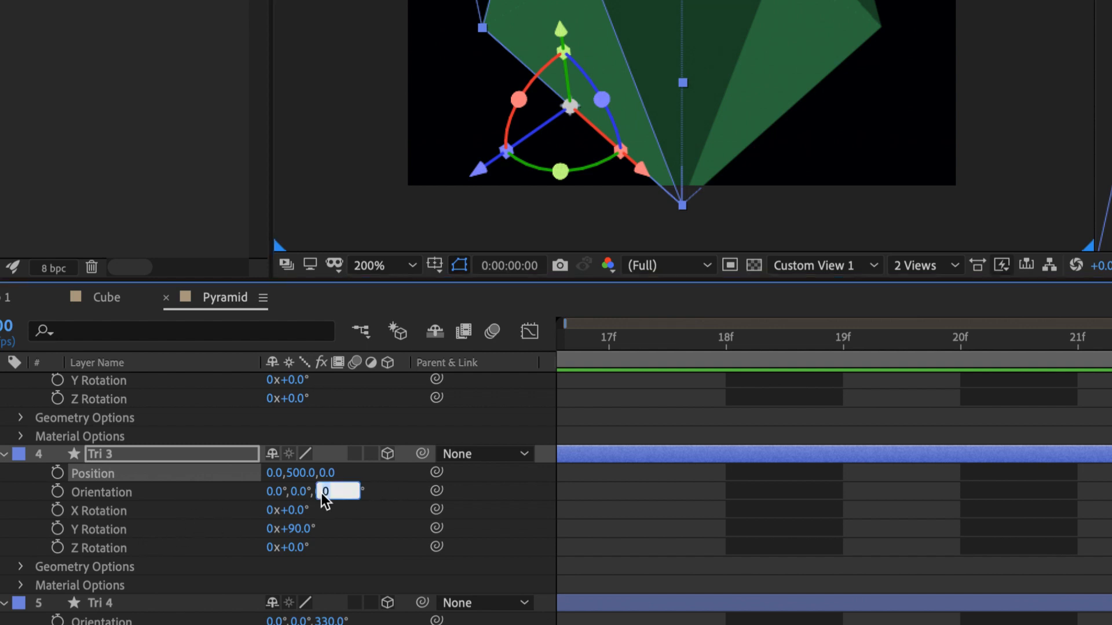
{"action": "type", "text": "30"}
{"action": "key", "text": "Return"}
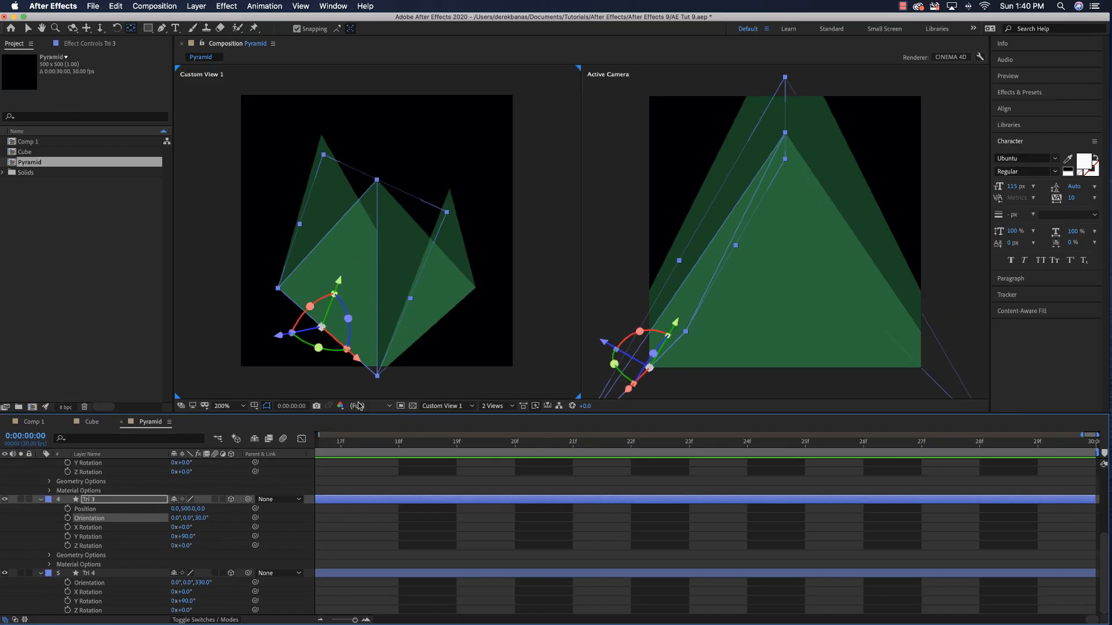
Move Tri 2's anchor point to the midpoint of its base edge and set its X orientation to 330°.
{"action": "scroll", "coordinate": [50, 516], "scroll_direction": "up", "scroll_amount": 5}
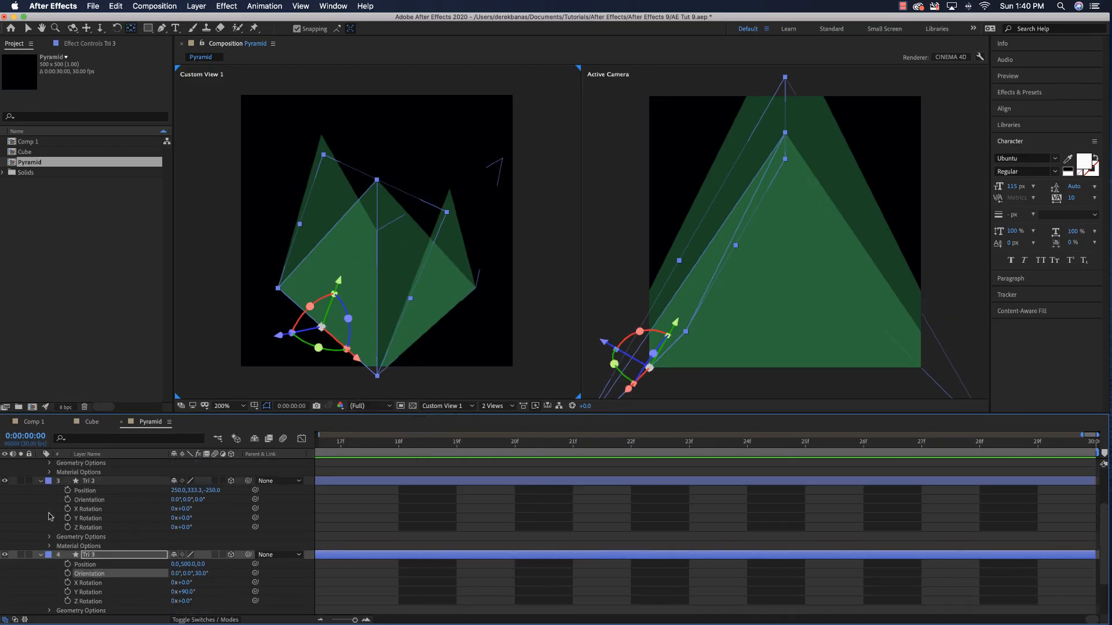
{"action": "left_click", "coordinate": [100, 528]}
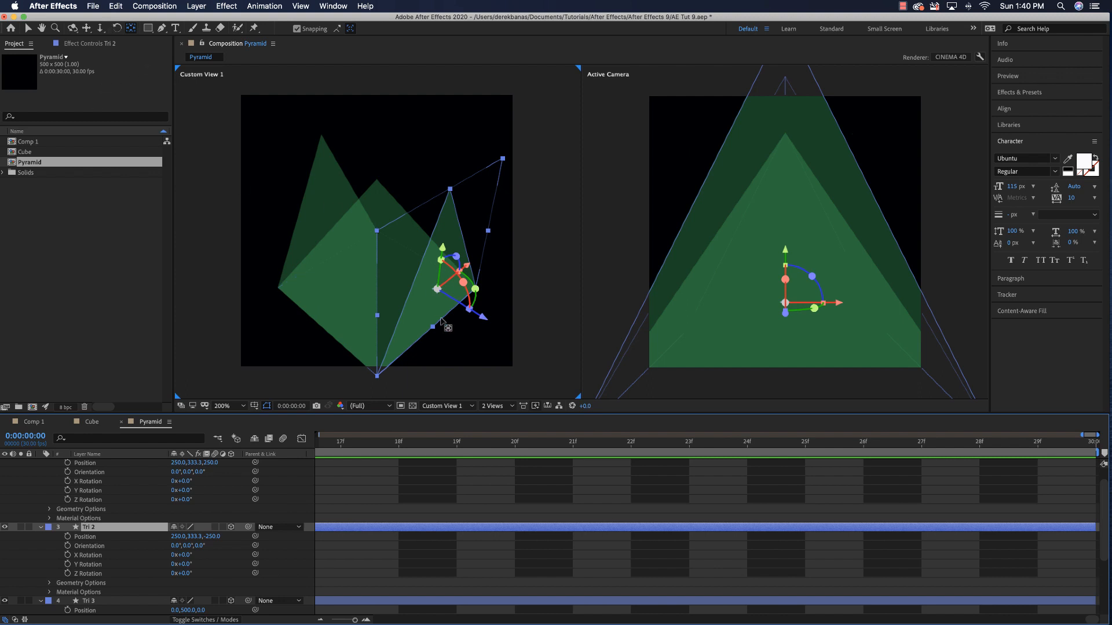
{"action": "left_click_drag", "start_coordinate": [436, 291], "coordinate": [432, 327]}
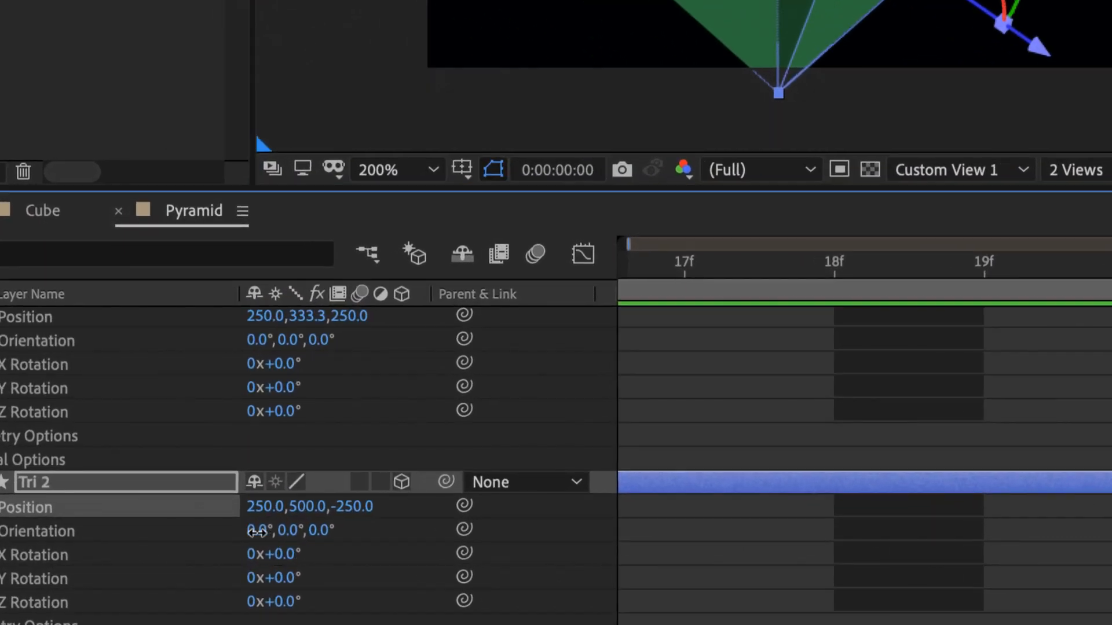
{"action": "left_click", "coordinate": [256, 532]}
{"action": "type", "text": "330"}
{"action": "key", "text": "Return"}
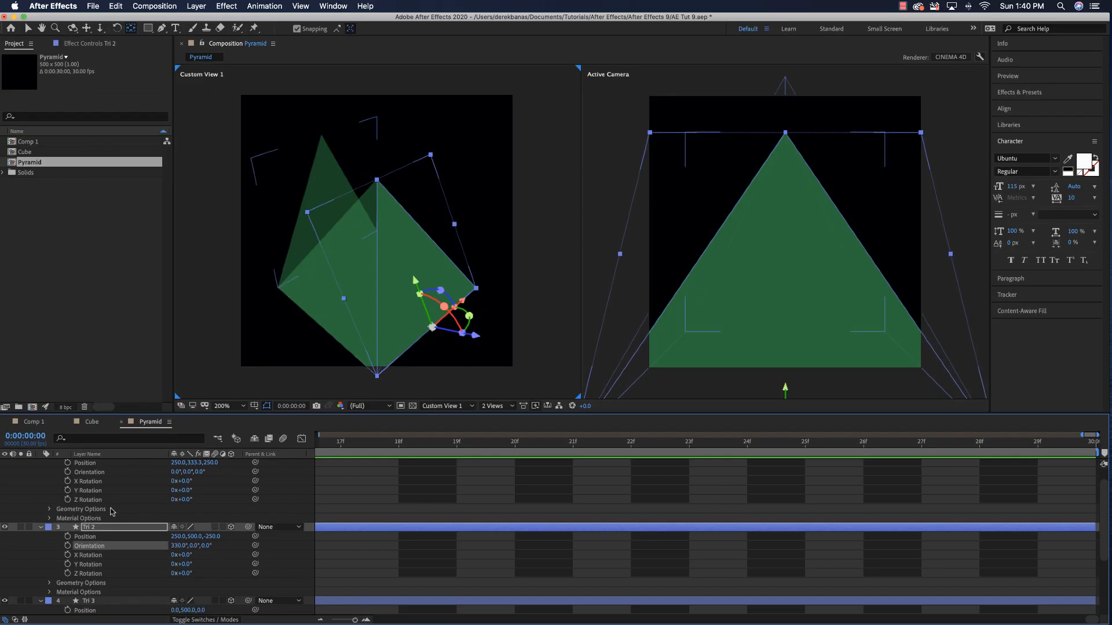
Move Tri 1's anchor point to the midpoint of its base edge with the Pan Behind tool.
{"action": "scroll", "coordinate": [113, 511], "scroll_direction": "up", "scroll_amount": 1}
{"action": "left_click", "coordinate": [103, 474]}
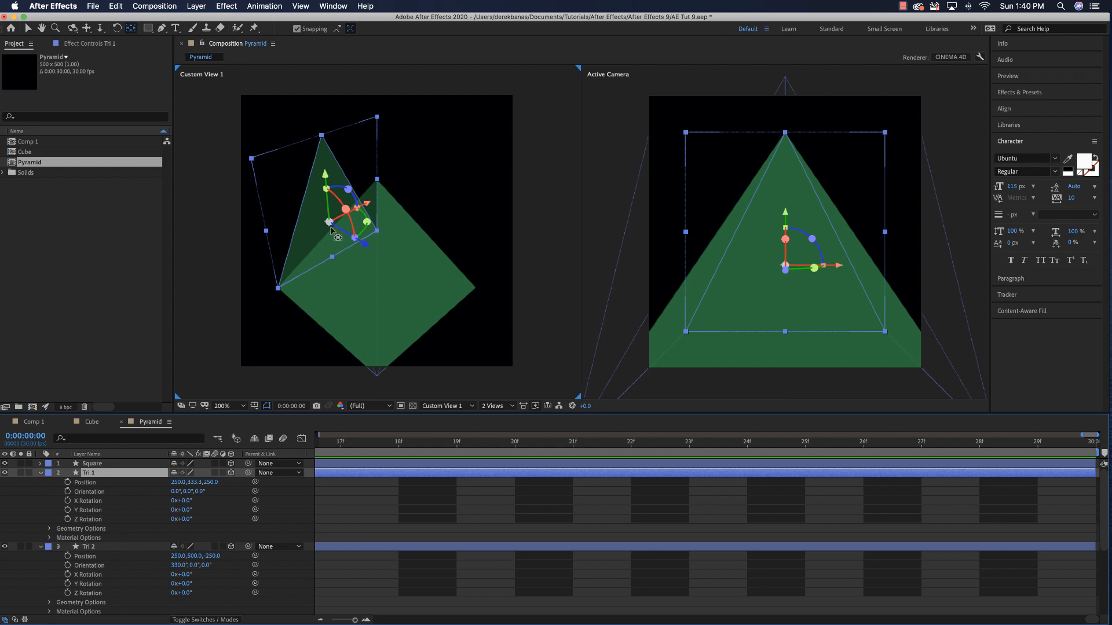
{"action": "left_click", "coordinate": [131, 28]}
{"action": "left_click_drag", "start_coordinate": [329, 223], "coordinate": [332, 257]}
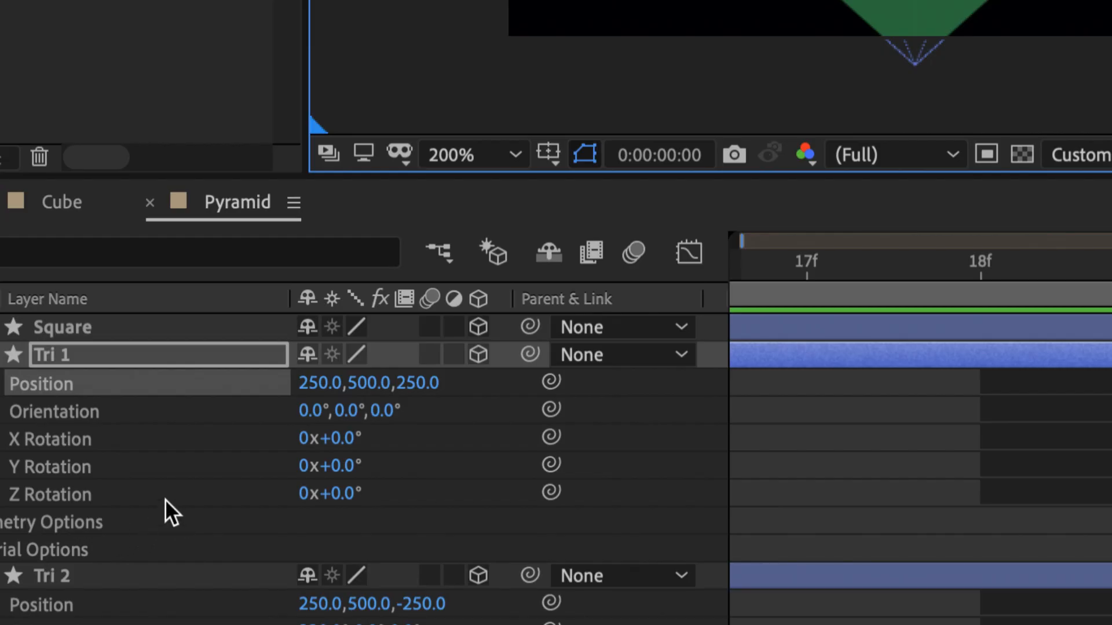
Set Tri 1's X orientation to 30°, return to the Selection tool and deselect the layer.
{"action": "left_click_drag", "start_coordinate": [303, 417], "coordinate": [355, 417]}
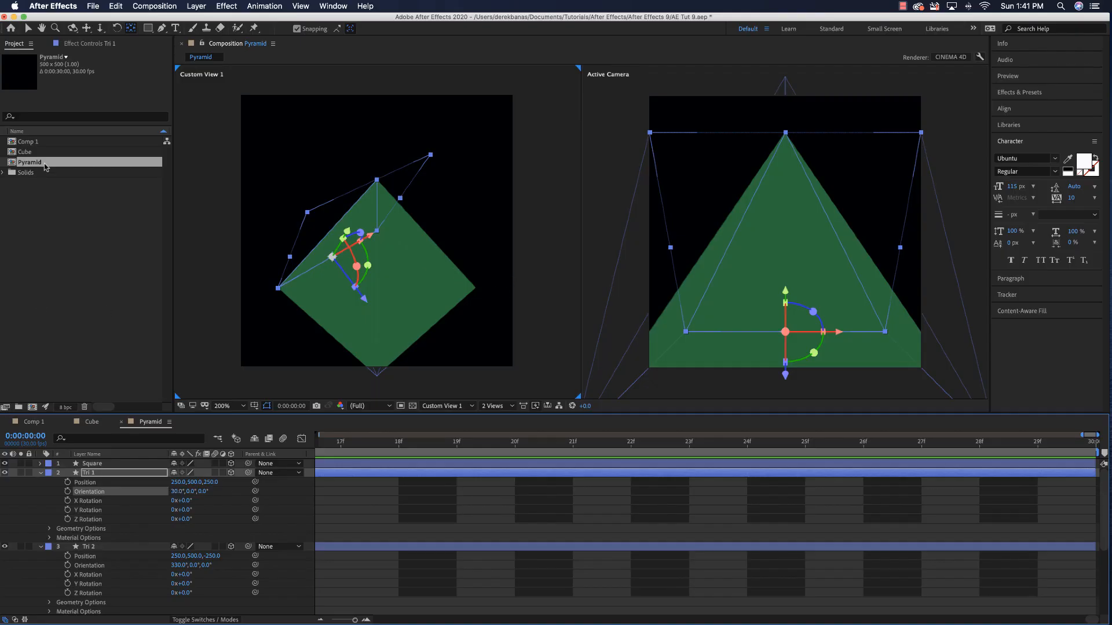
{"action": "left_click", "coordinate": [28, 28]}
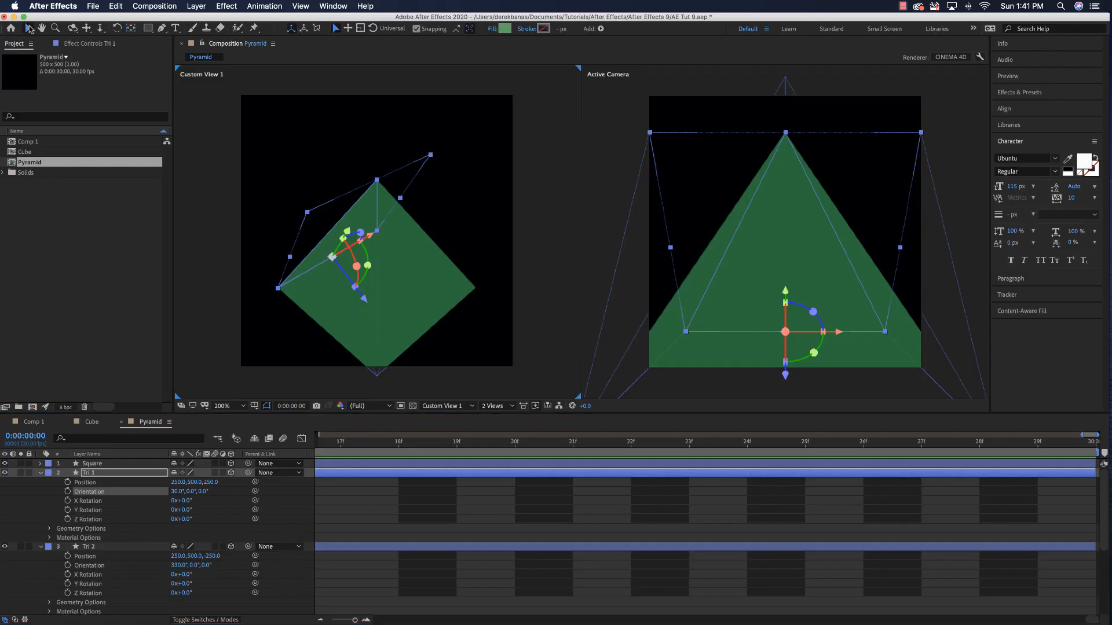
{"action": "left_click", "coordinate": [222, 307]}
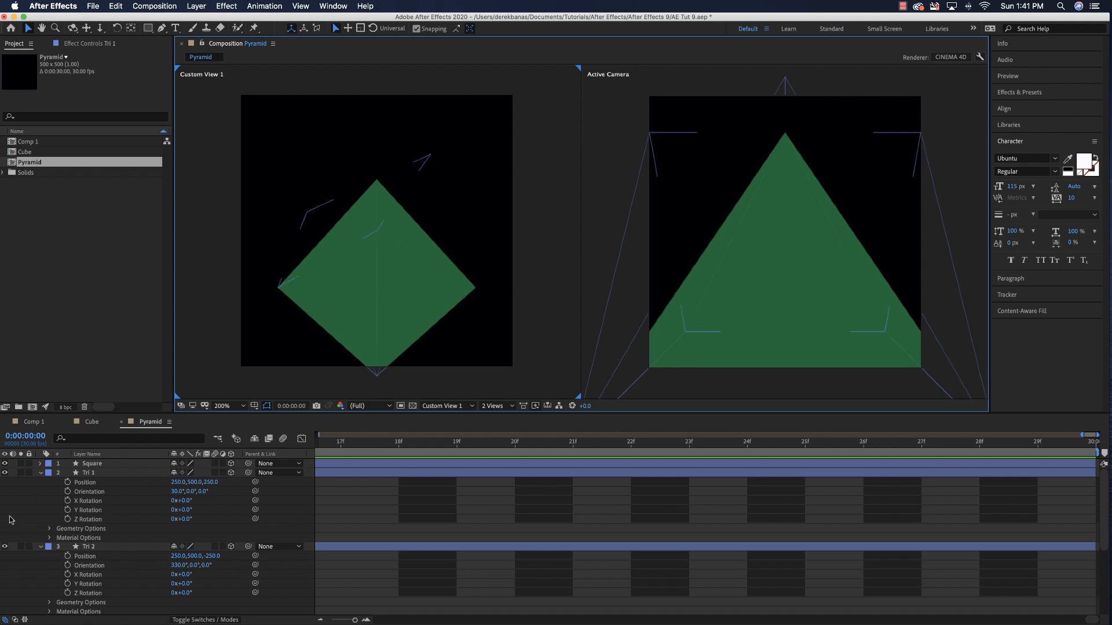
Add a 3D null object to the Pyramid composition and move it above the Square layer in the stack.
{"action": "right_click", "coordinate": [80, 524]}
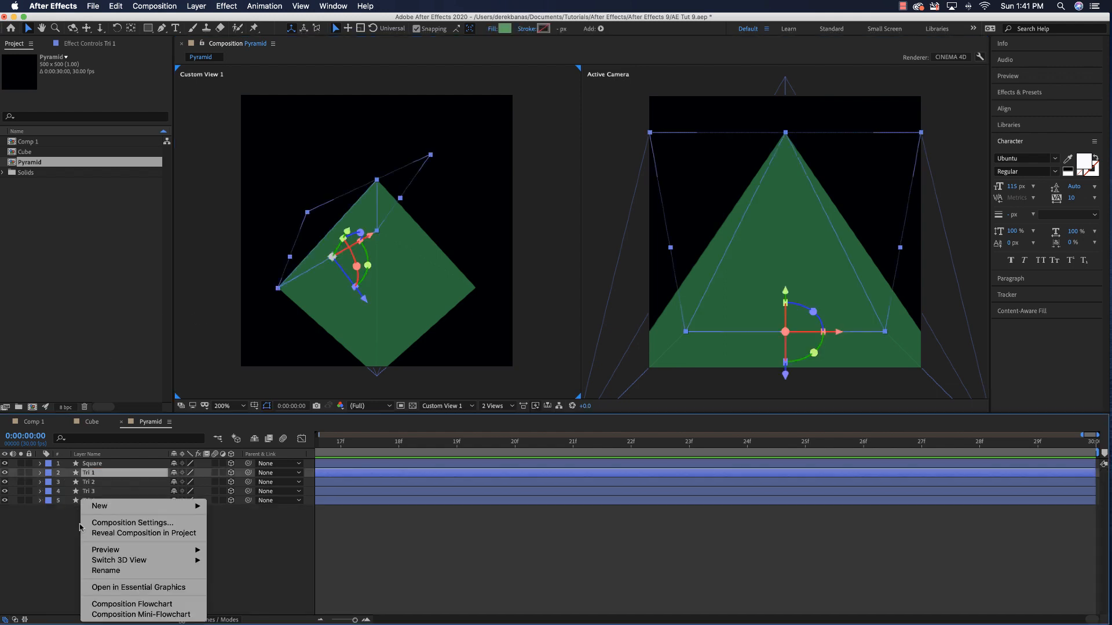
{"action": "mouse_move", "coordinate": [118, 507]}
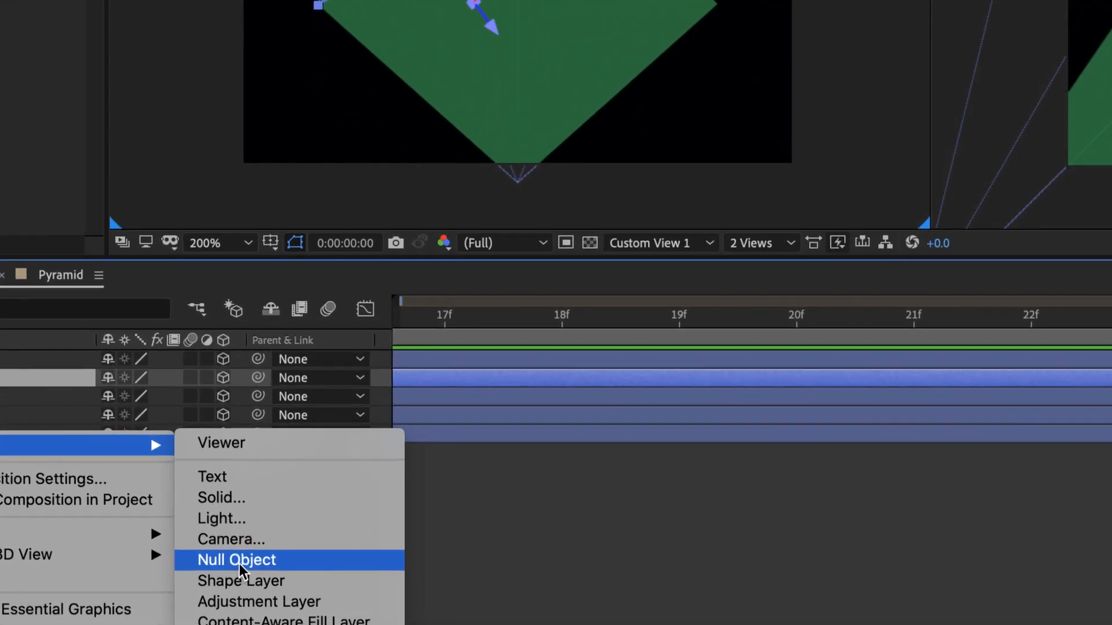
{"action": "left_click", "coordinate": [238, 560]}
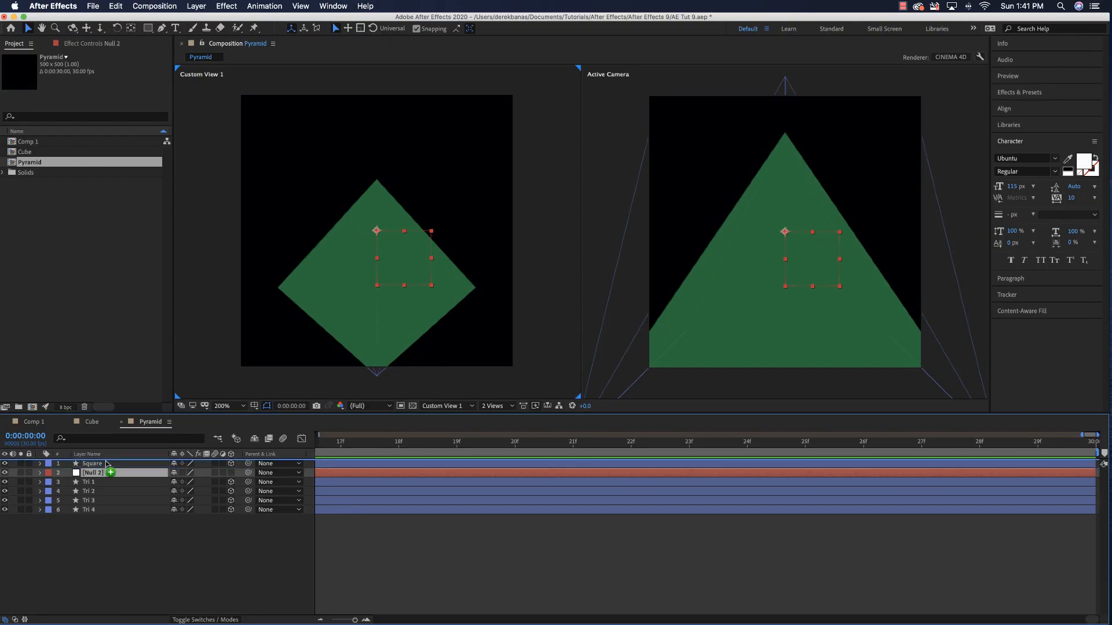
{"action": "left_click_drag", "start_coordinate": [106, 464], "coordinate": [106, 462]}
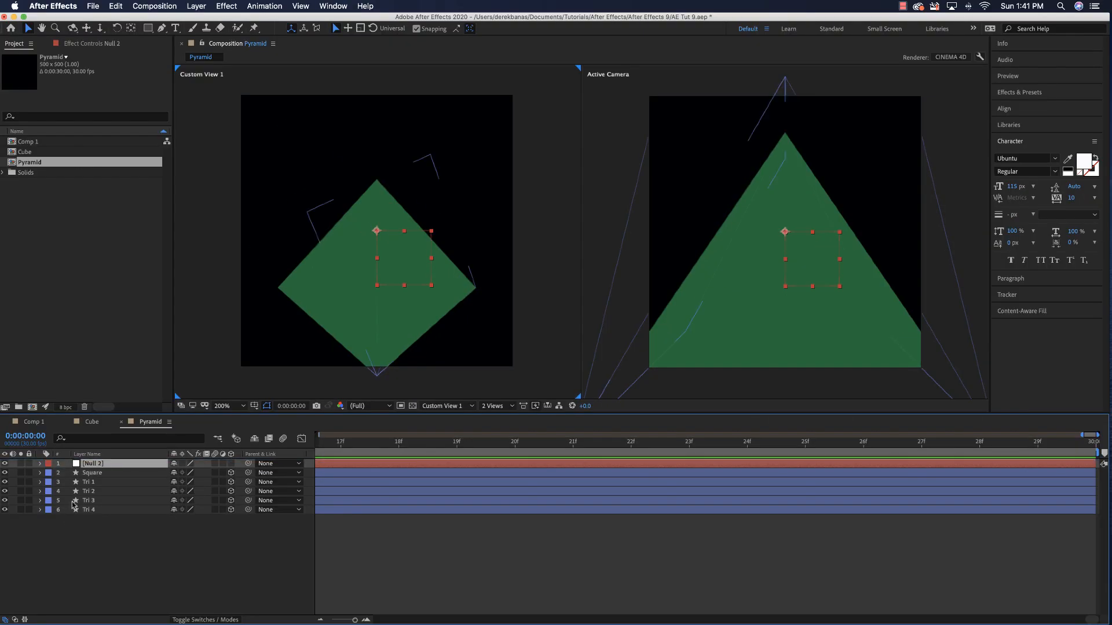
Parent the Square and Tri 1 through Tri 4 layers to Null 2.
{"action": "left_click", "coordinate": [92, 473]}
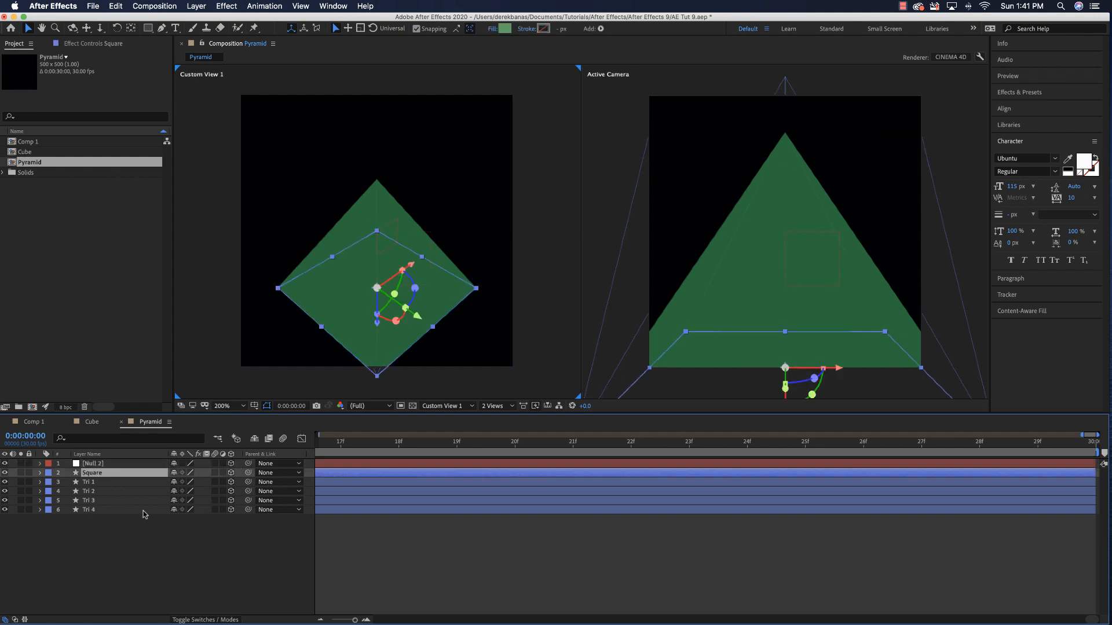
{"action": "left_click", "coordinate": [101, 511], "text": "shift"}
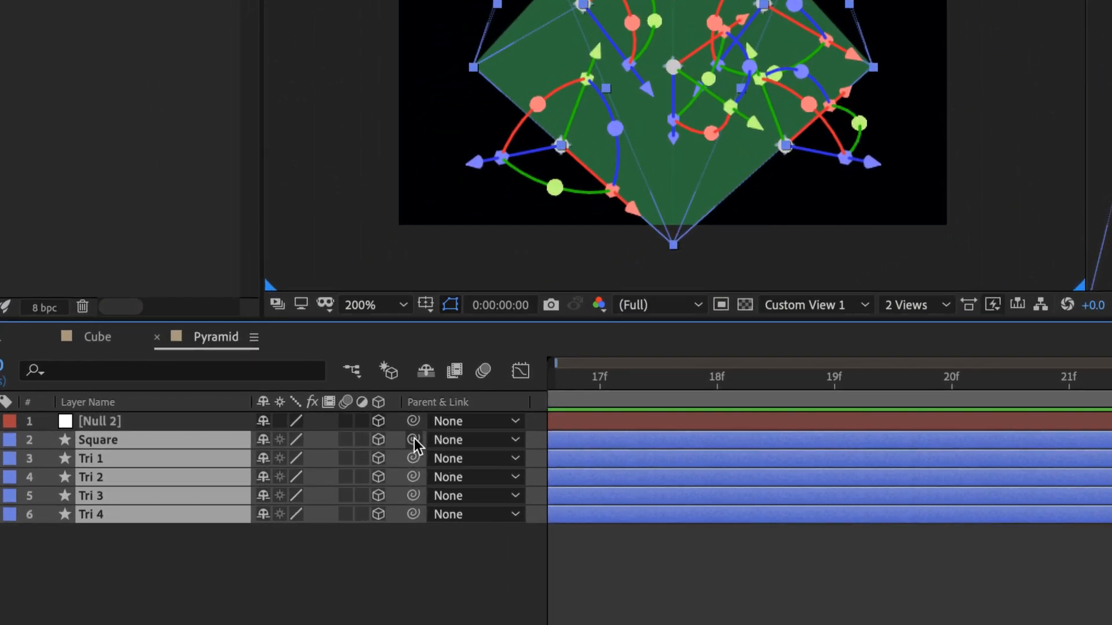
{"action": "left_click_drag", "start_coordinate": [413, 440], "coordinate": [219, 425]}
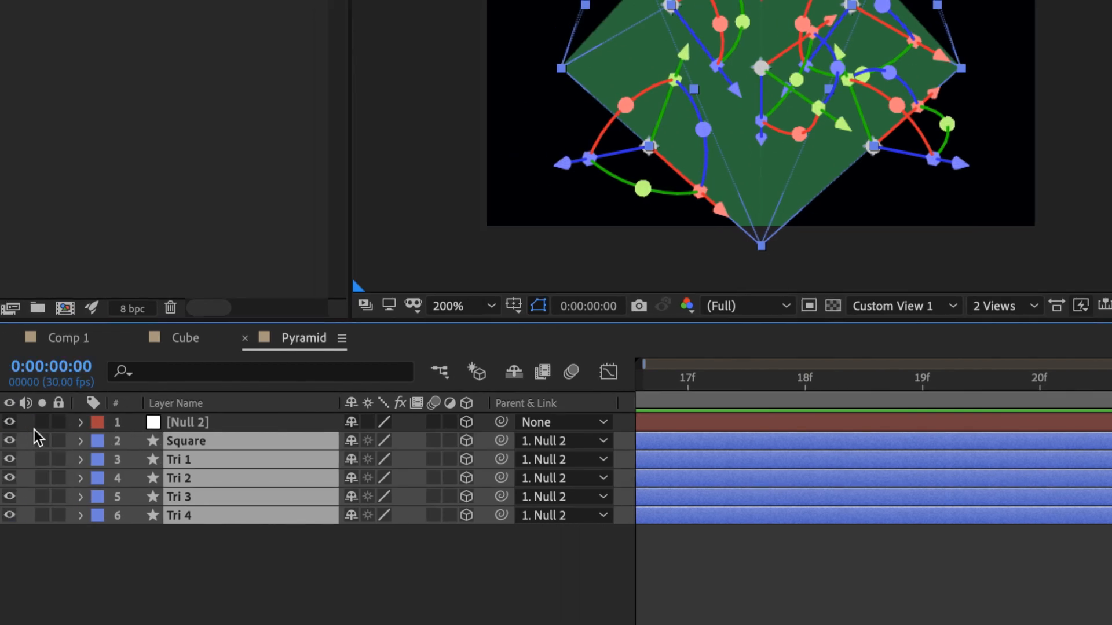
Set Null 2's Z position to 450 to push the whole pyramid back.
{"action": "left_click", "coordinate": [80, 422]}
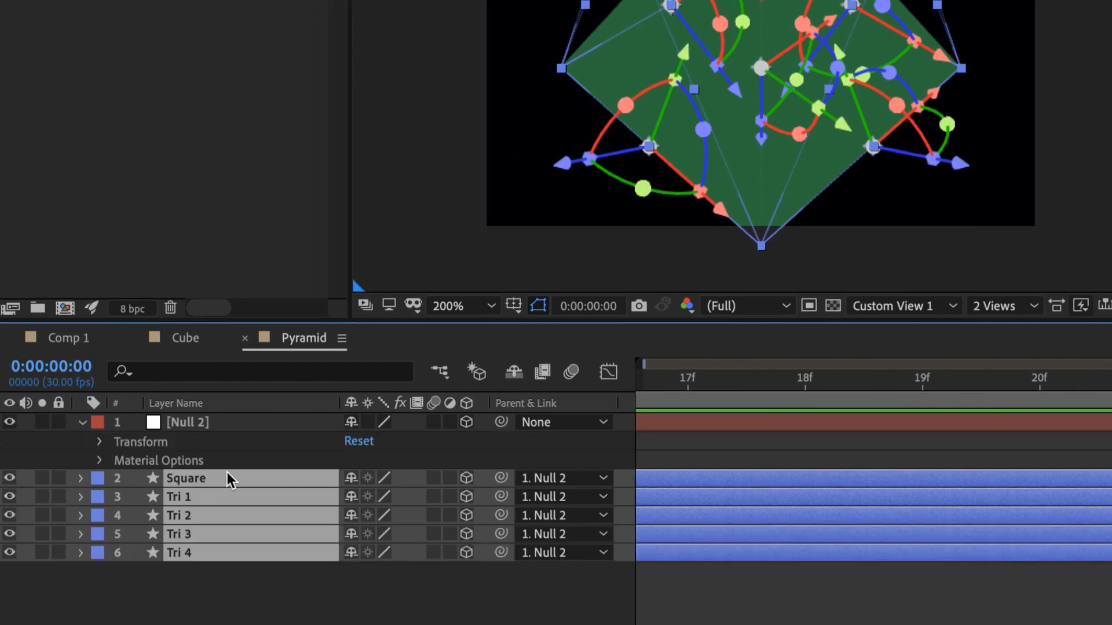
{"action": "left_click", "coordinate": [101, 442]}
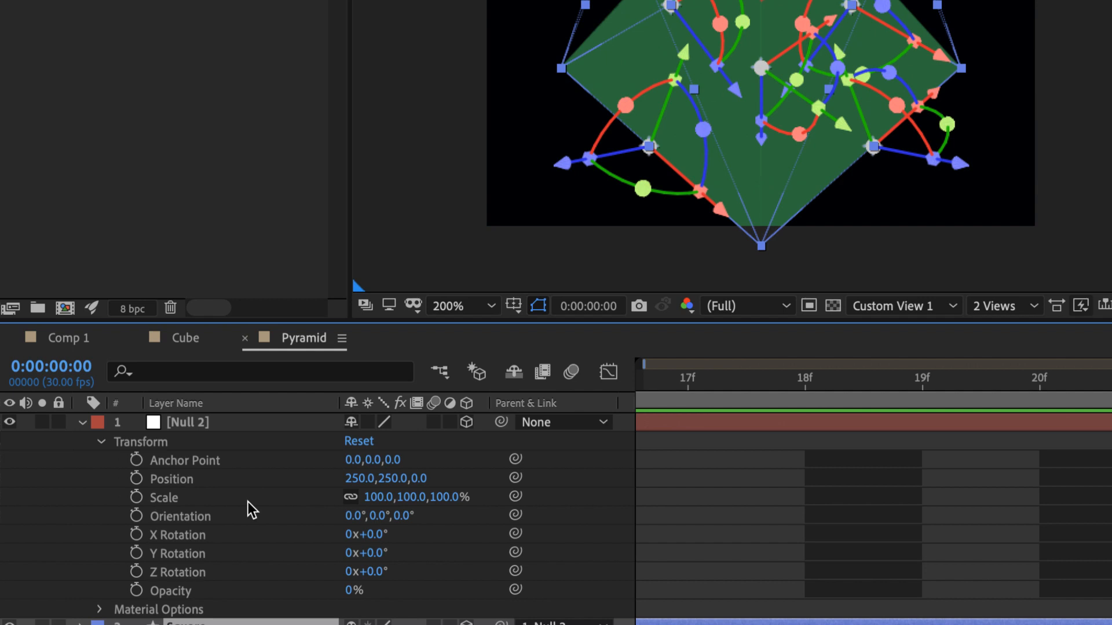
{"action": "left_click", "coordinate": [419, 478]}
{"action": "type", "text": "450"}
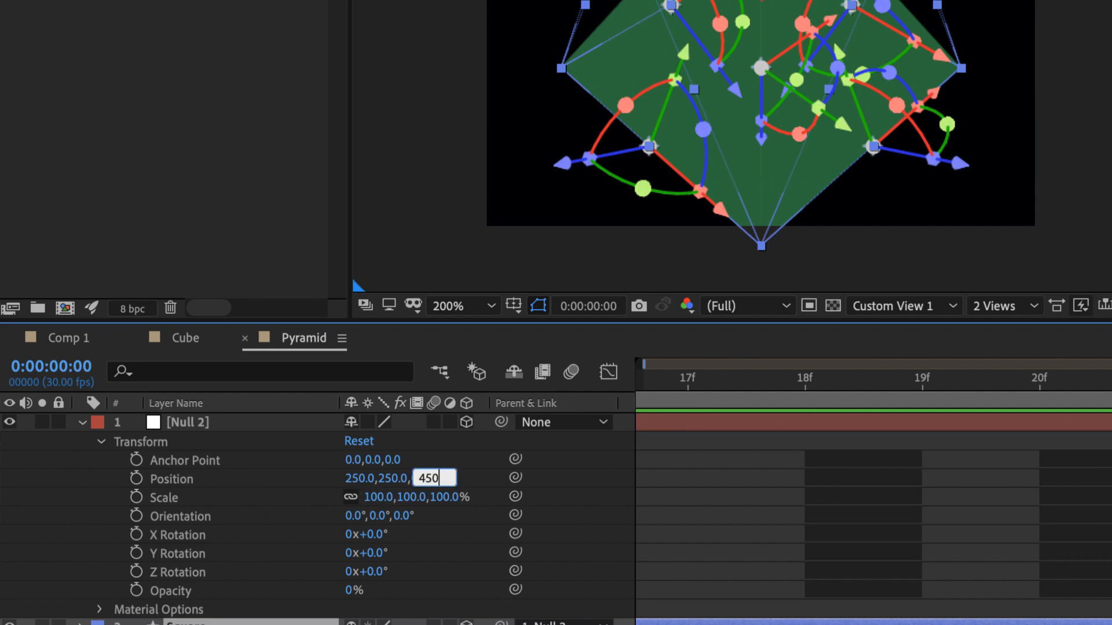
{"action": "key", "text": "Return"}
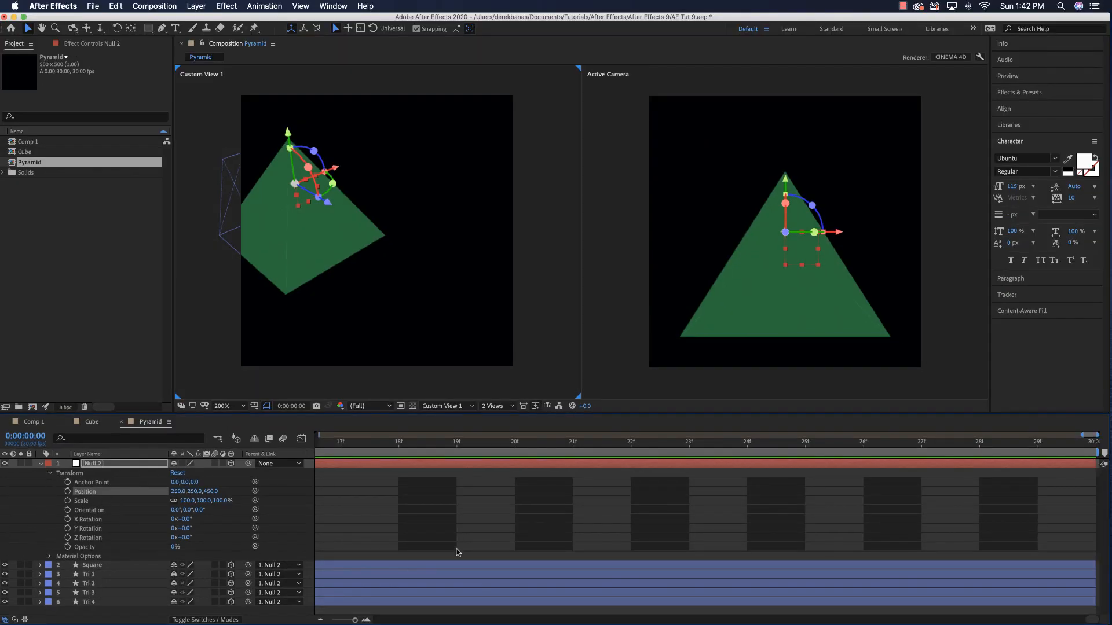
Keyframe Null 2's Y Rotation from 0 at frame 0 to 4 full turns at frame 4, and preview the spin from the start.
{"action": "scroll", "coordinate": [456, 549], "scroll_direction": "left", "scroll_amount": 10}
{"action": "scroll", "coordinate": [456, 552], "scroll_direction": "left", "scroll_amount": 10}
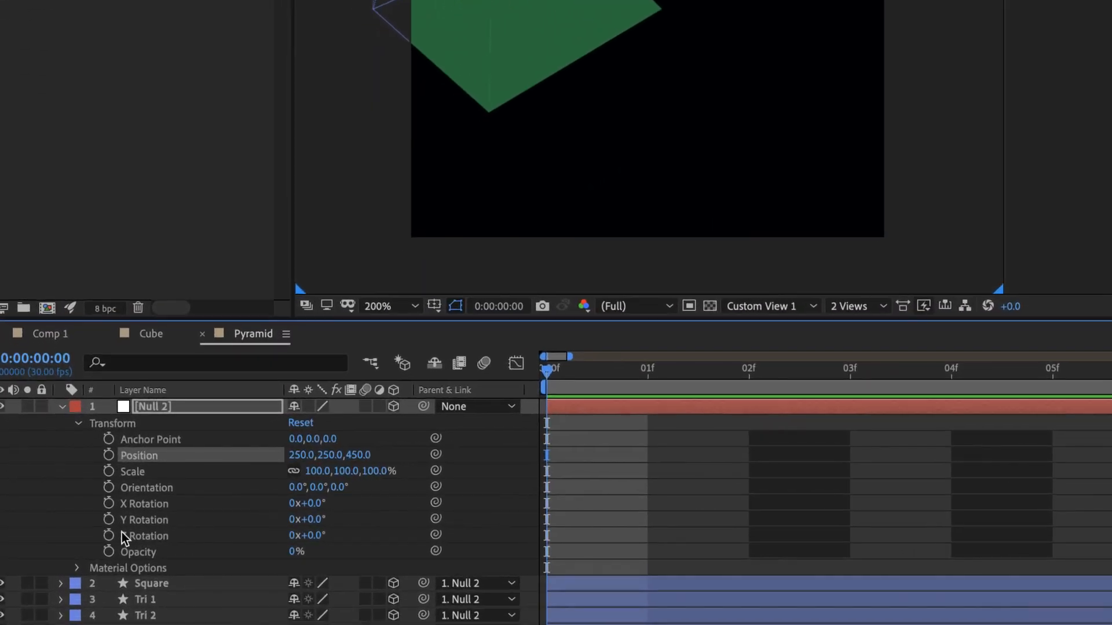
{"action": "left_click", "coordinate": [109, 519]}
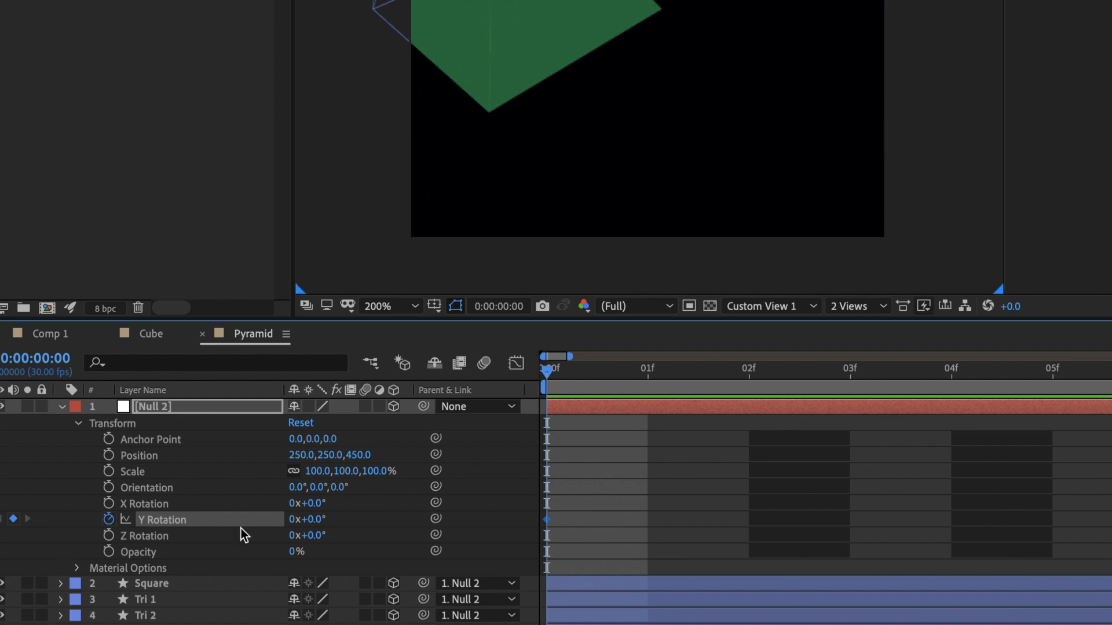
{"action": "left_click_drag", "start_coordinate": [549, 374], "coordinate": [971, 378]}
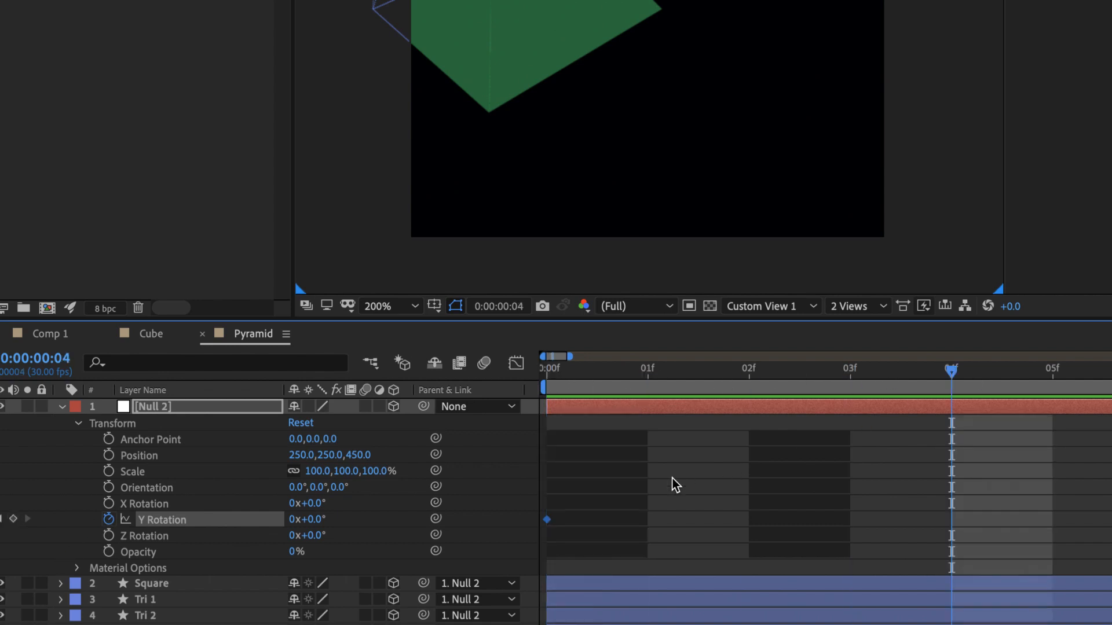
{"action": "left_click", "coordinate": [292, 519]}
{"action": "type", "text": "4"}
{"action": "key", "text": "Return"}
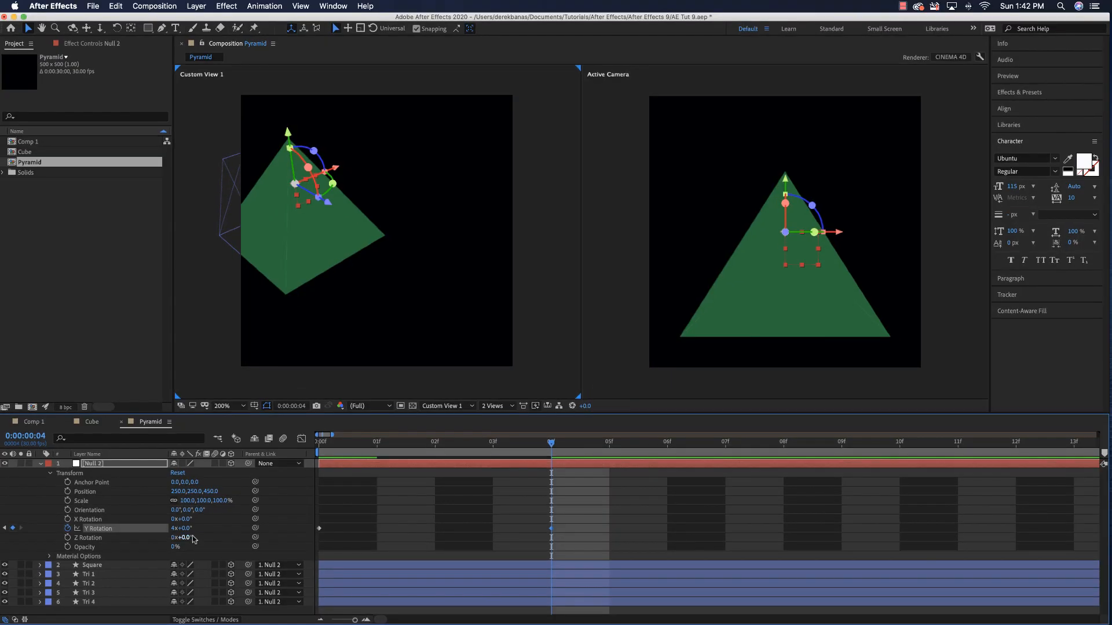
{"action": "left_click_drag", "start_coordinate": [550, 443], "coordinate": [313, 463]}
{"action": "key", "text": "space"}
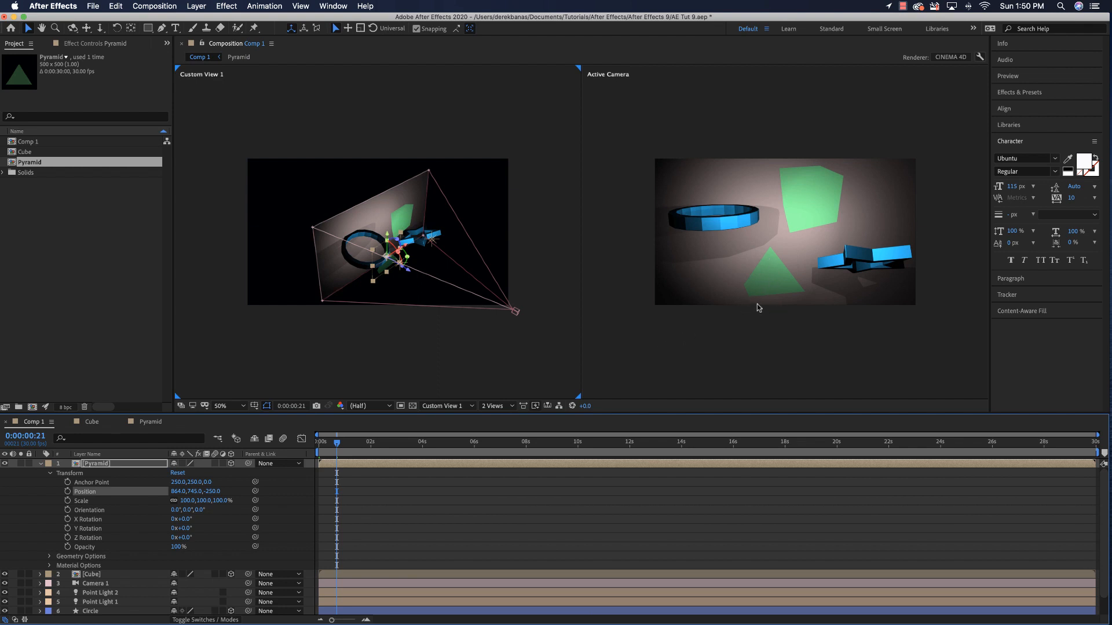
Add a white point light with 150% intensity and Inverse Square Clamped falloff to the Pyramid composition.
{"action": "scroll", "coordinate": [758, 307], "scroll_direction": "up", "scroll_amount": 2}
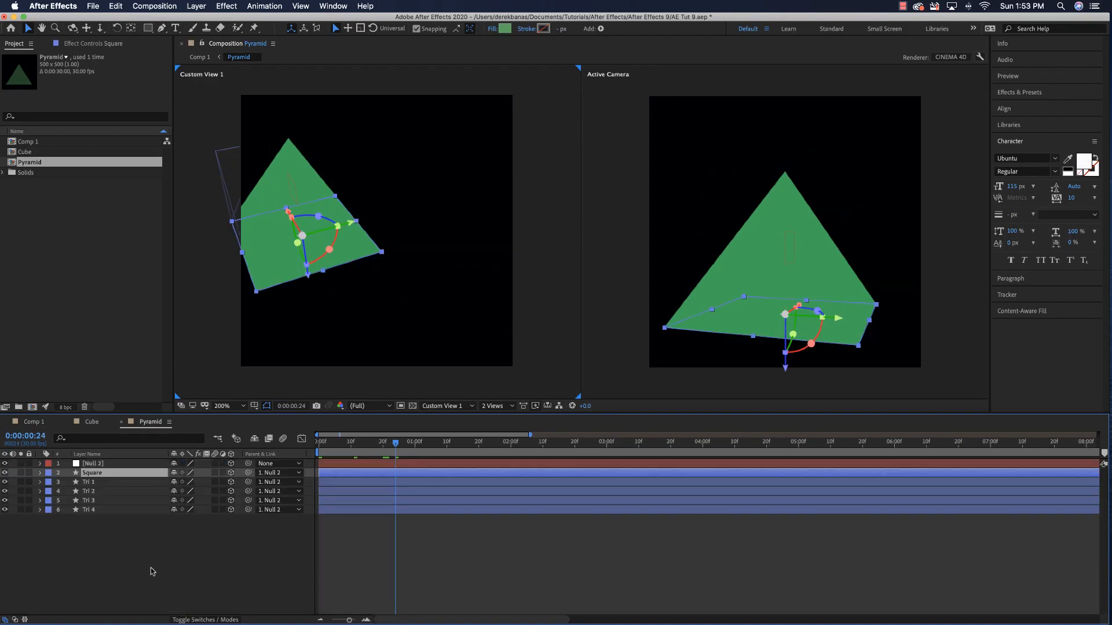
{"action": "left_click", "coordinate": [89, 552]}
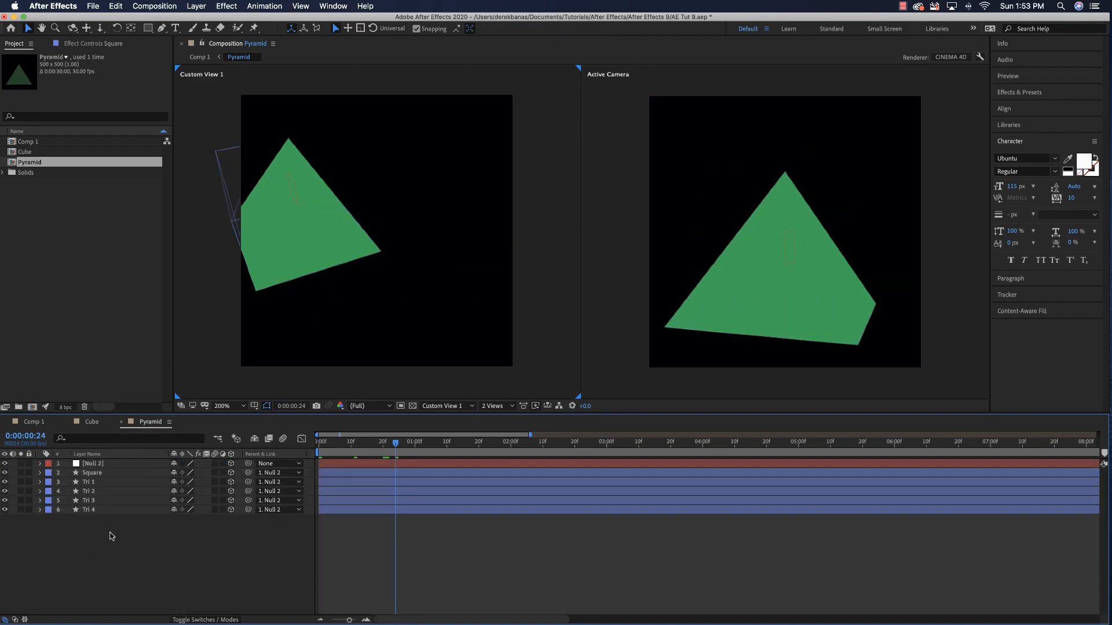
{"action": "right_click", "coordinate": [111, 537]}
{"action": "mouse_move", "coordinate": [169, 506]}
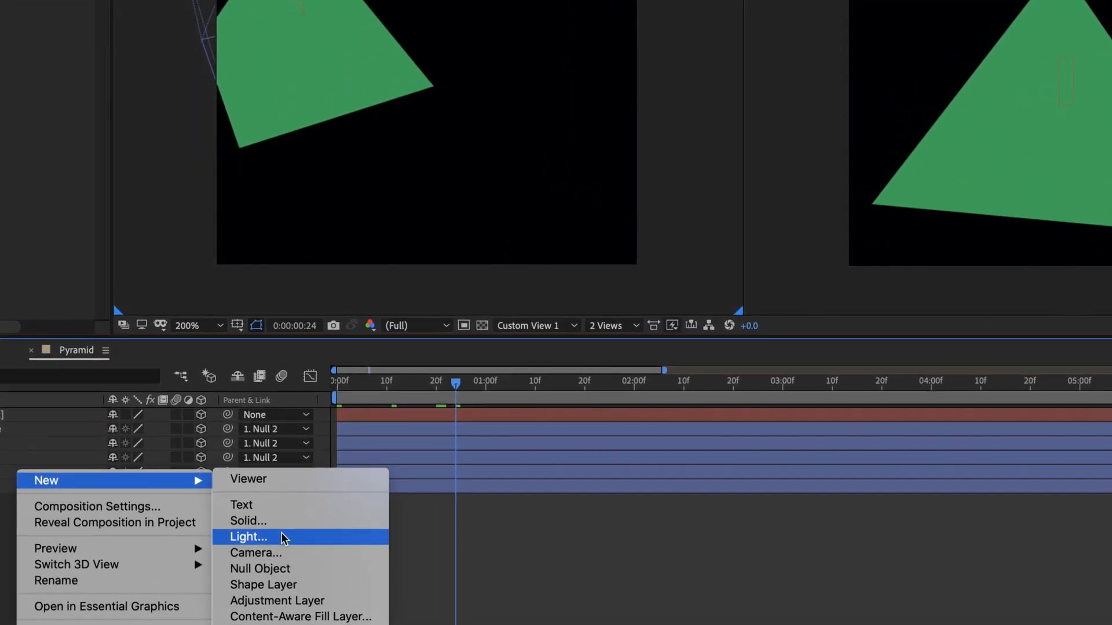
{"action": "left_click", "coordinate": [283, 541]}
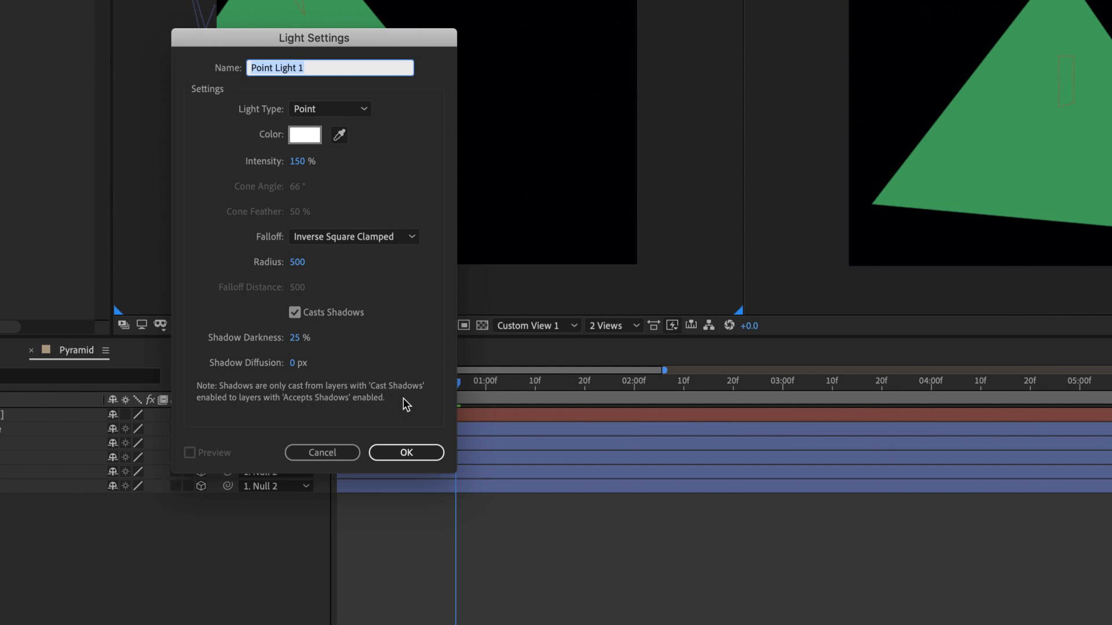
{"action": "left_click", "coordinate": [399, 453]}
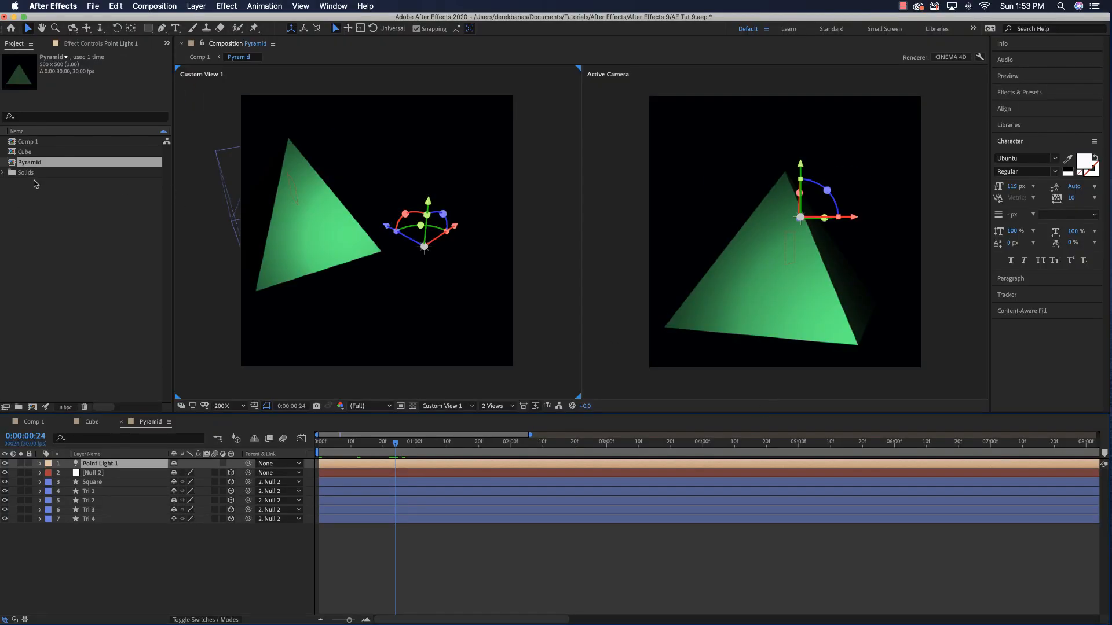
Set the opacity of all six face layers in the Cube composition to 100% and collapse the layer properties.
{"action": "double_click", "coordinate": [26, 151]}
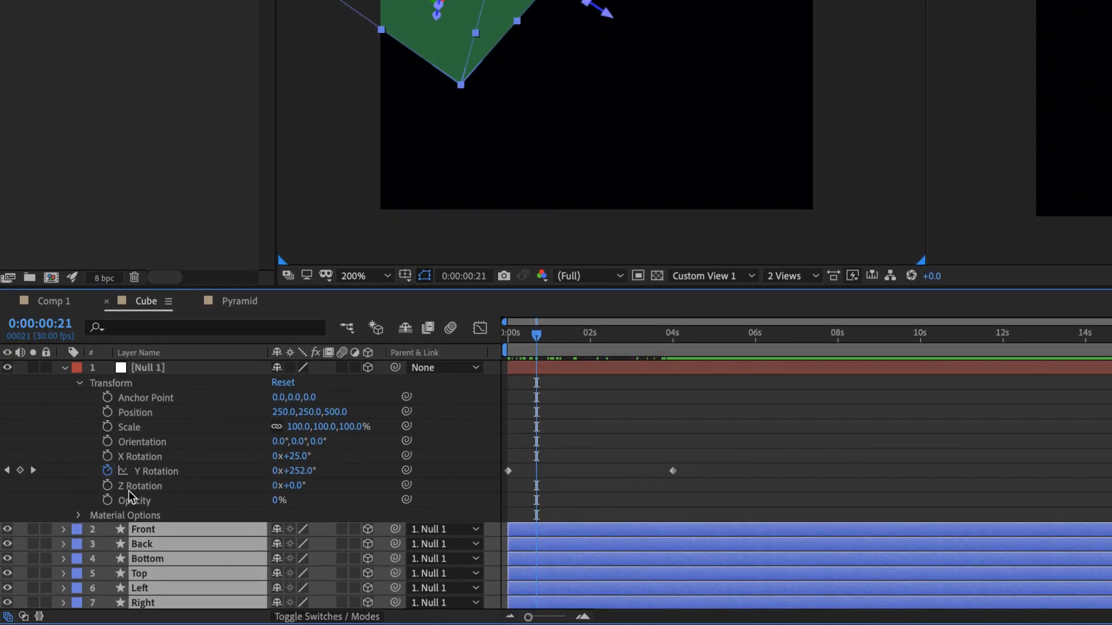
{"action": "key", "text": "t"}
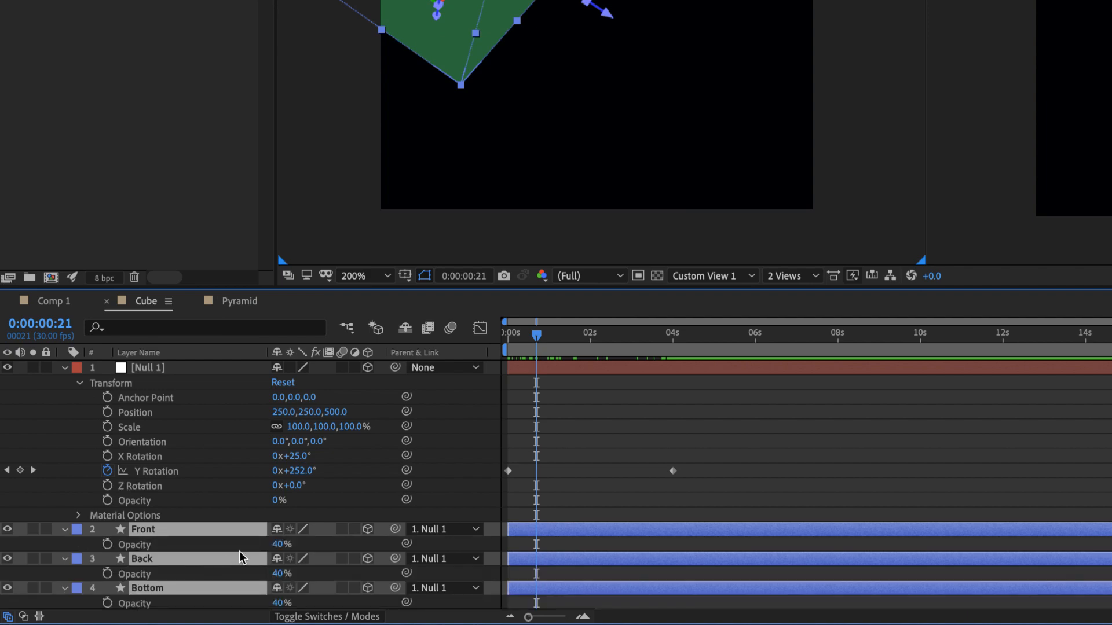
{"action": "left_click_drag", "start_coordinate": [281, 544], "coordinate": [336, 546]}
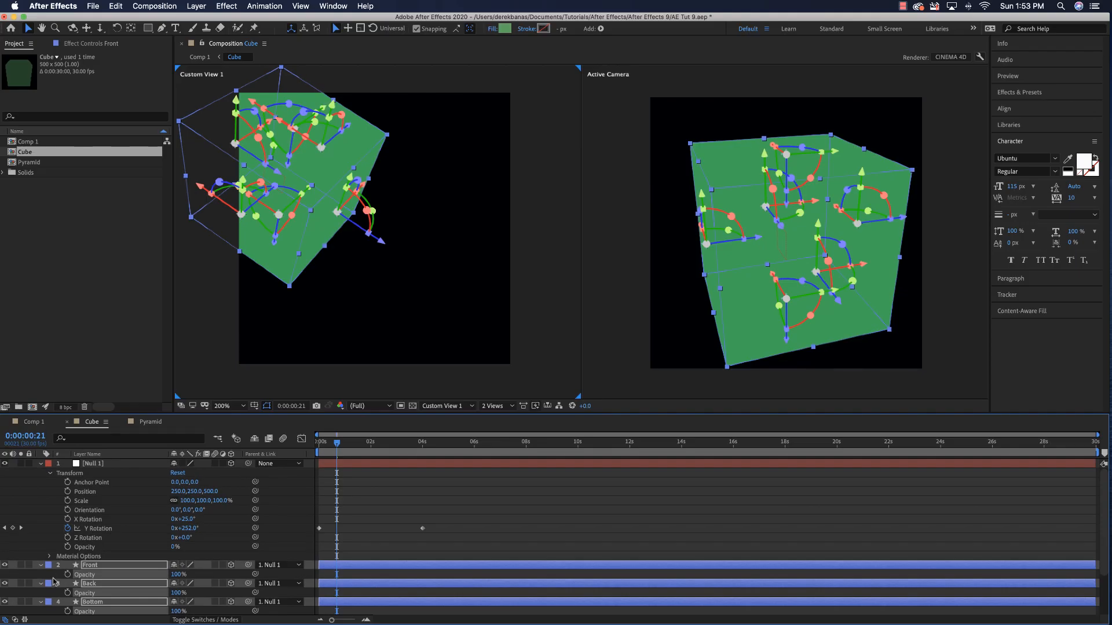
{"action": "left_click", "coordinate": [40, 565]}
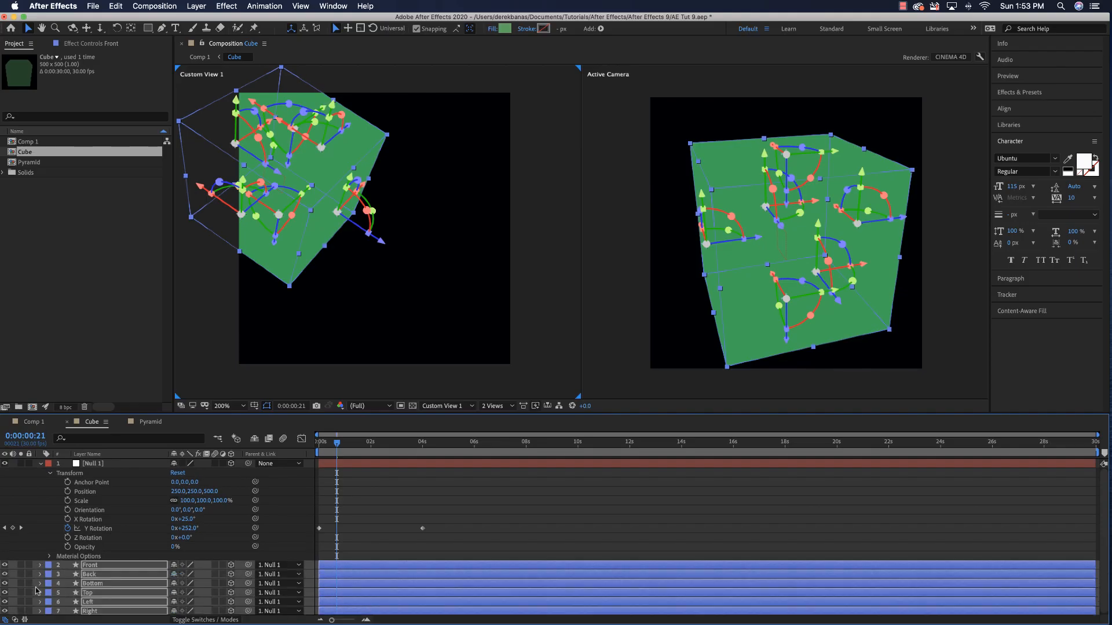
{"action": "left_click", "coordinate": [40, 464]}
Add a white point light with 150% intensity and Inverse Square Clamped falloff to the Cube composition.
{"action": "right_click", "coordinate": [132, 550]}
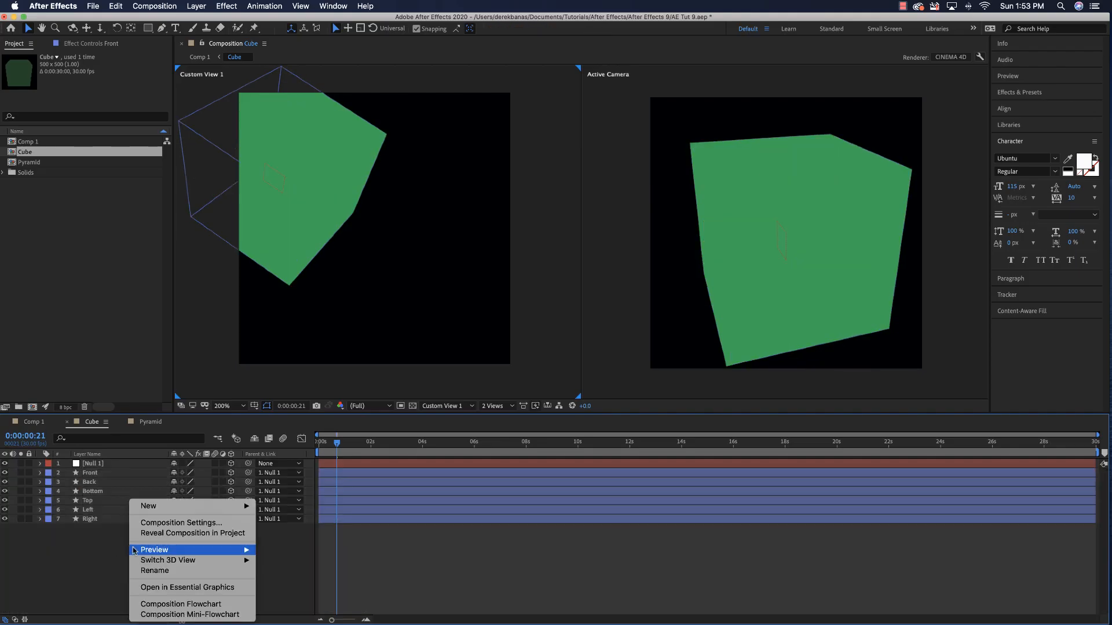
{"action": "mouse_move", "coordinate": [191, 505]}
{"action": "left_click", "coordinate": [283, 544]}
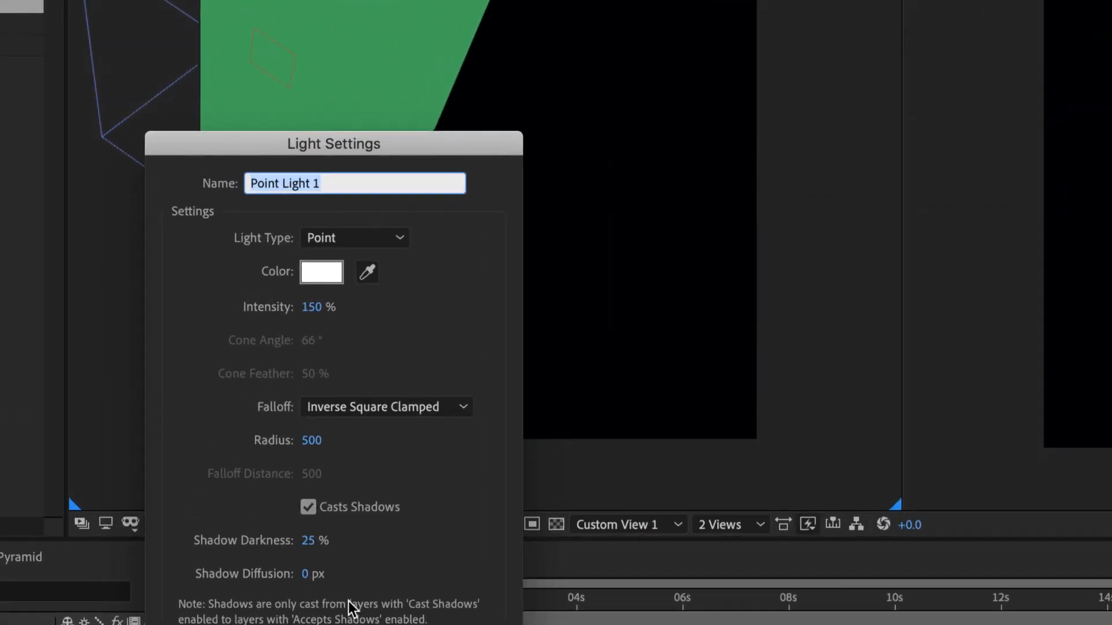
{"action": "left_click", "coordinate": [454, 624]}
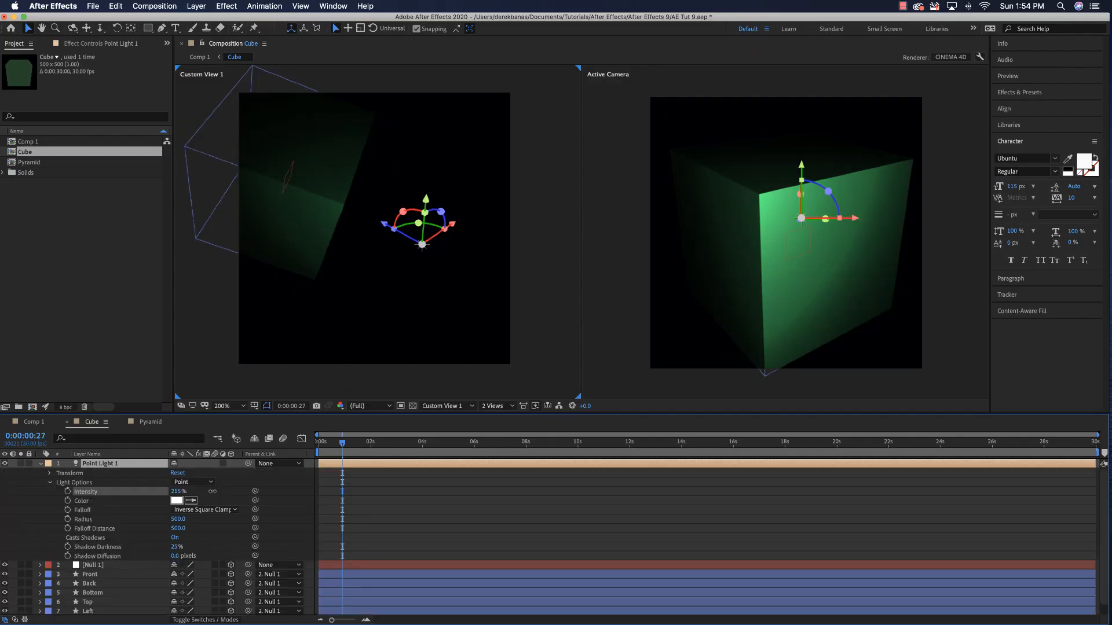
Raise the intensity of the Cube composition's point light above 215% and preview the animated scene in Comp 1.
{"action": "left_click_drag", "start_coordinate": [219, 491], "coordinate": [313, 492]}
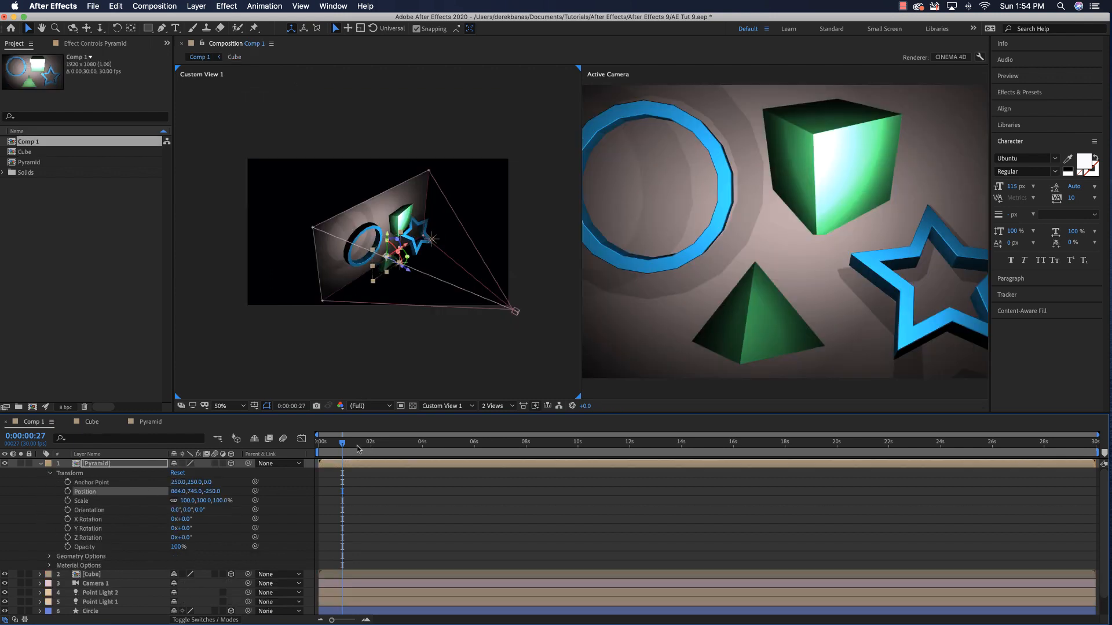
{"action": "key", "text": "space"}
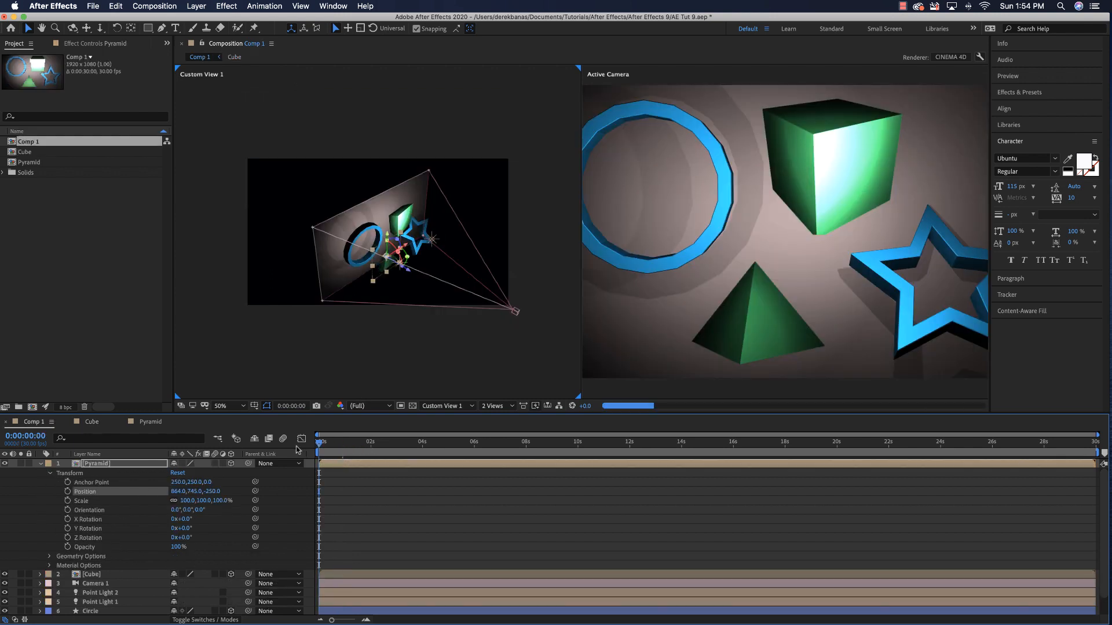